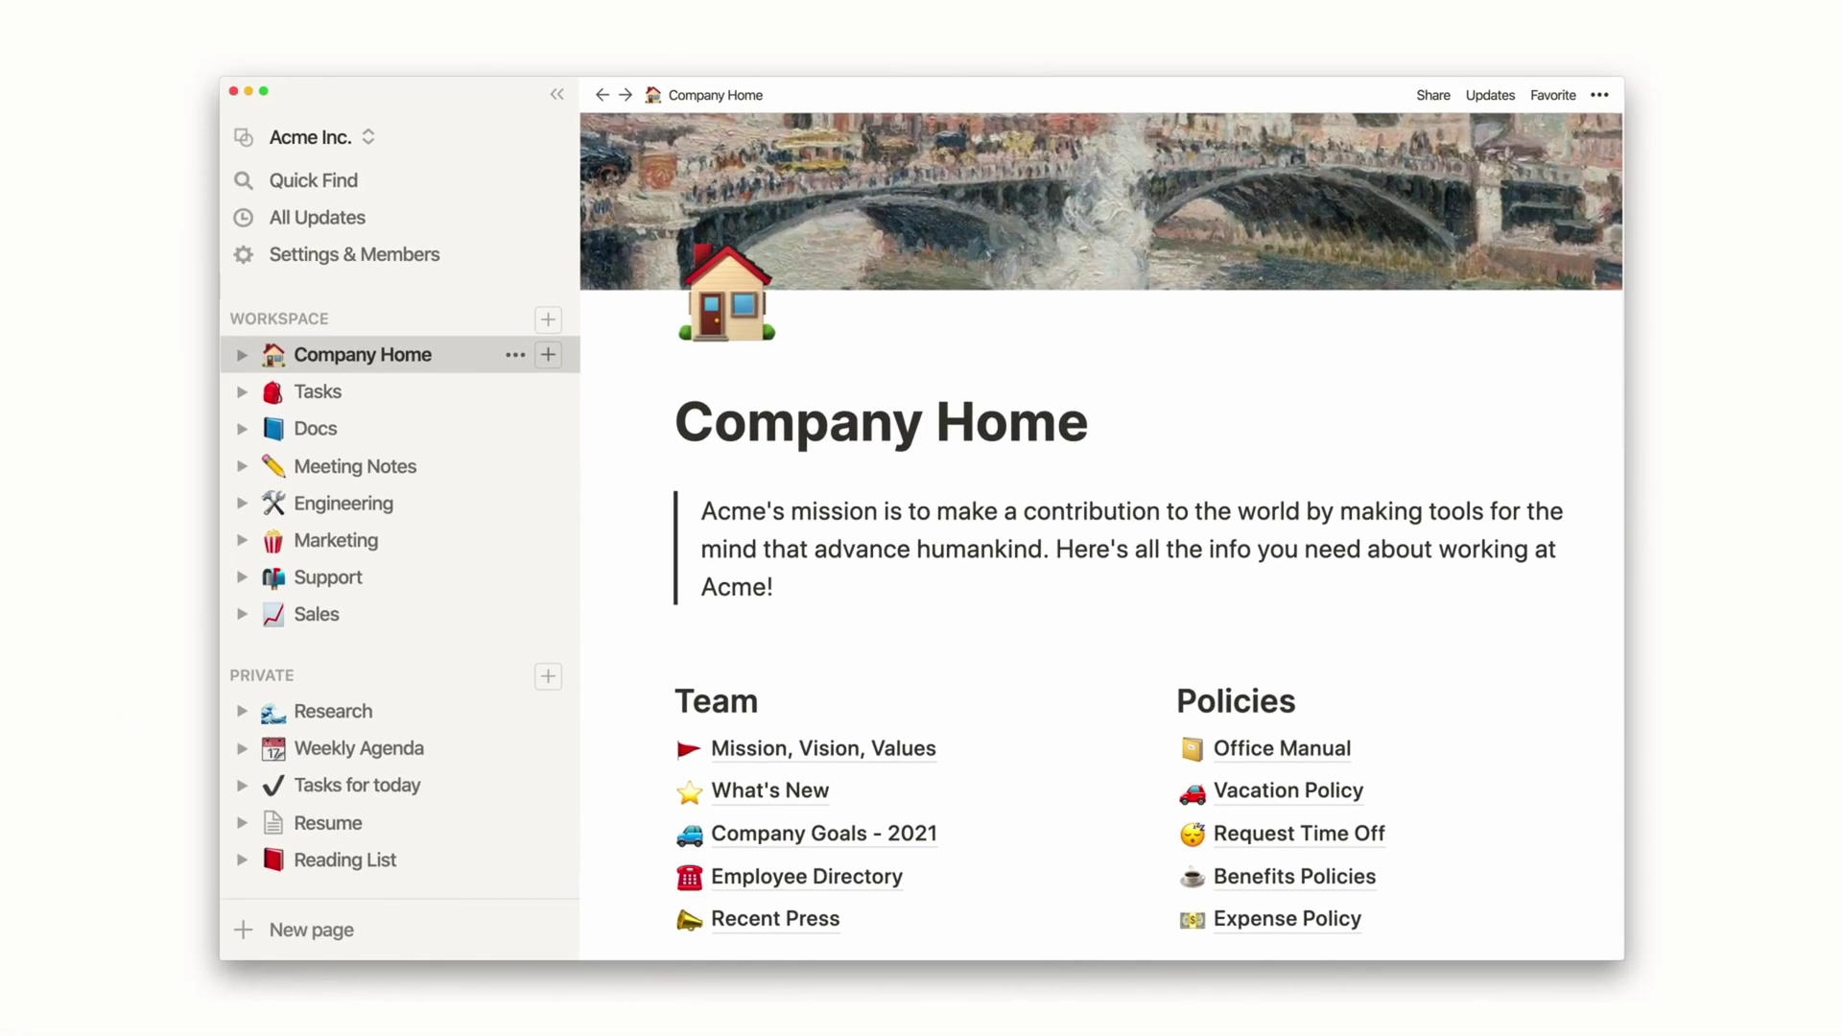
- Open the Employee Directory page from the sidebar
left_click(374, 921)
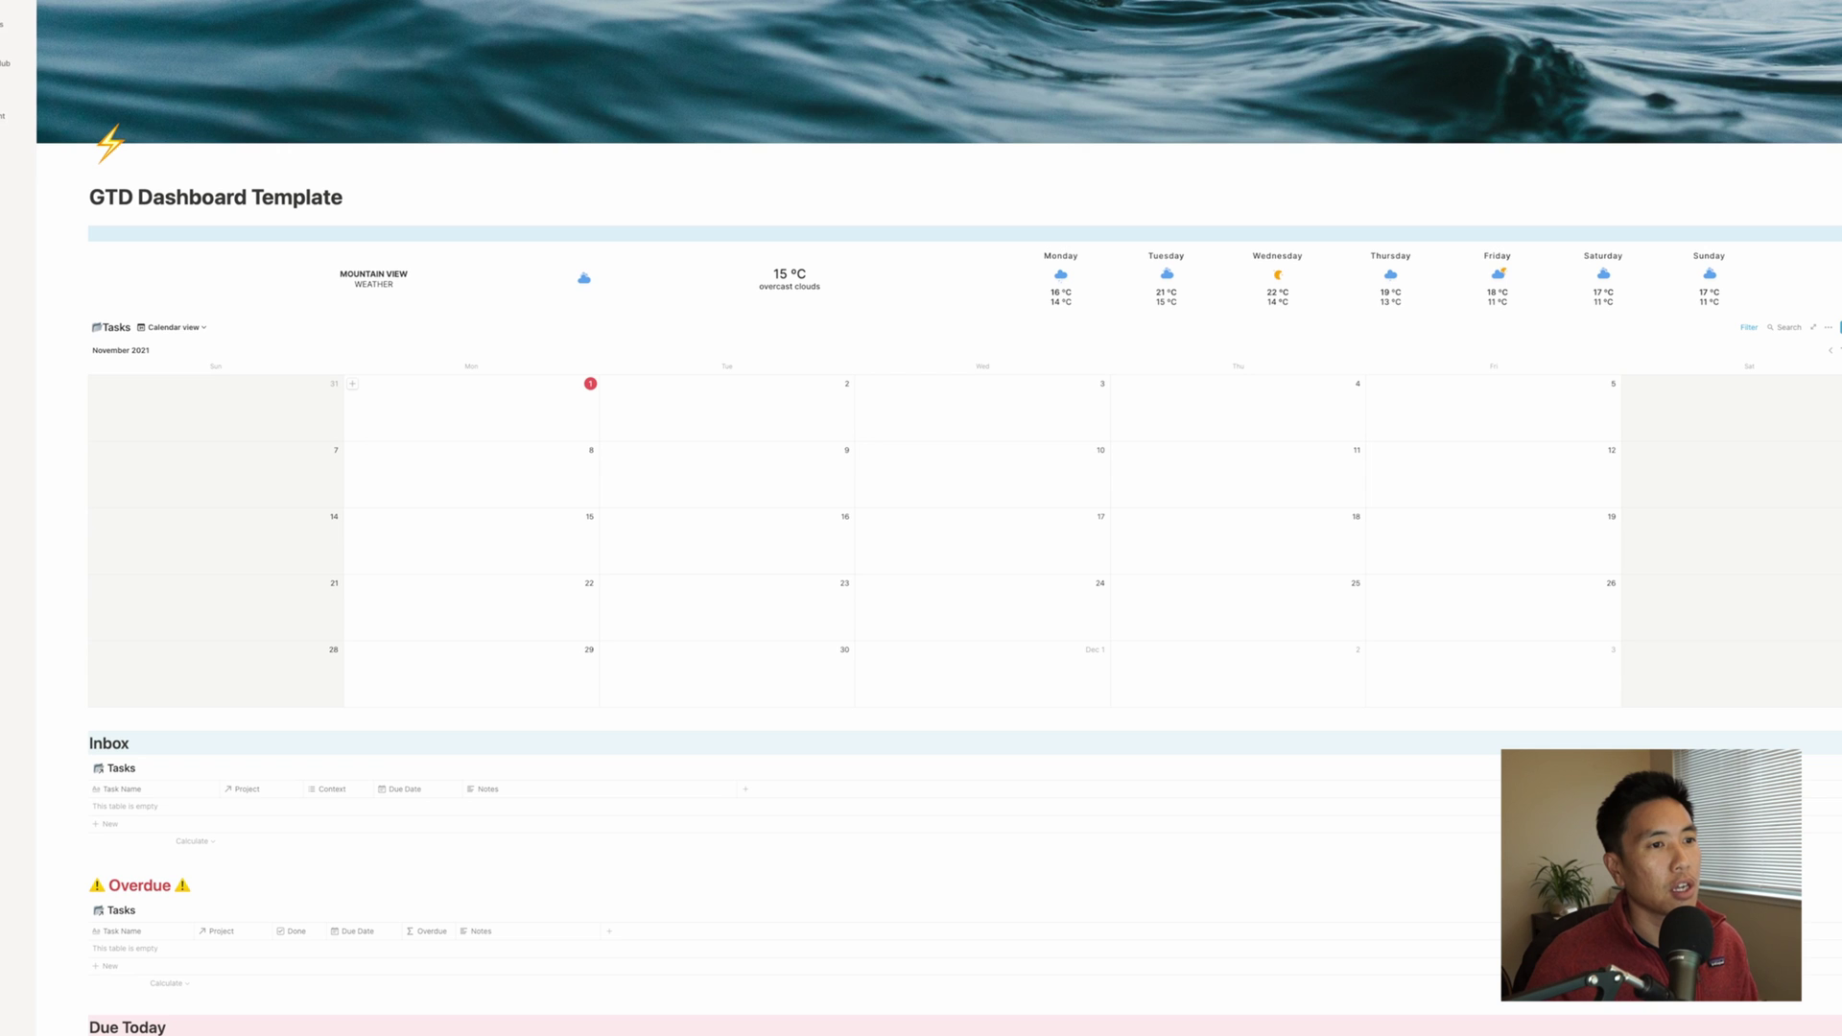
scroll(939, 518, "down", 3)
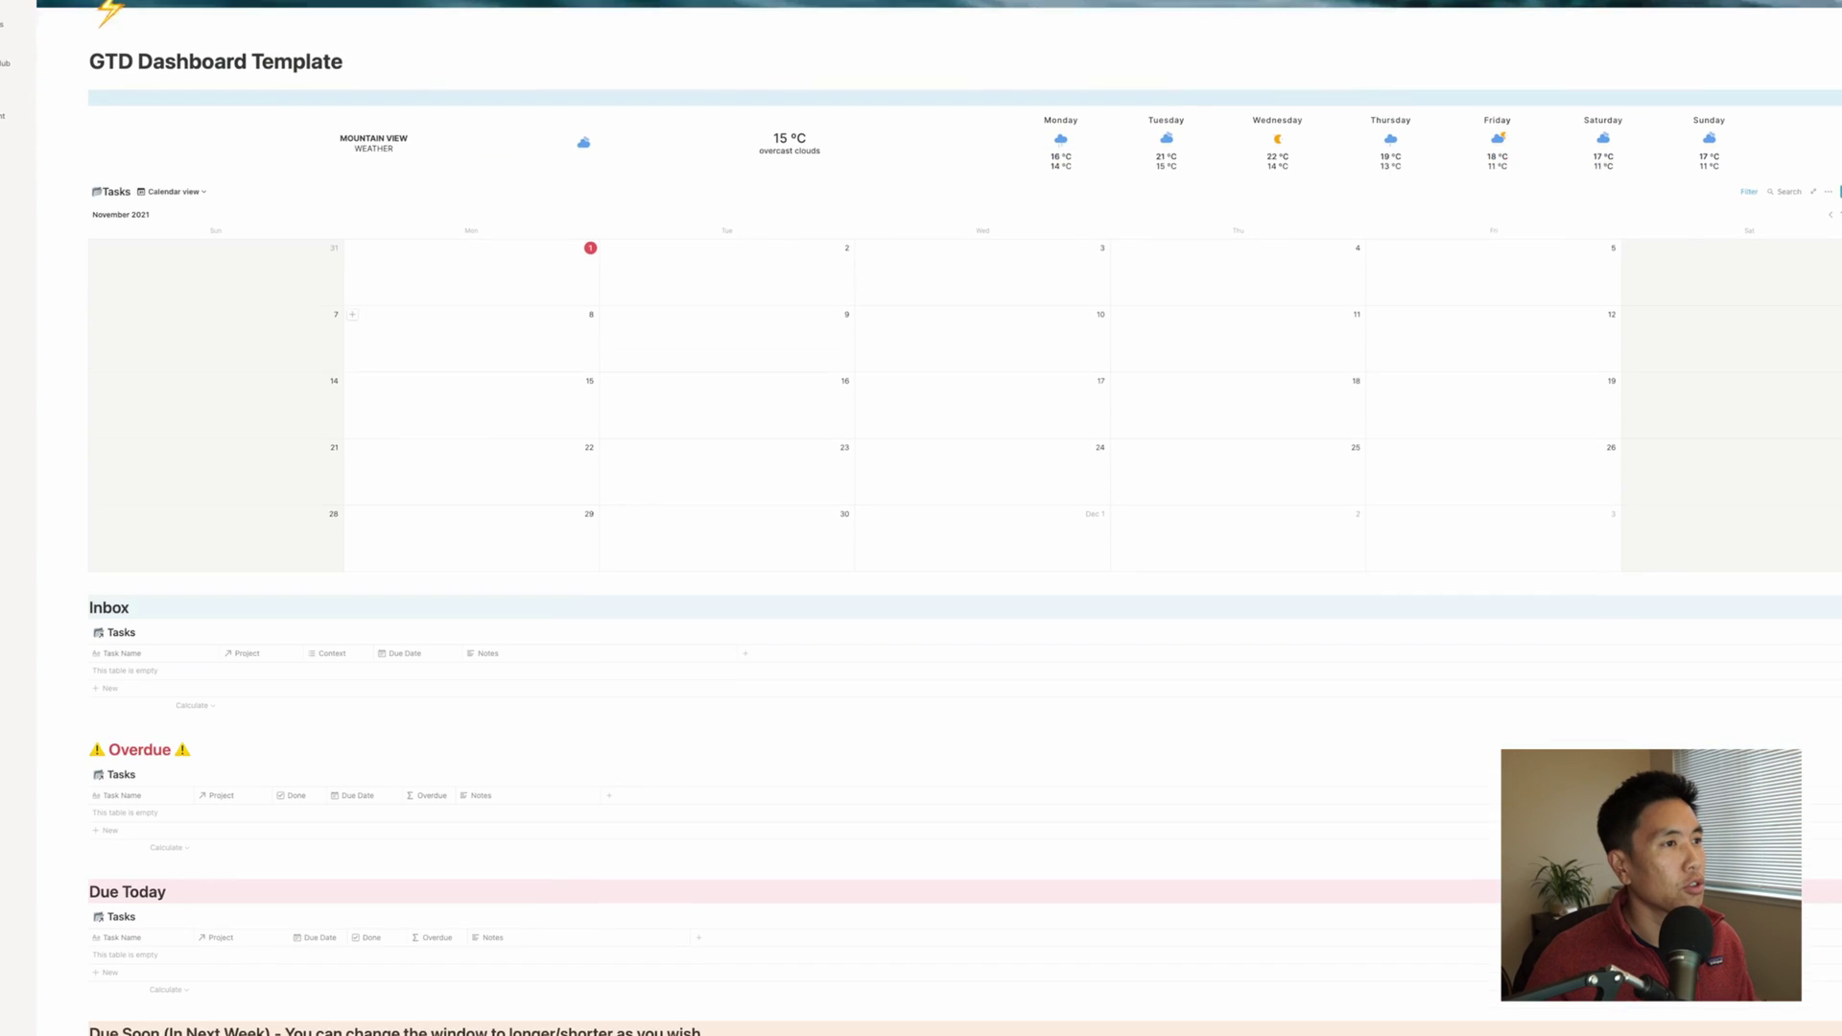
scroll(939, 518, "up", 4)
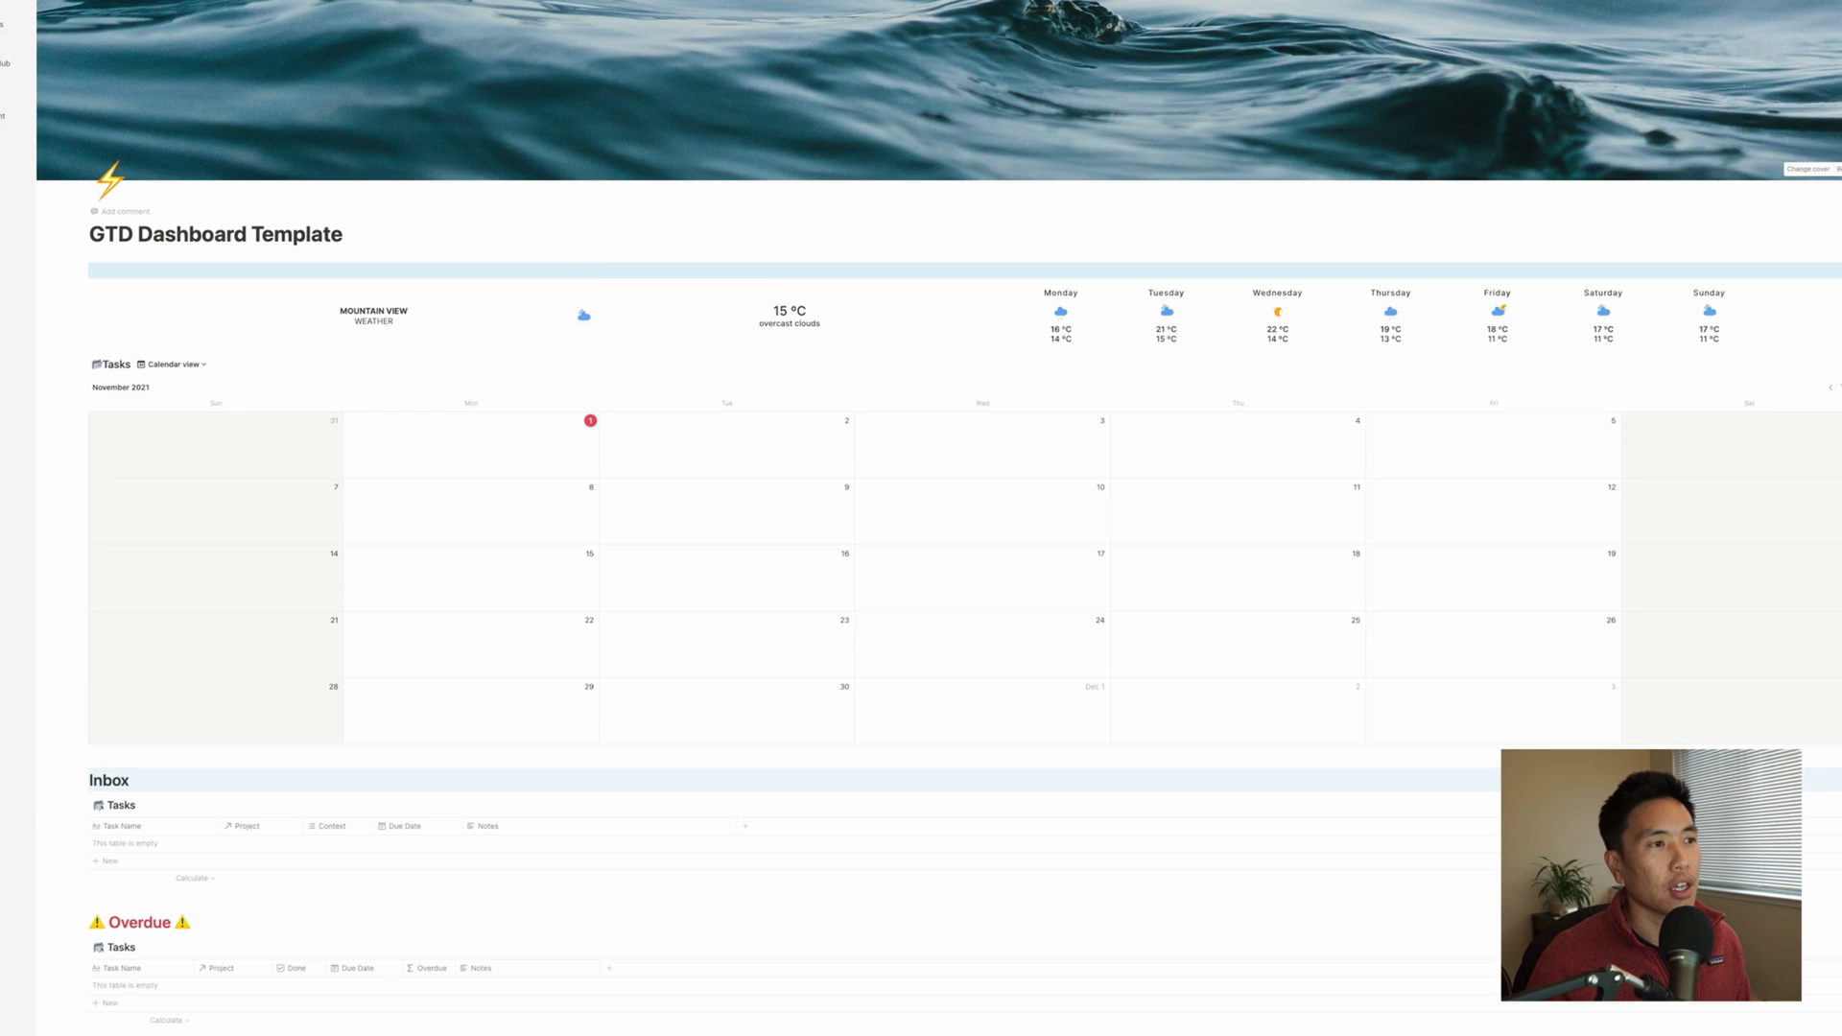
scroll(939, 512, "down", 1)
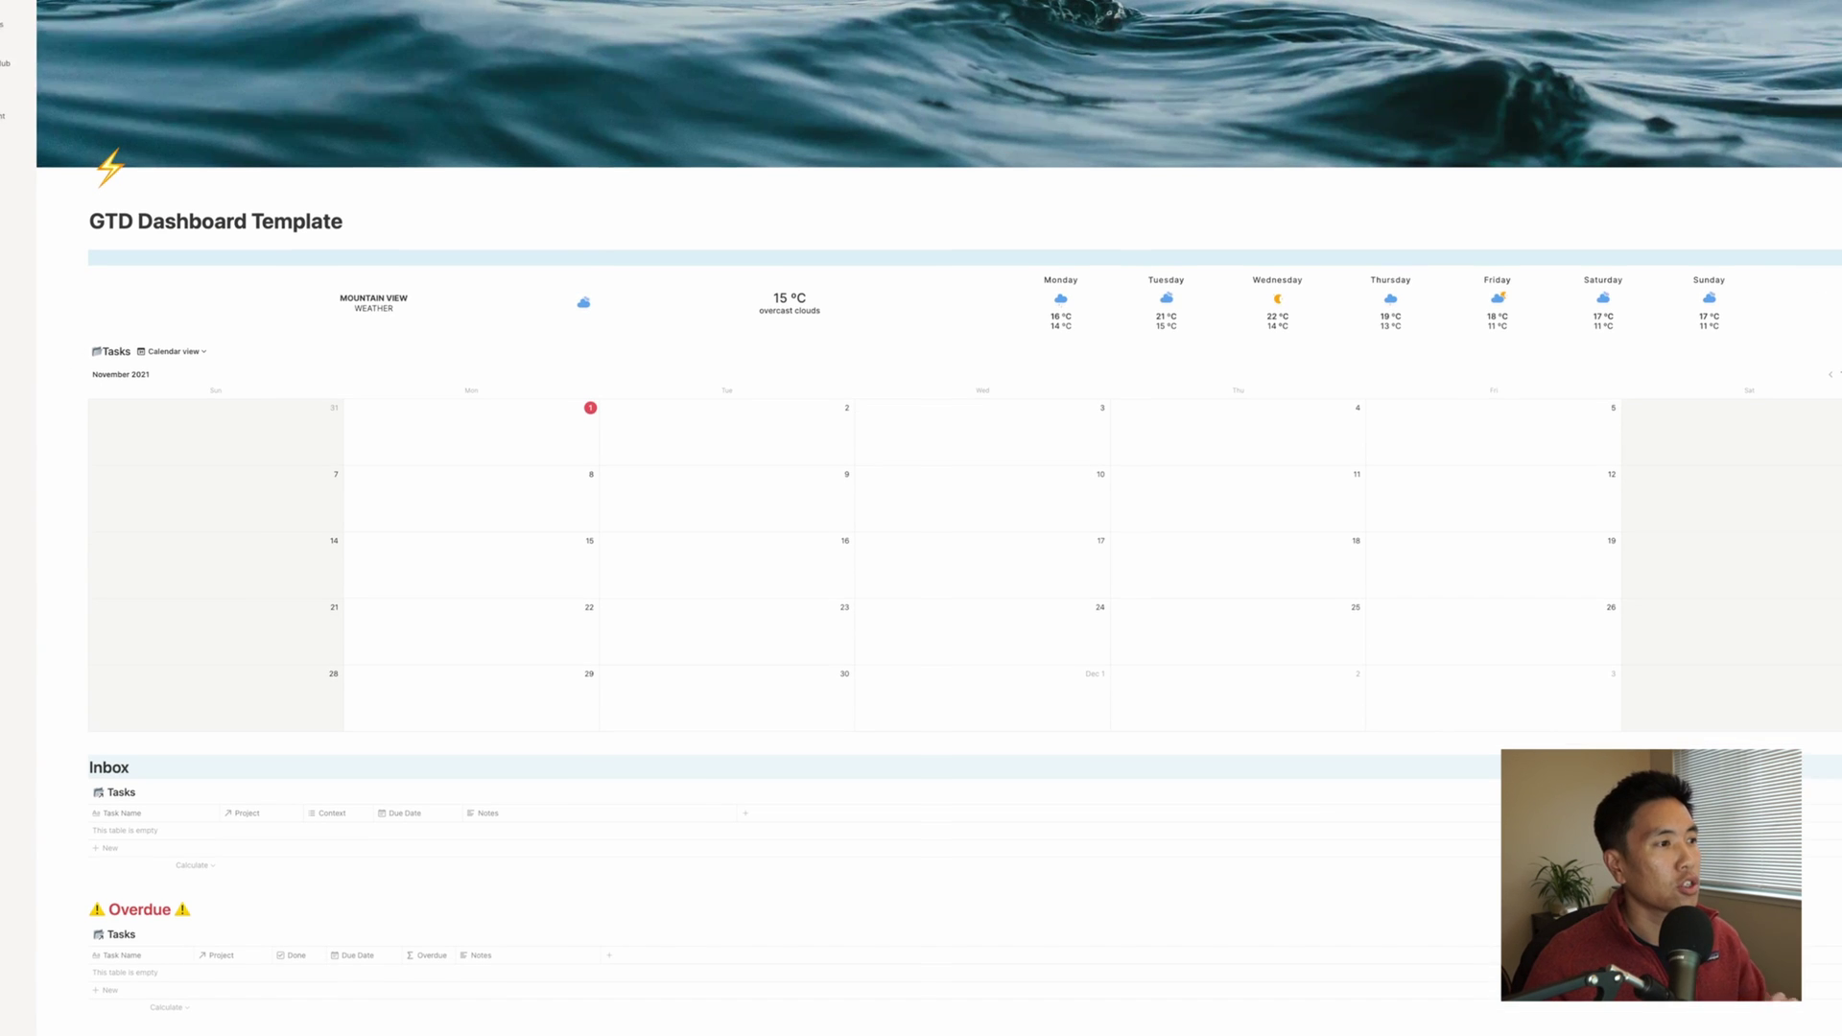
scroll(938, 518, "down", 1)
scroll(938, 518, "down", 4)
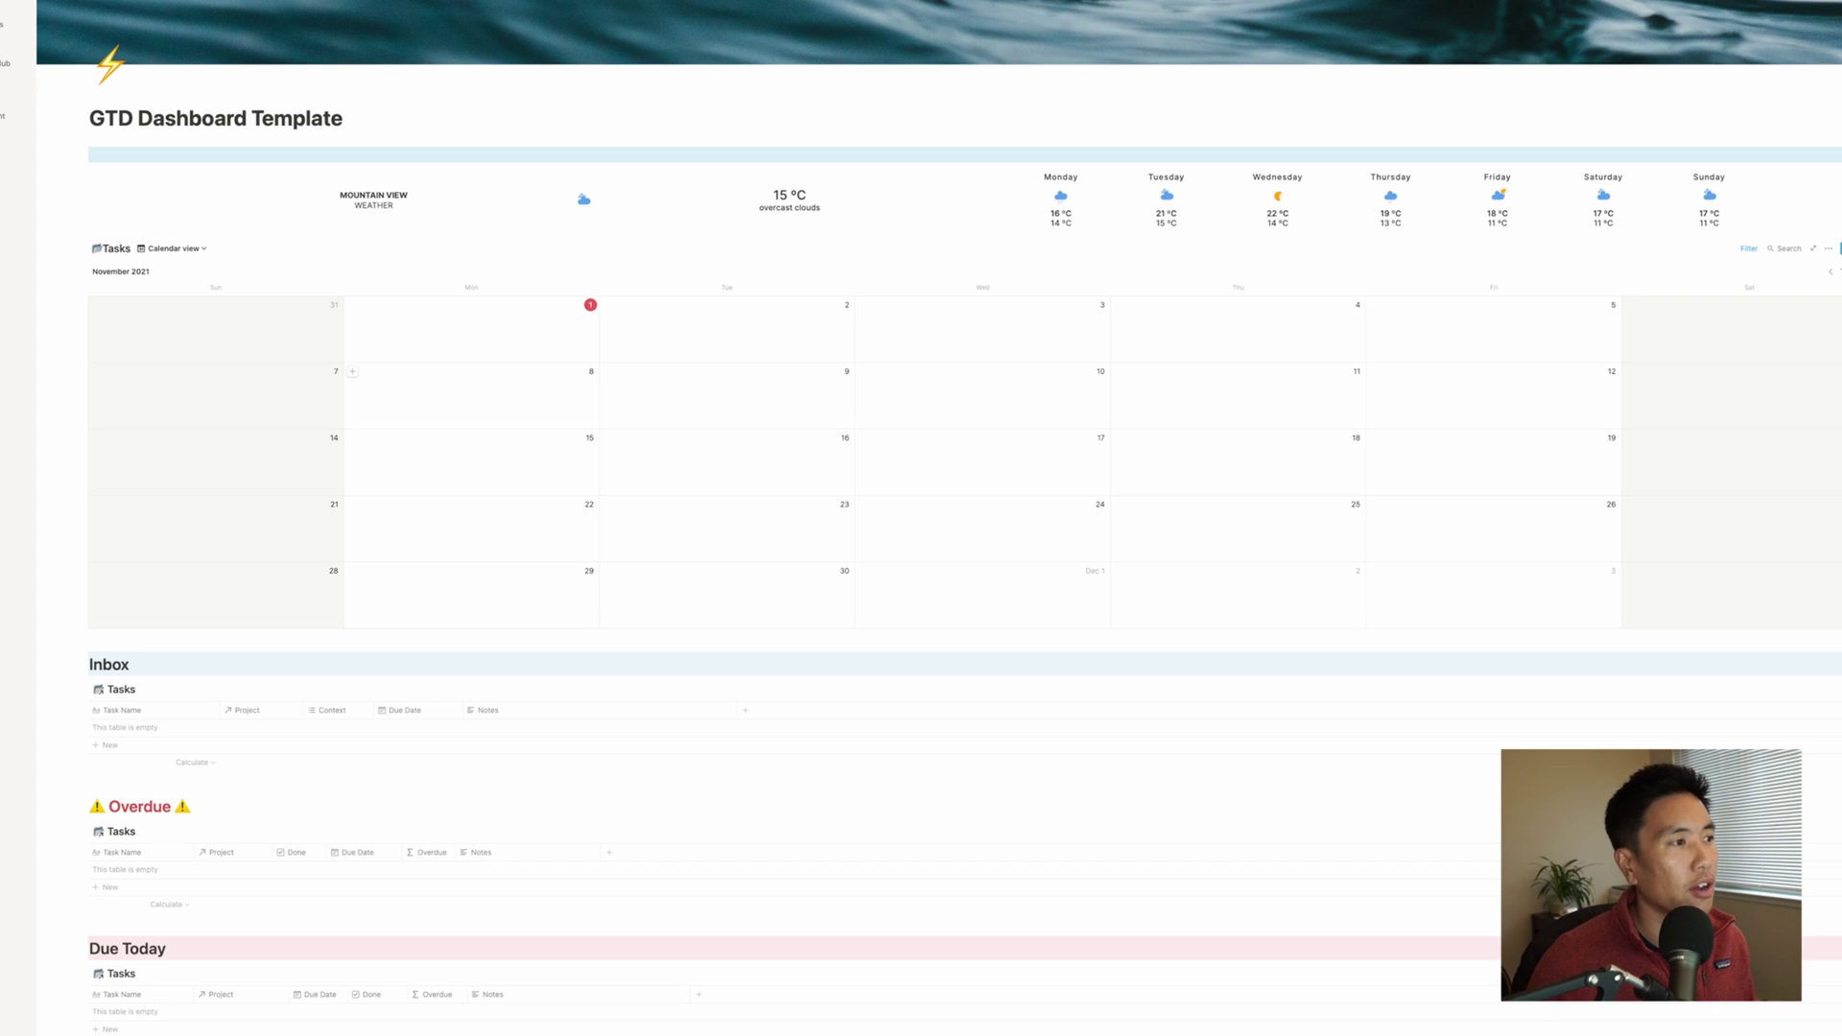
scroll(922, 446, "down", 5)
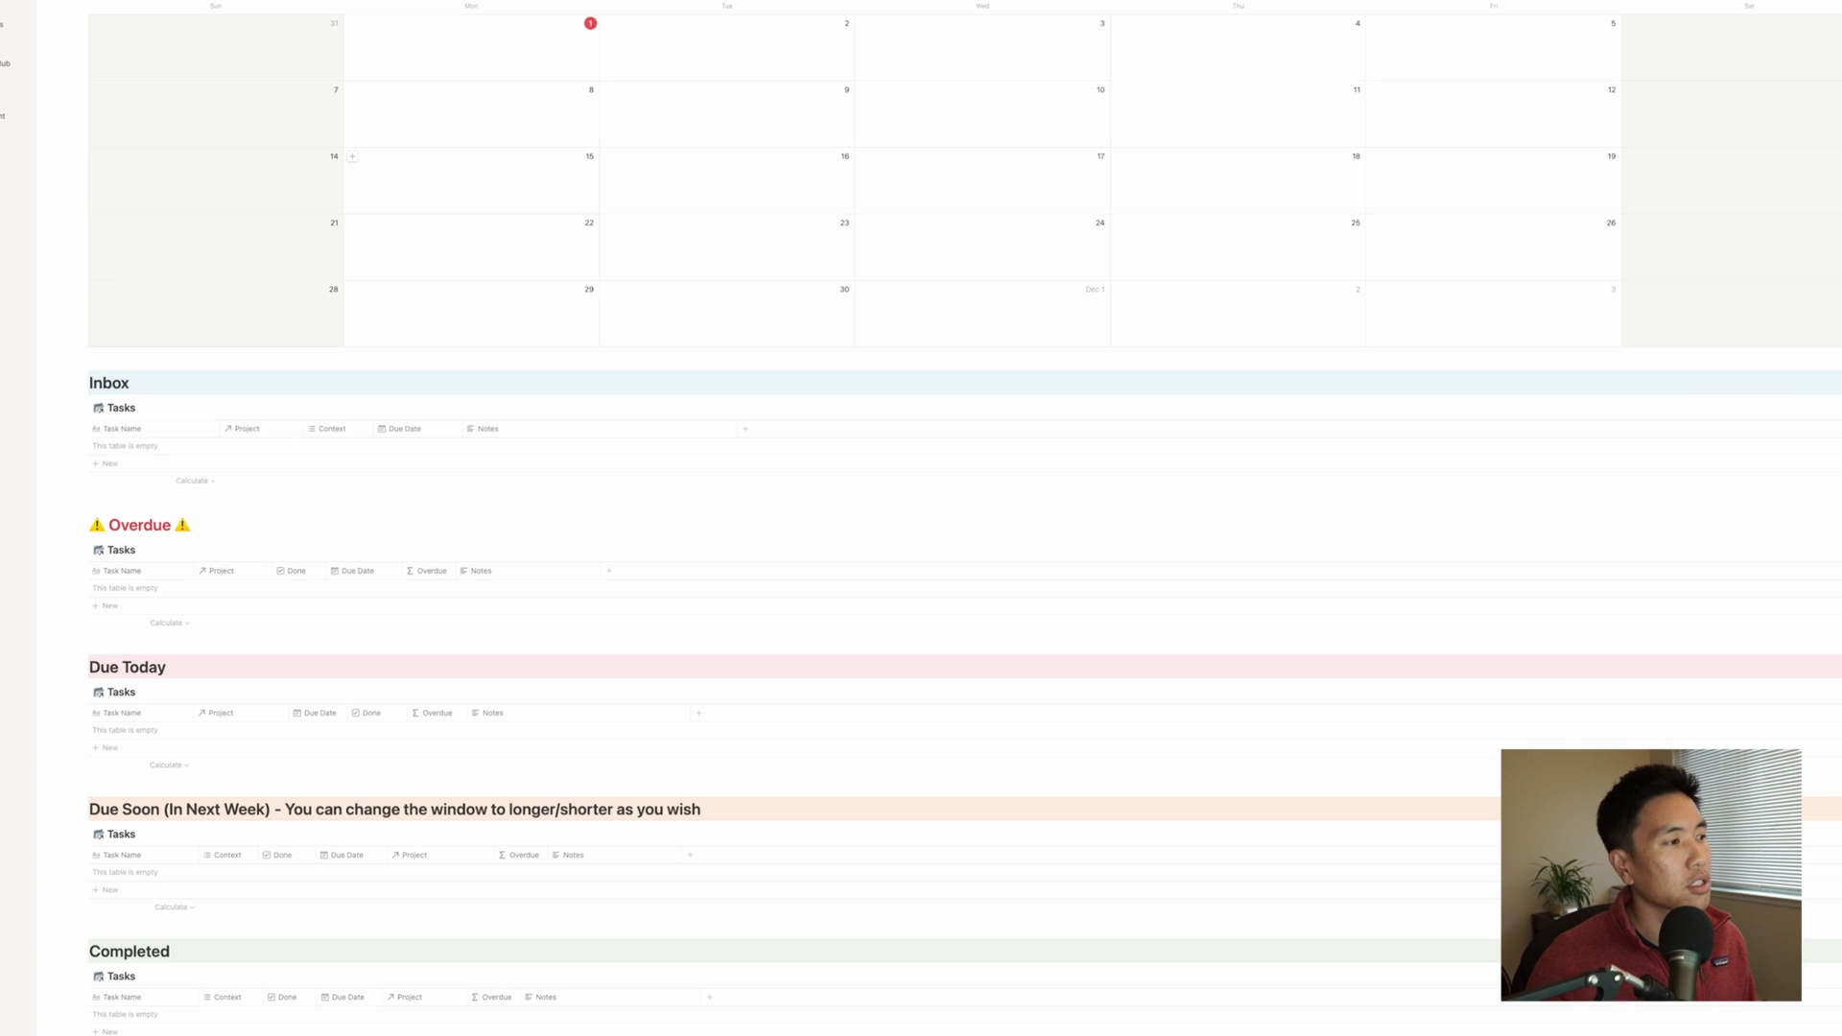
scroll(965, 518, "down", 3)
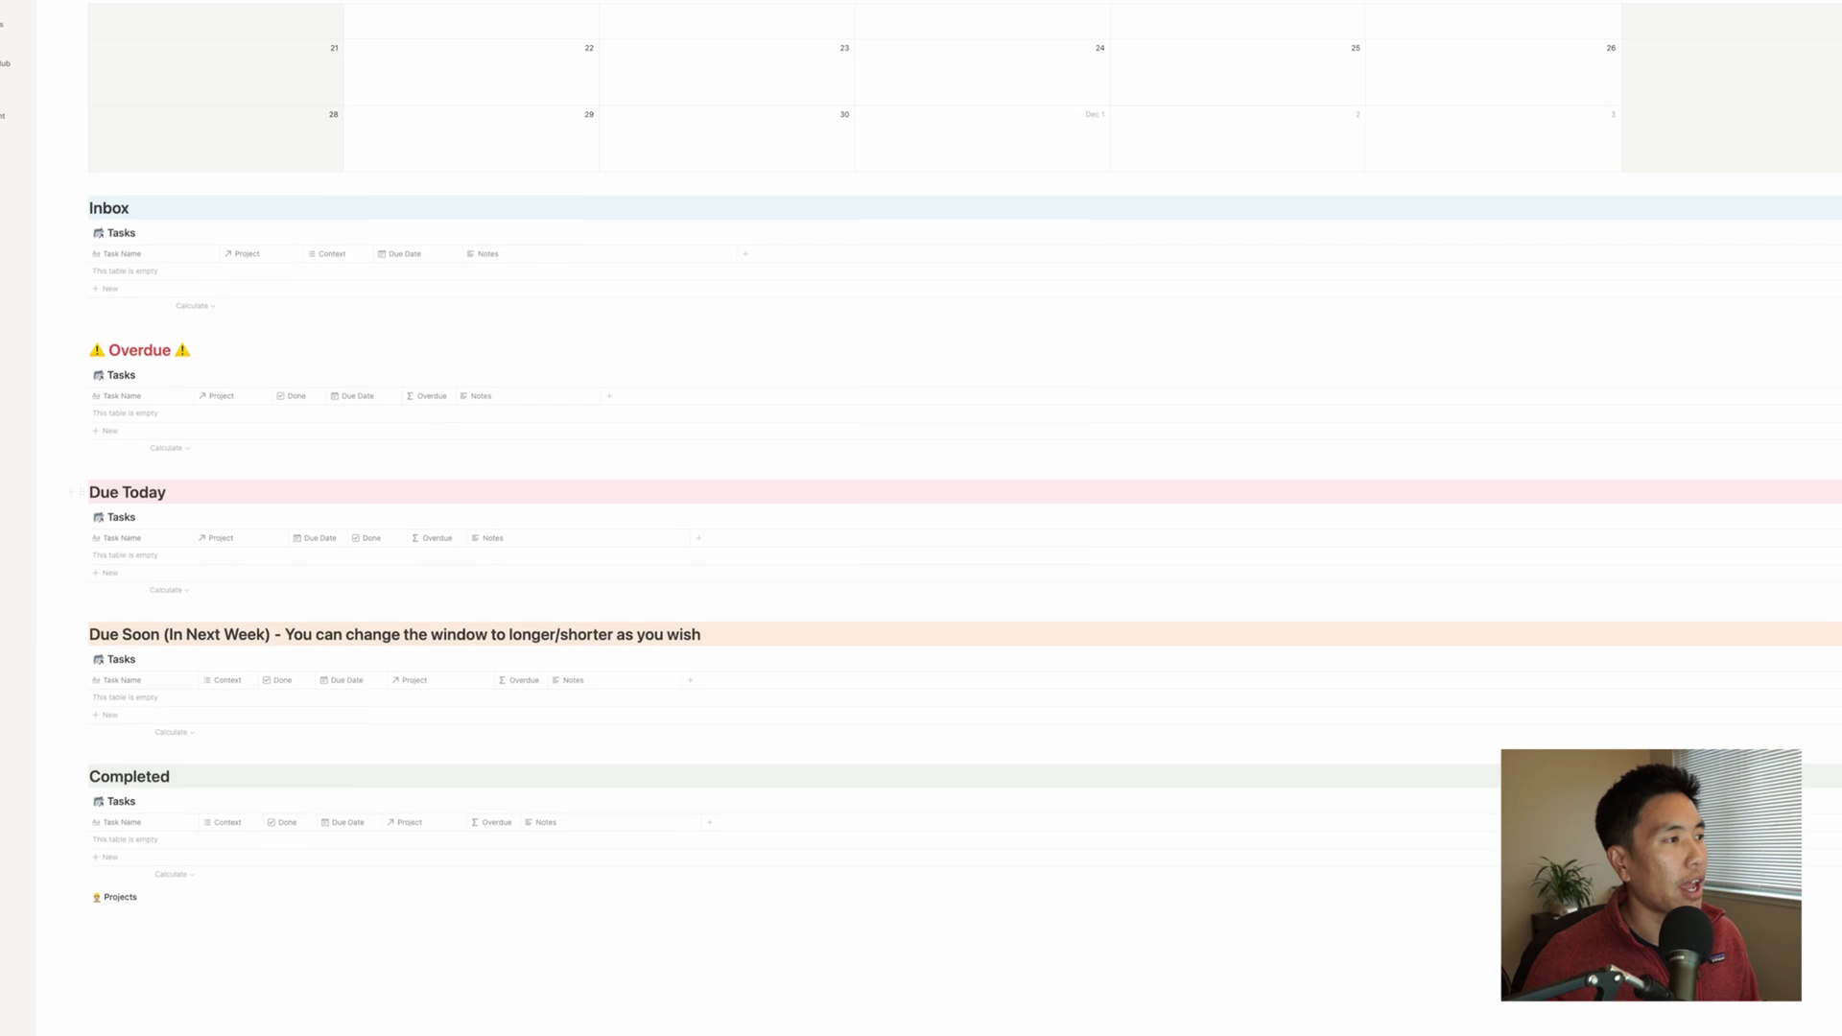
scroll(384, 489, "down", 1)
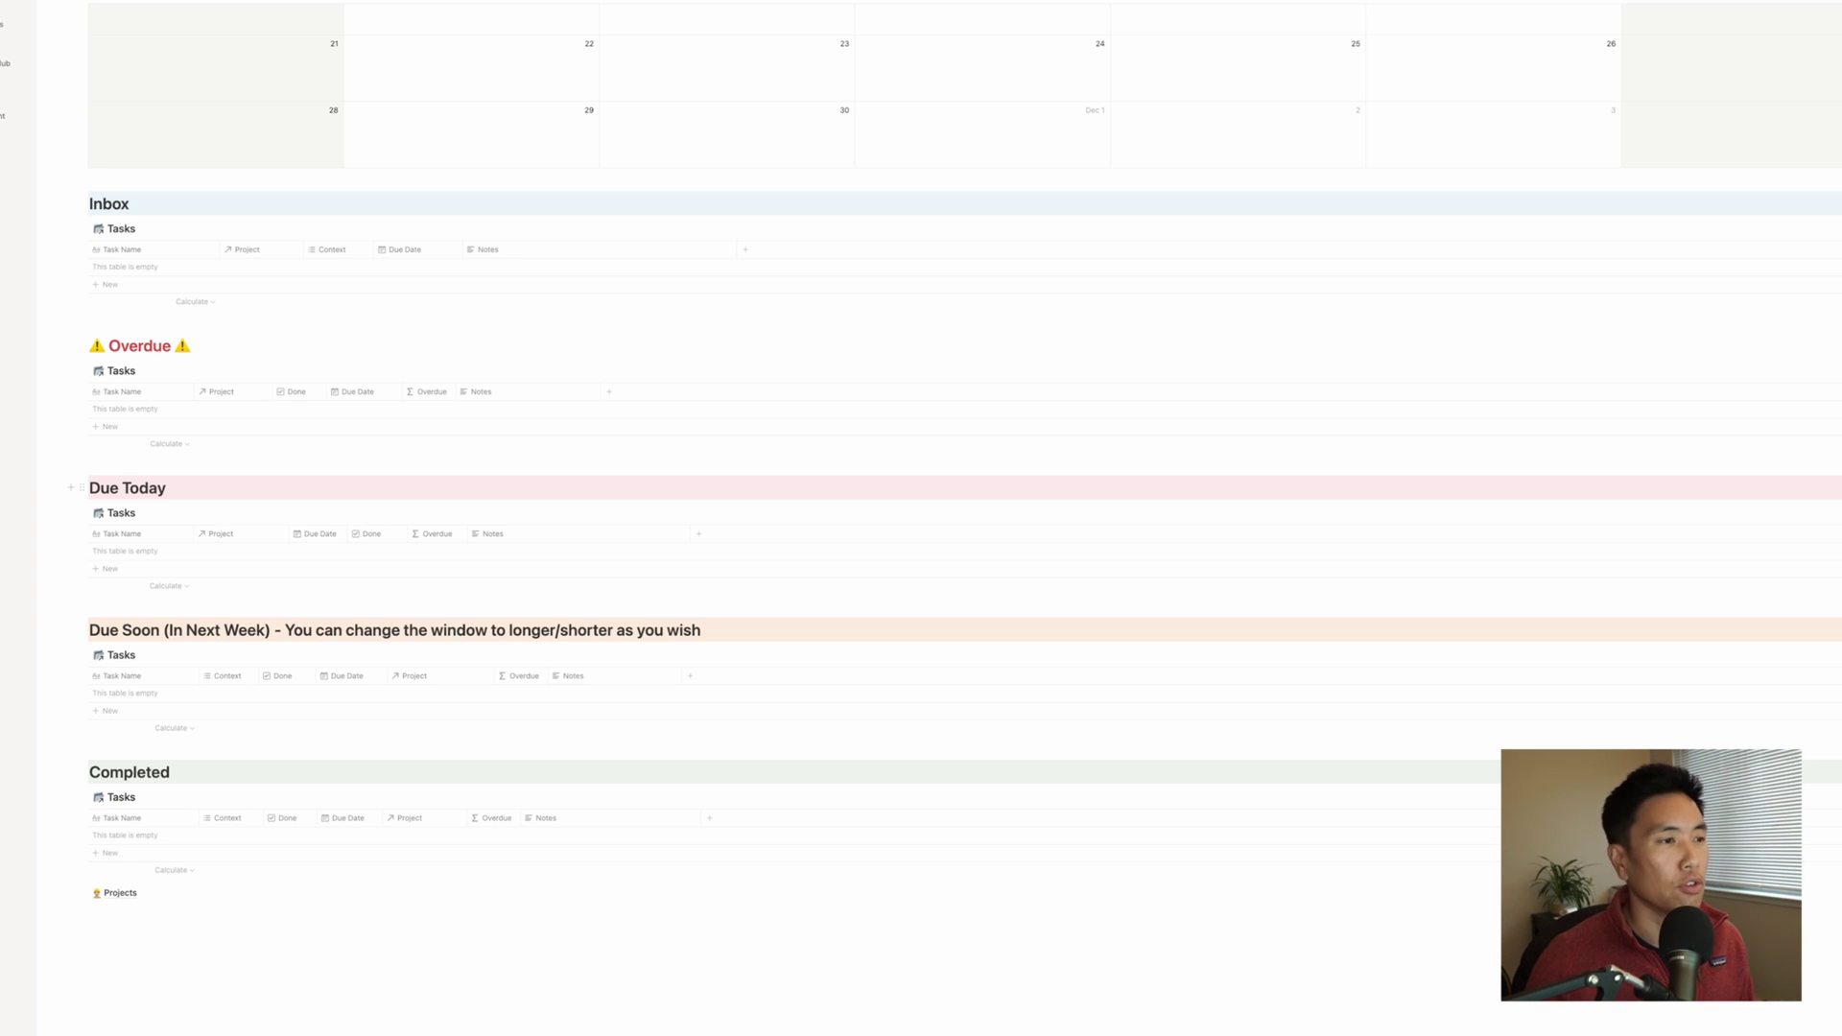
scroll(319, 464, "down", 3)
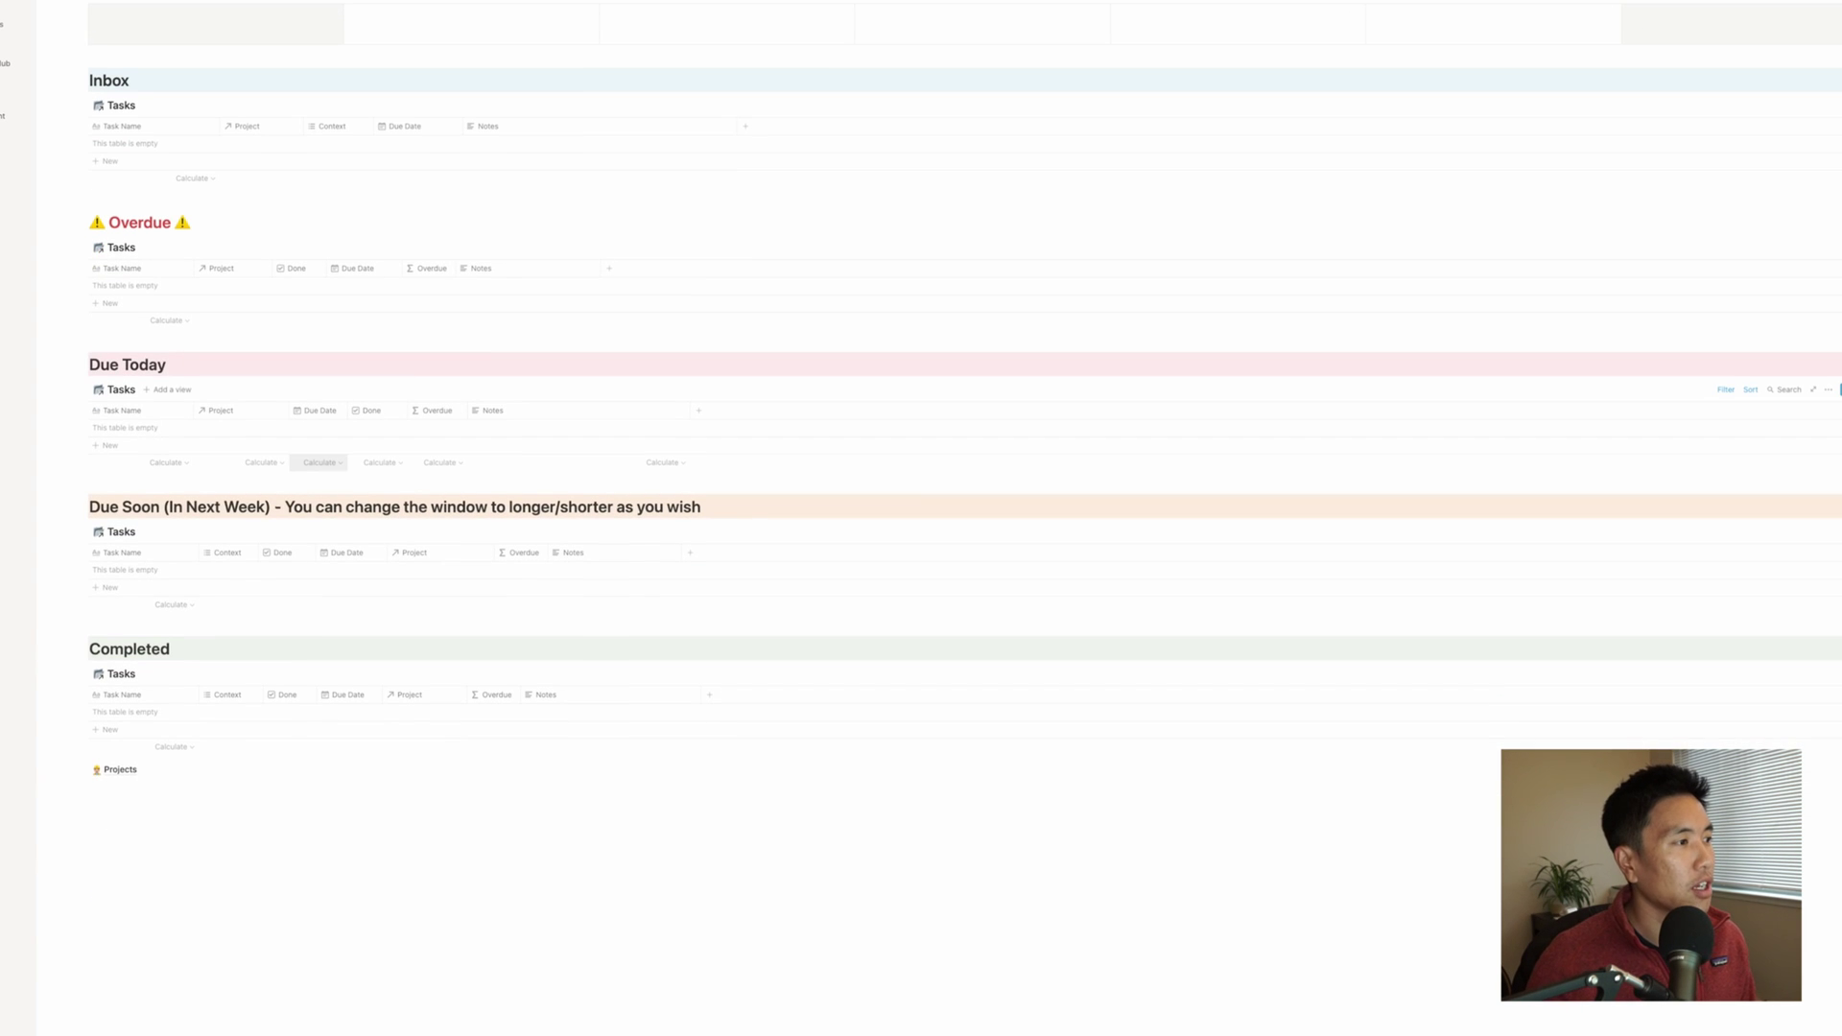
scroll(320, 464, "down", 1)
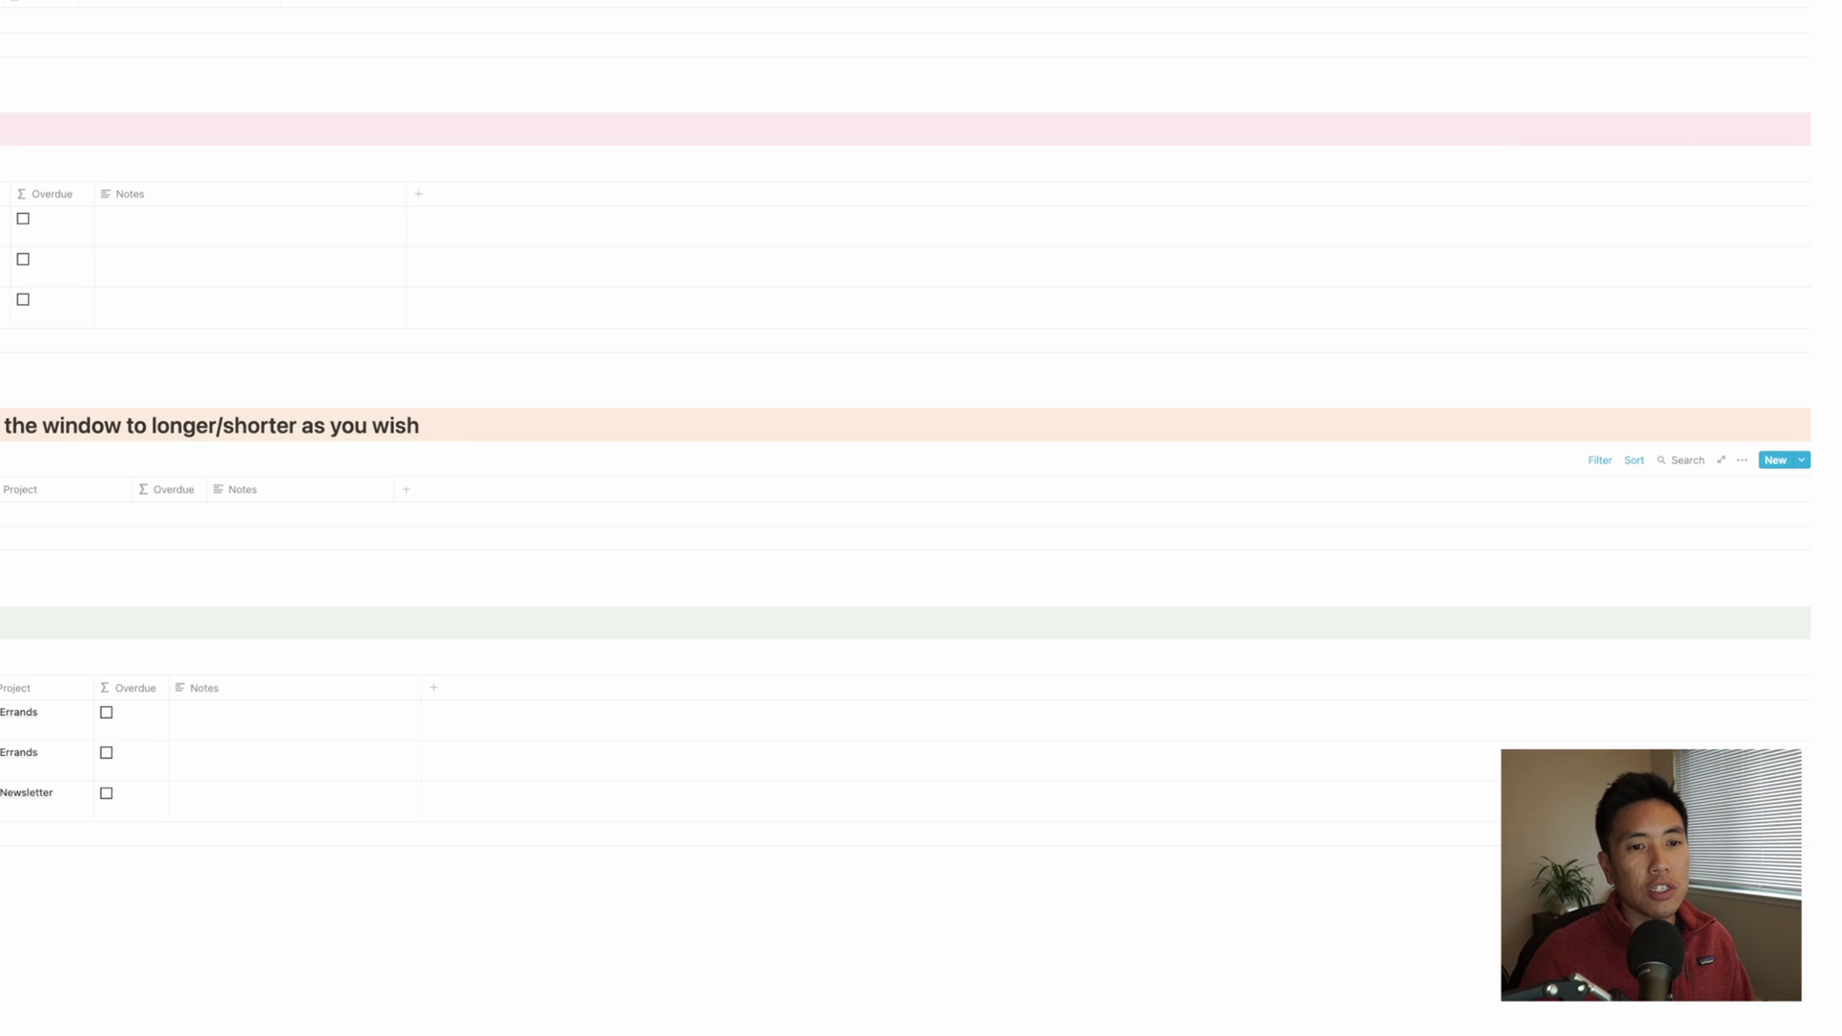
left_click(1600, 459)
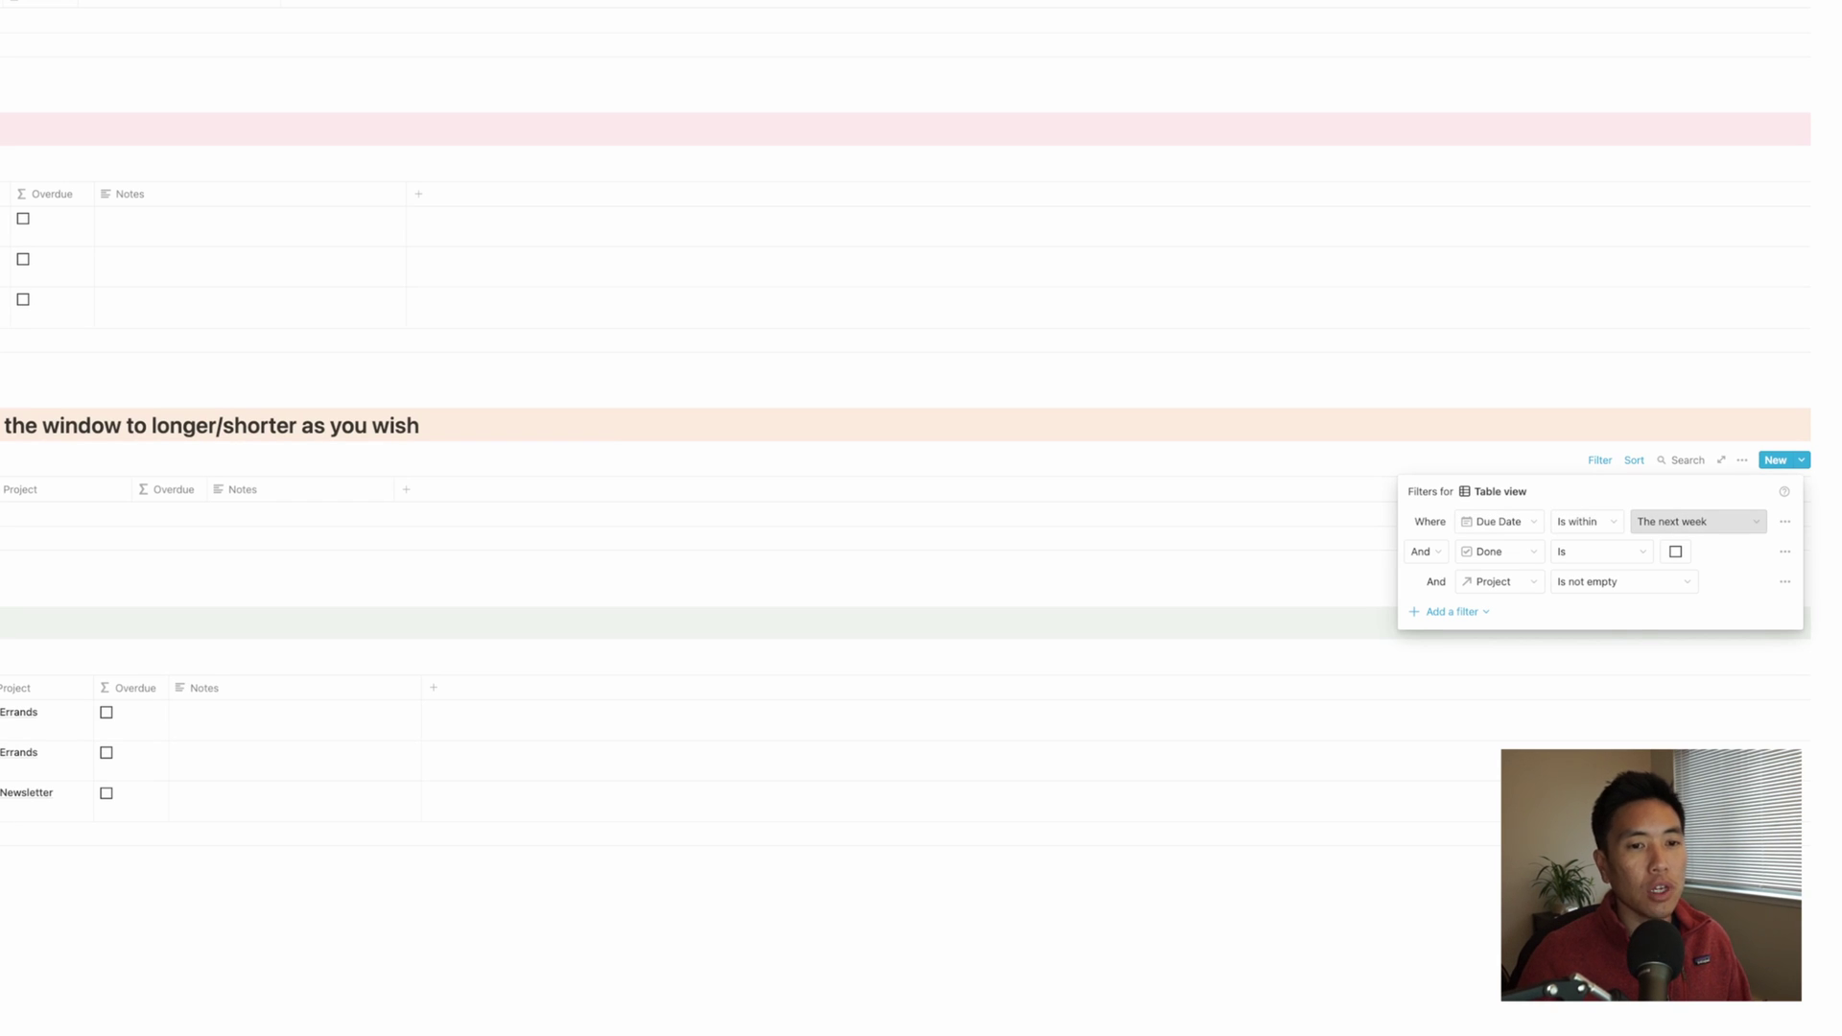
left_click(1689, 521)
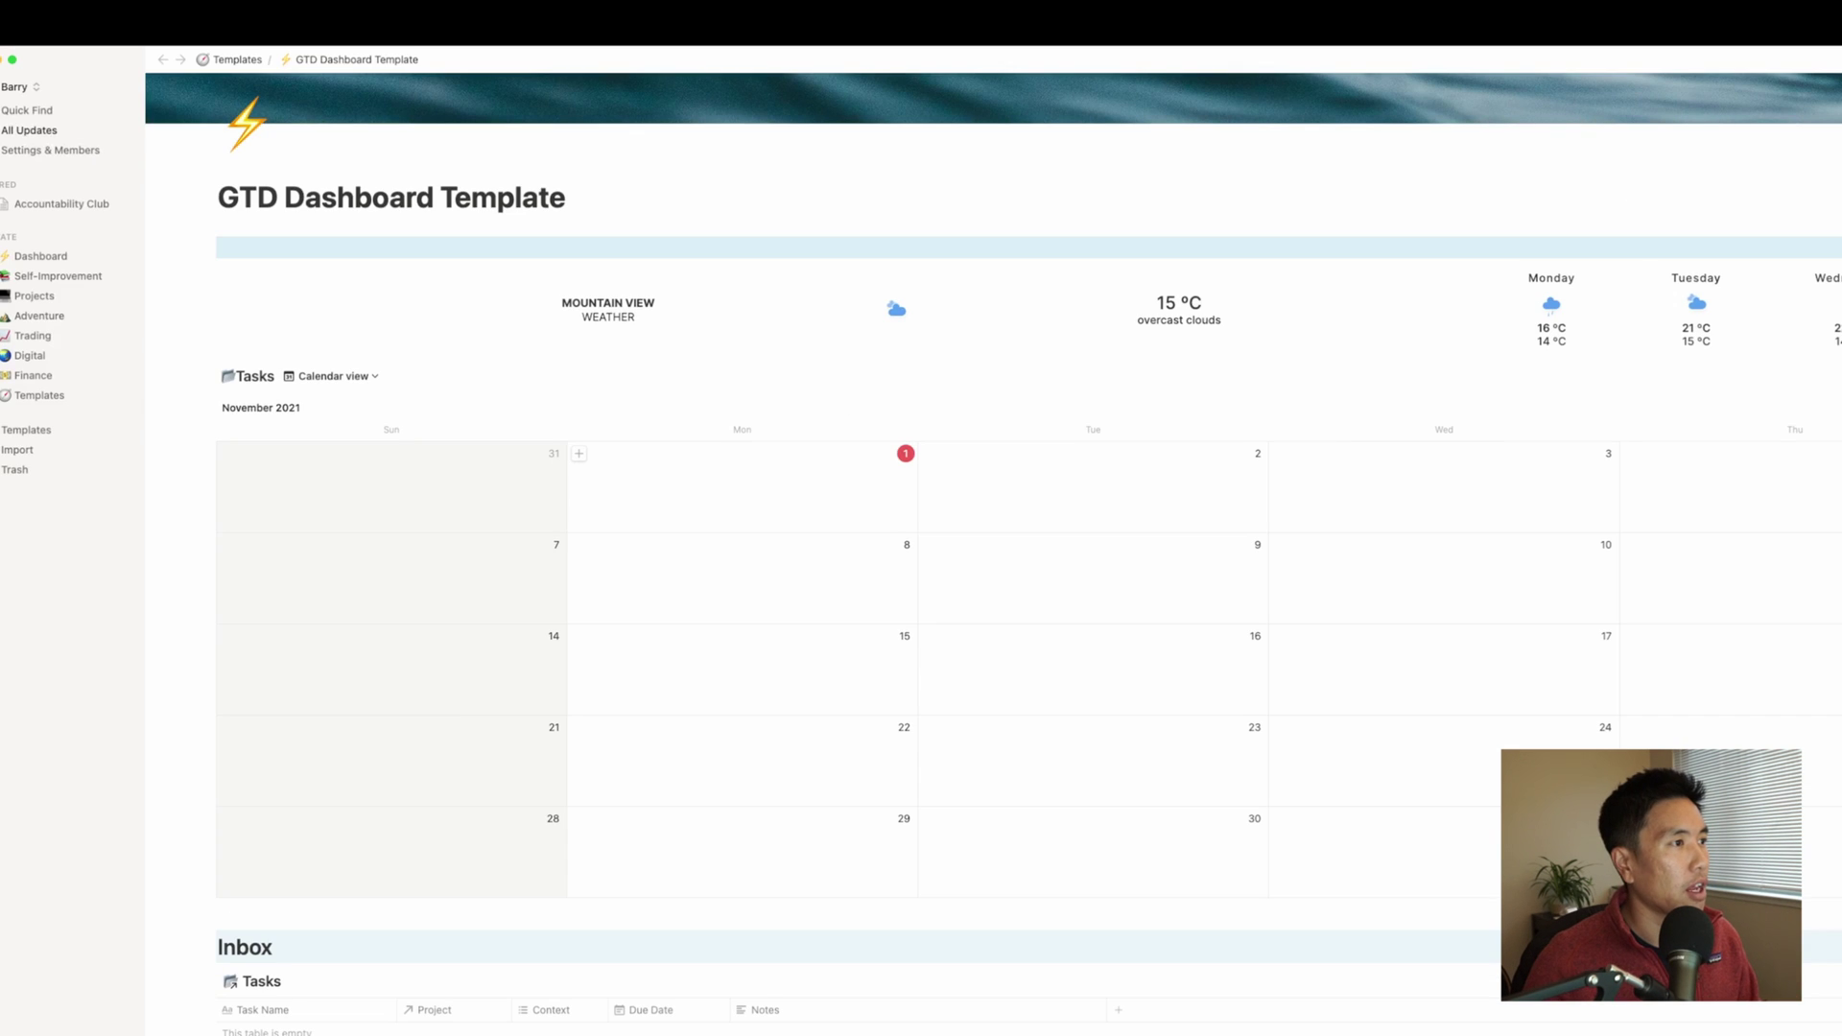
- Add the tasks 'Finish this video' and 'Walk the dog' on November 1
left_click(578, 453)
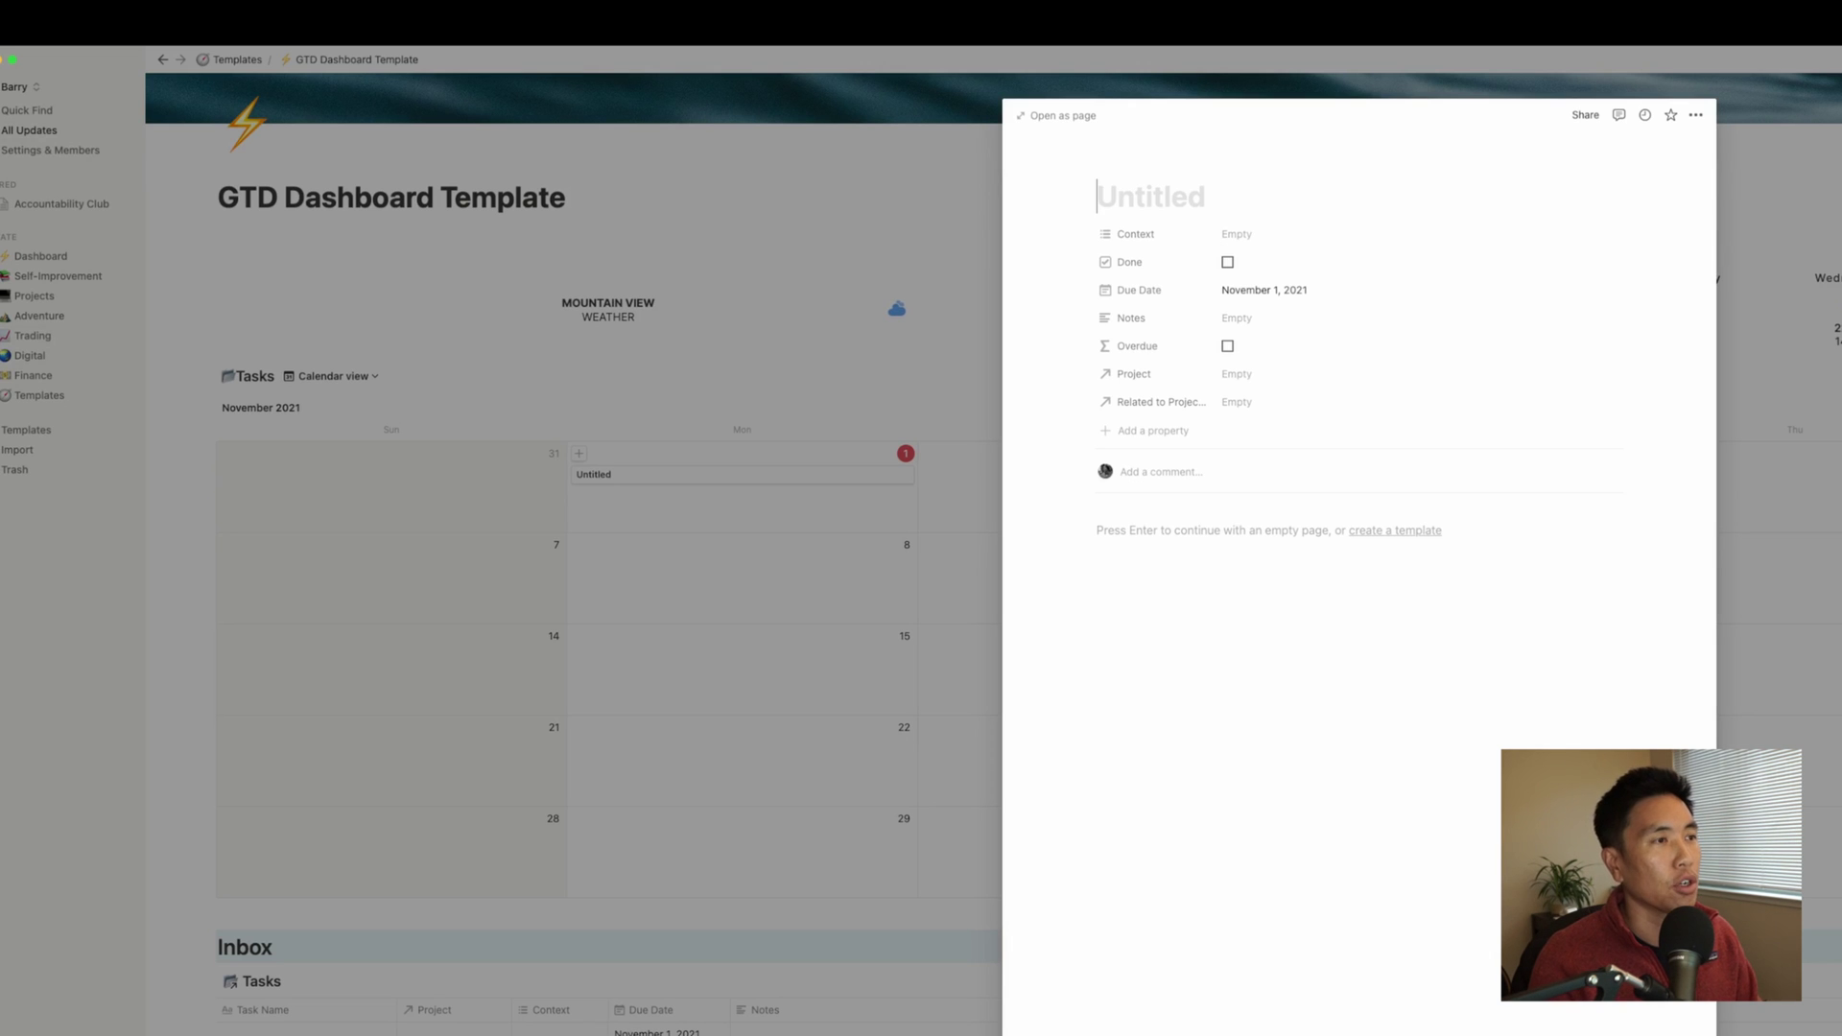
type("Fini")
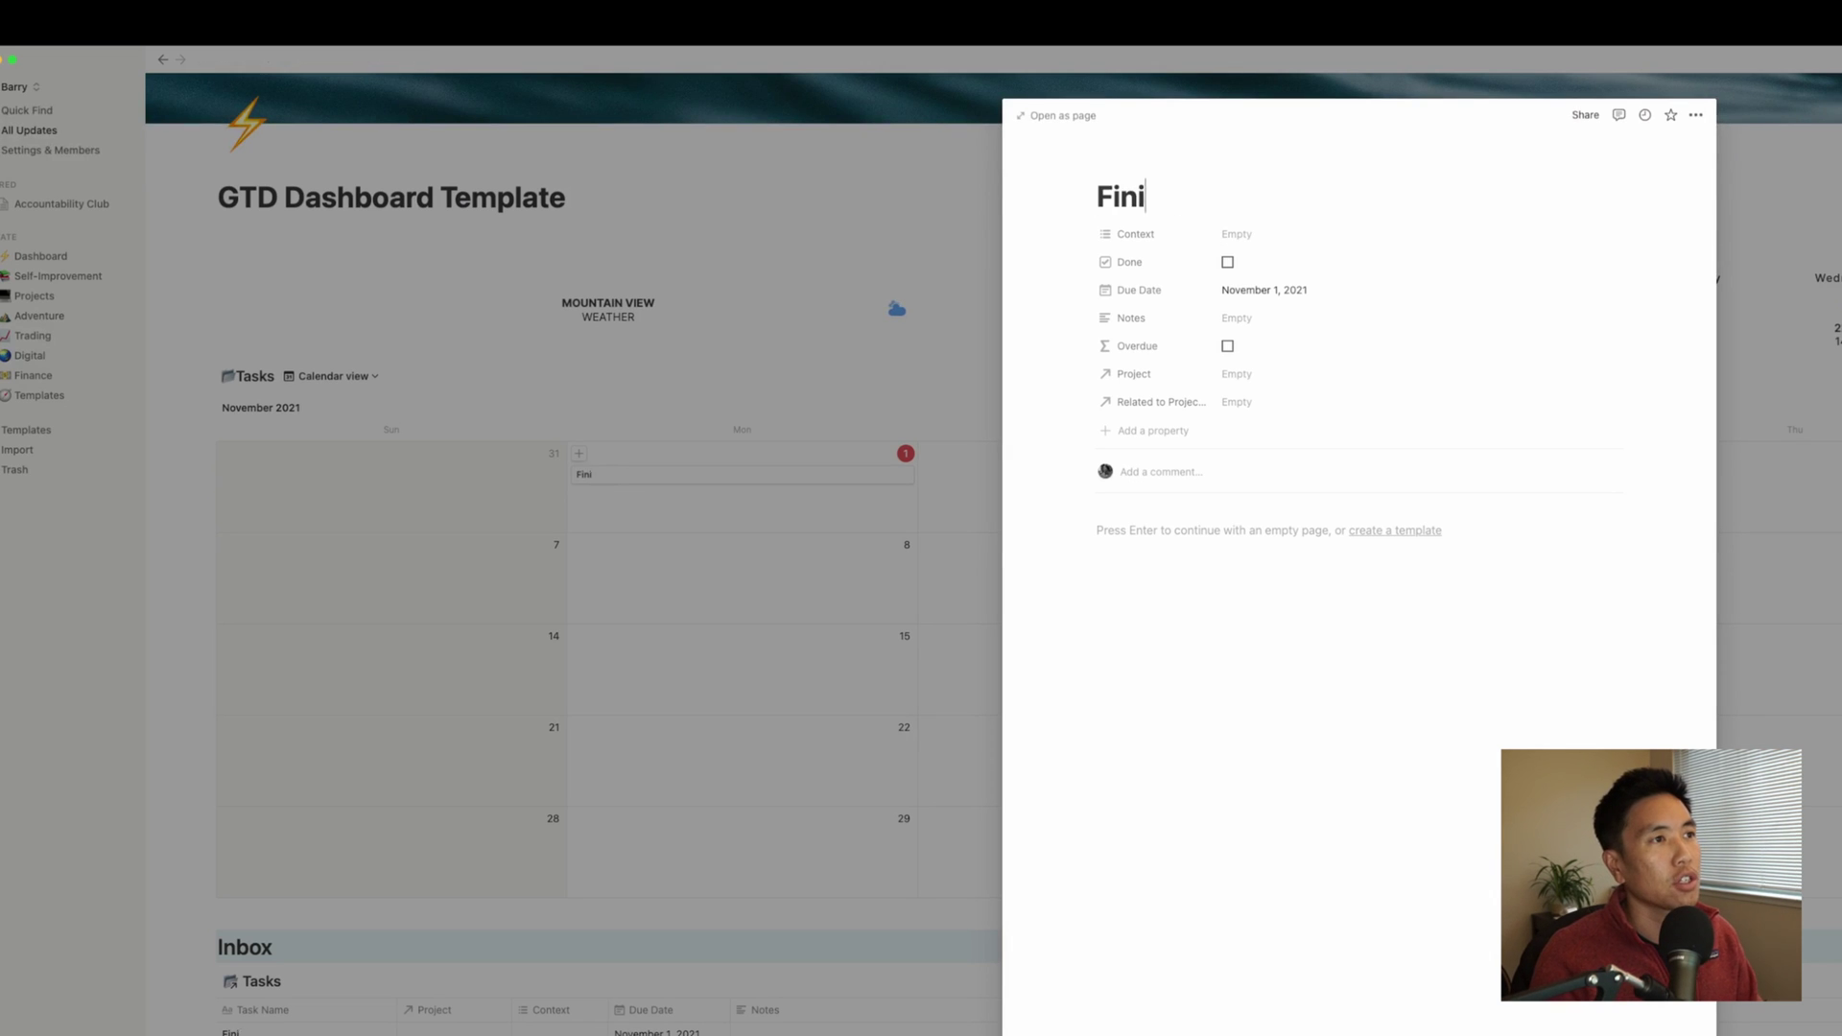
type("sh this video")
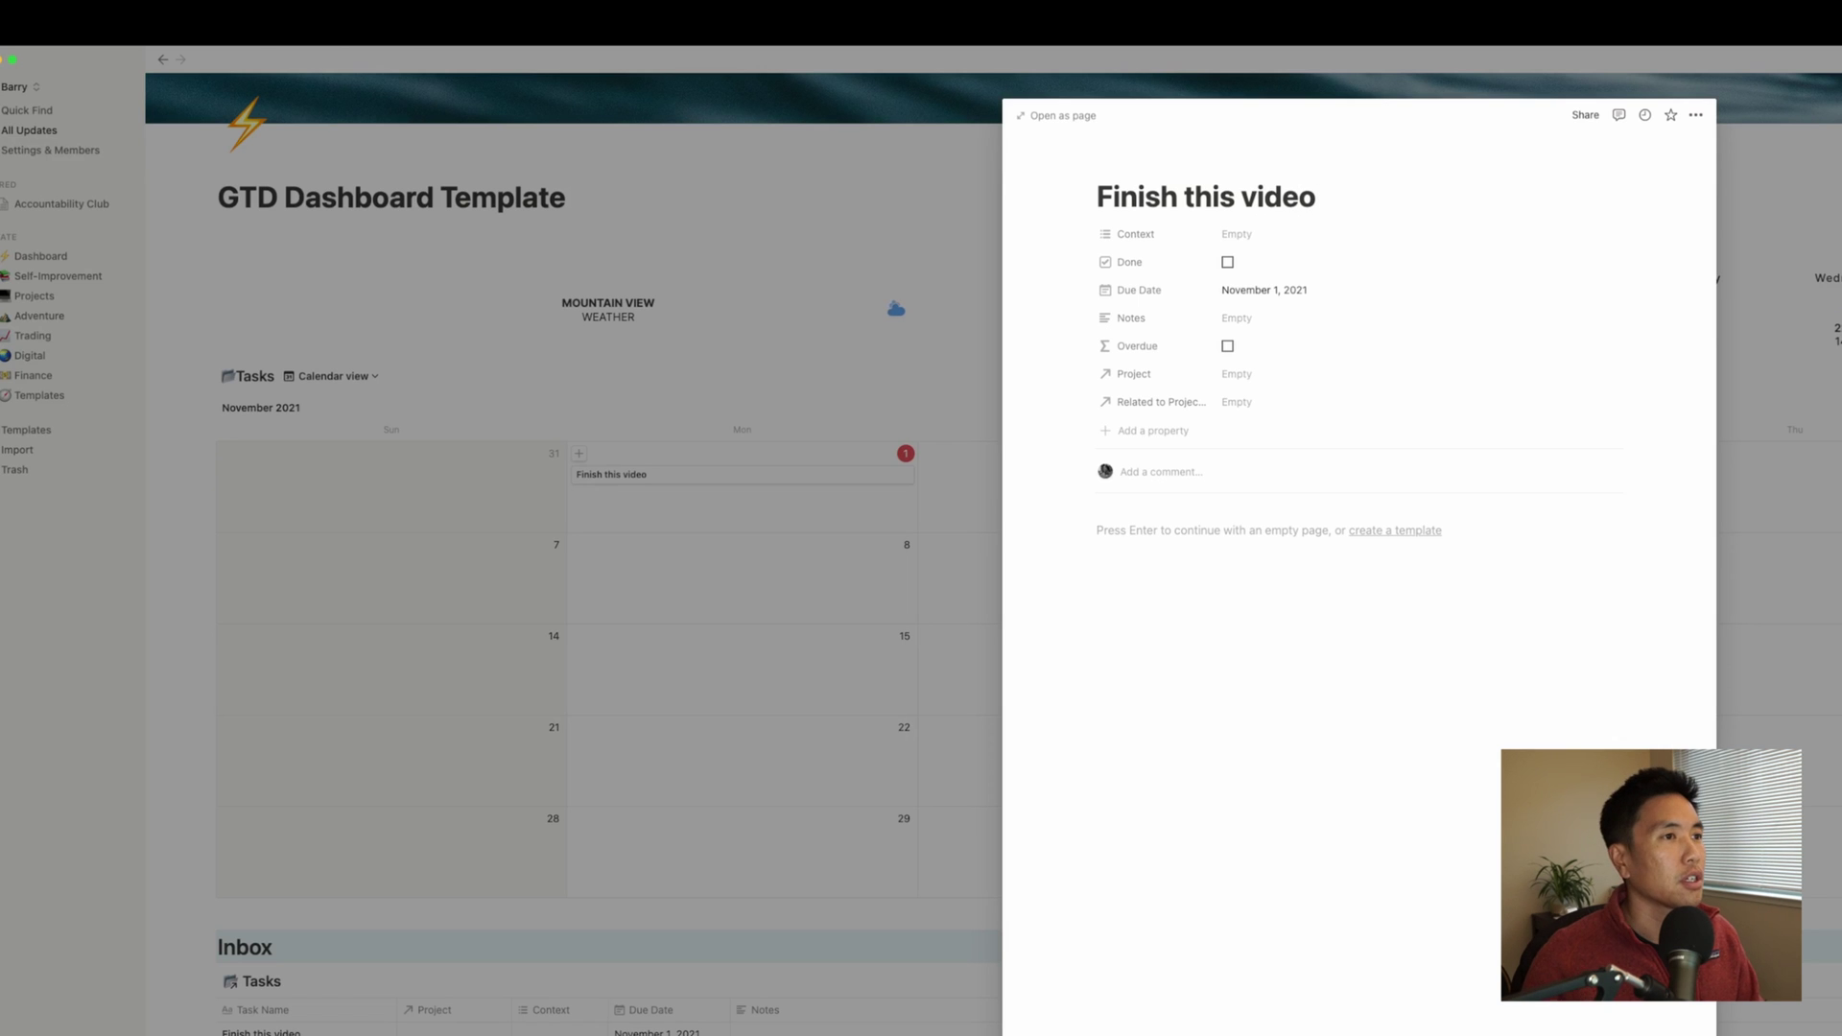
key("Escape")
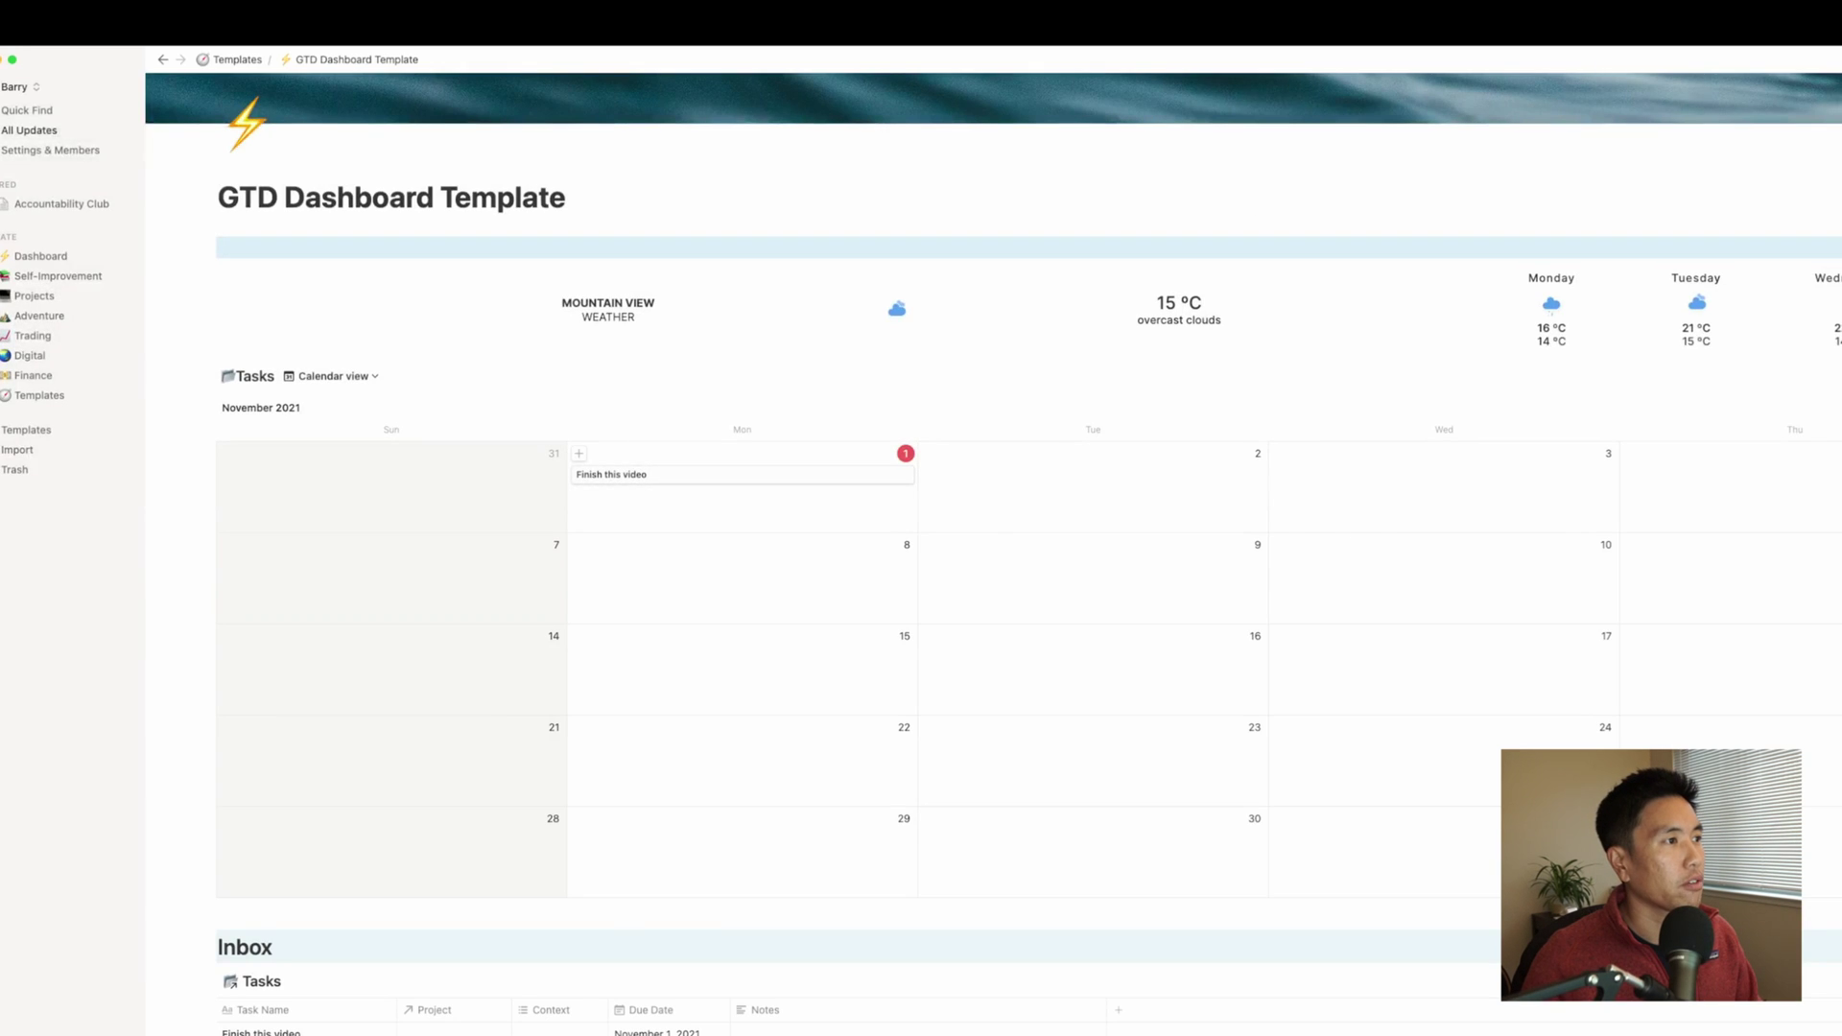
left_click(579, 453)
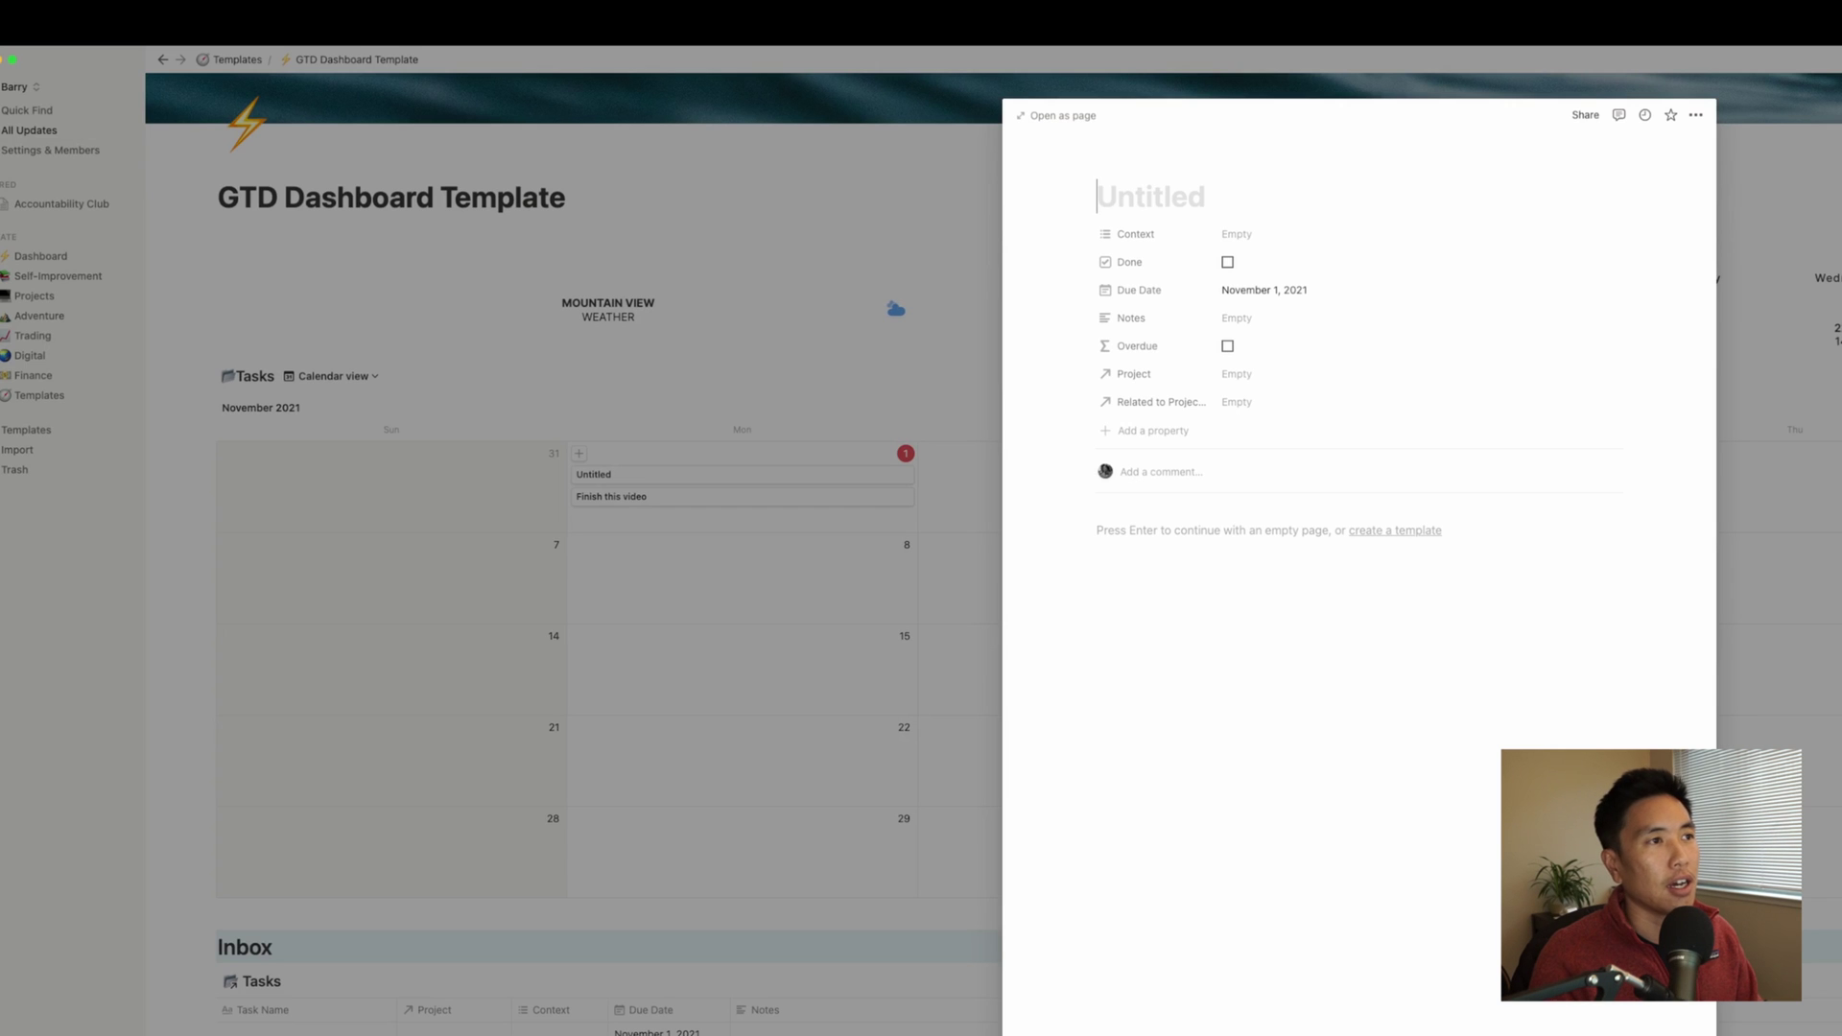
type("Walk t")
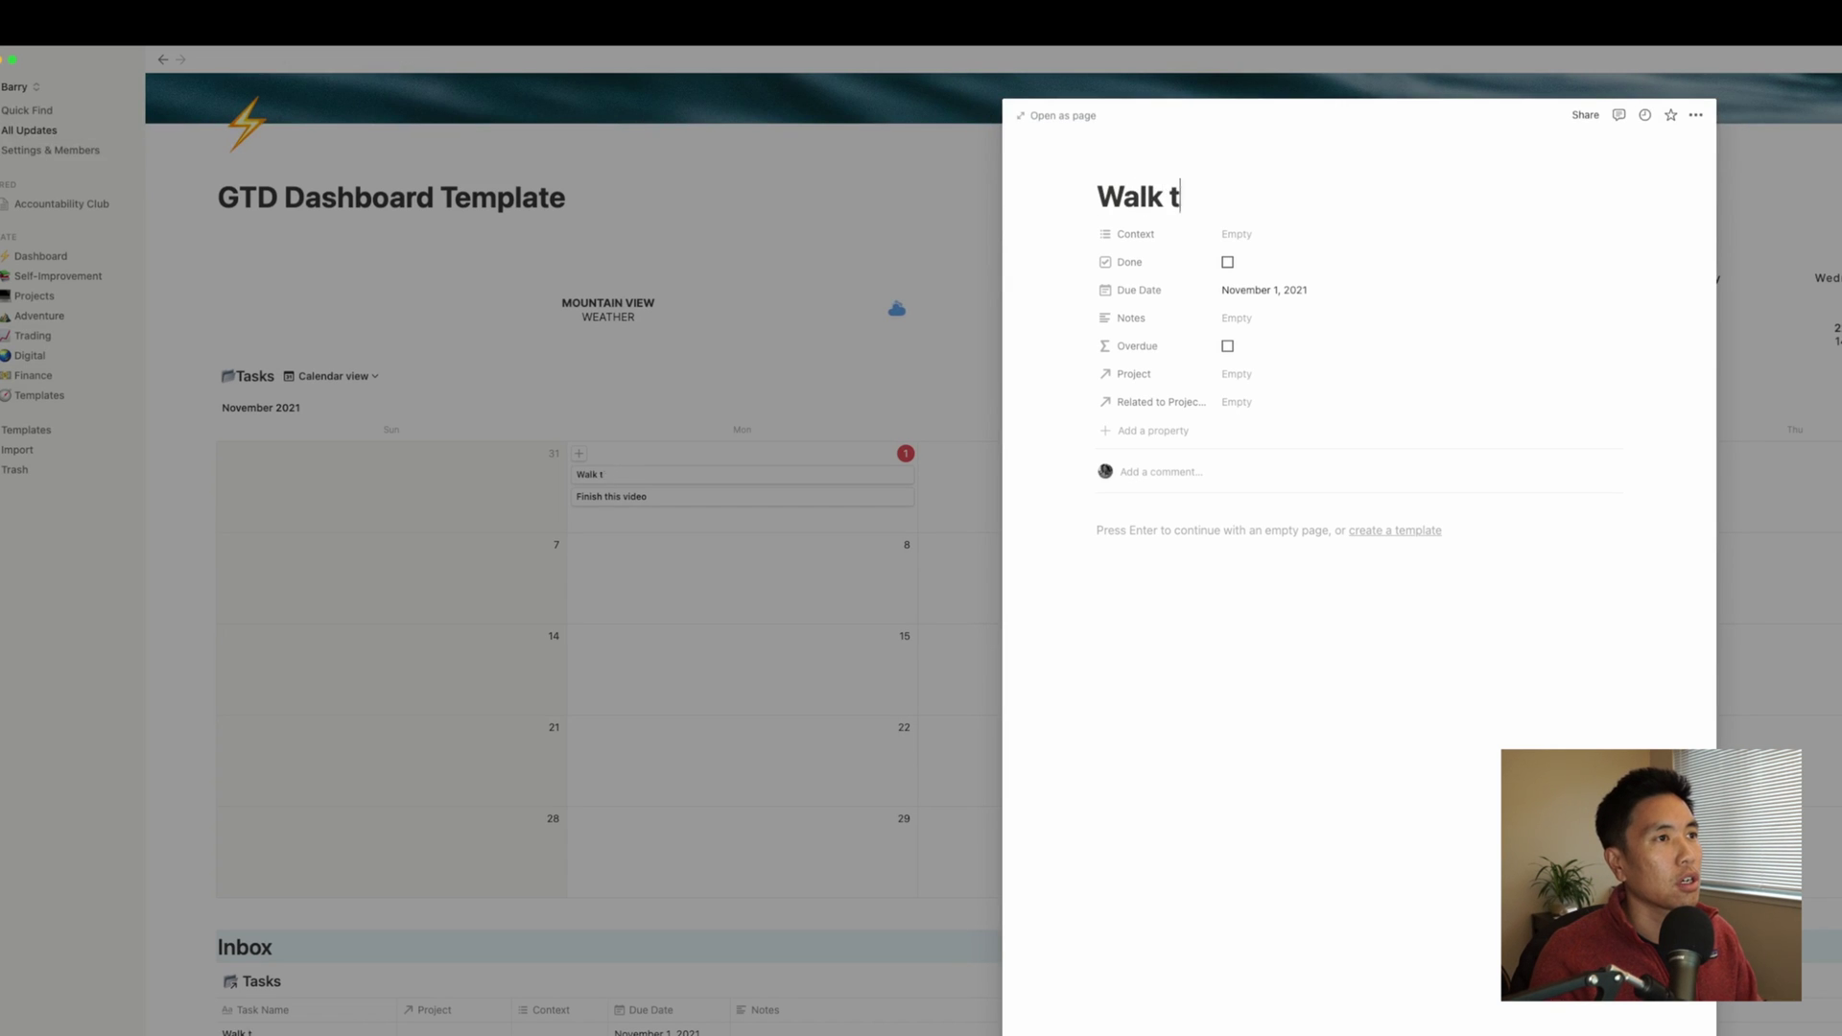
type("he dog")
key("Escape")
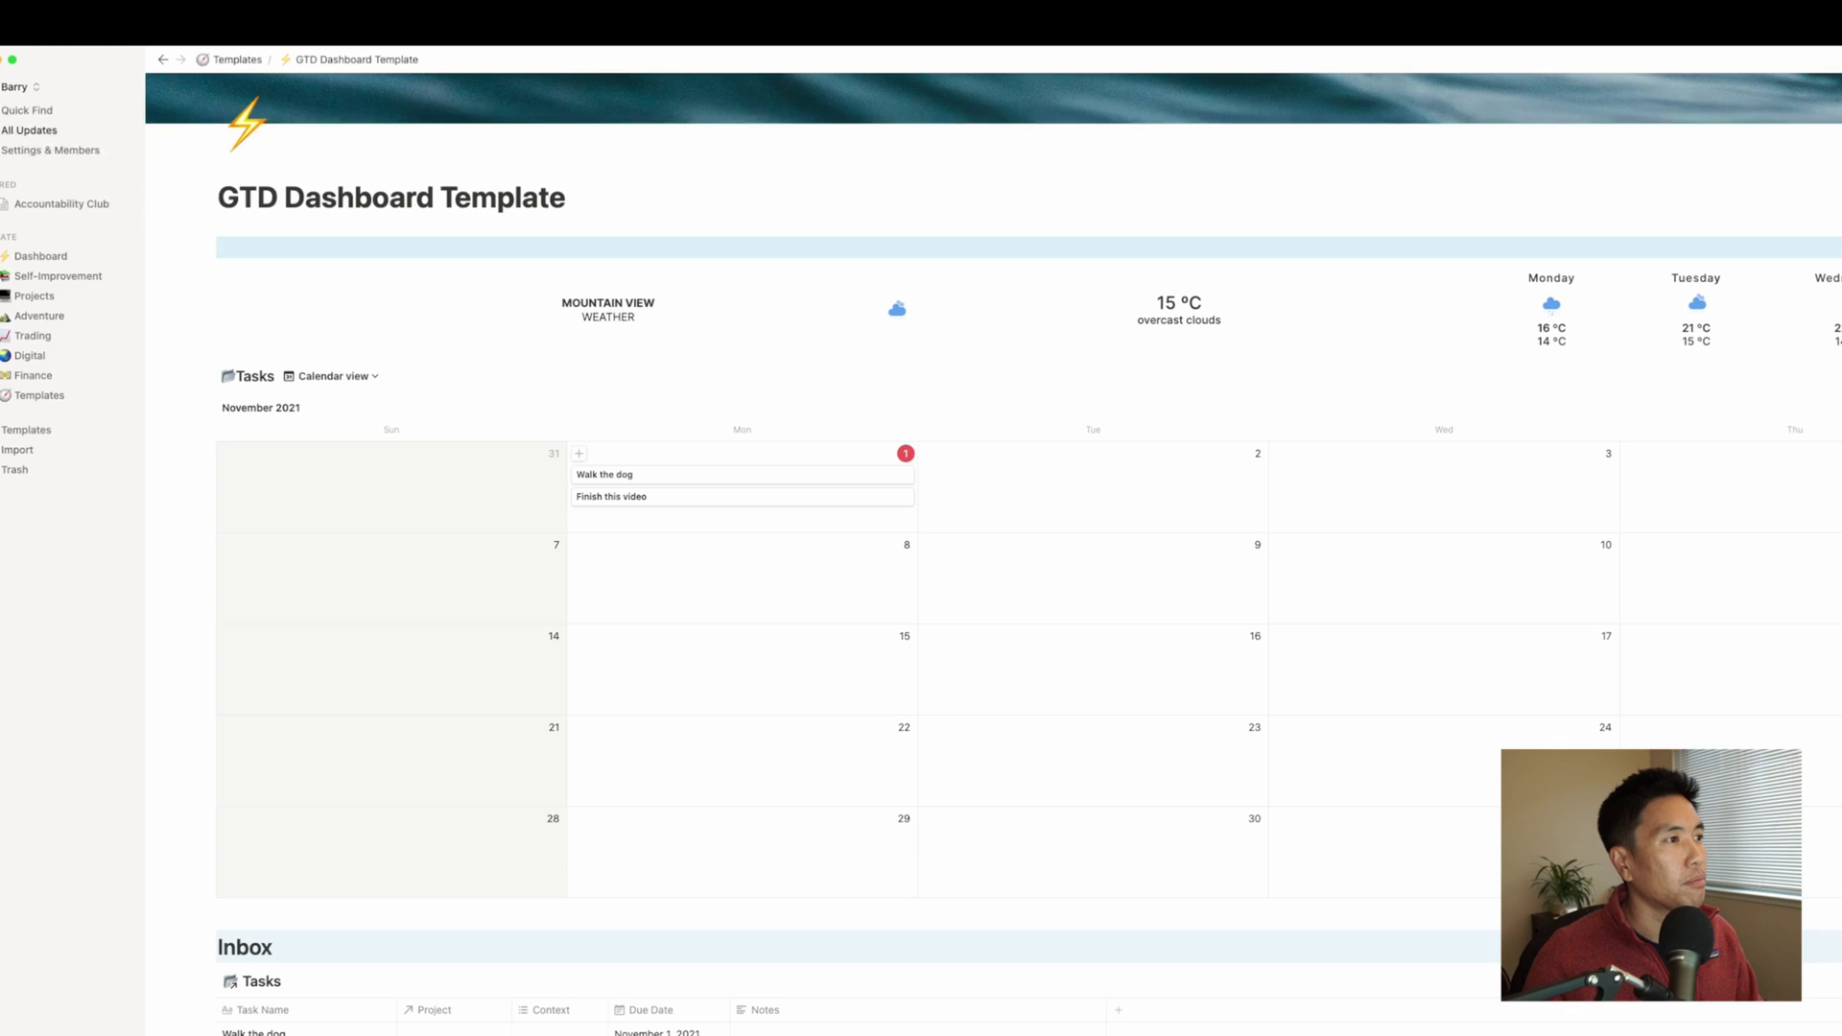
- Add the tasks 'Go to post office' and 'Write NL' on November 1
left_click(579, 453)
type("S")
key("BackSpace")
type("Gop")
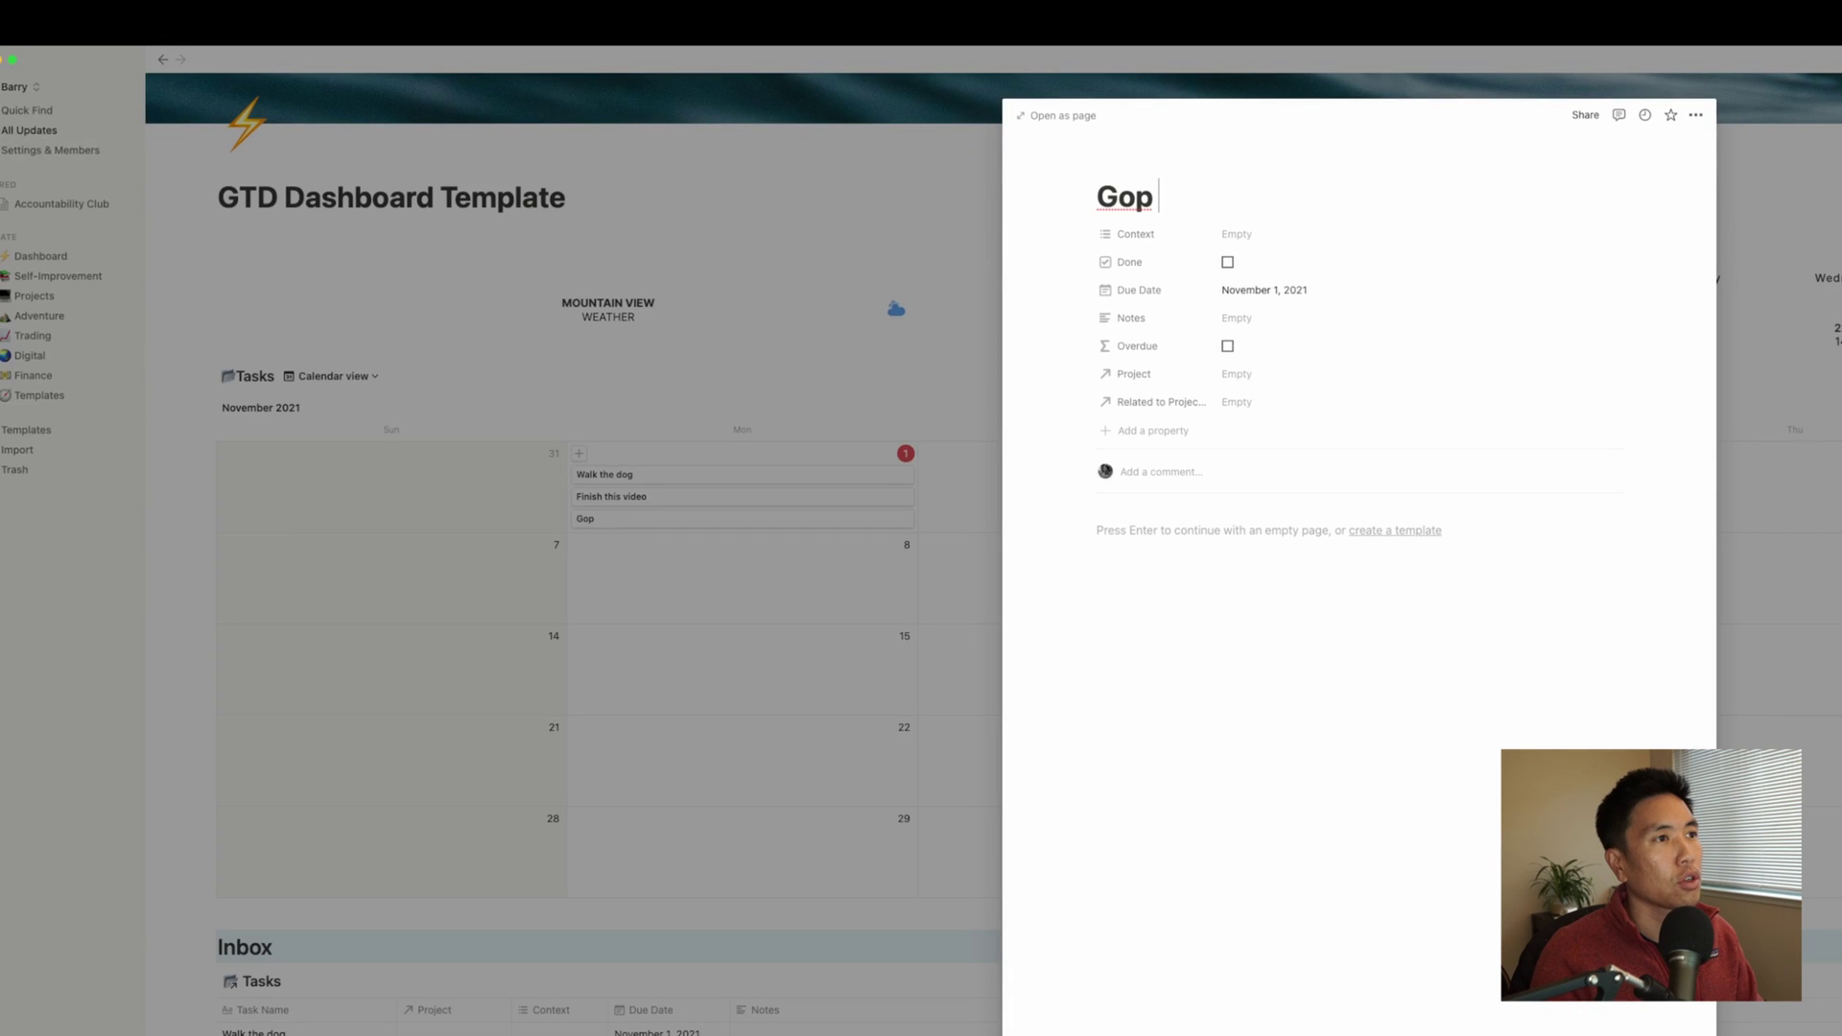
key("BackSpace")
type("to post office")
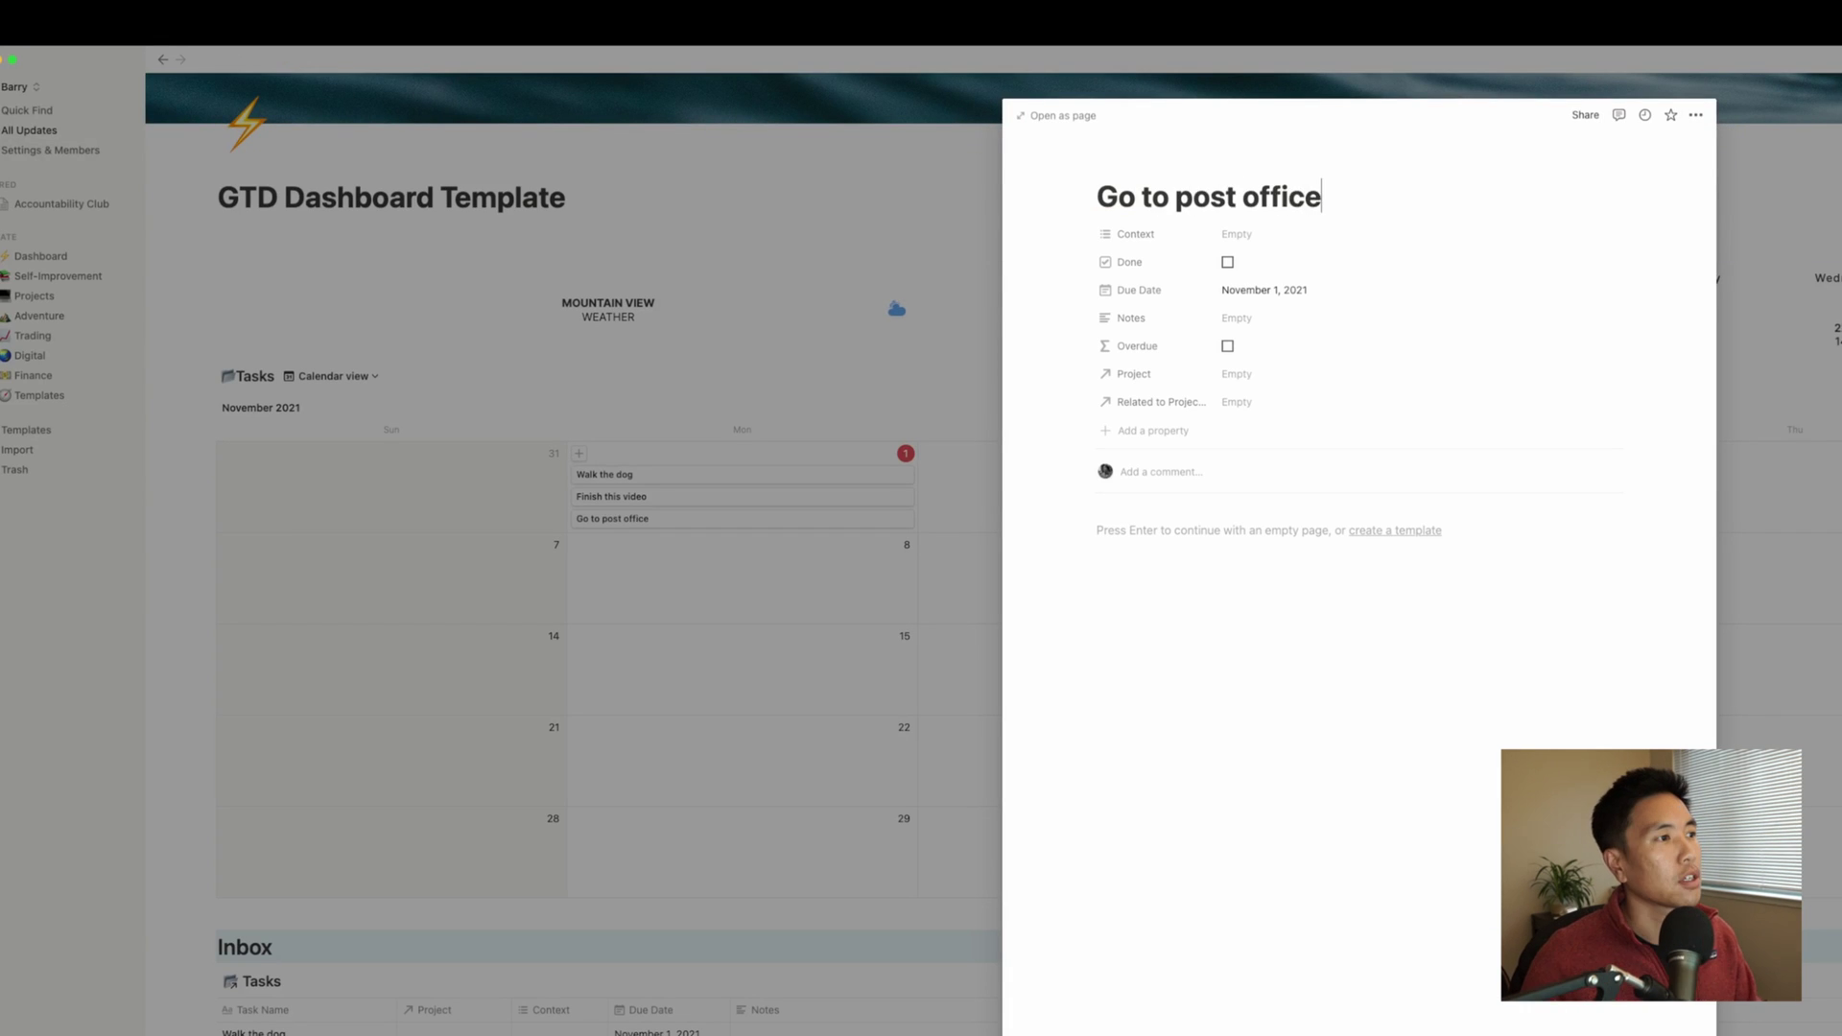
key("Escape")
left_click(579, 453)
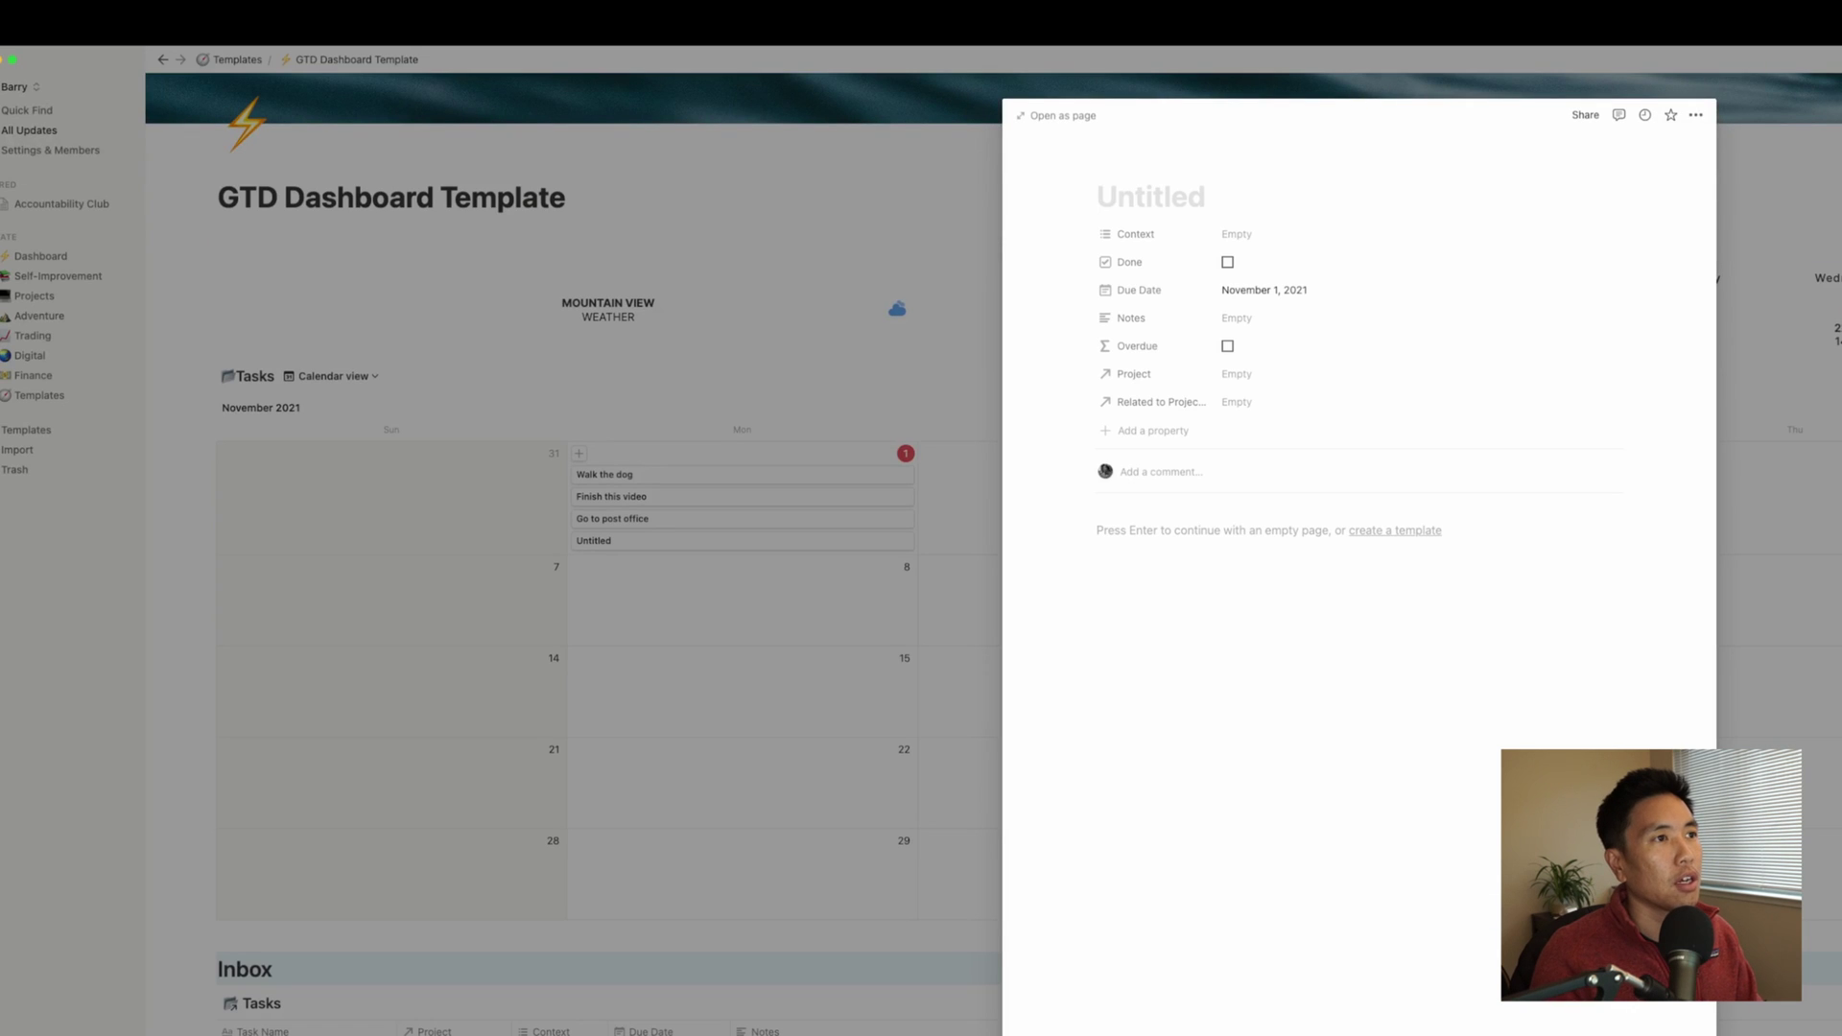
type("Wrti")
key("BackSpace")
key("BackSpace")
type("i")
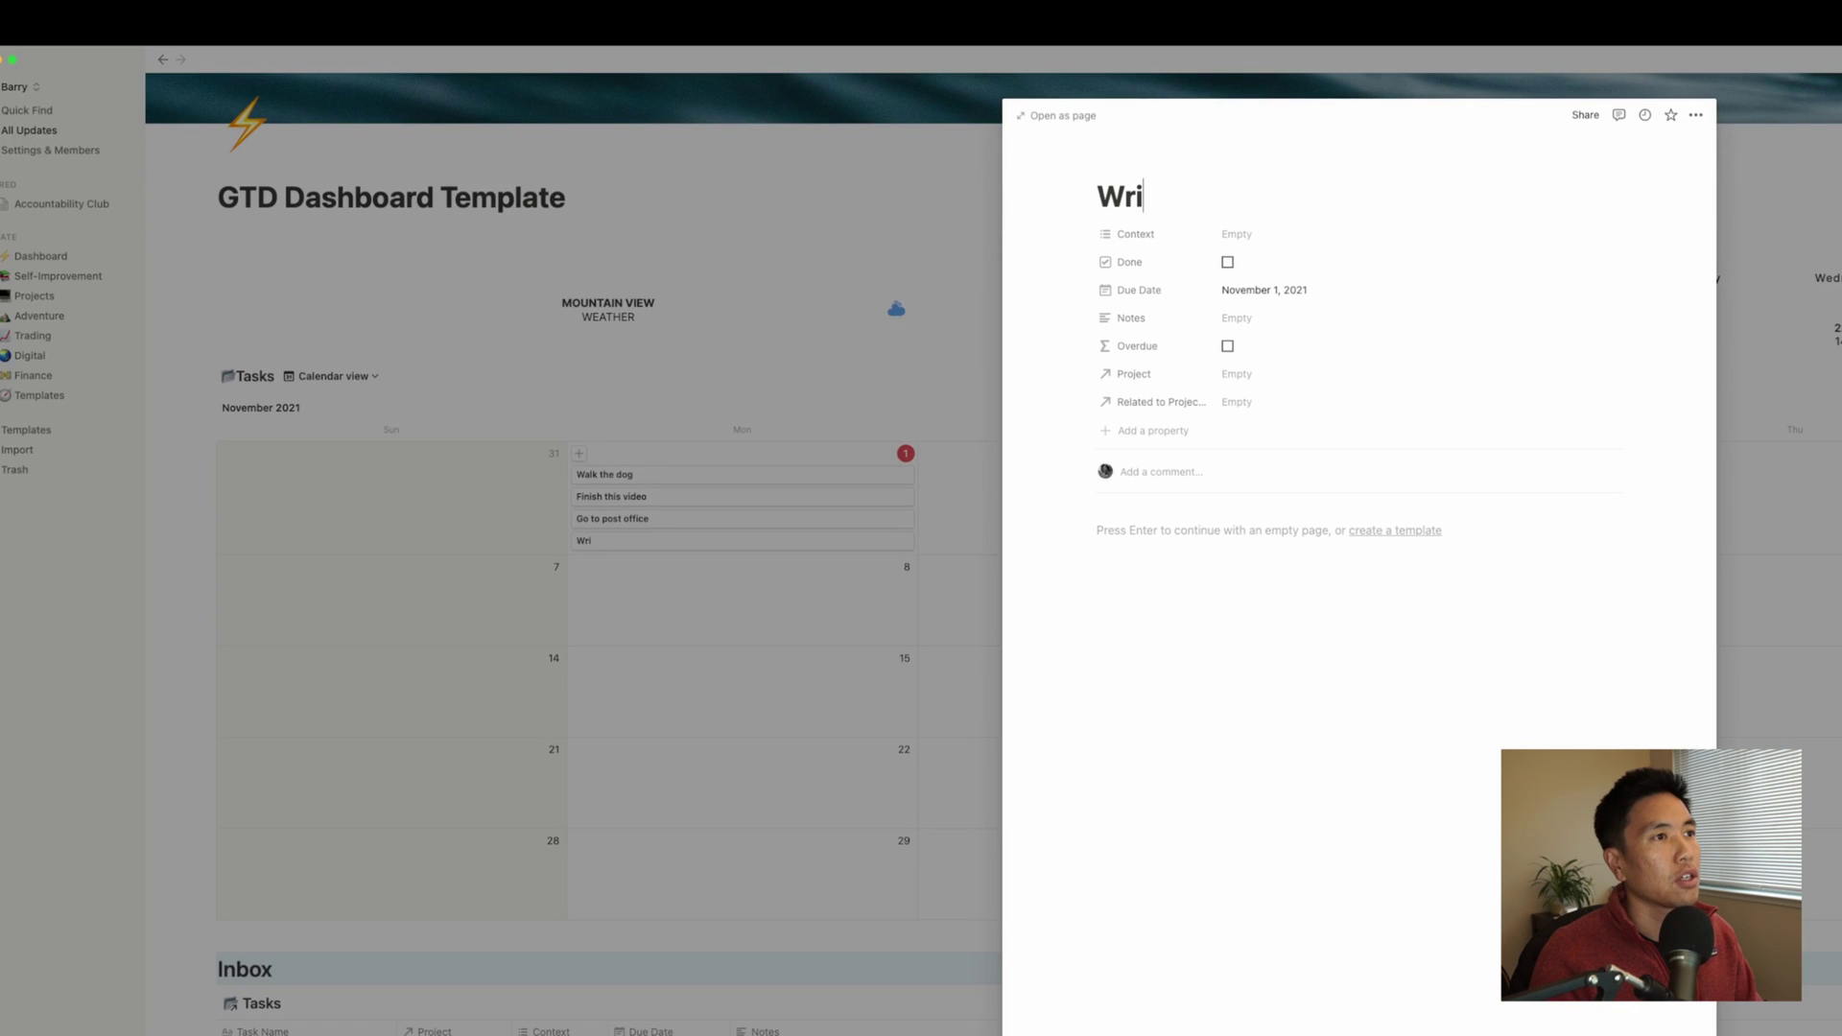
type("te NL")
key("Escape")
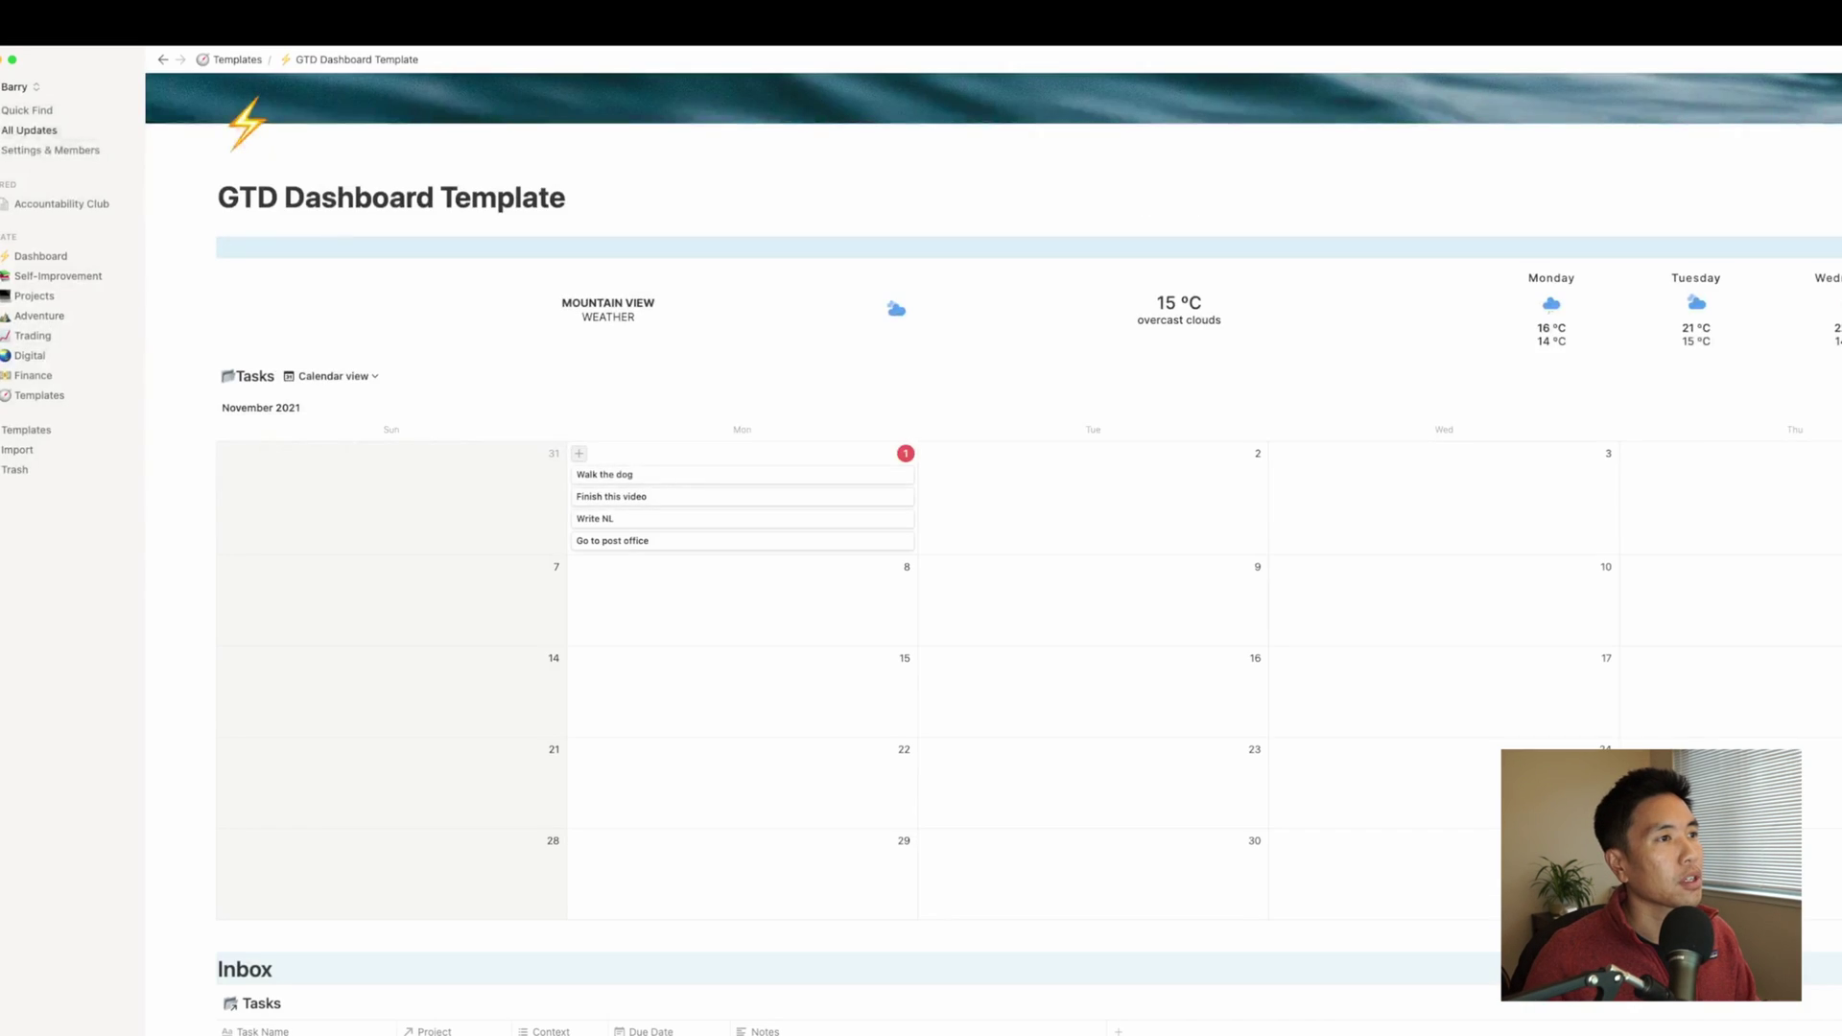
- Add the tasks 'Do grocery shopping' and 'Plan dinner with friends' on November 1
left_click(579, 453)
type("D")
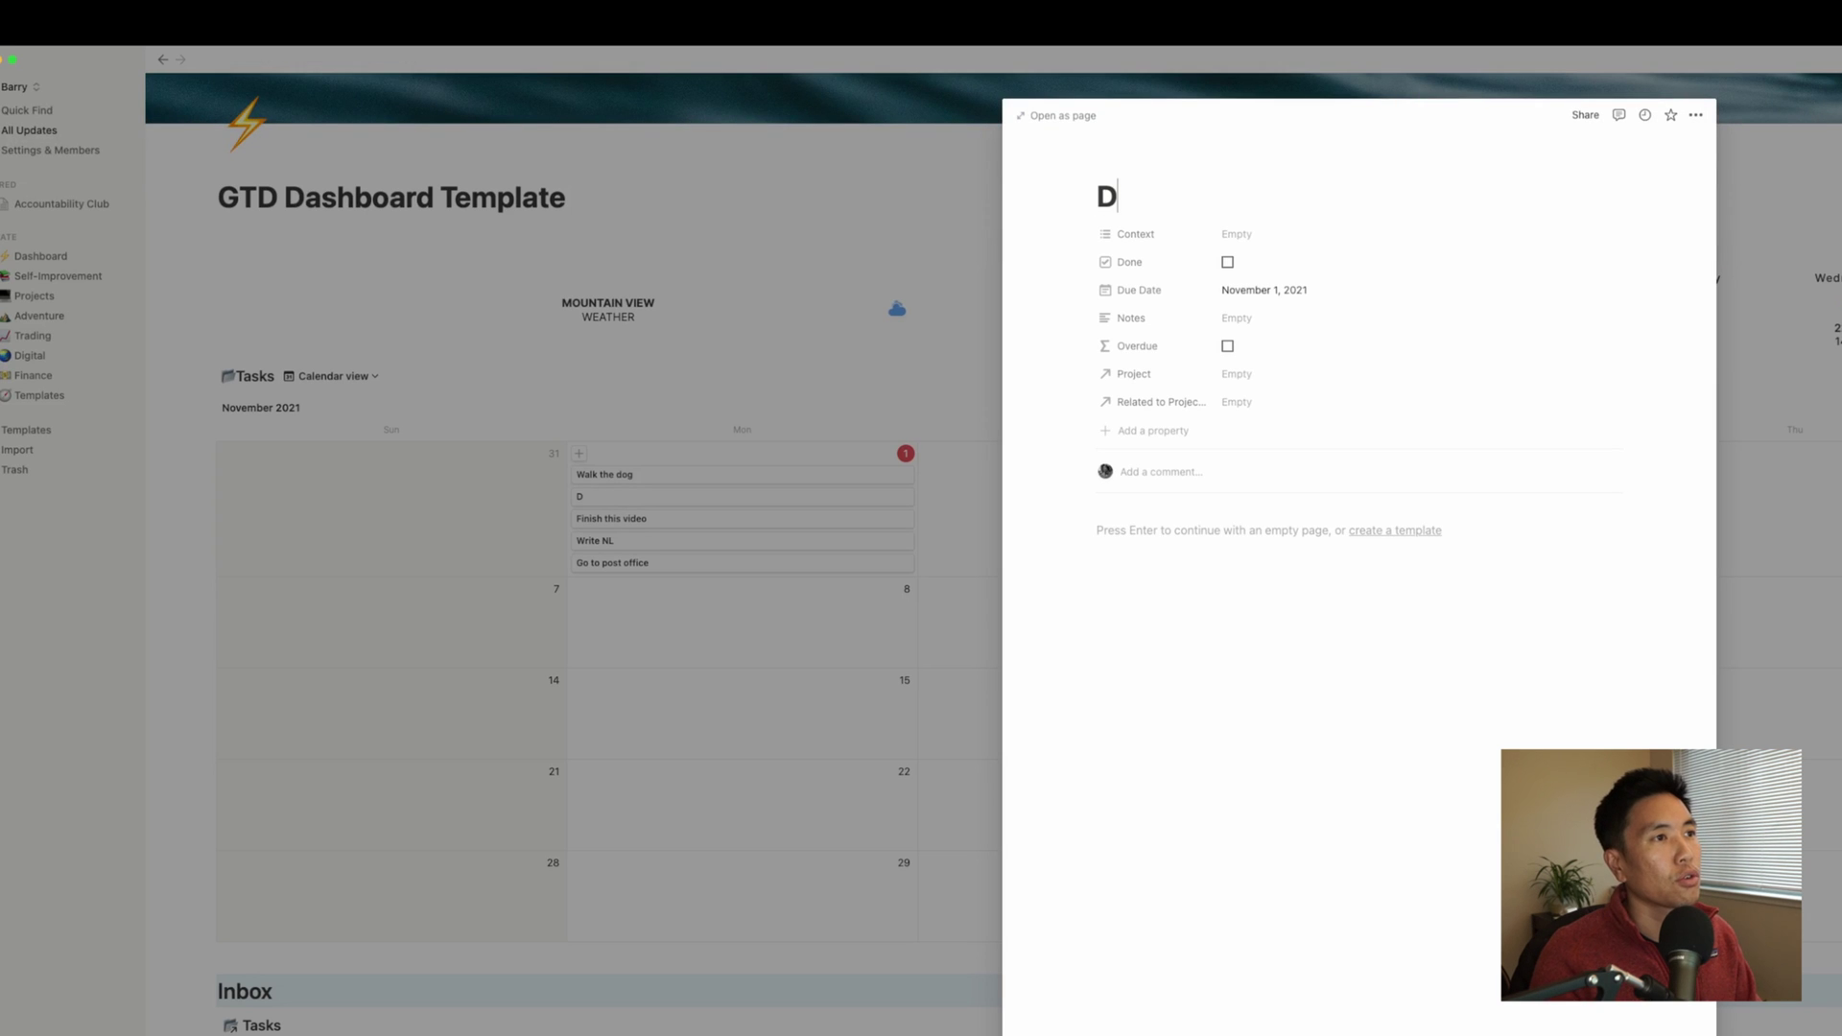
type("o grocey")
key("BackSpace")
key("BackSpace")
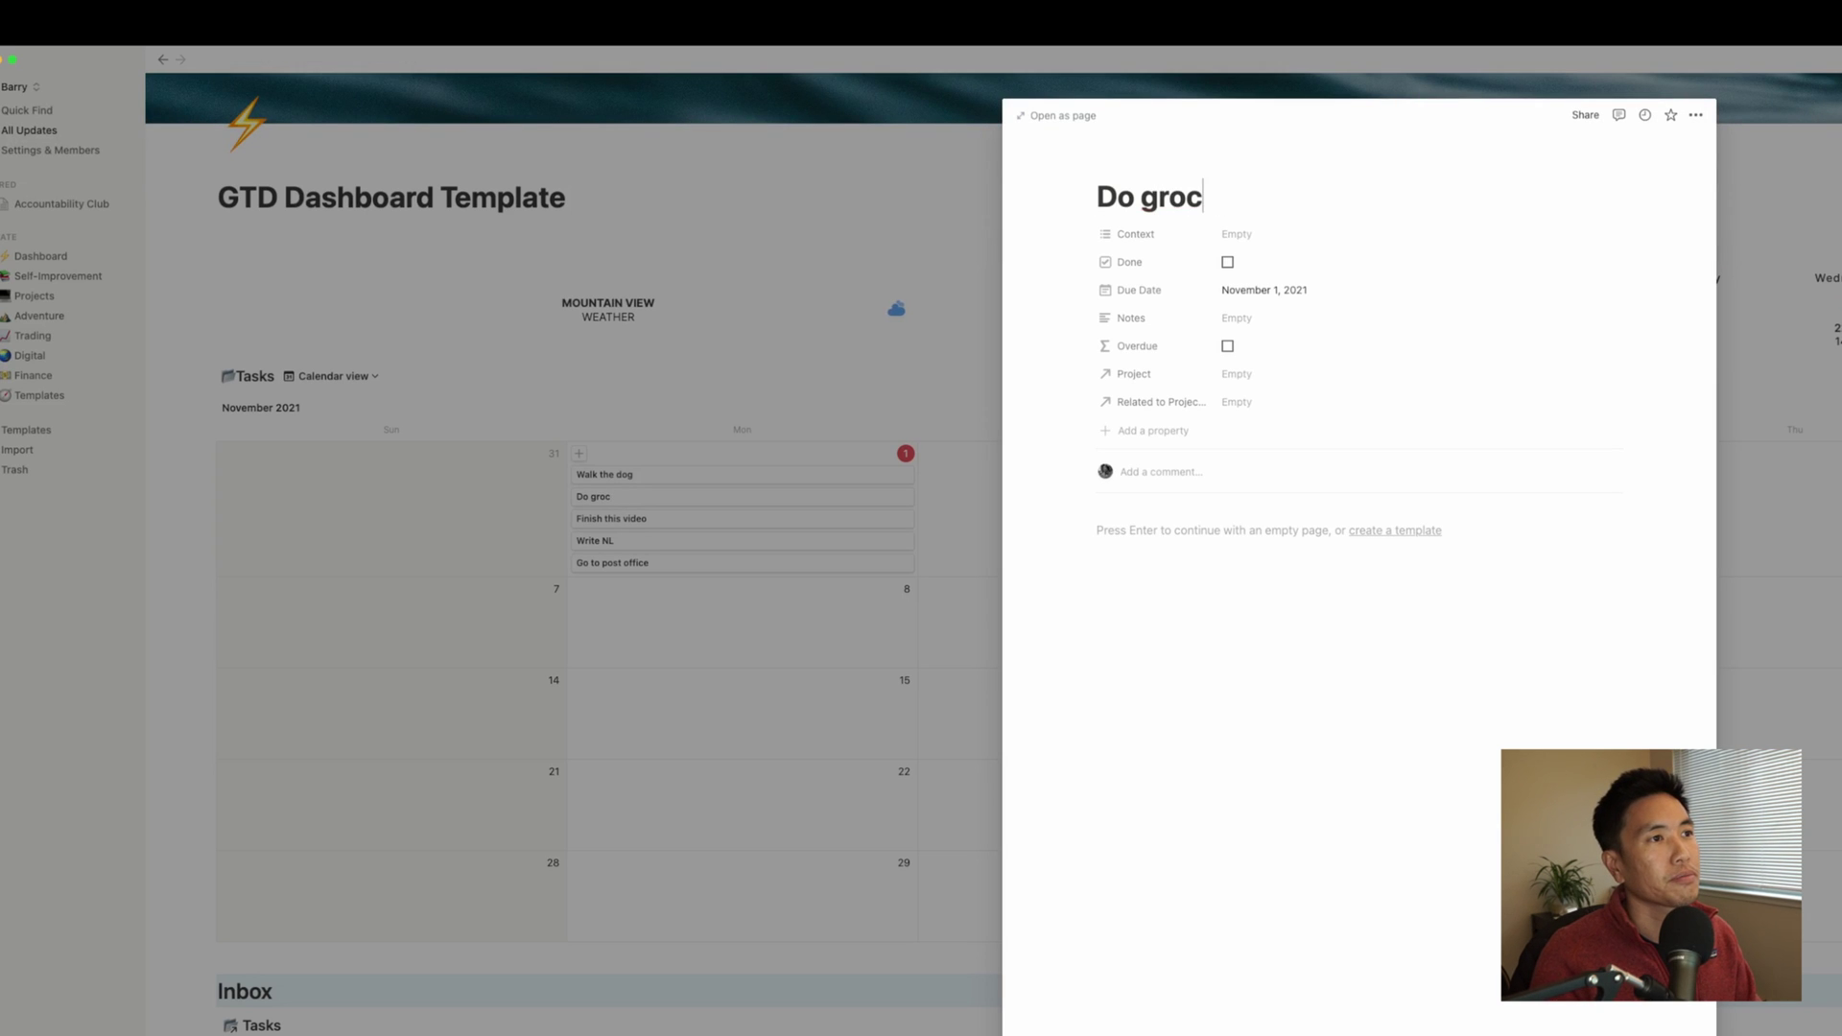
type("ery shopping")
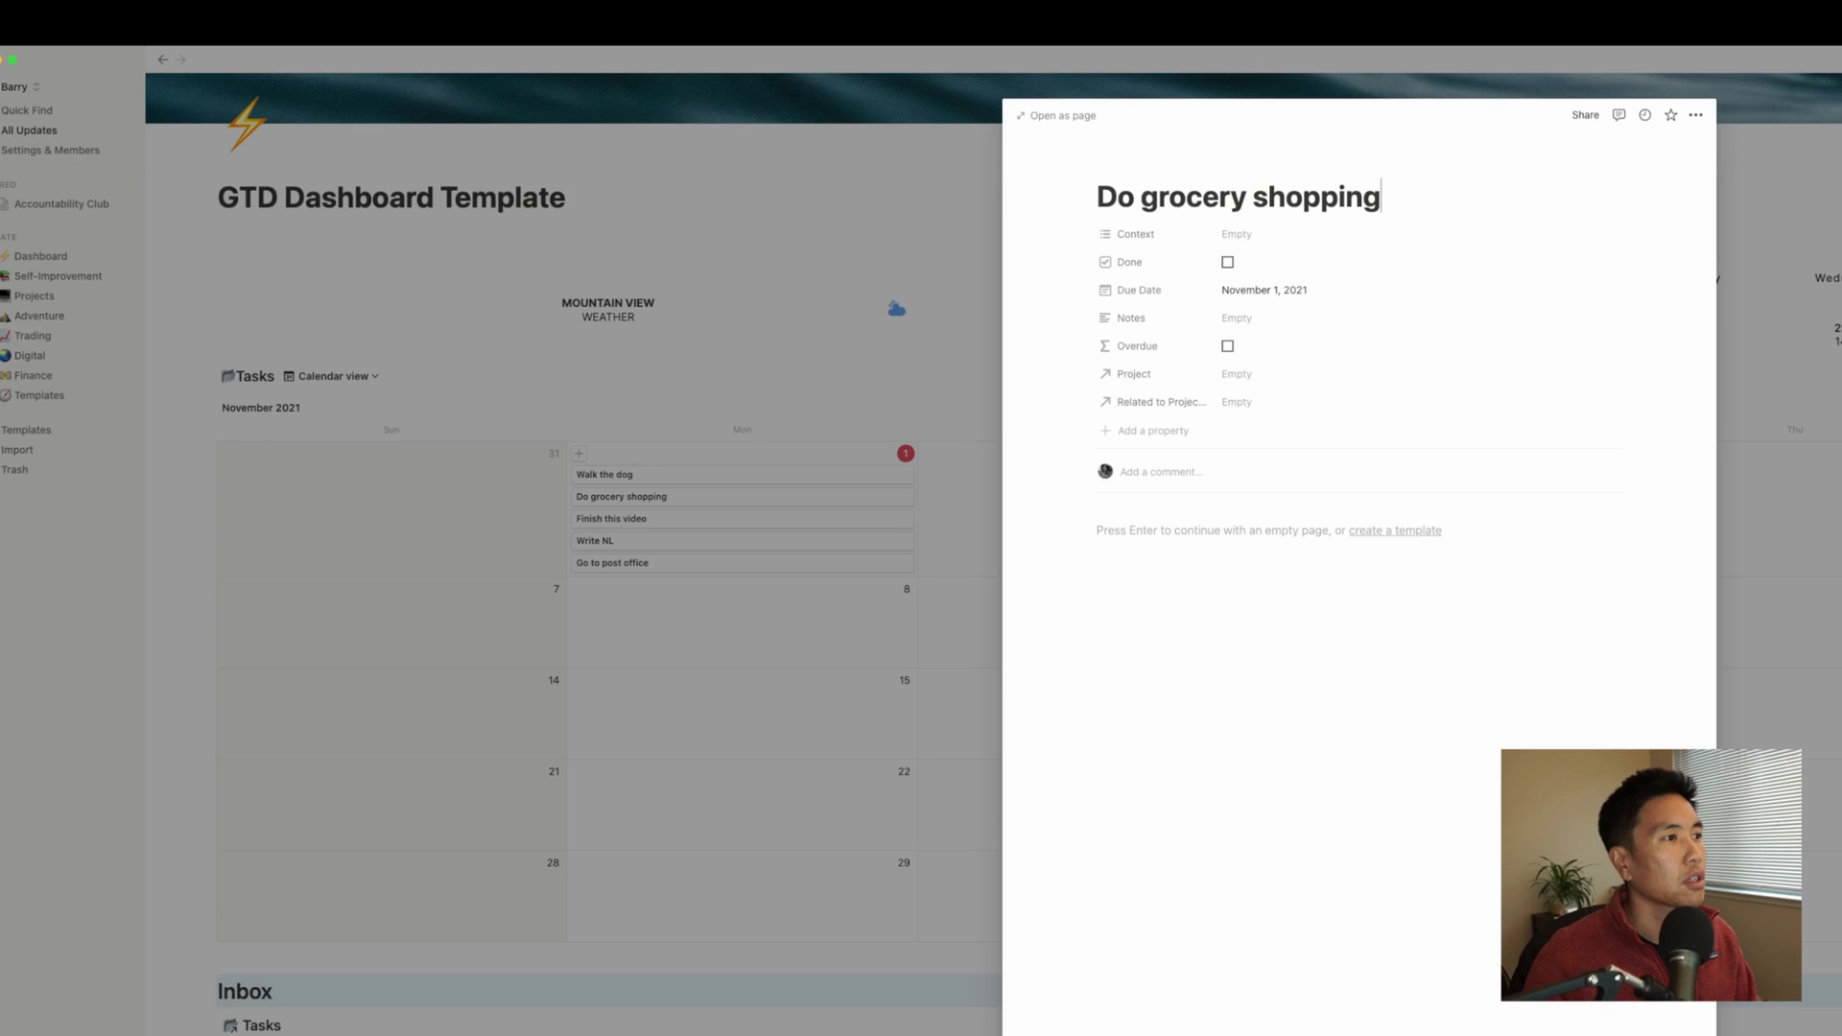
key("Escape")
left_click(580, 453)
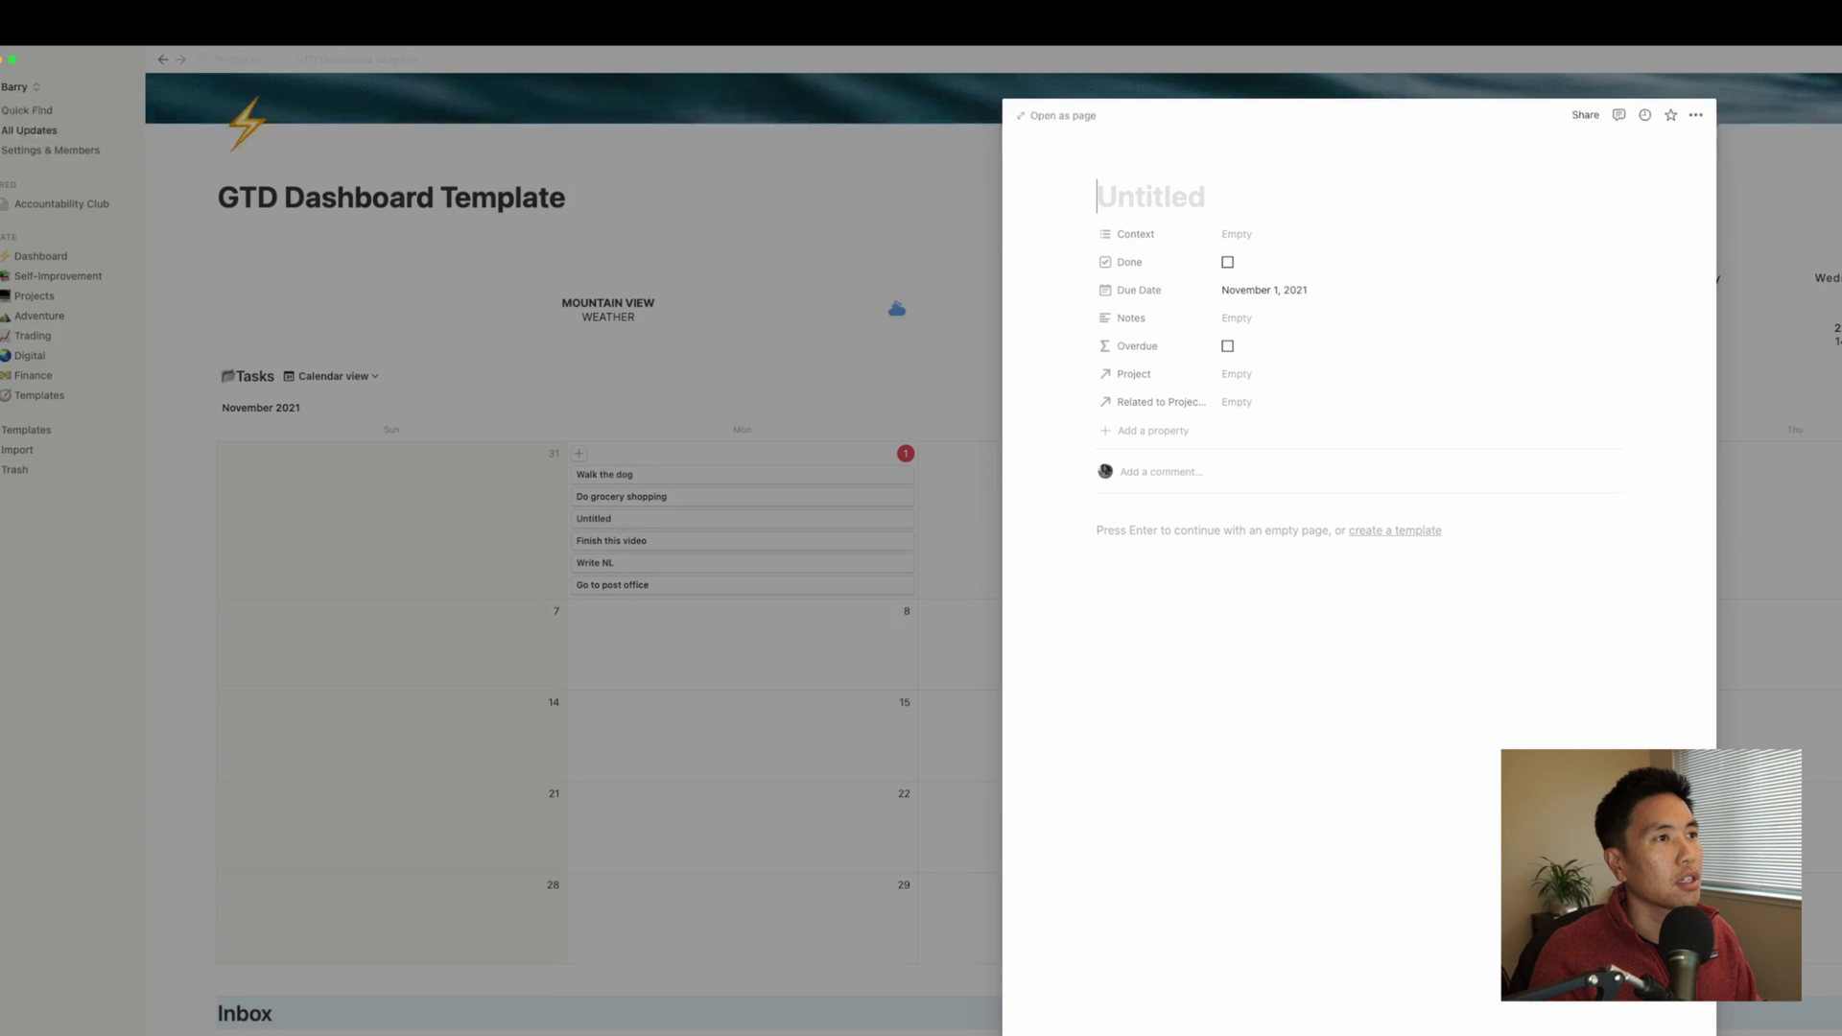
type("D")
key("BackSpace")
type("Plan ")
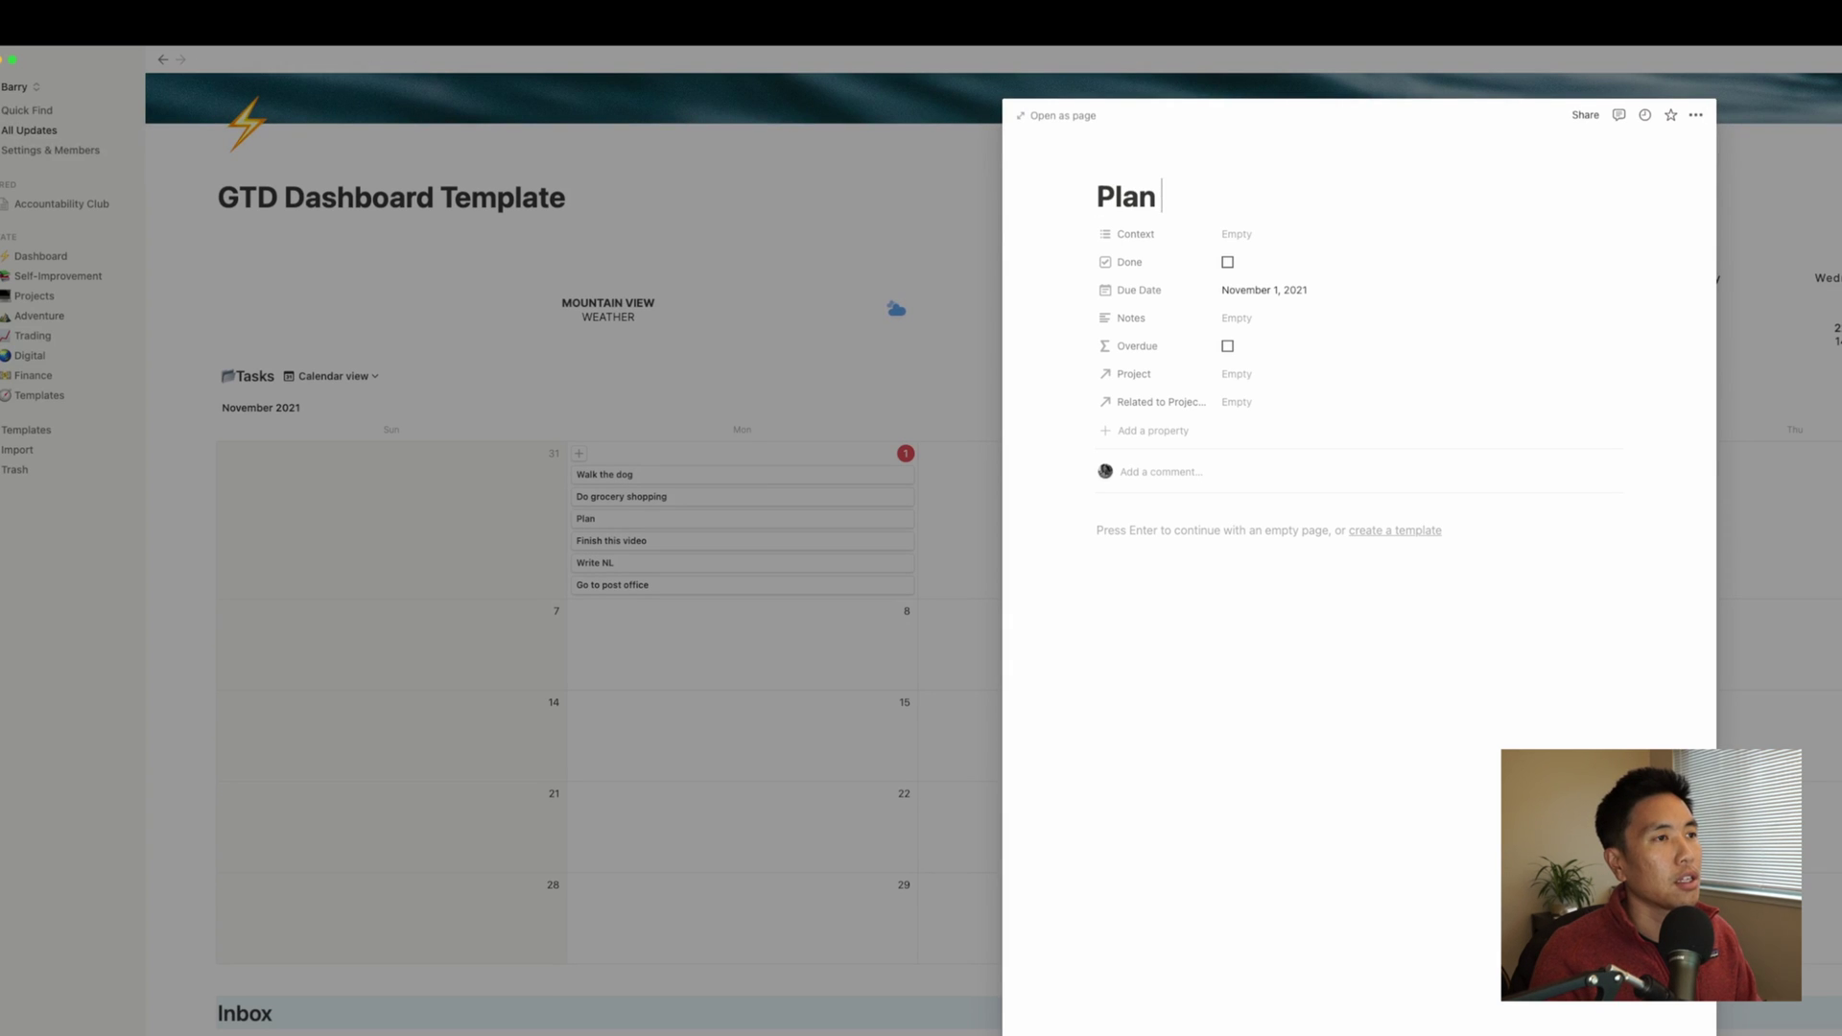
type("dinner with frie4n")
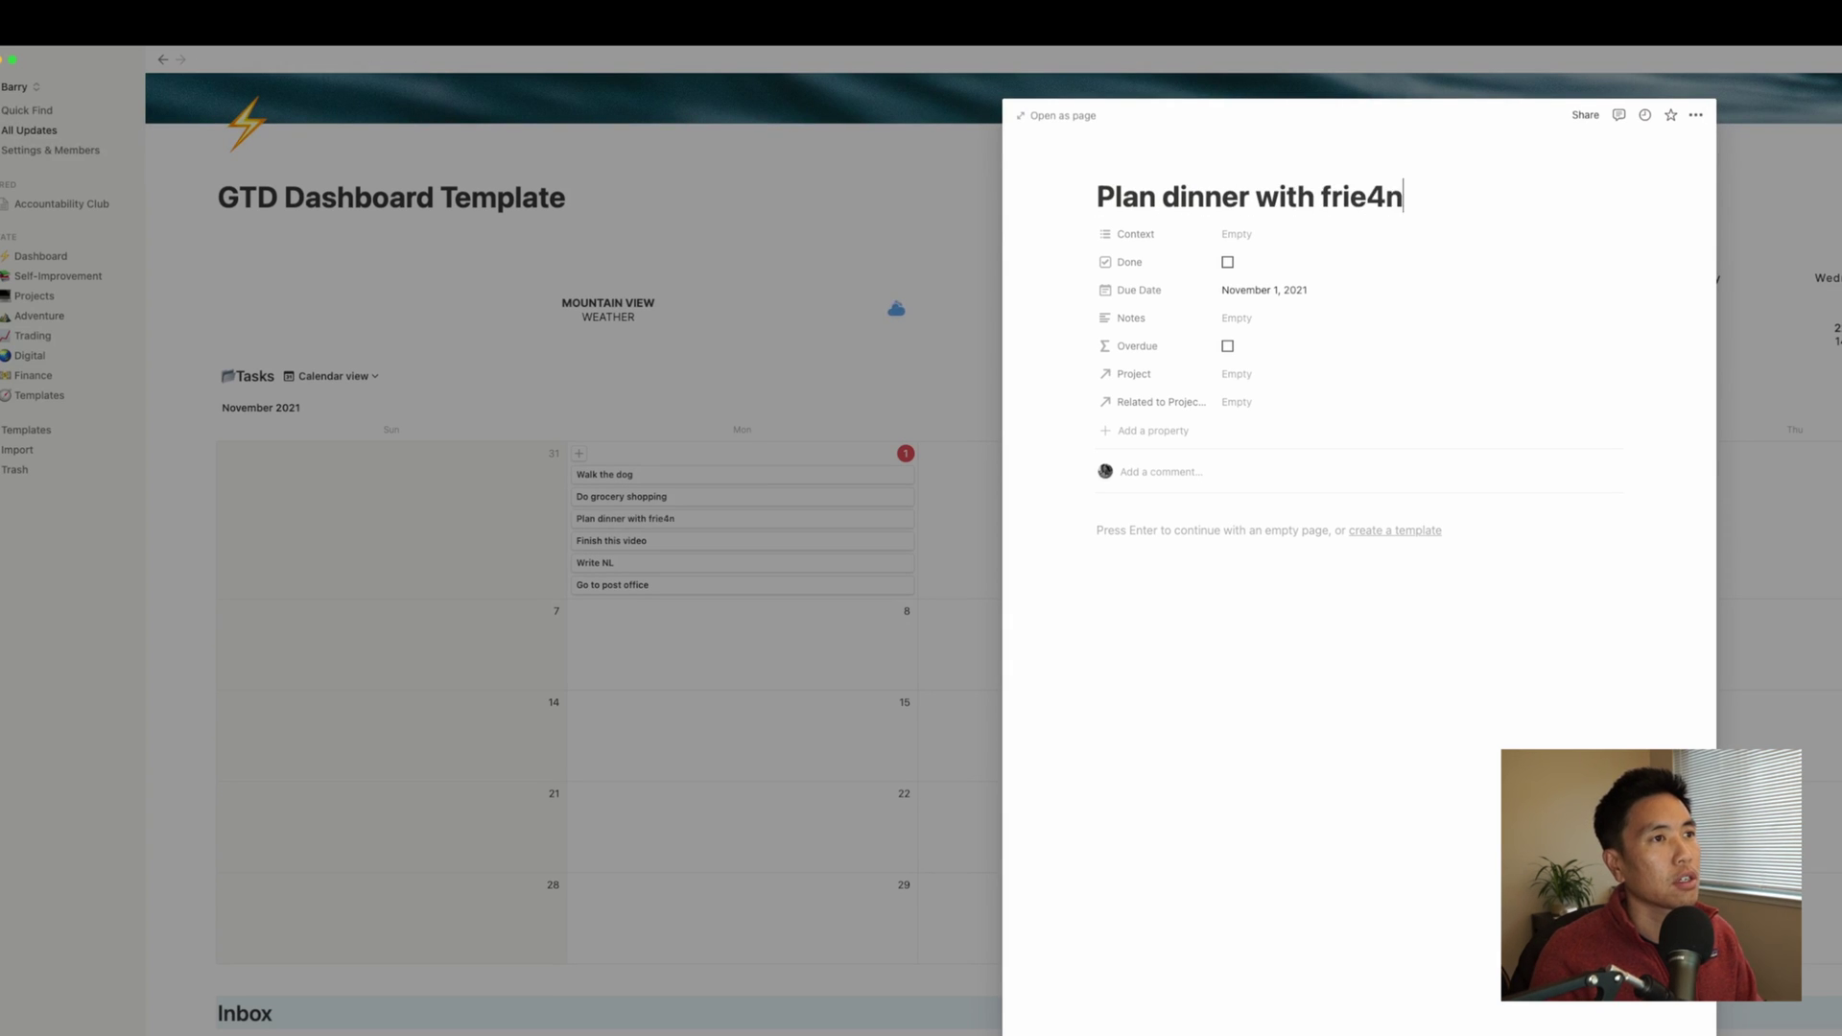
key("BackSpace")
key("BackSpace")
type("nds")
key("Escape")
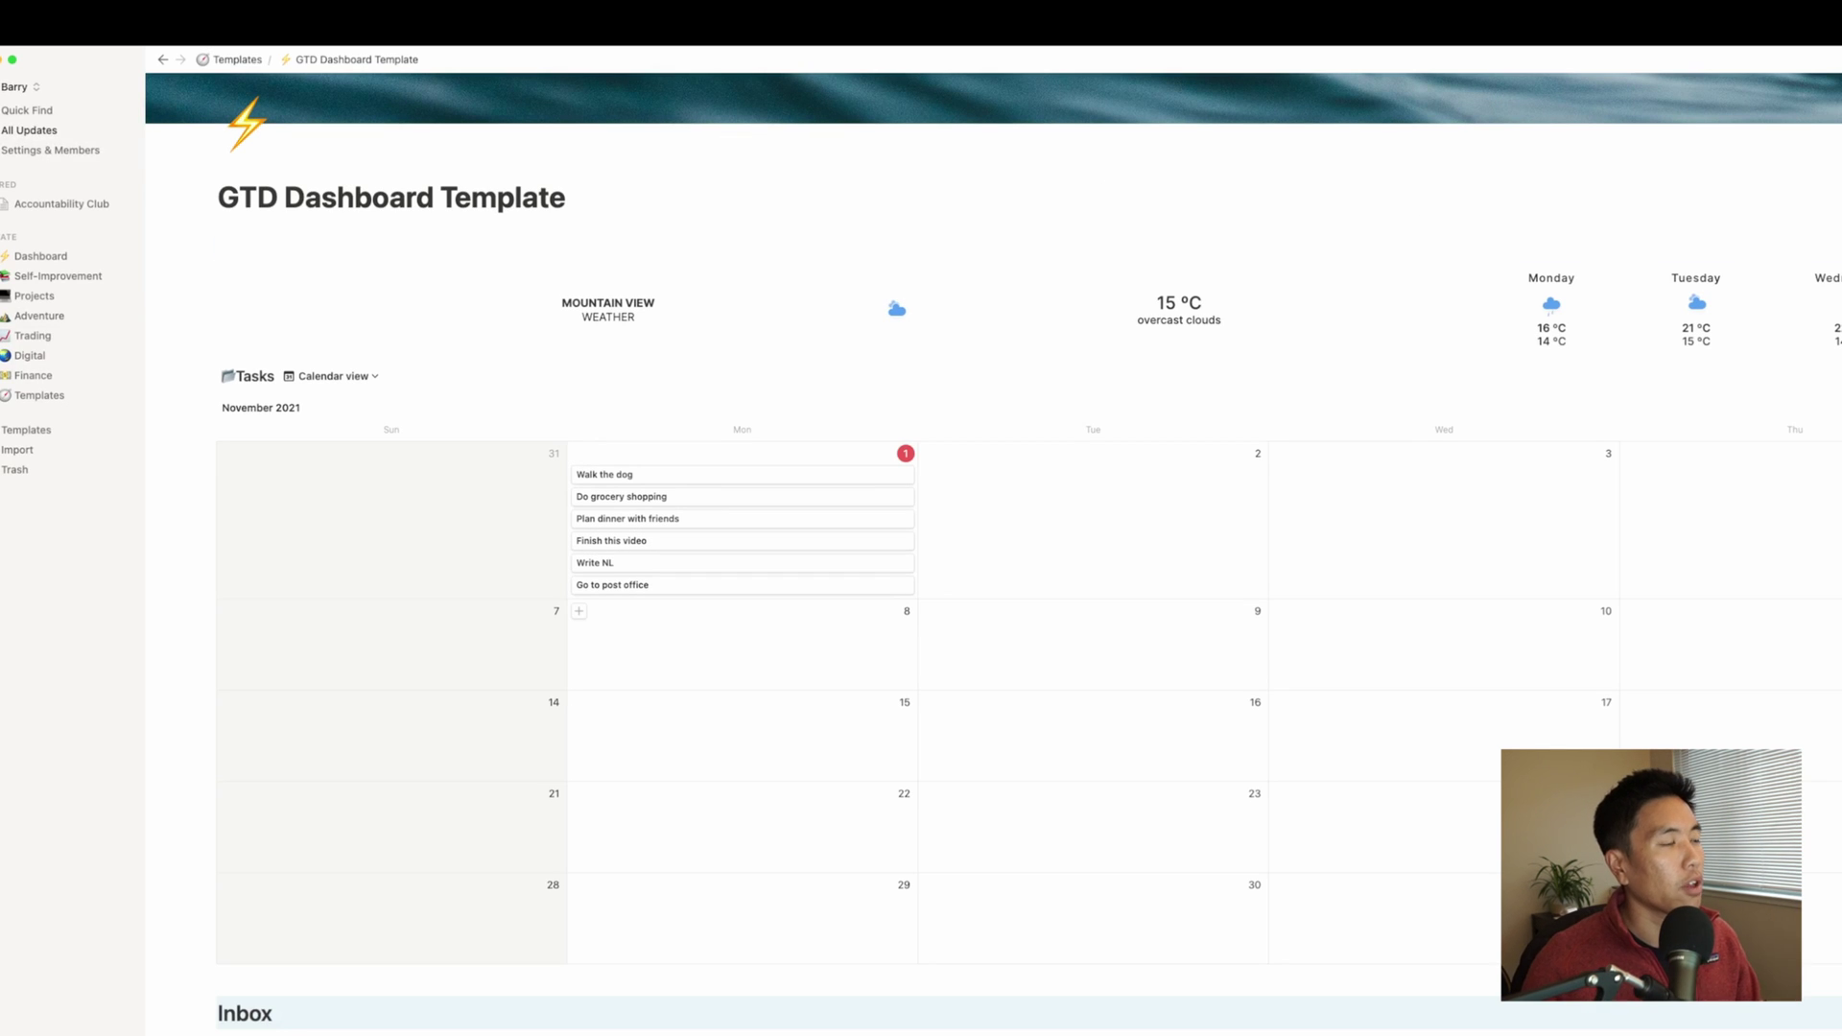
scroll(993, 537, "down", 1)
scroll(994, 547, "down", 2)
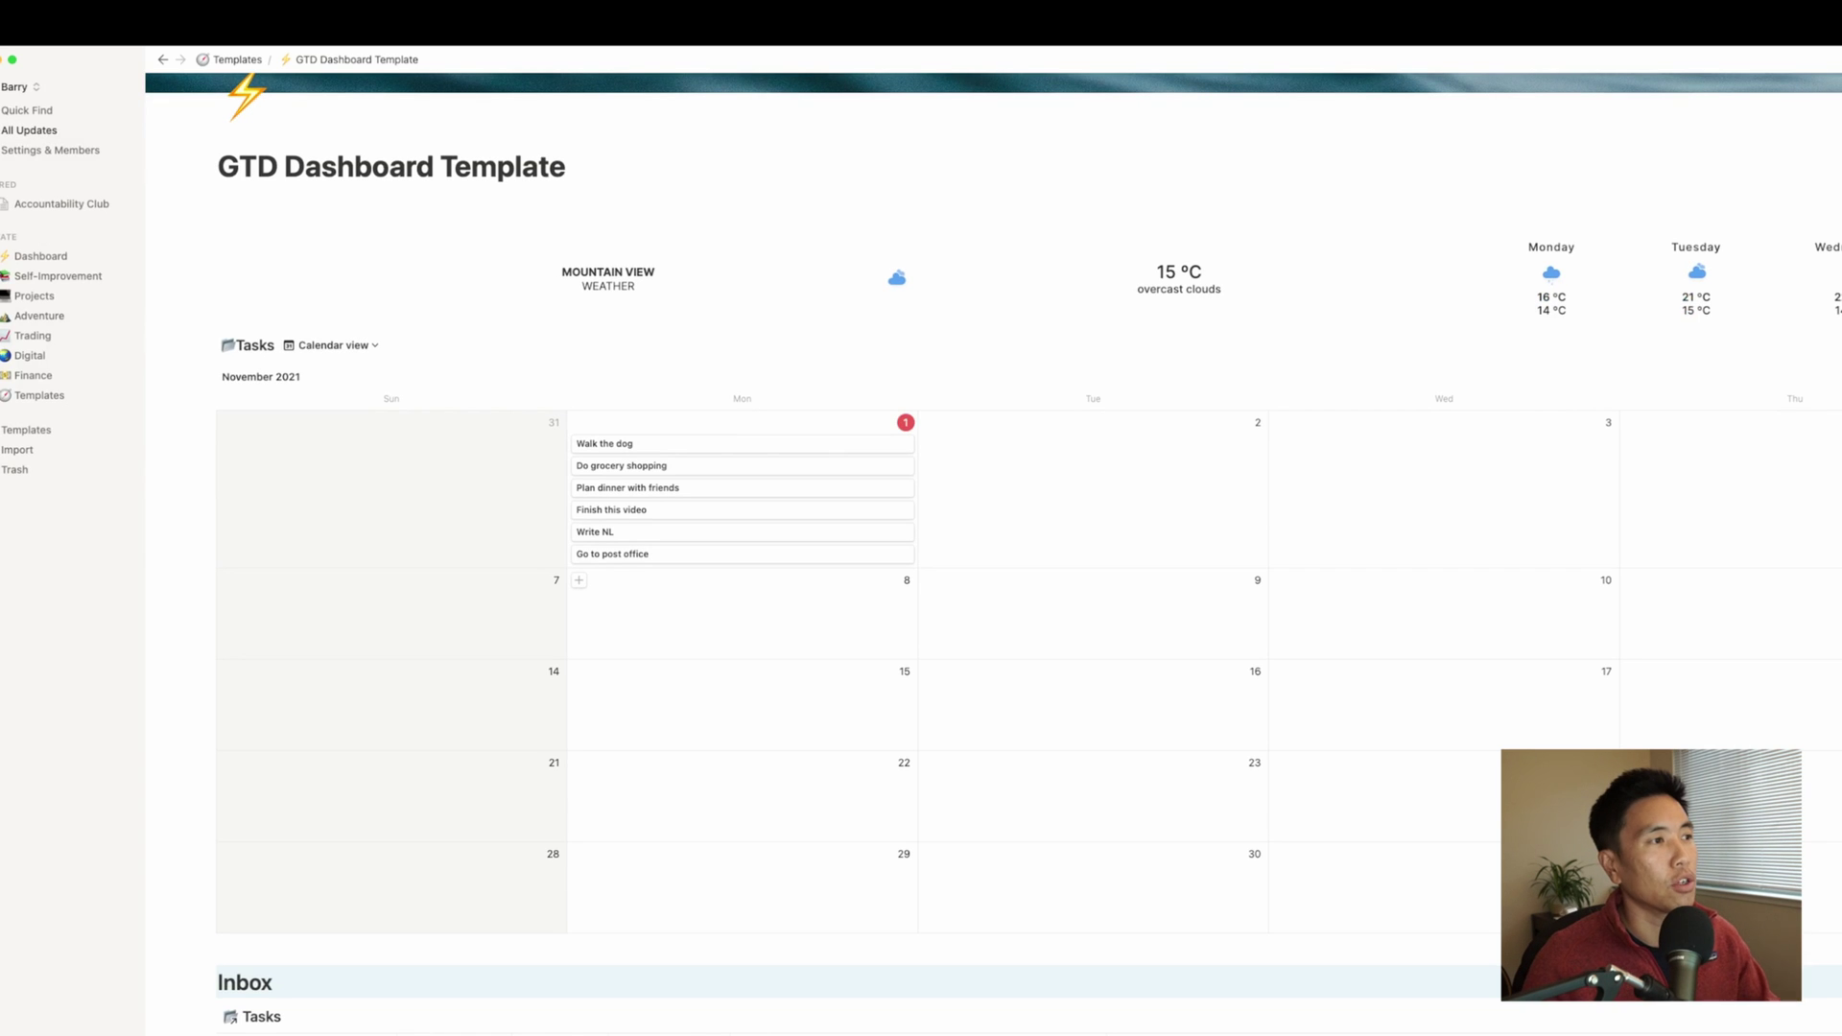
scroll(993, 576, "down", 2)
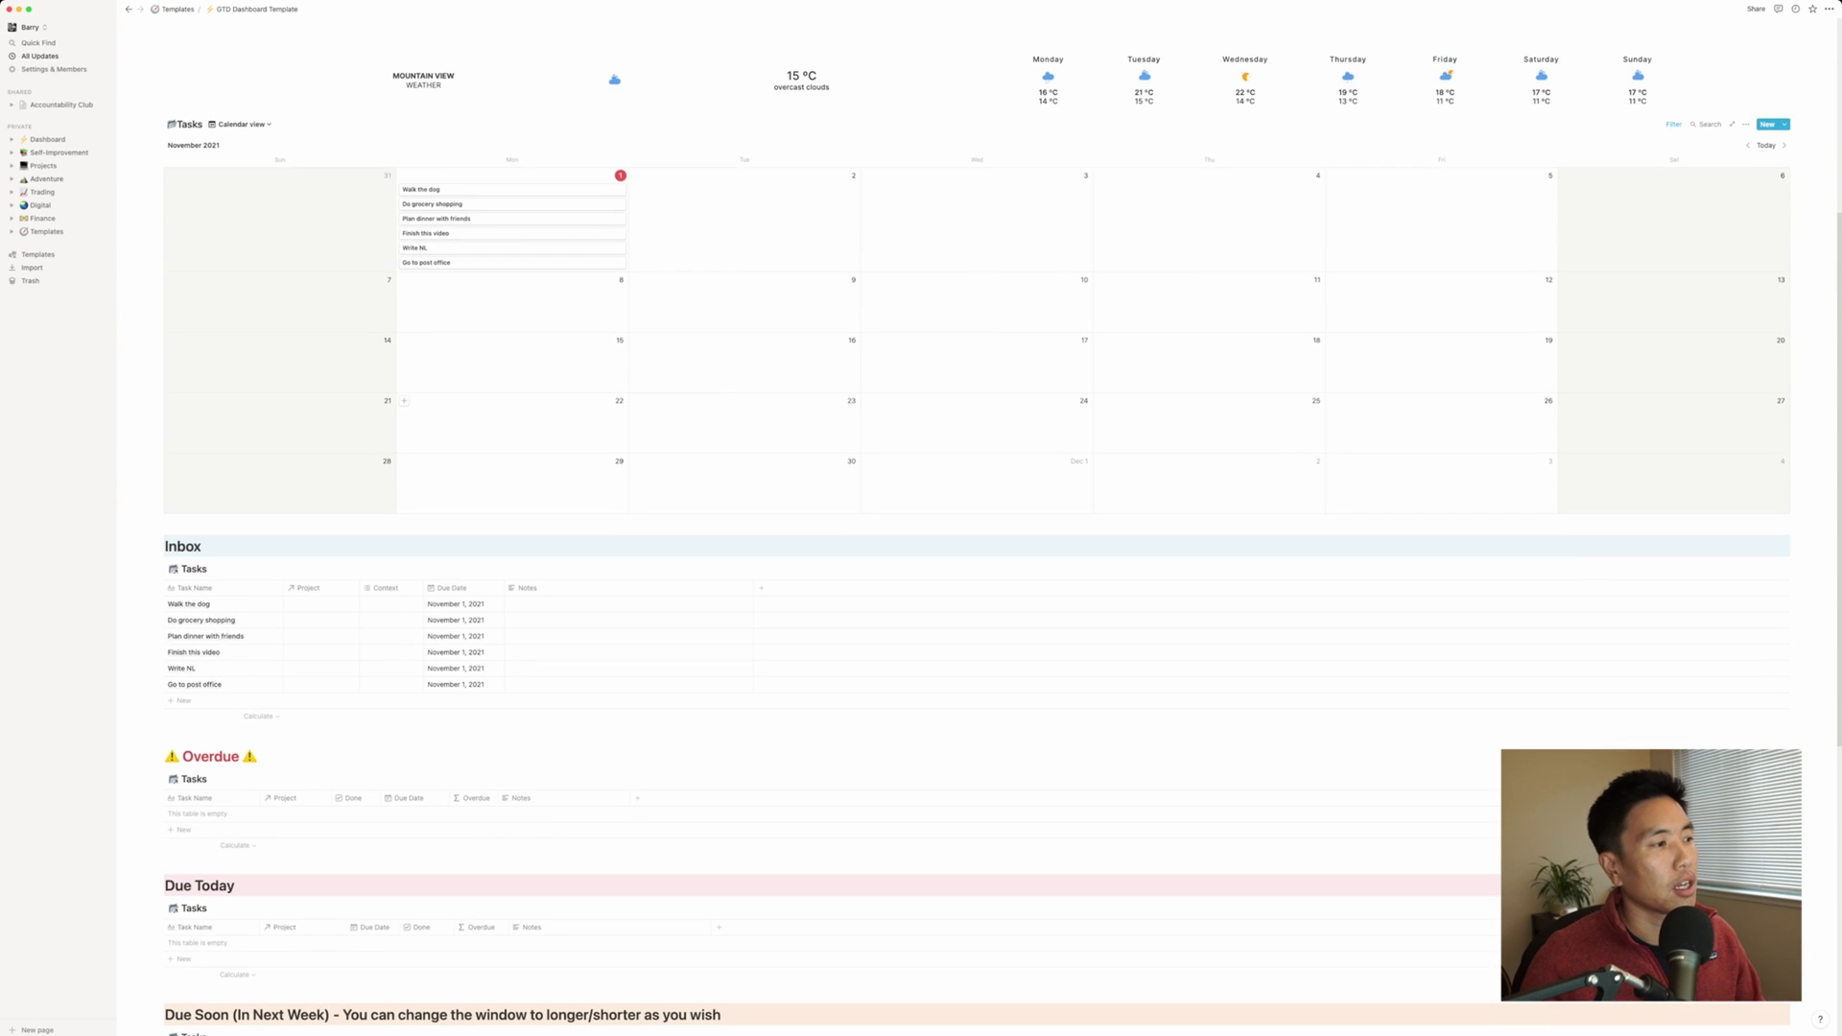
scroll(977, 575, "down", 2)
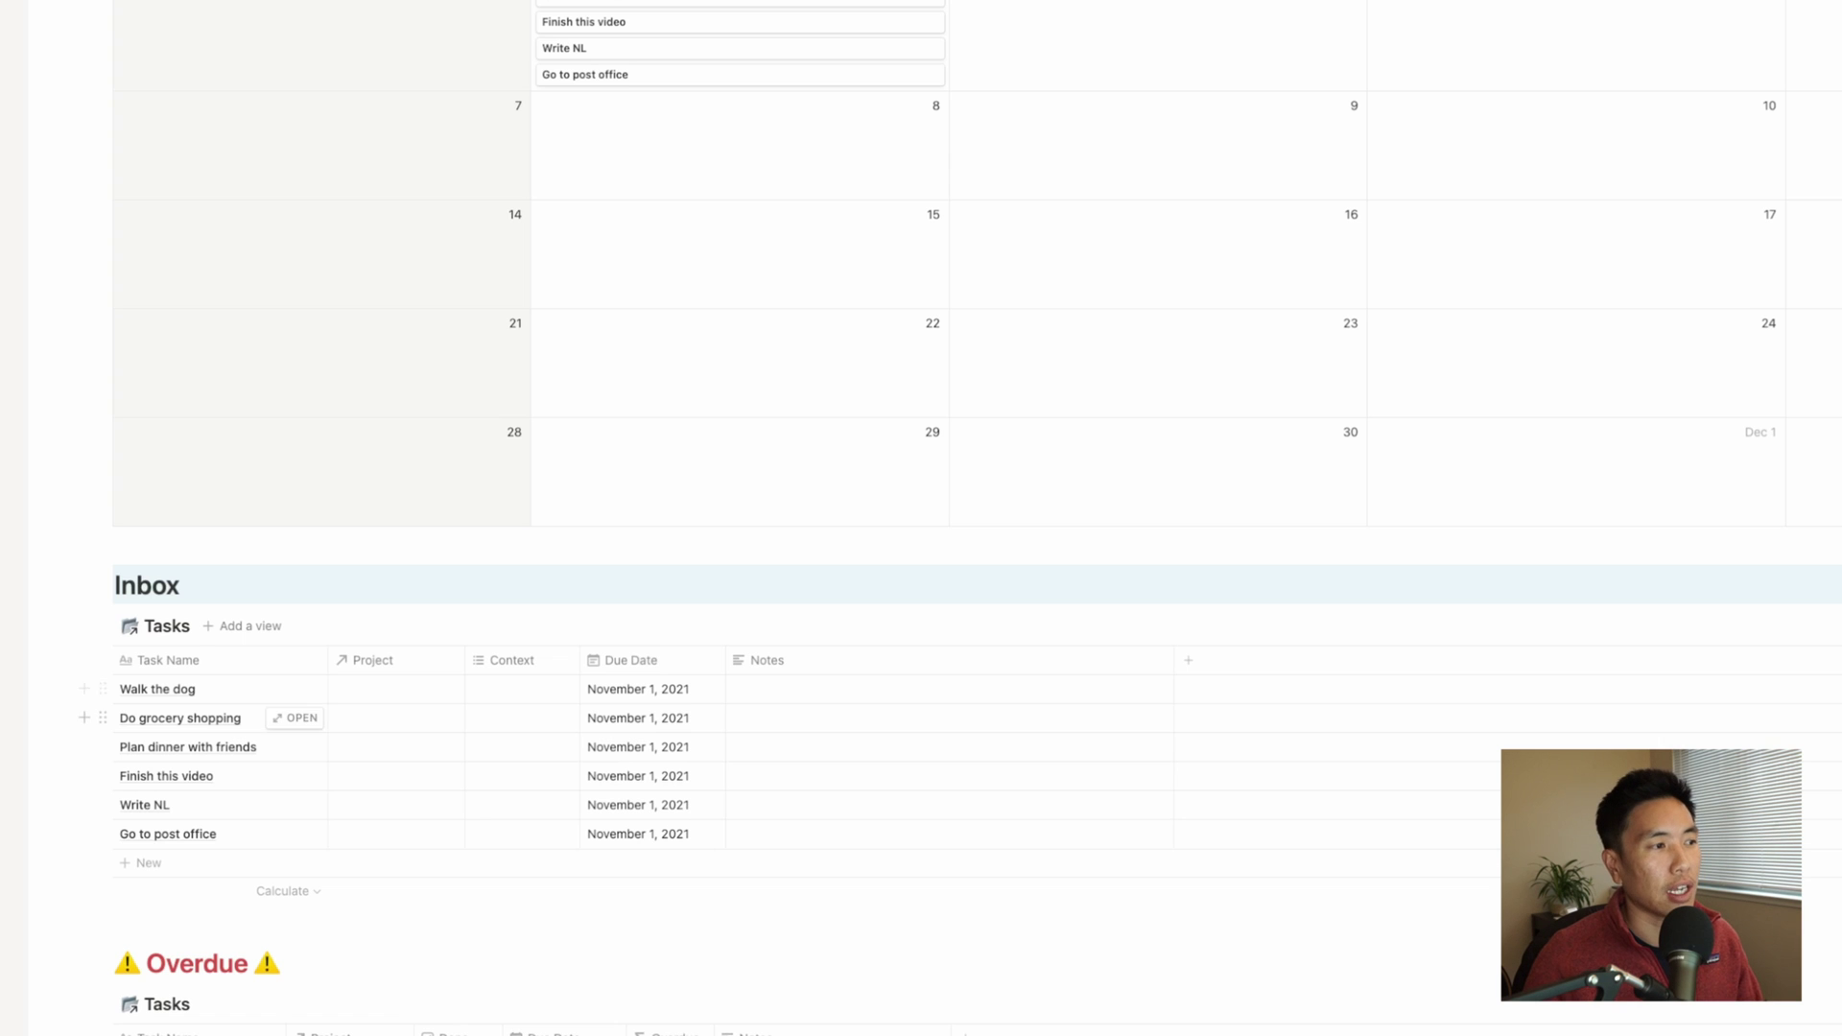
scroll(288, 767, "up", 3)
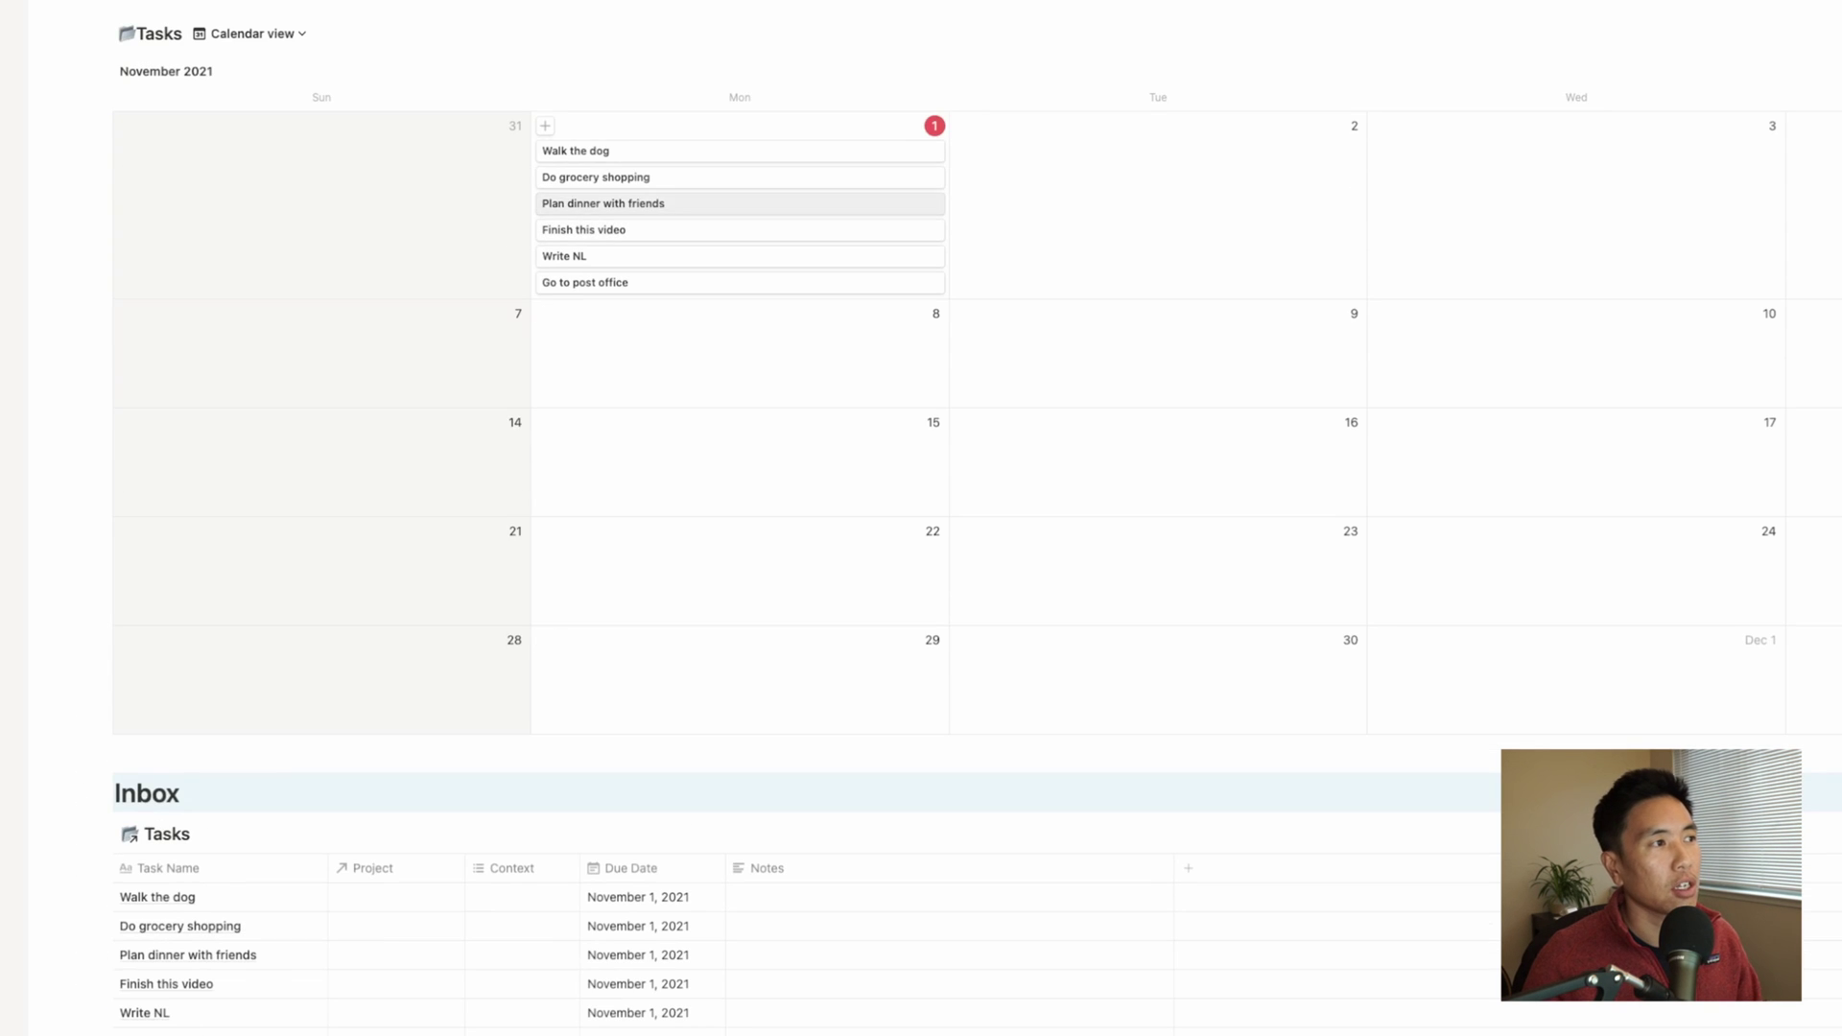
left_click_drag(595, 152, 1574, 159)
left_click_drag(1429, 150, 1142, 192)
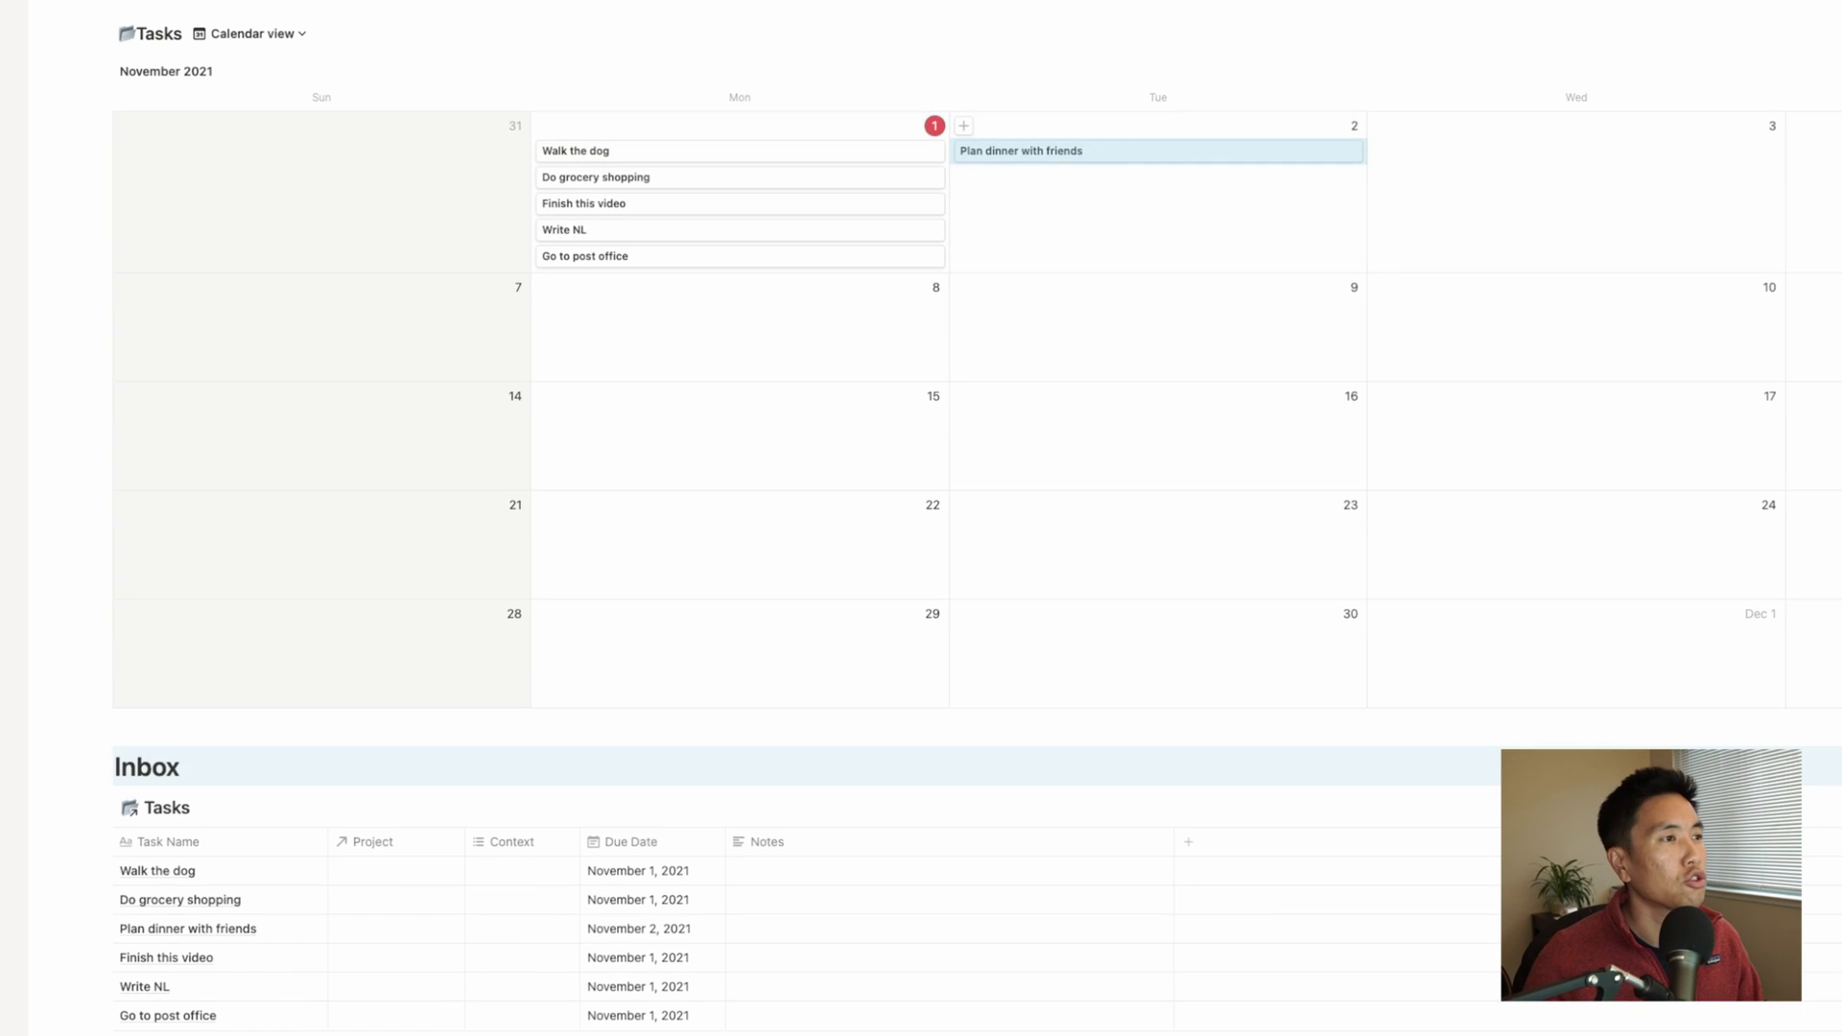
left_click_drag(1161, 150, 745, 199)
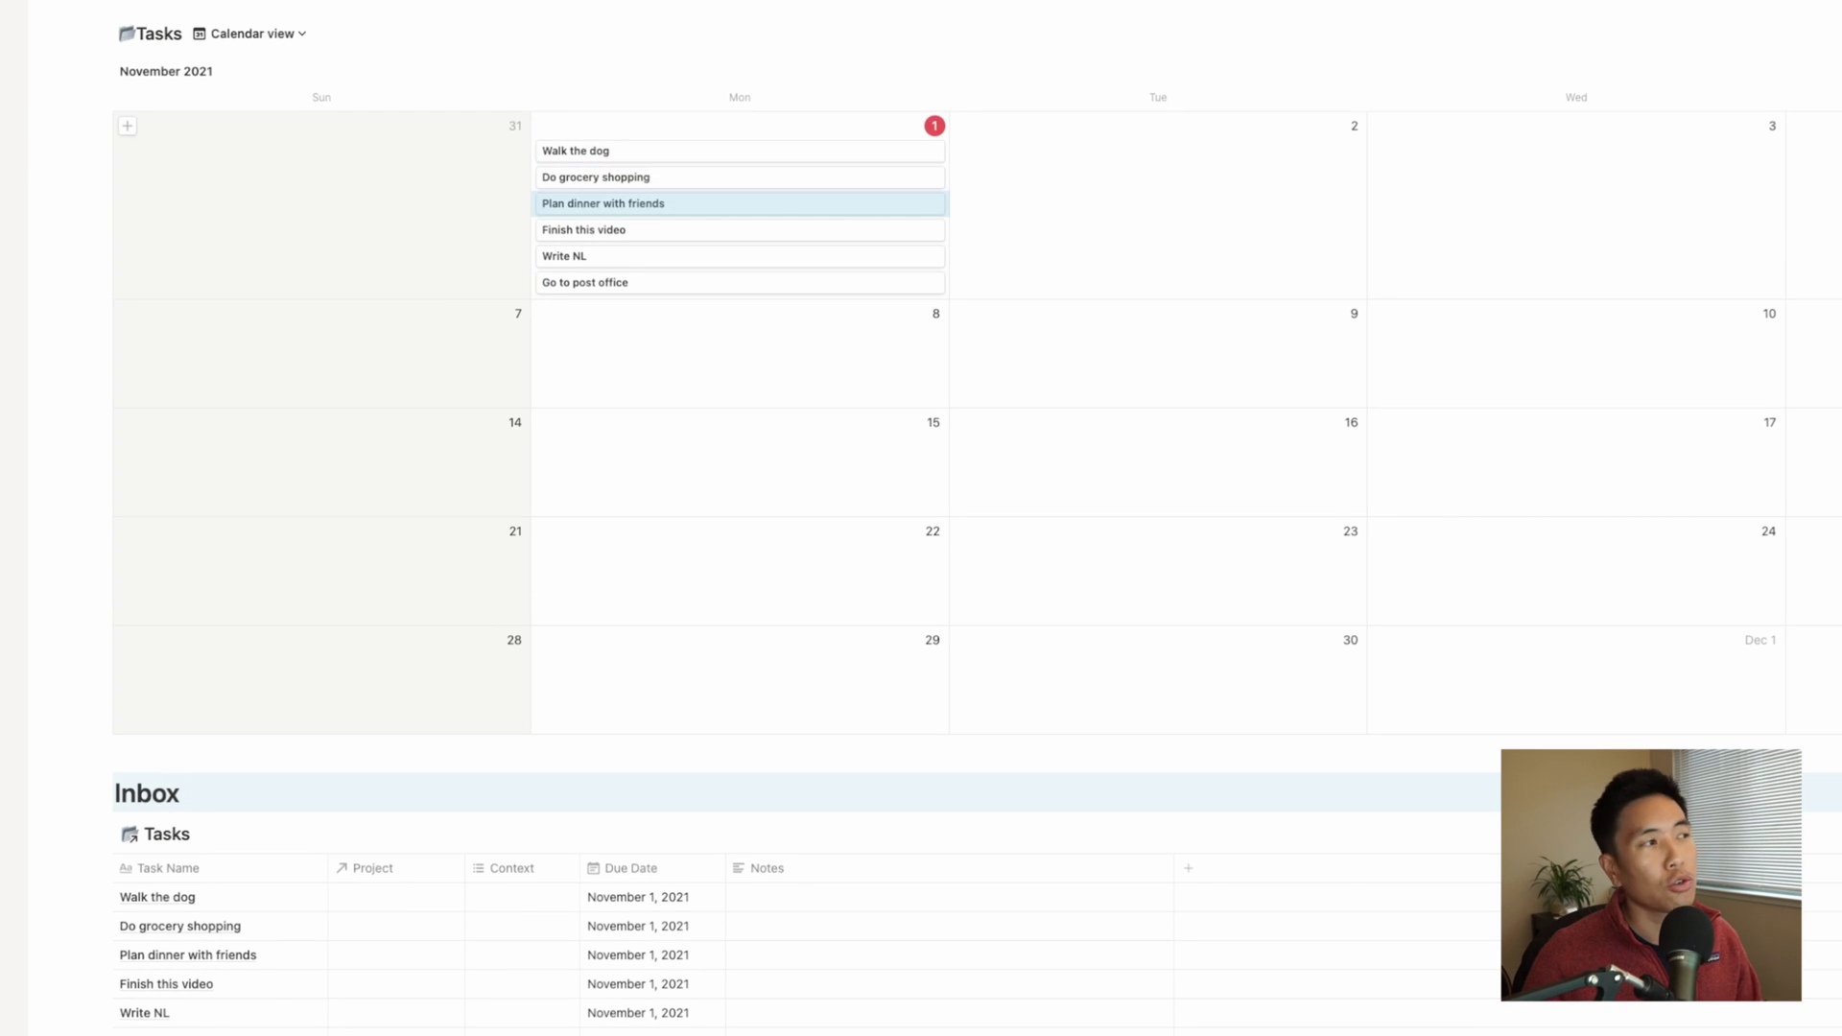
left_click(252, 34)
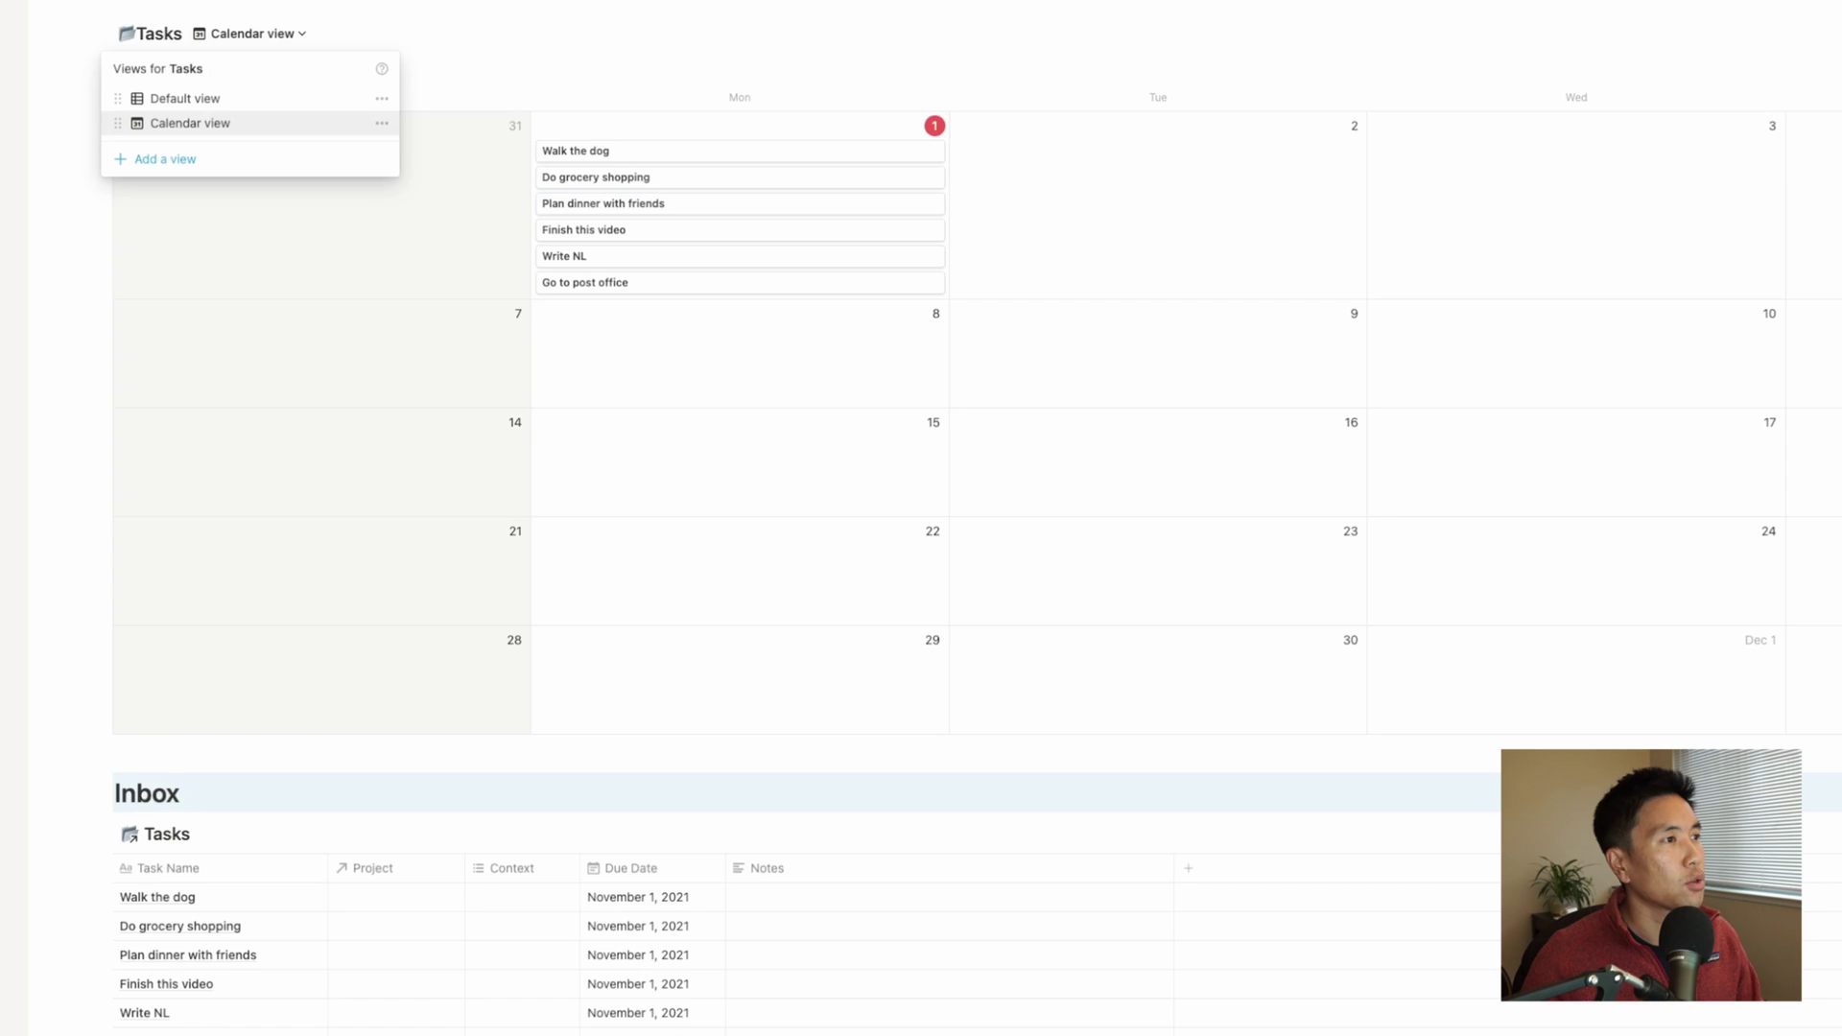
left_click(184, 97)
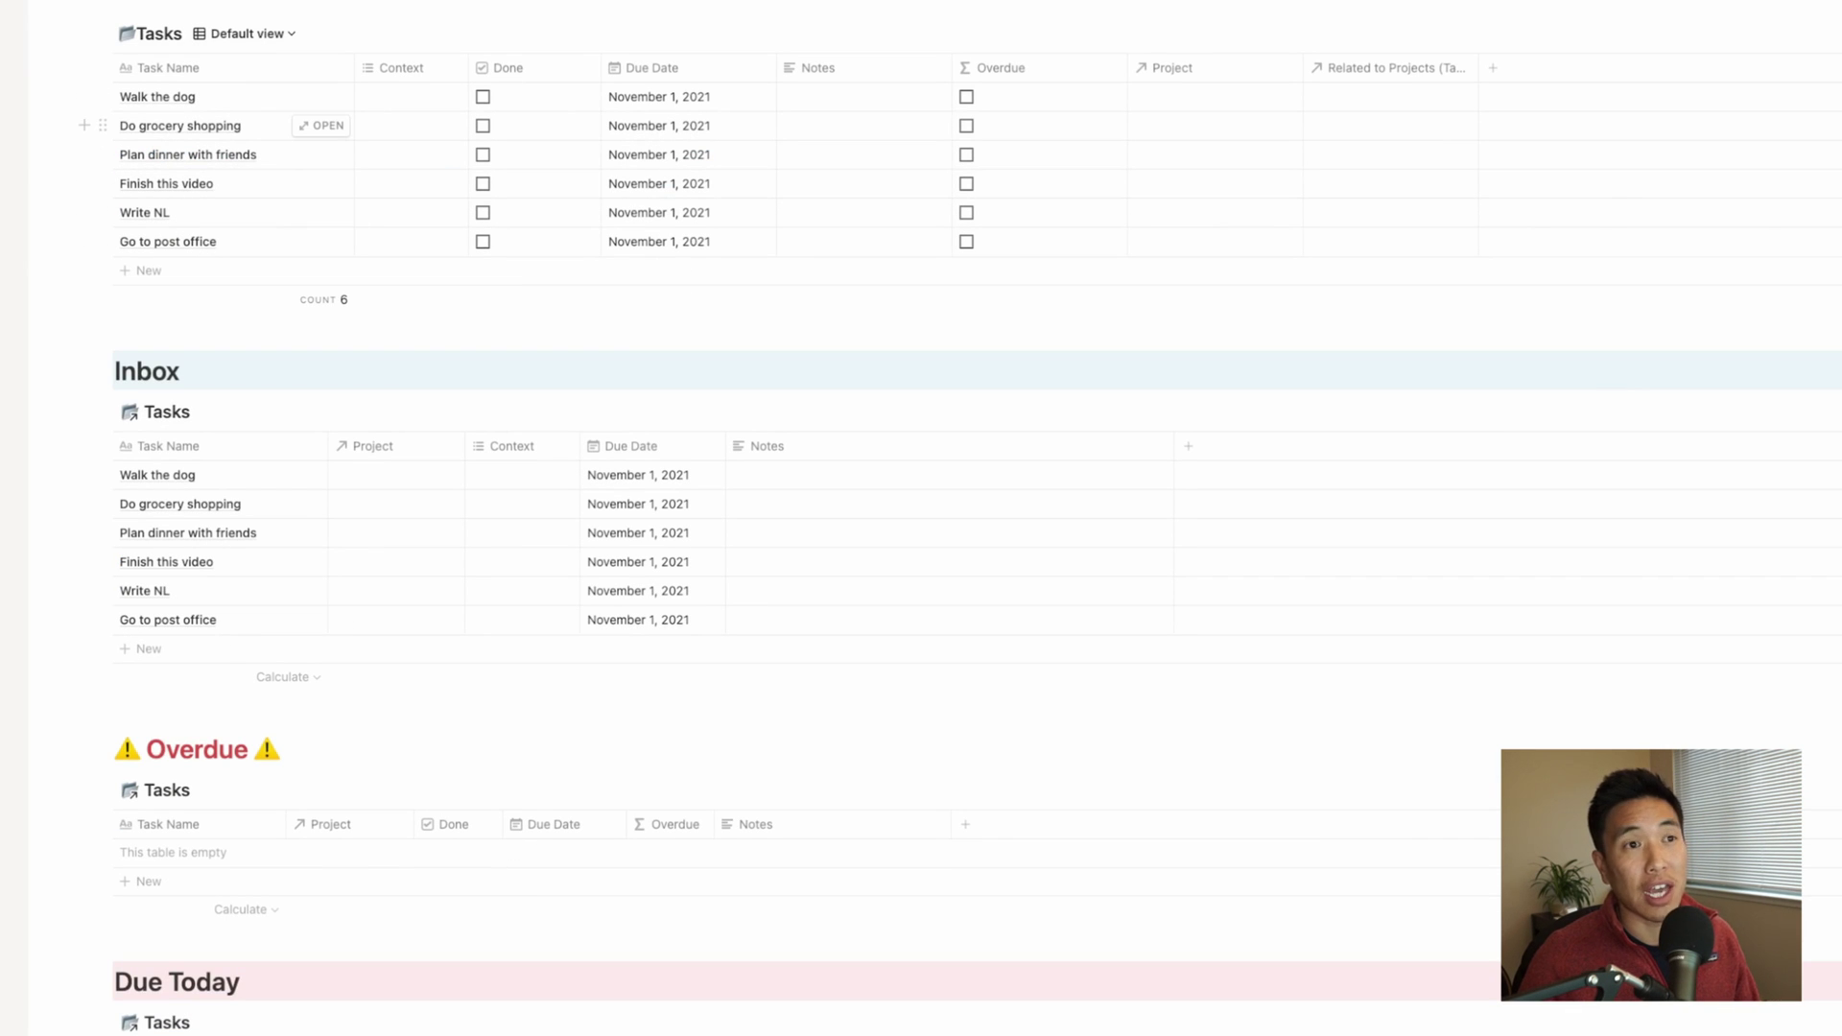
left_click(248, 34)
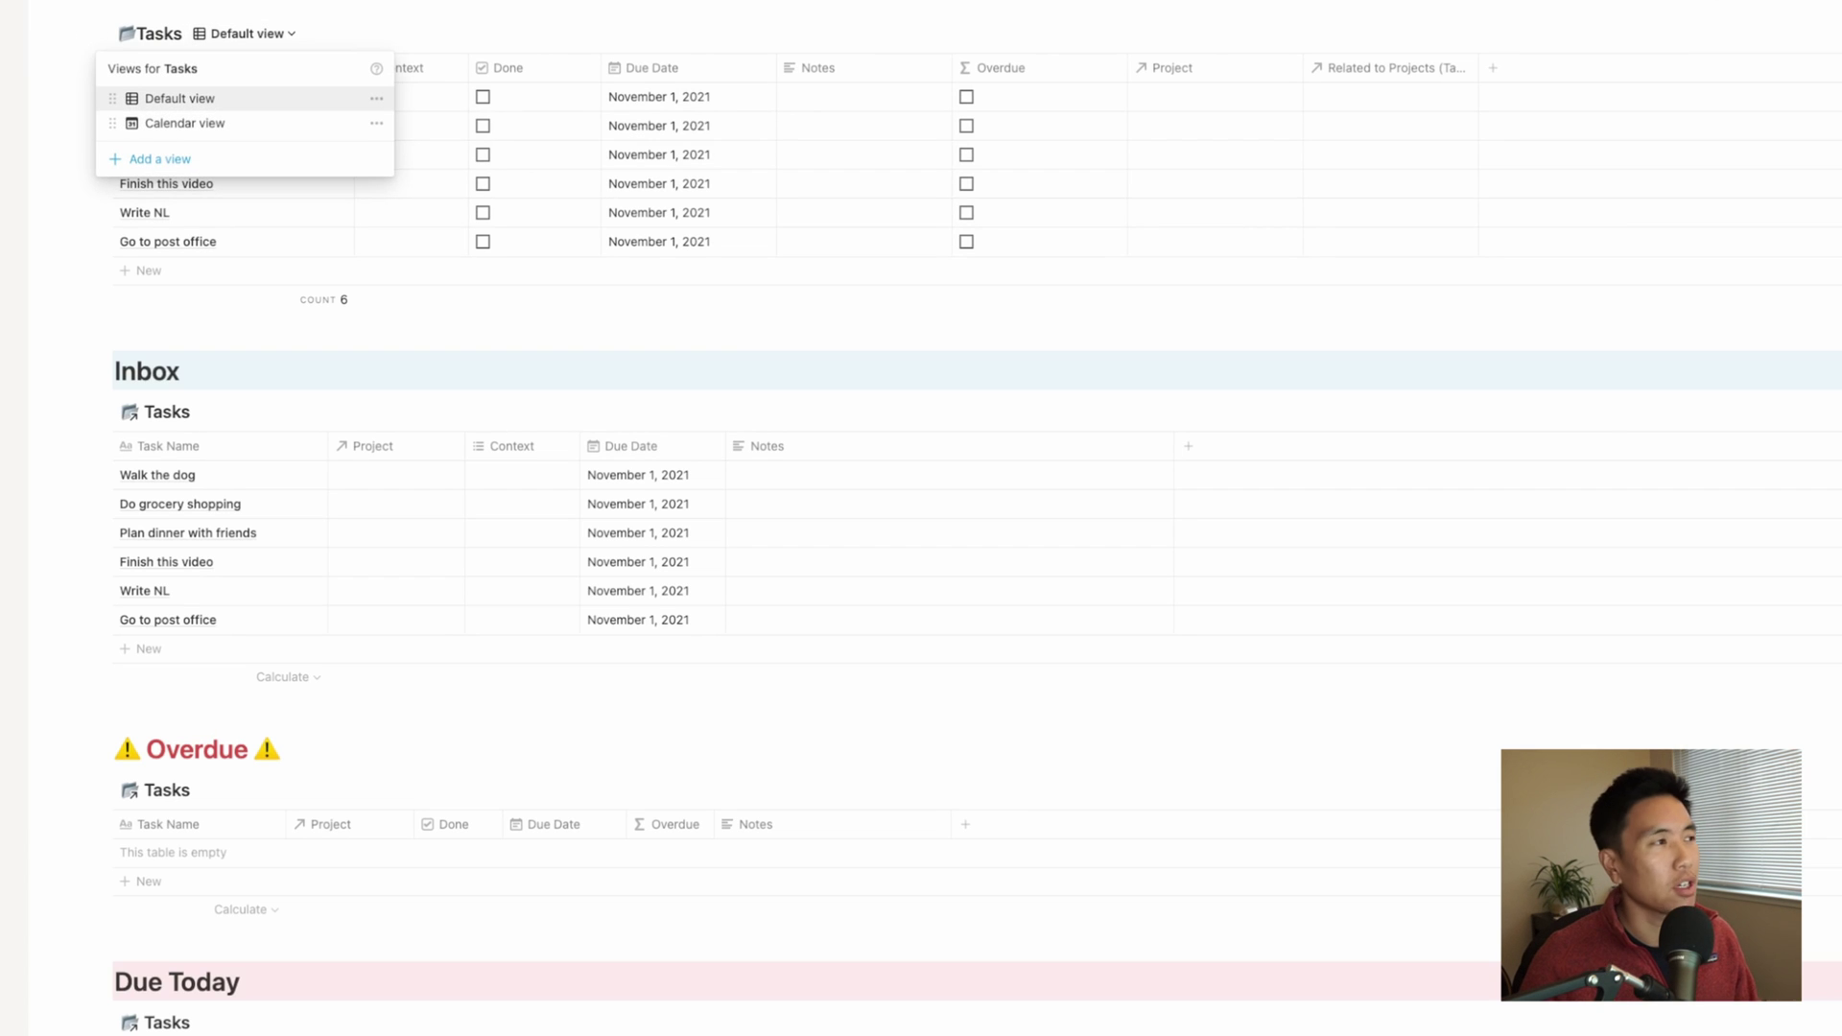
left_click(185, 123)
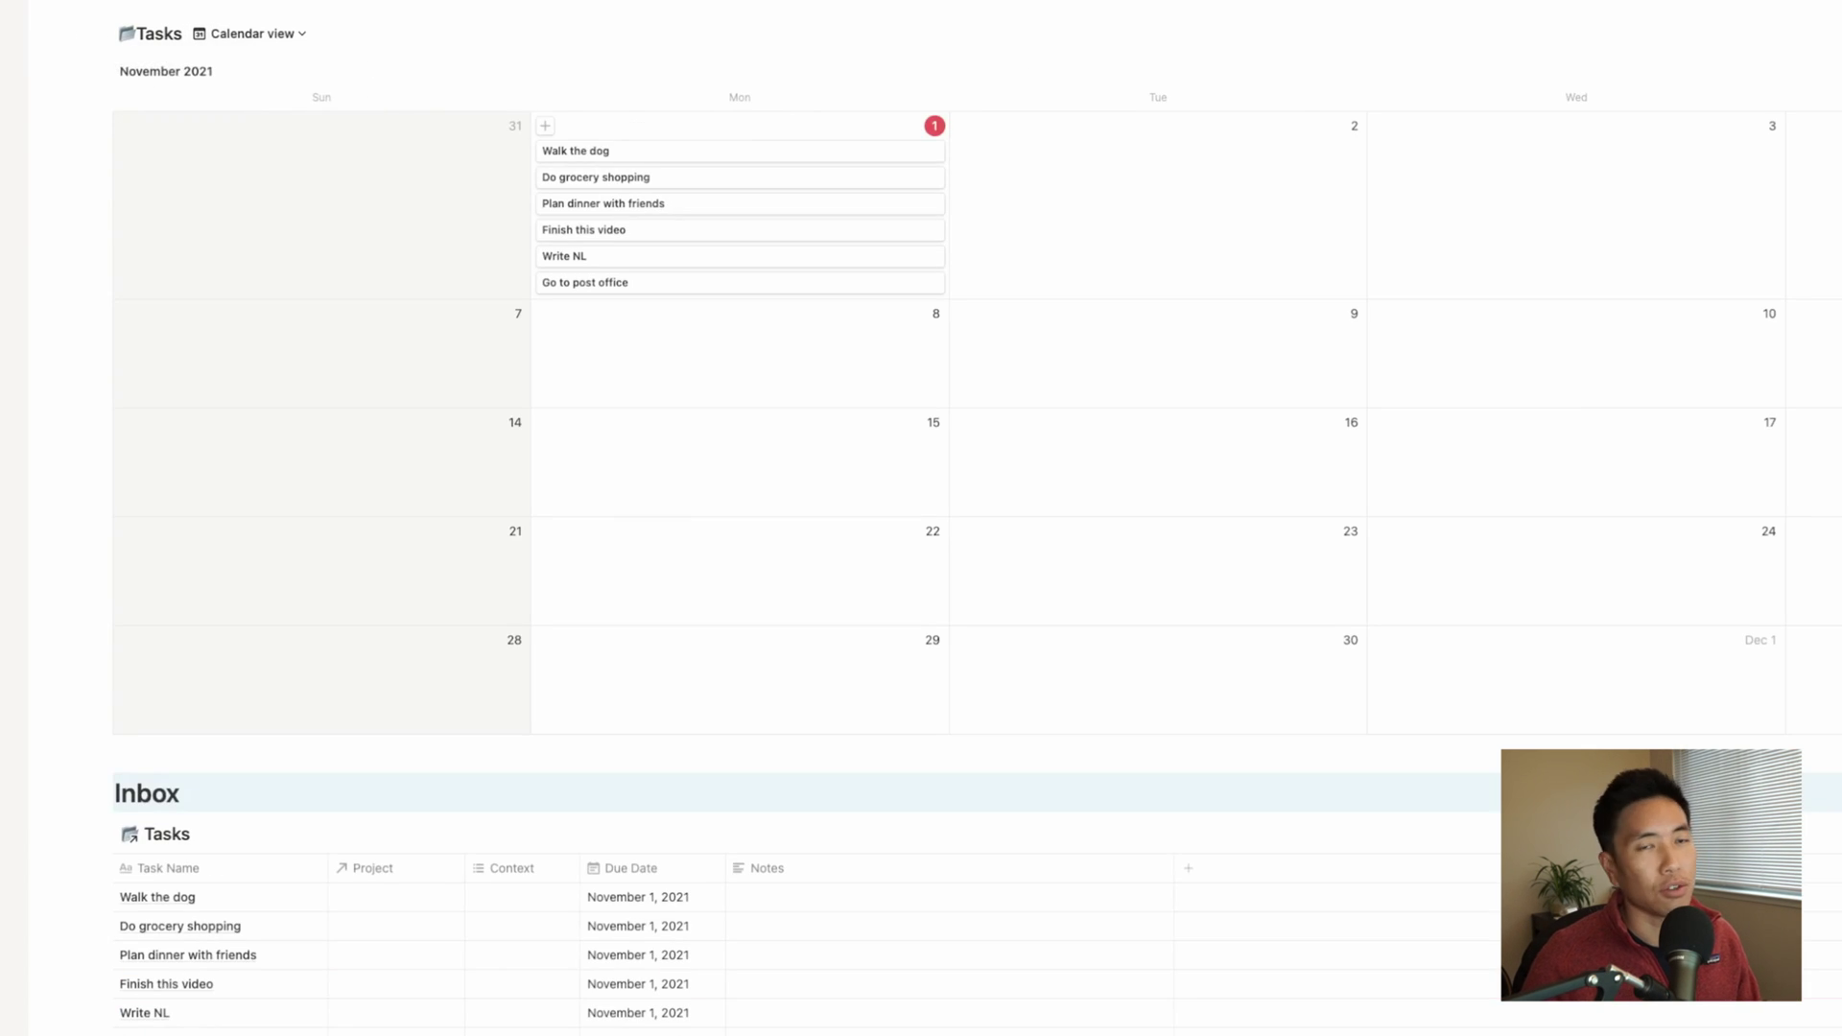
scroll(977, 533, "down", 4)
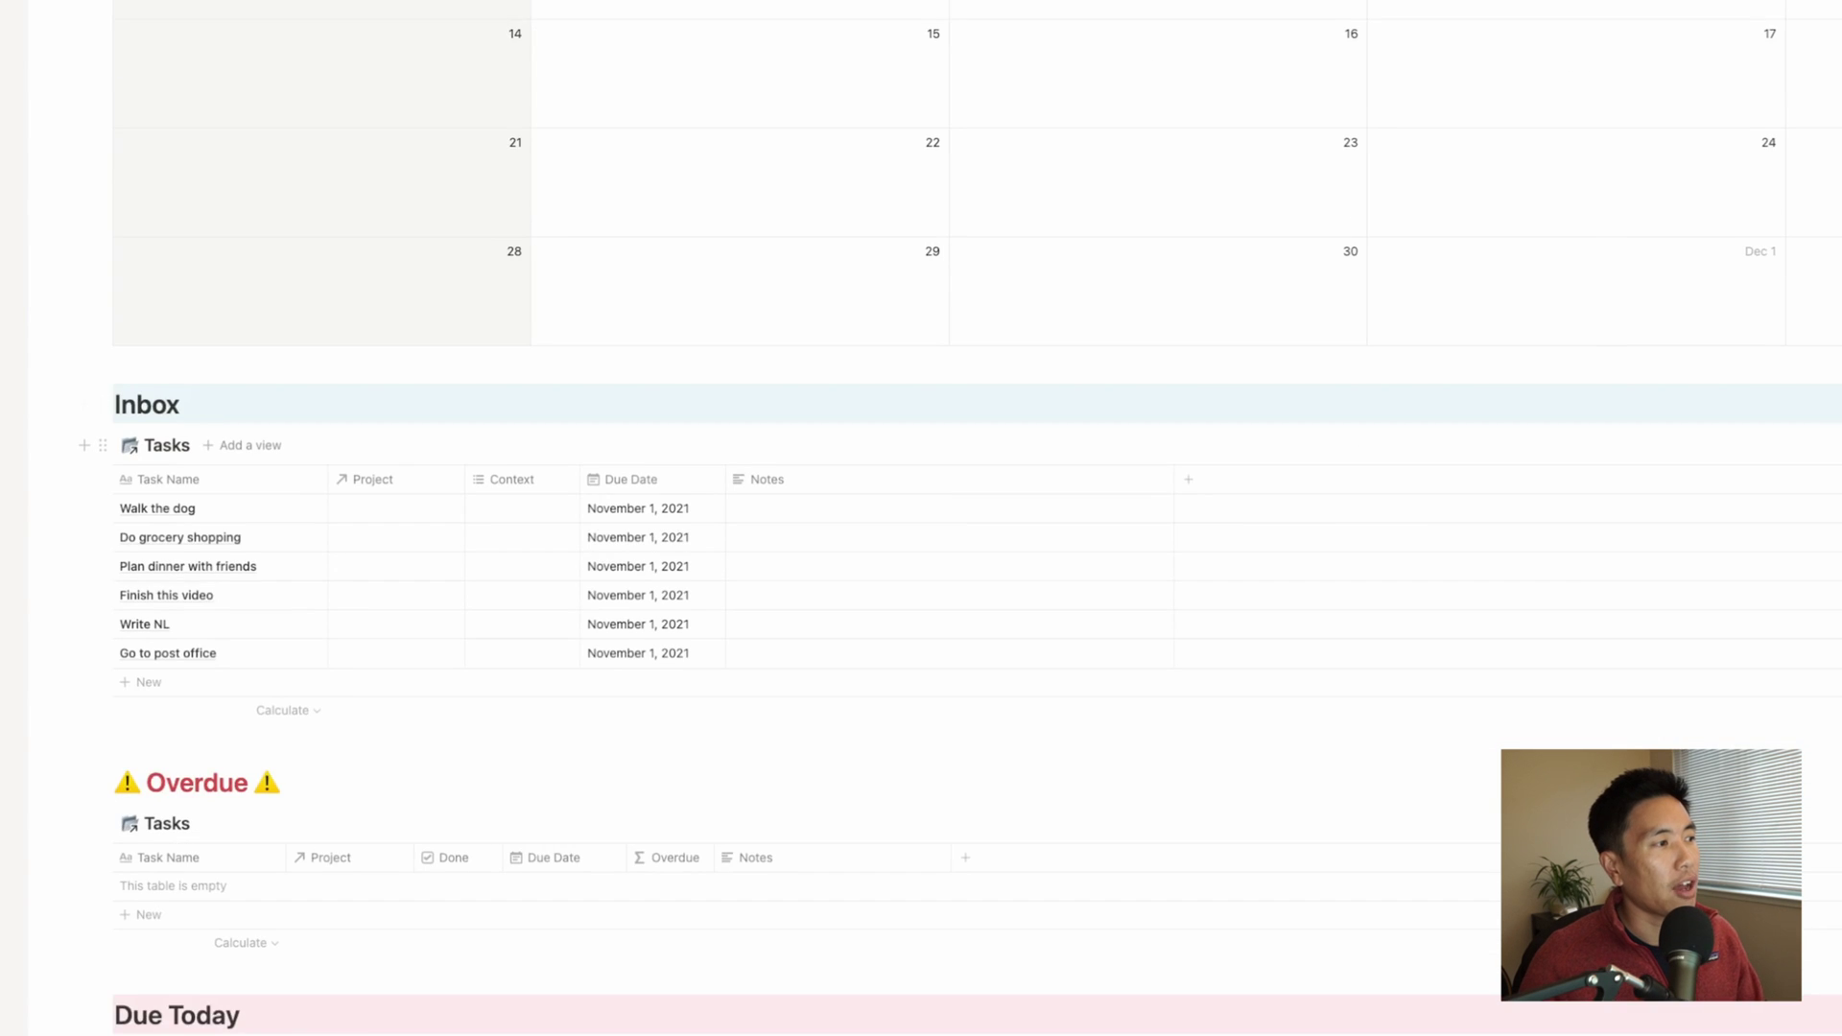
scroll(977, 533, "up", 1)
scroll(977, 533, "up", 1)
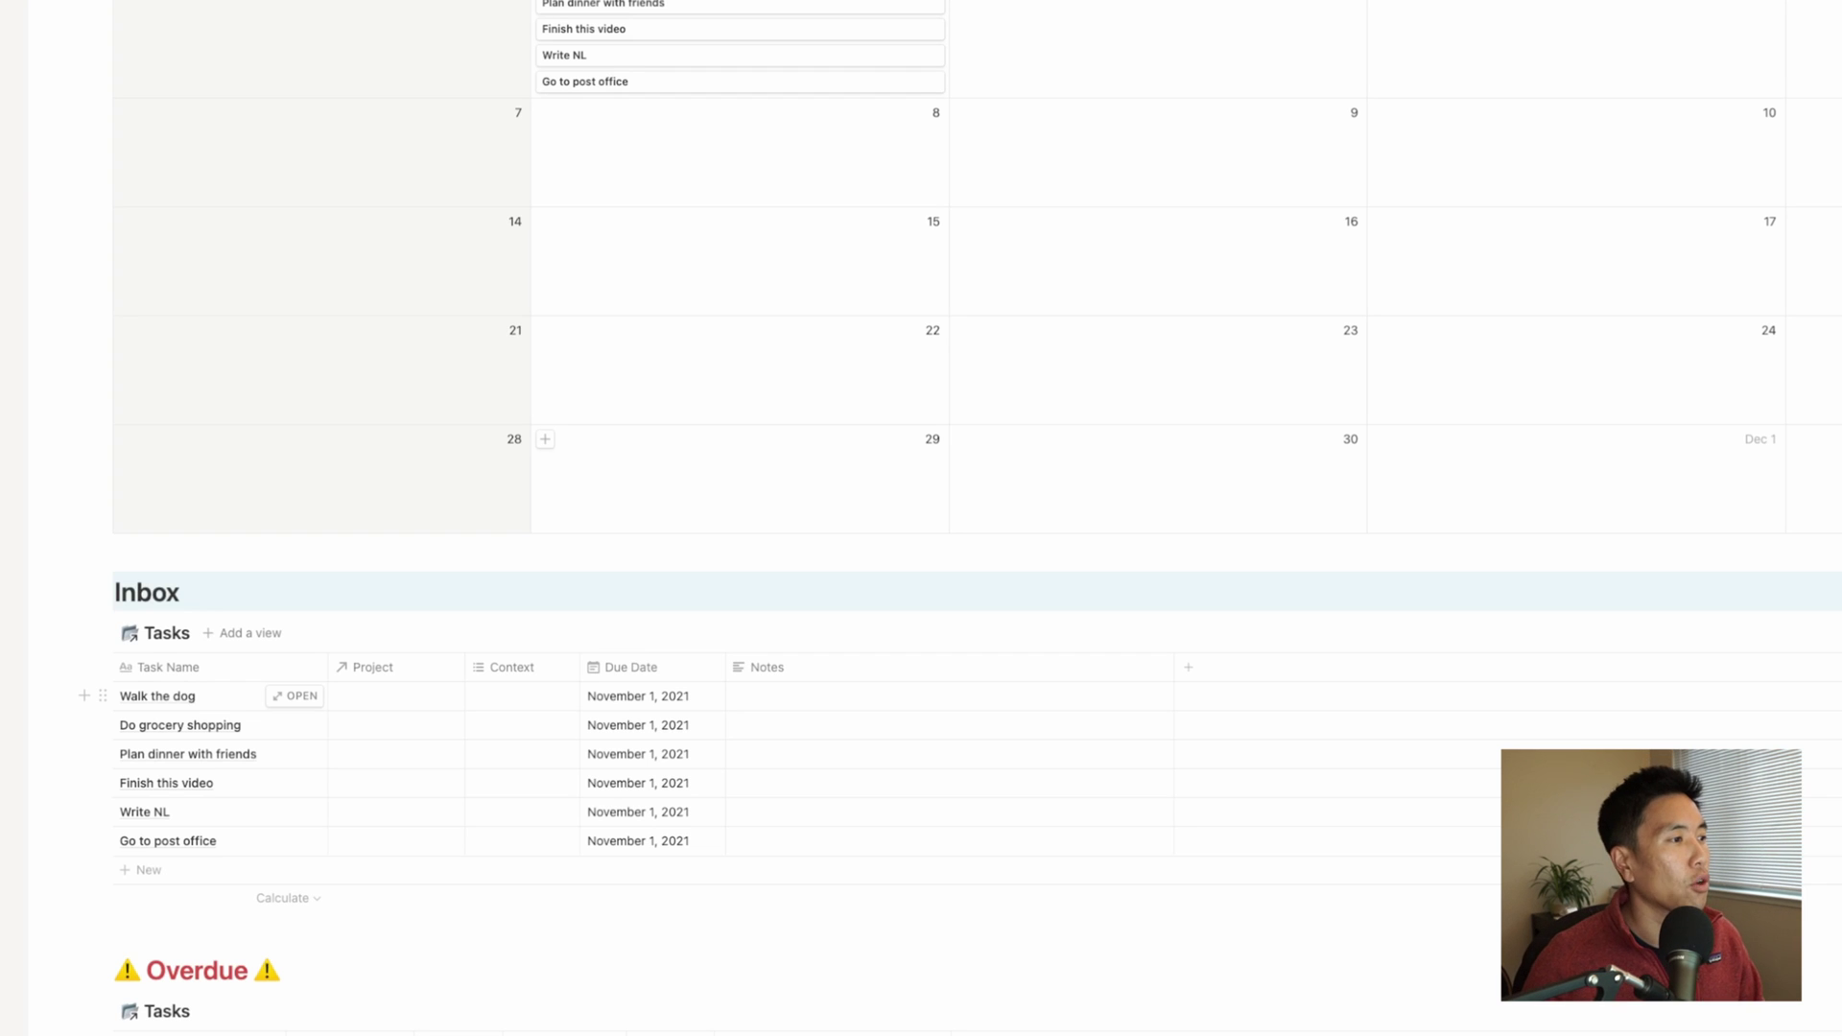
- Link Walk the dog to a newly created Errands project
left_click(396, 695)
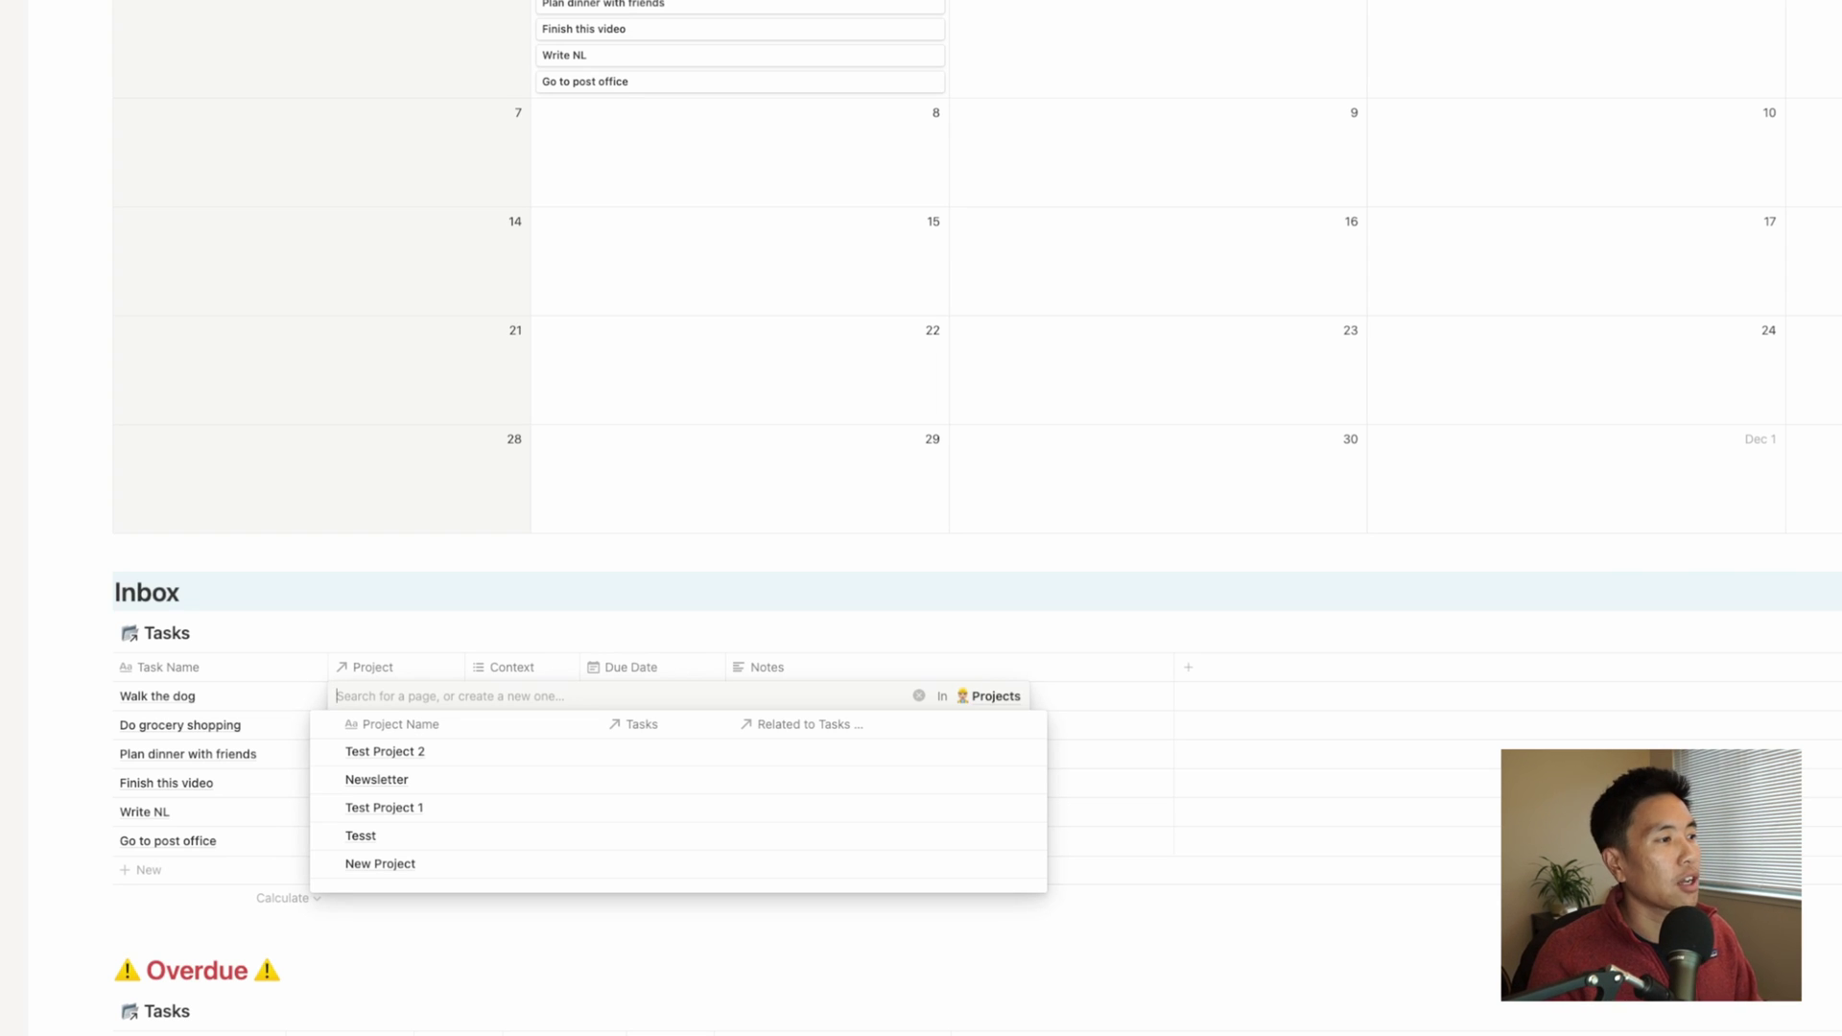
type("Errands")
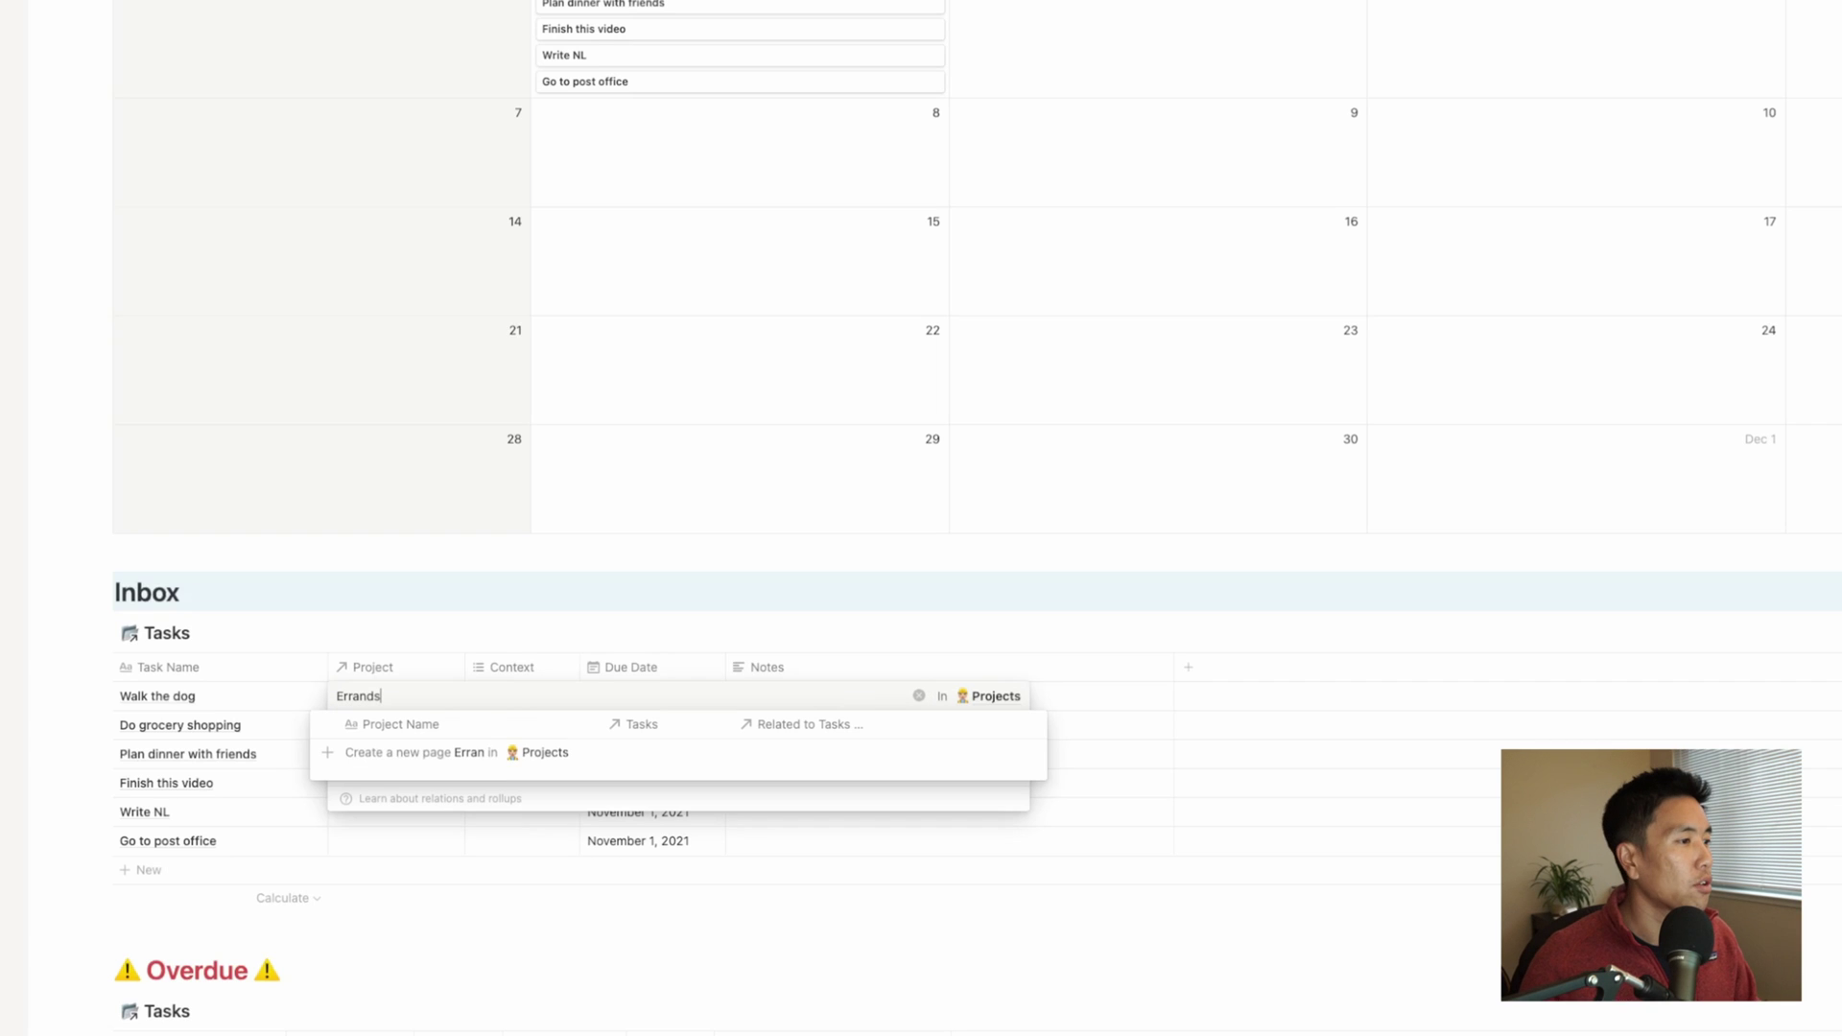
key("Return")
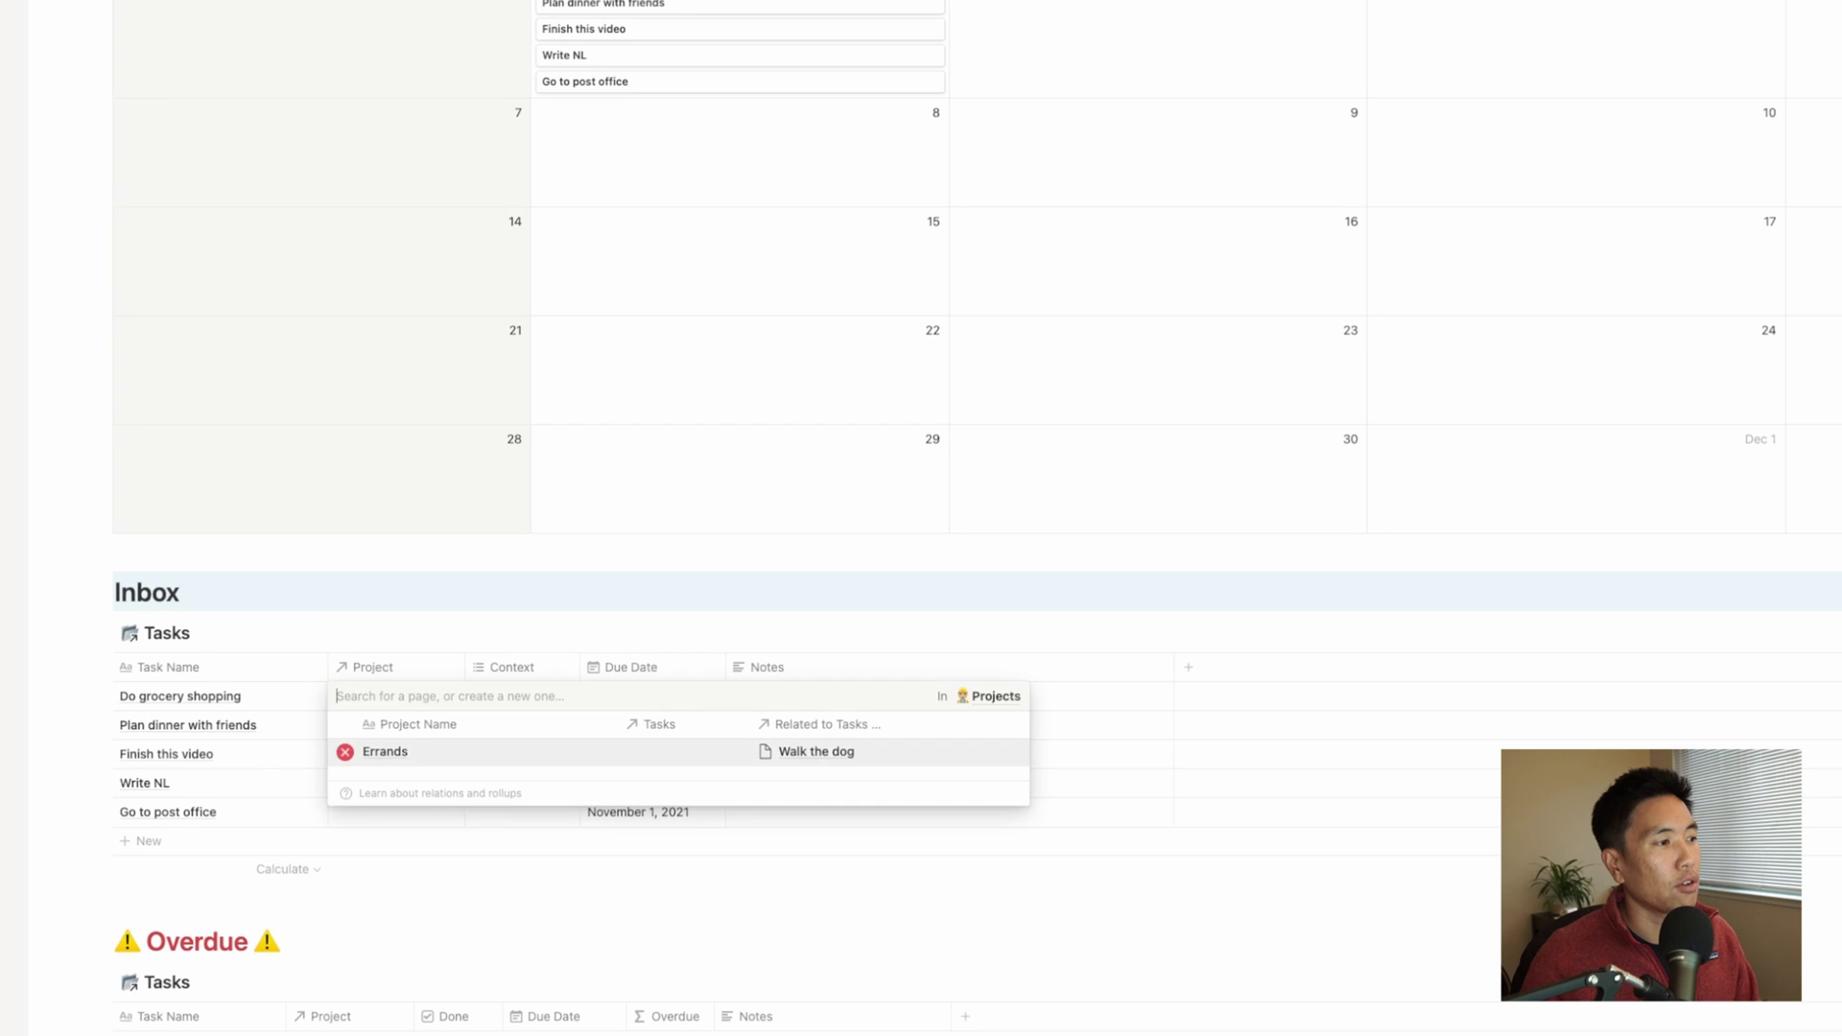
key("Escape")
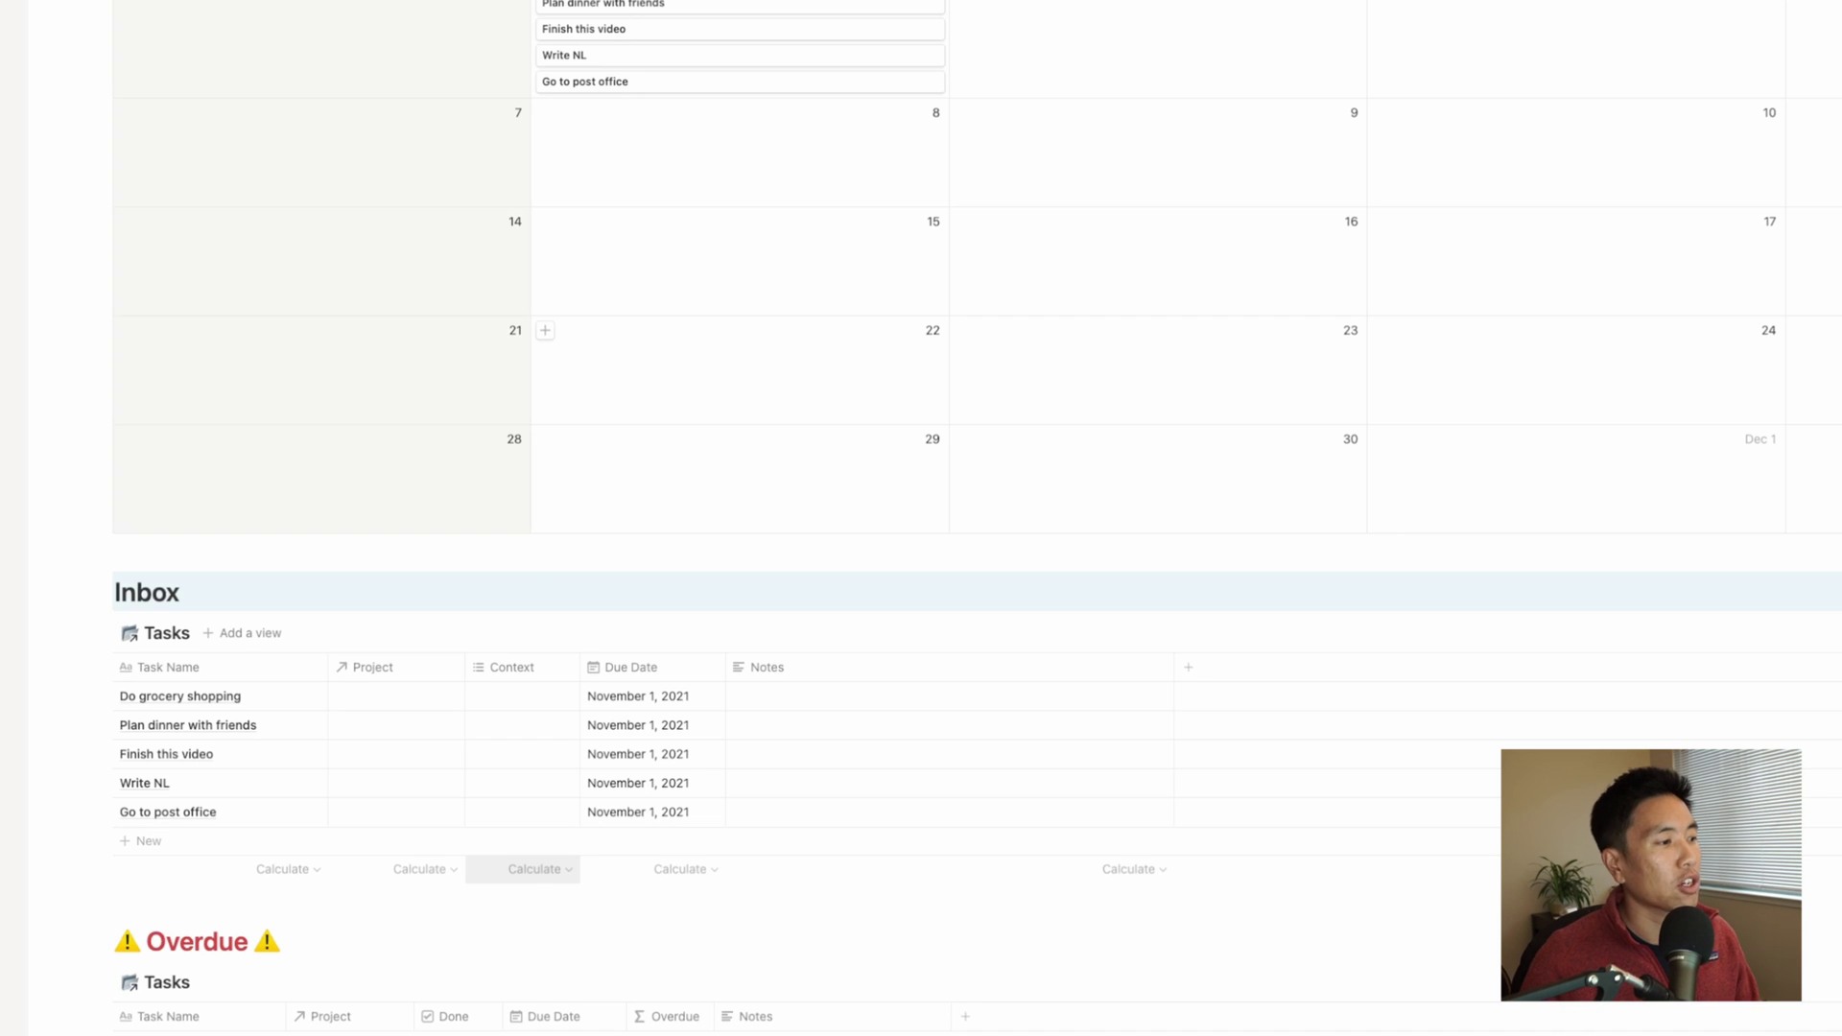
scroll(523, 869, "down", 1)
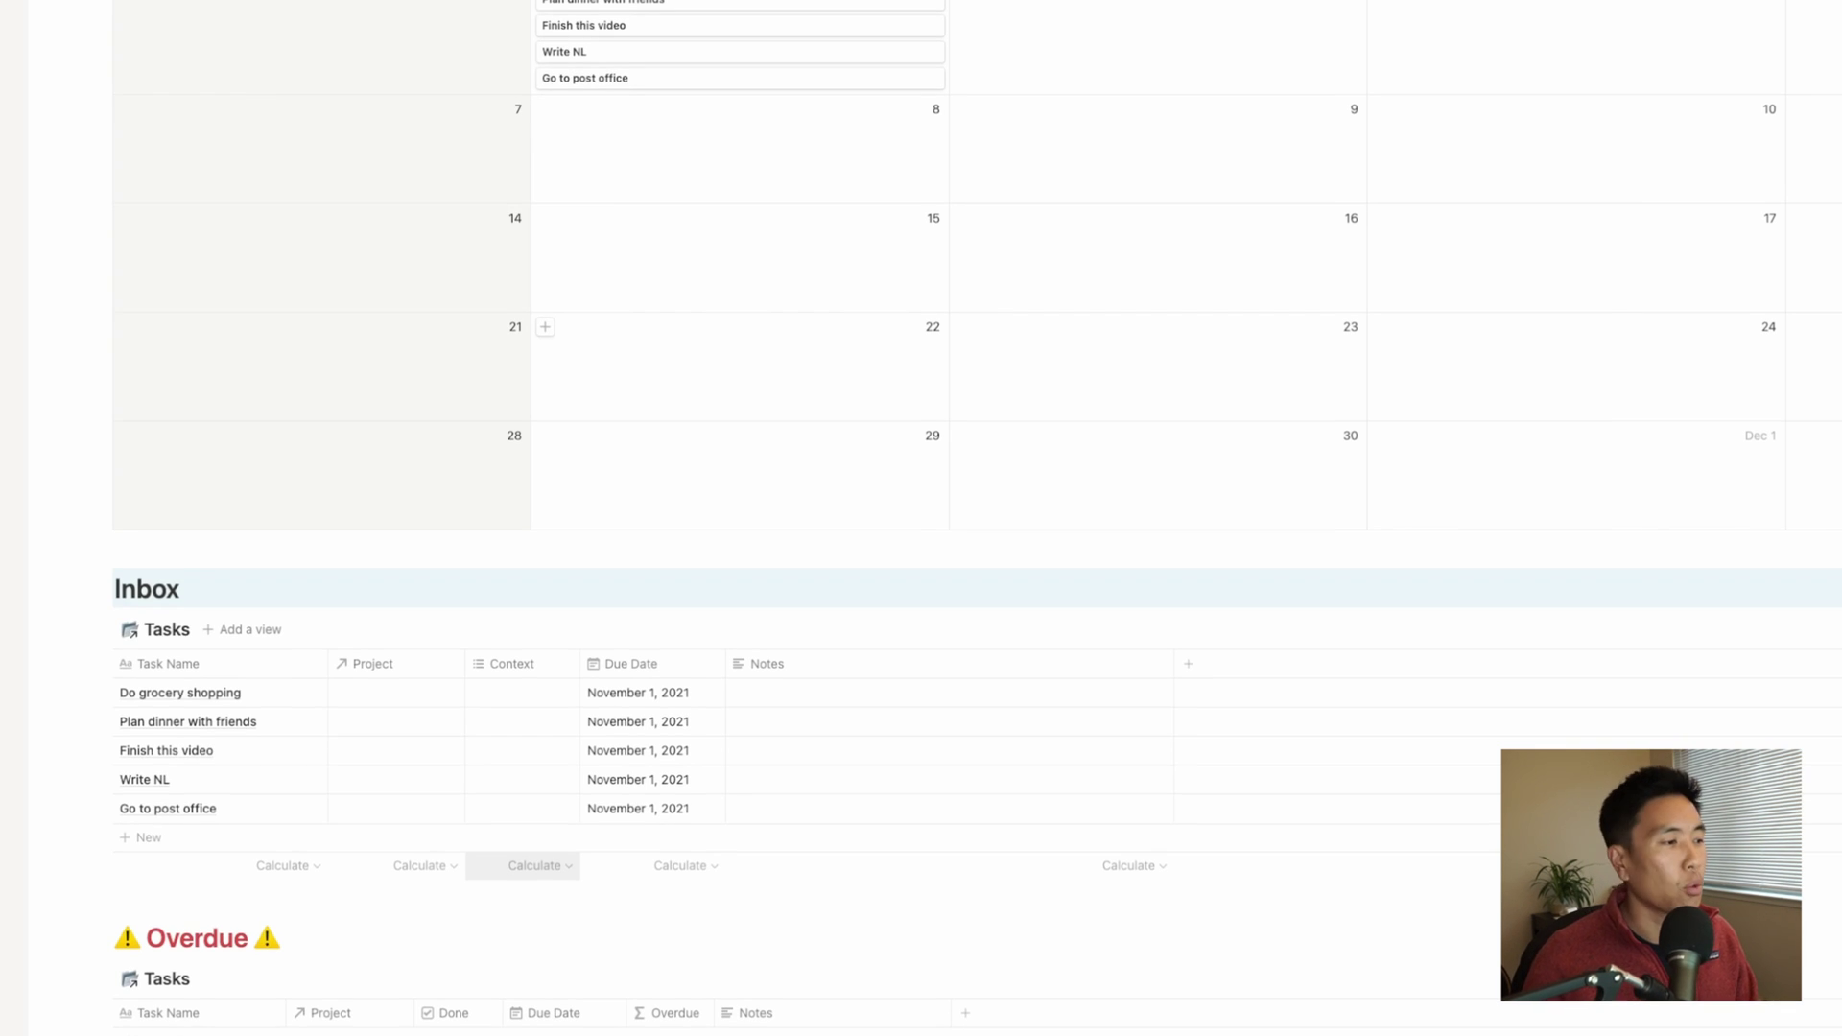
scroll(523, 869, "down", 5)
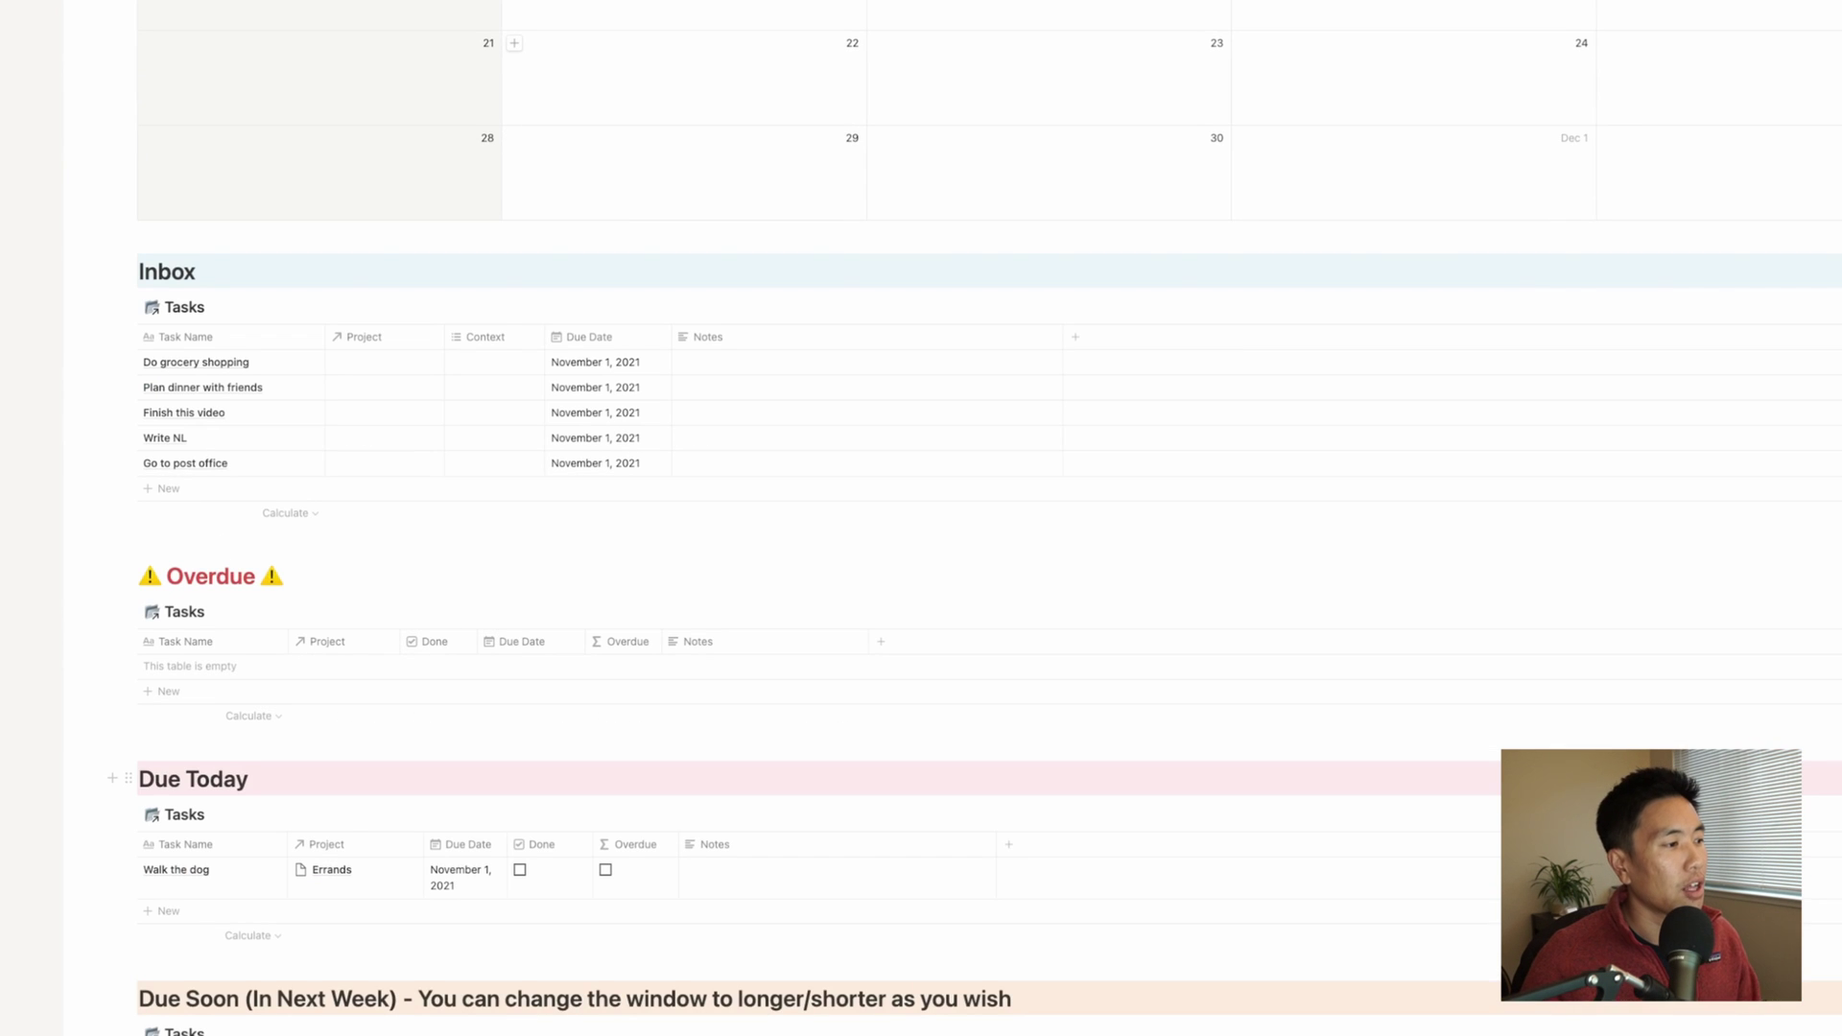
scroll(192, 815, "down", 1)
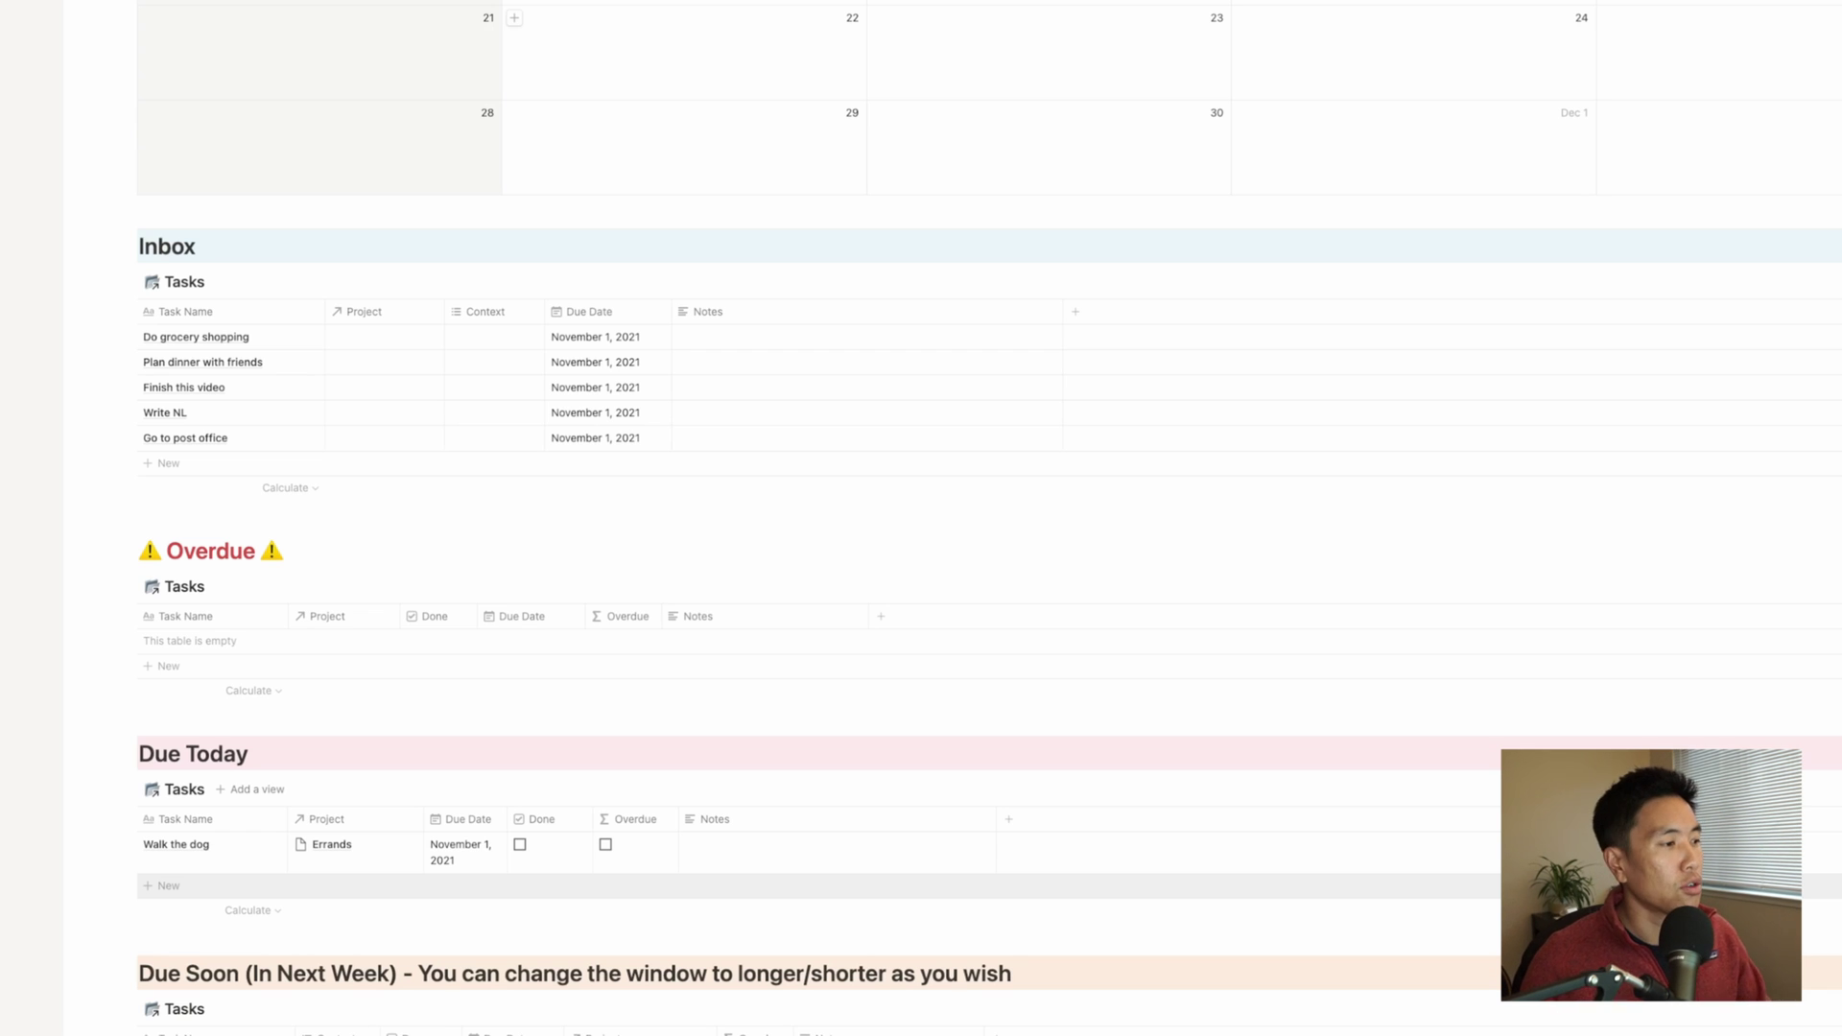
scroll(990, 524, "down", 3)
scroll(990, 524, "up", 2)
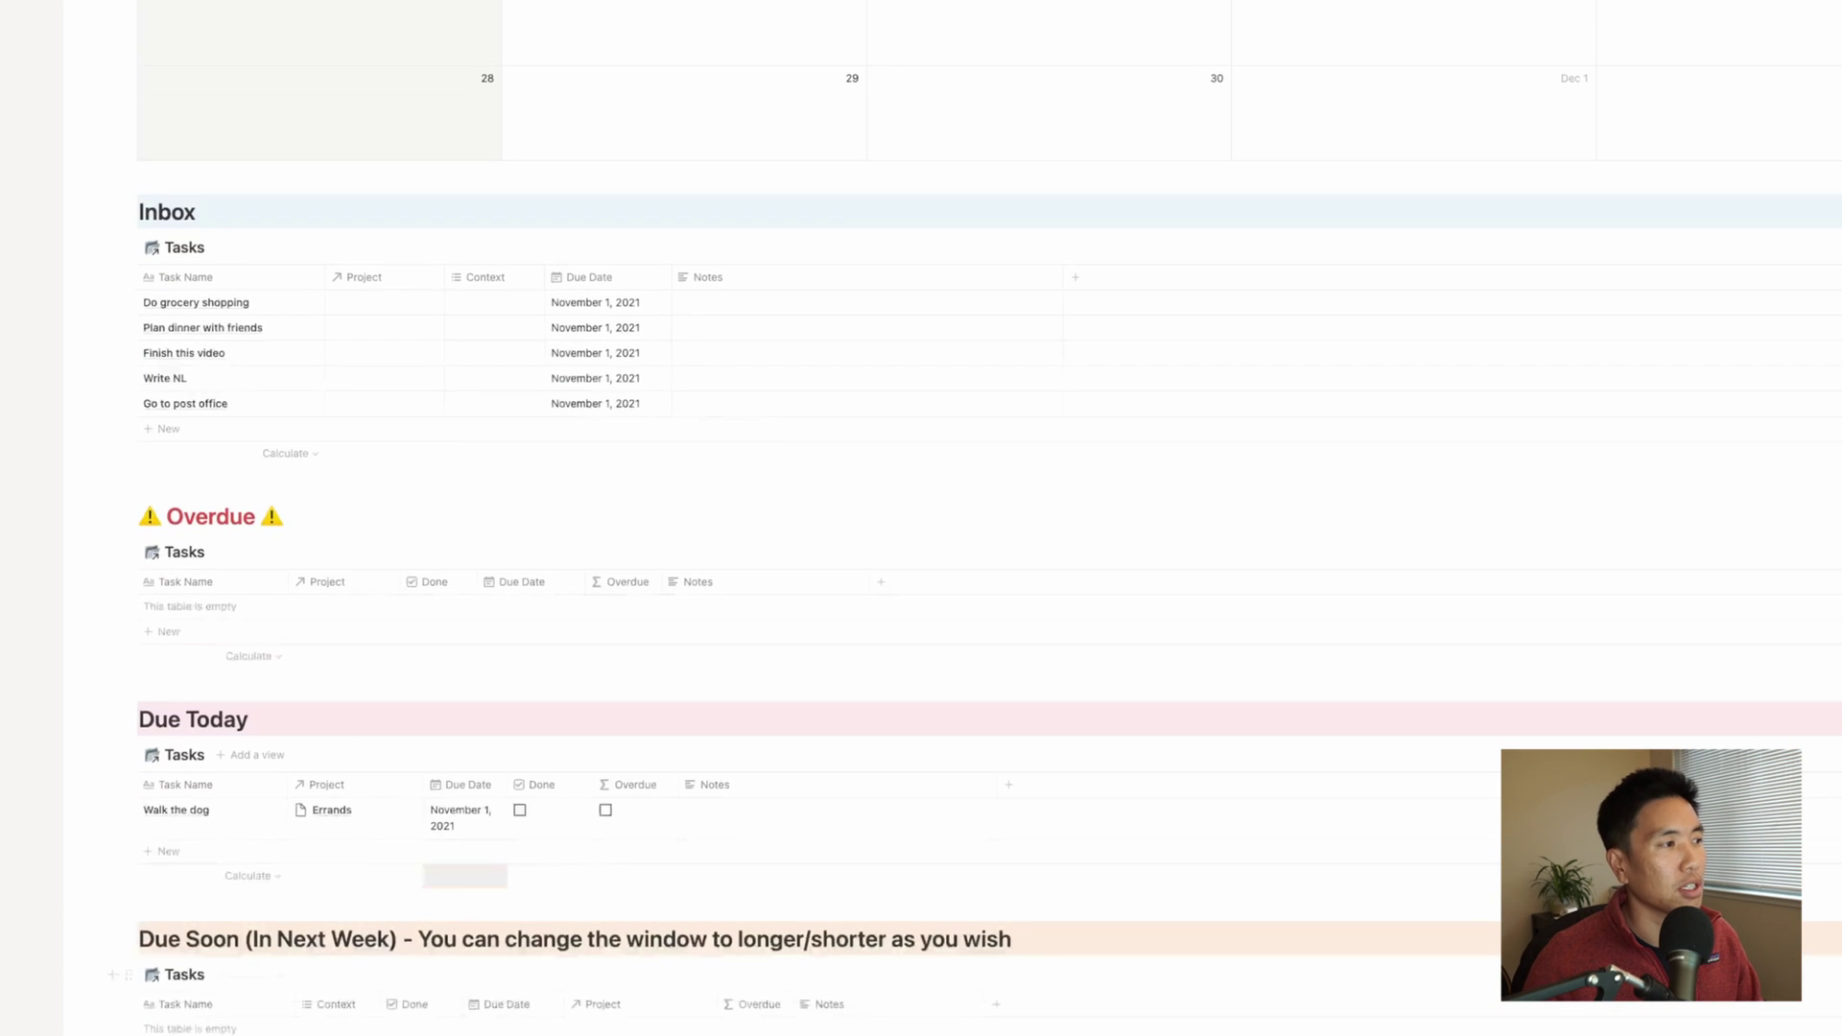
scroll(990, 524, "up", 4)
- Link Do grocery shopping to Errands and Finish this video to a new YouTube project
left_click(384, 590)
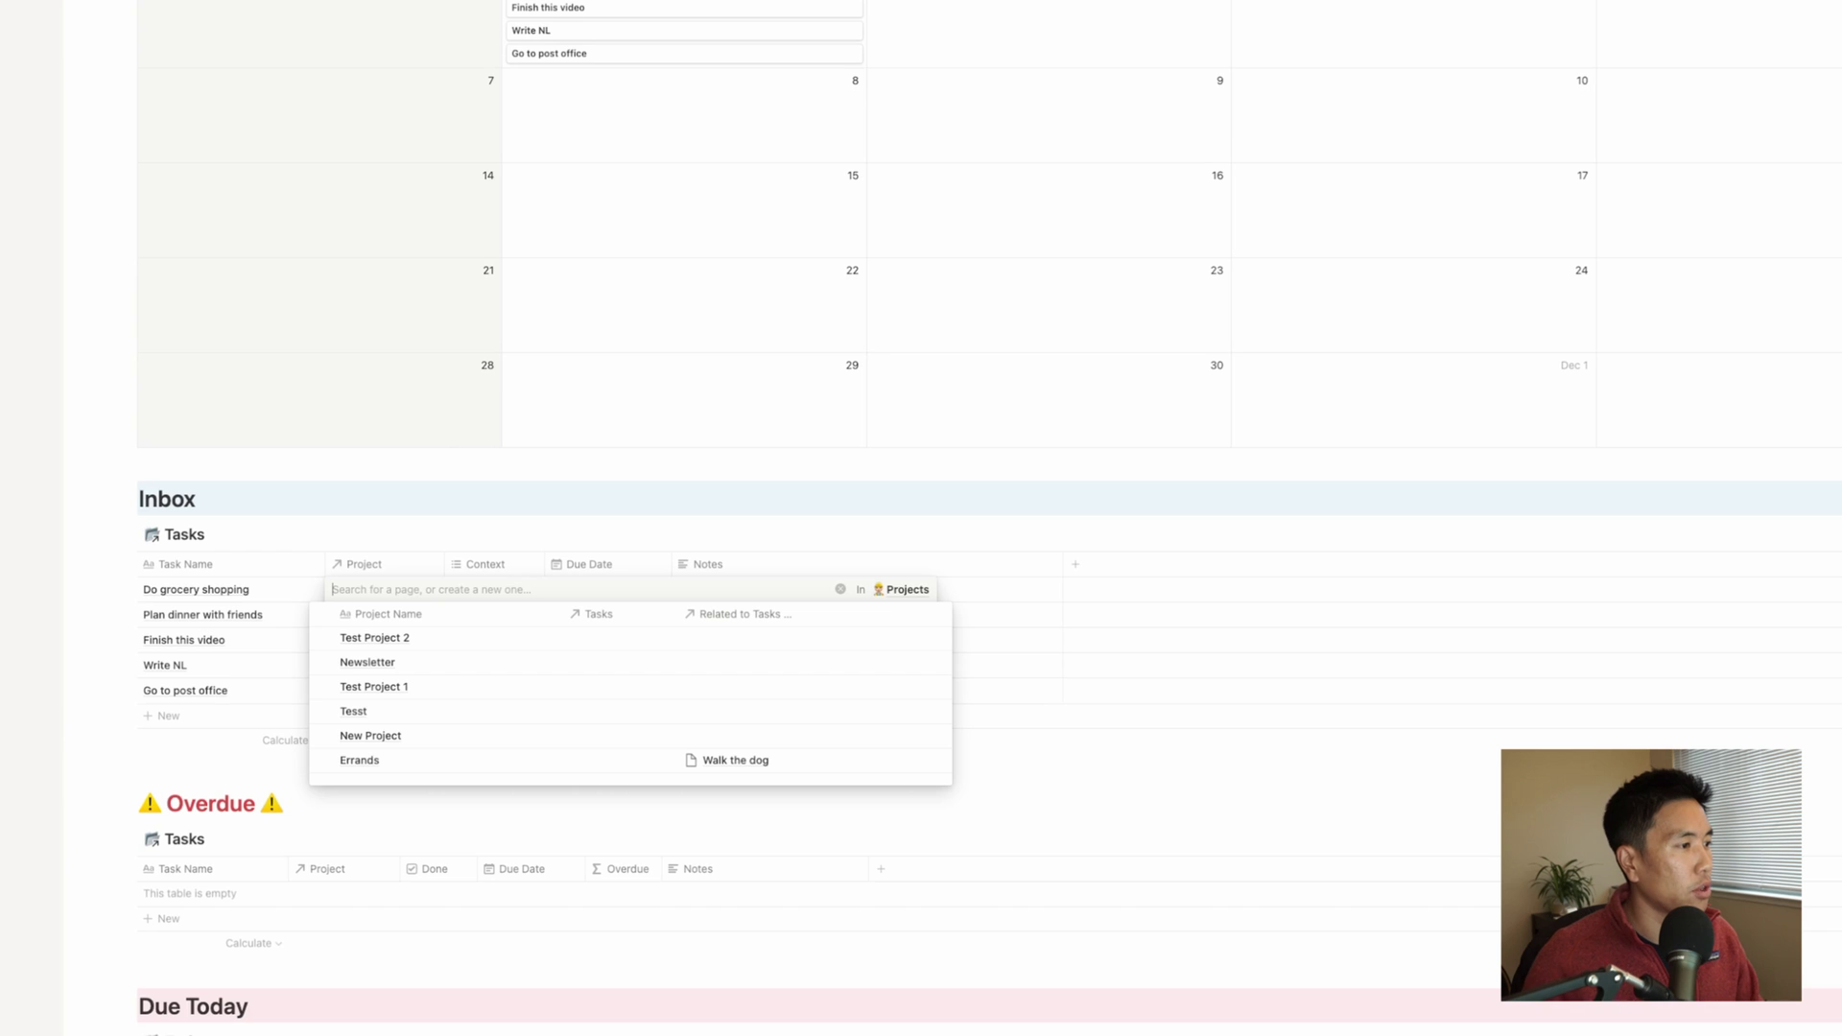
type("Errands")
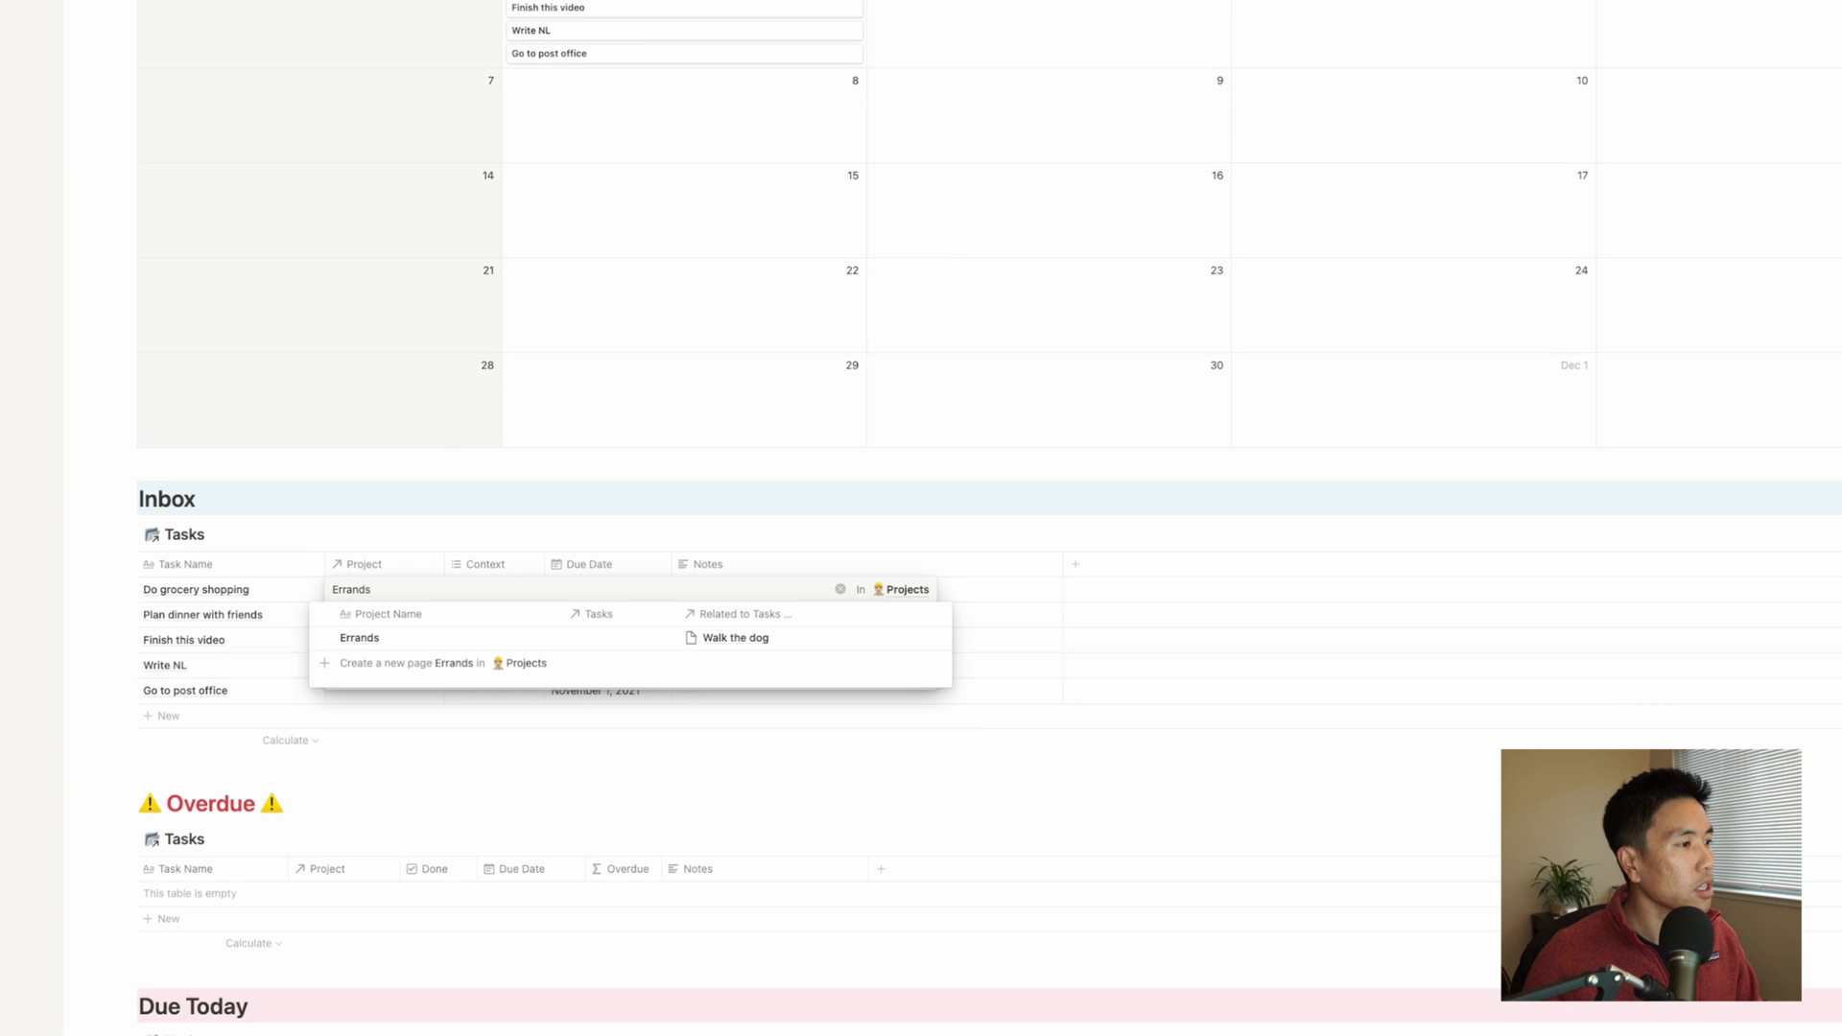
key("Return")
left_click(384, 614)
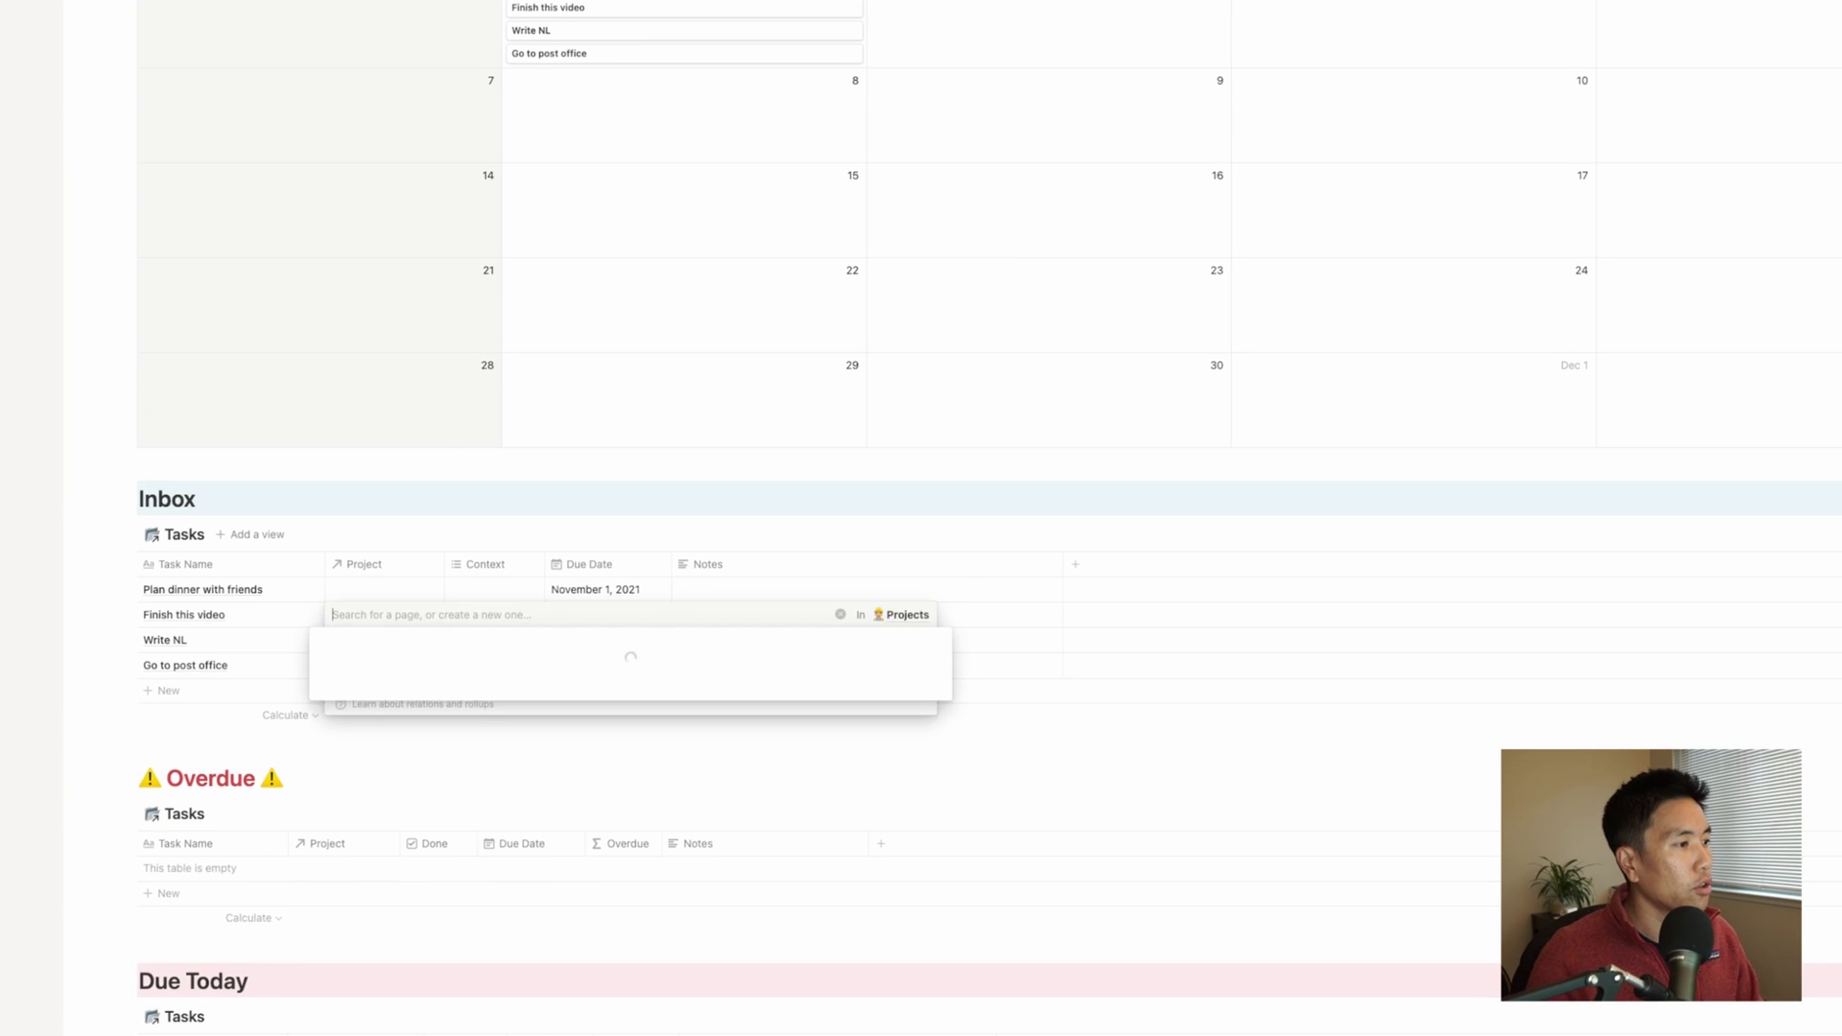
type("Youtu")
key("BackSpace")
key("BackSpace")
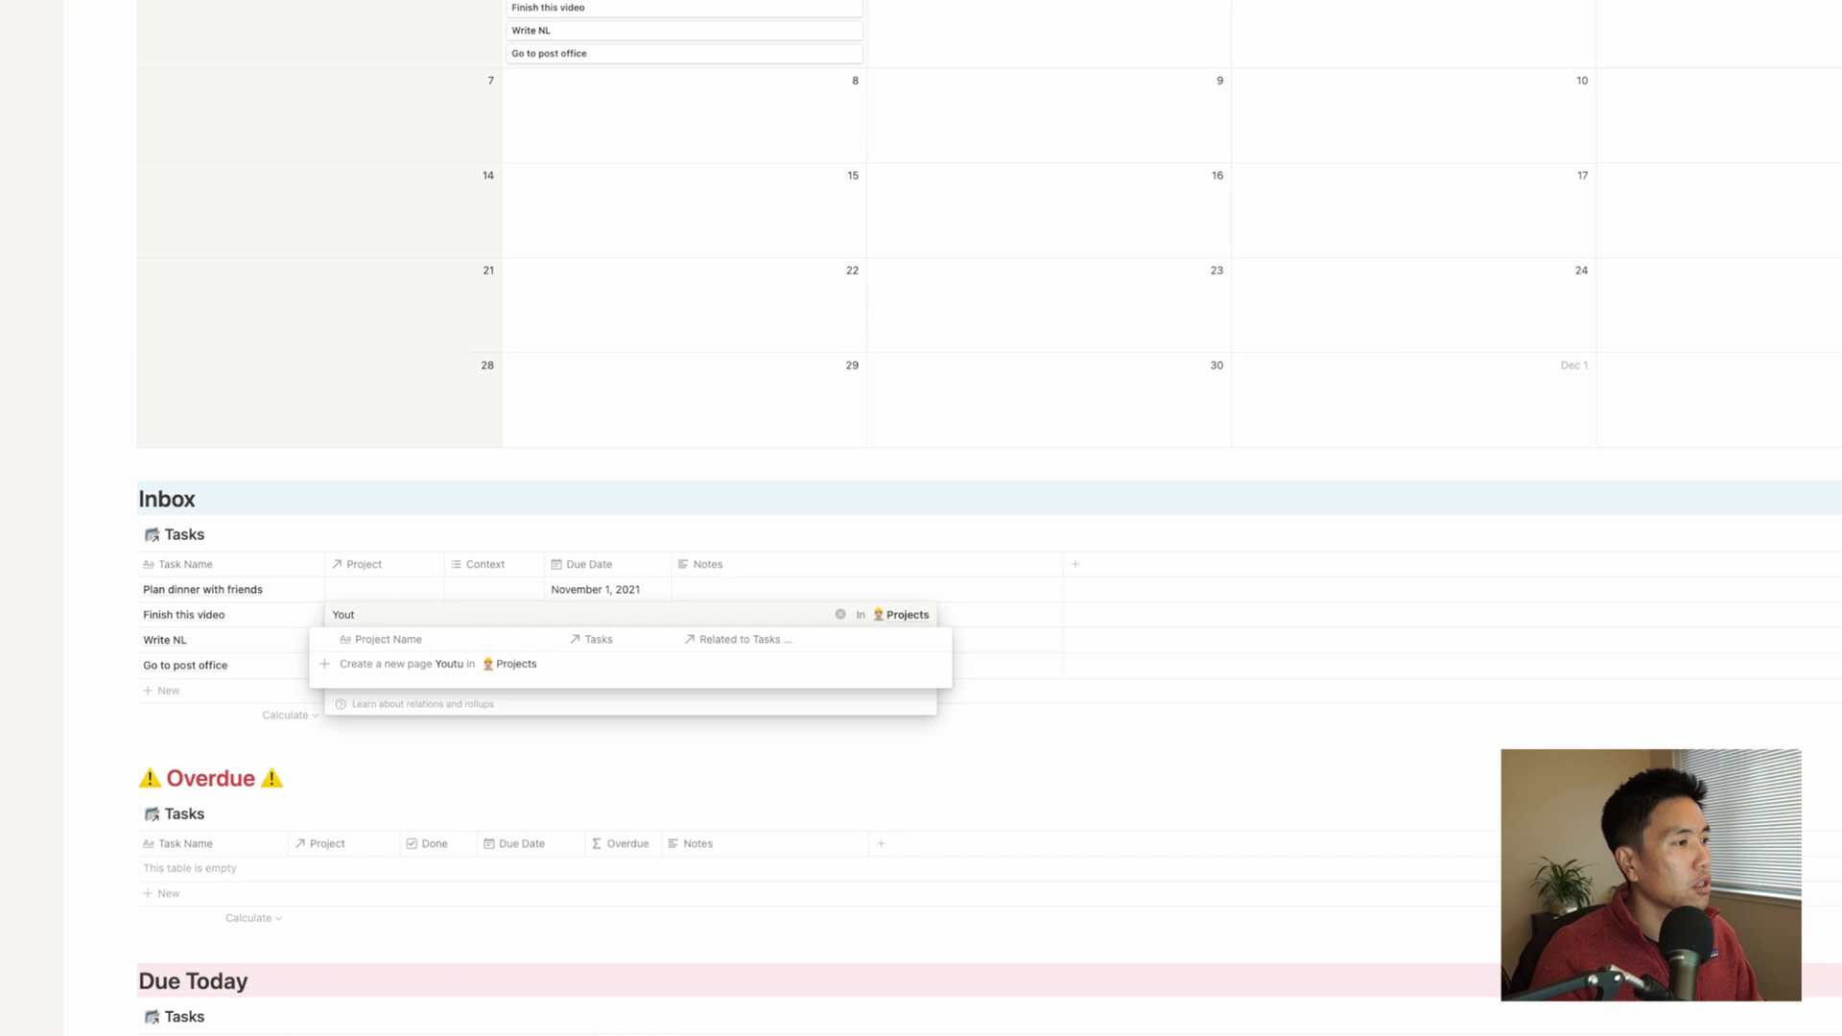
type("Tubne")
key("BackSpace")
key("BackSpace")
type("e")
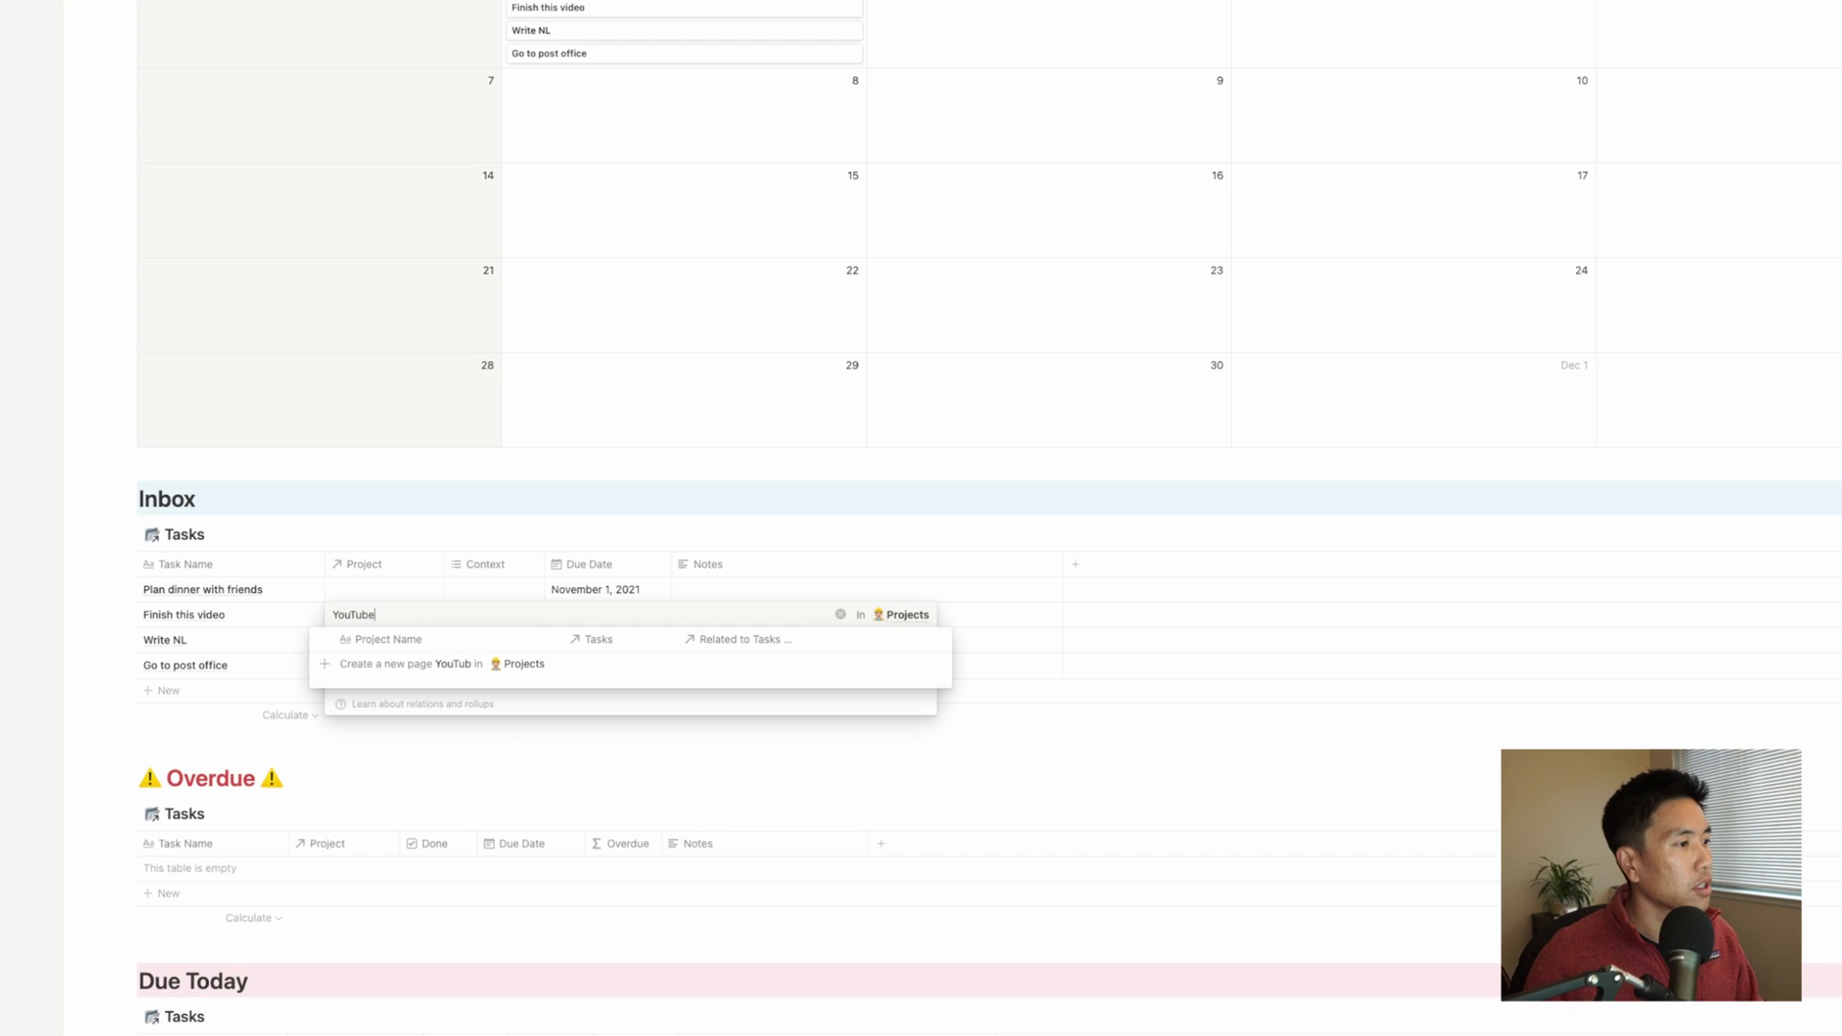
key("Return")
key("Escape")
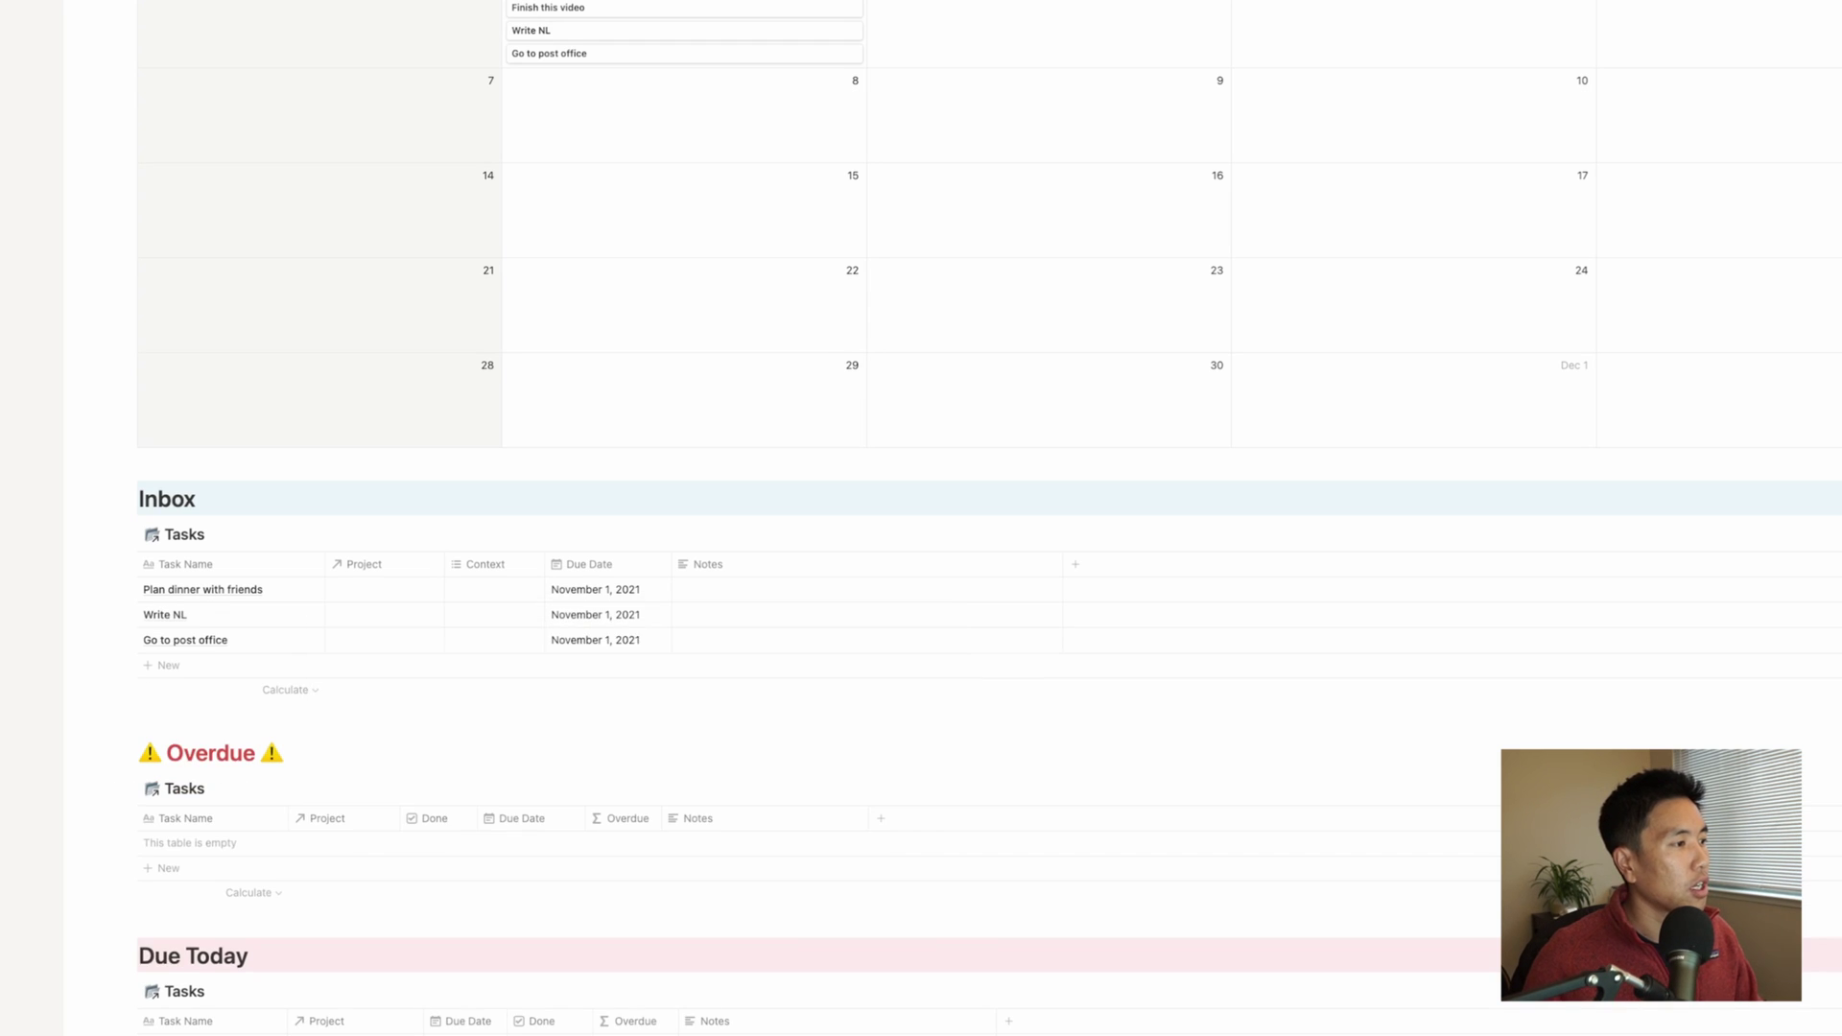
- Link Write NL to Newsletter, and Go to post office and Plan dinner with friends to Errands
left_click(383, 614)
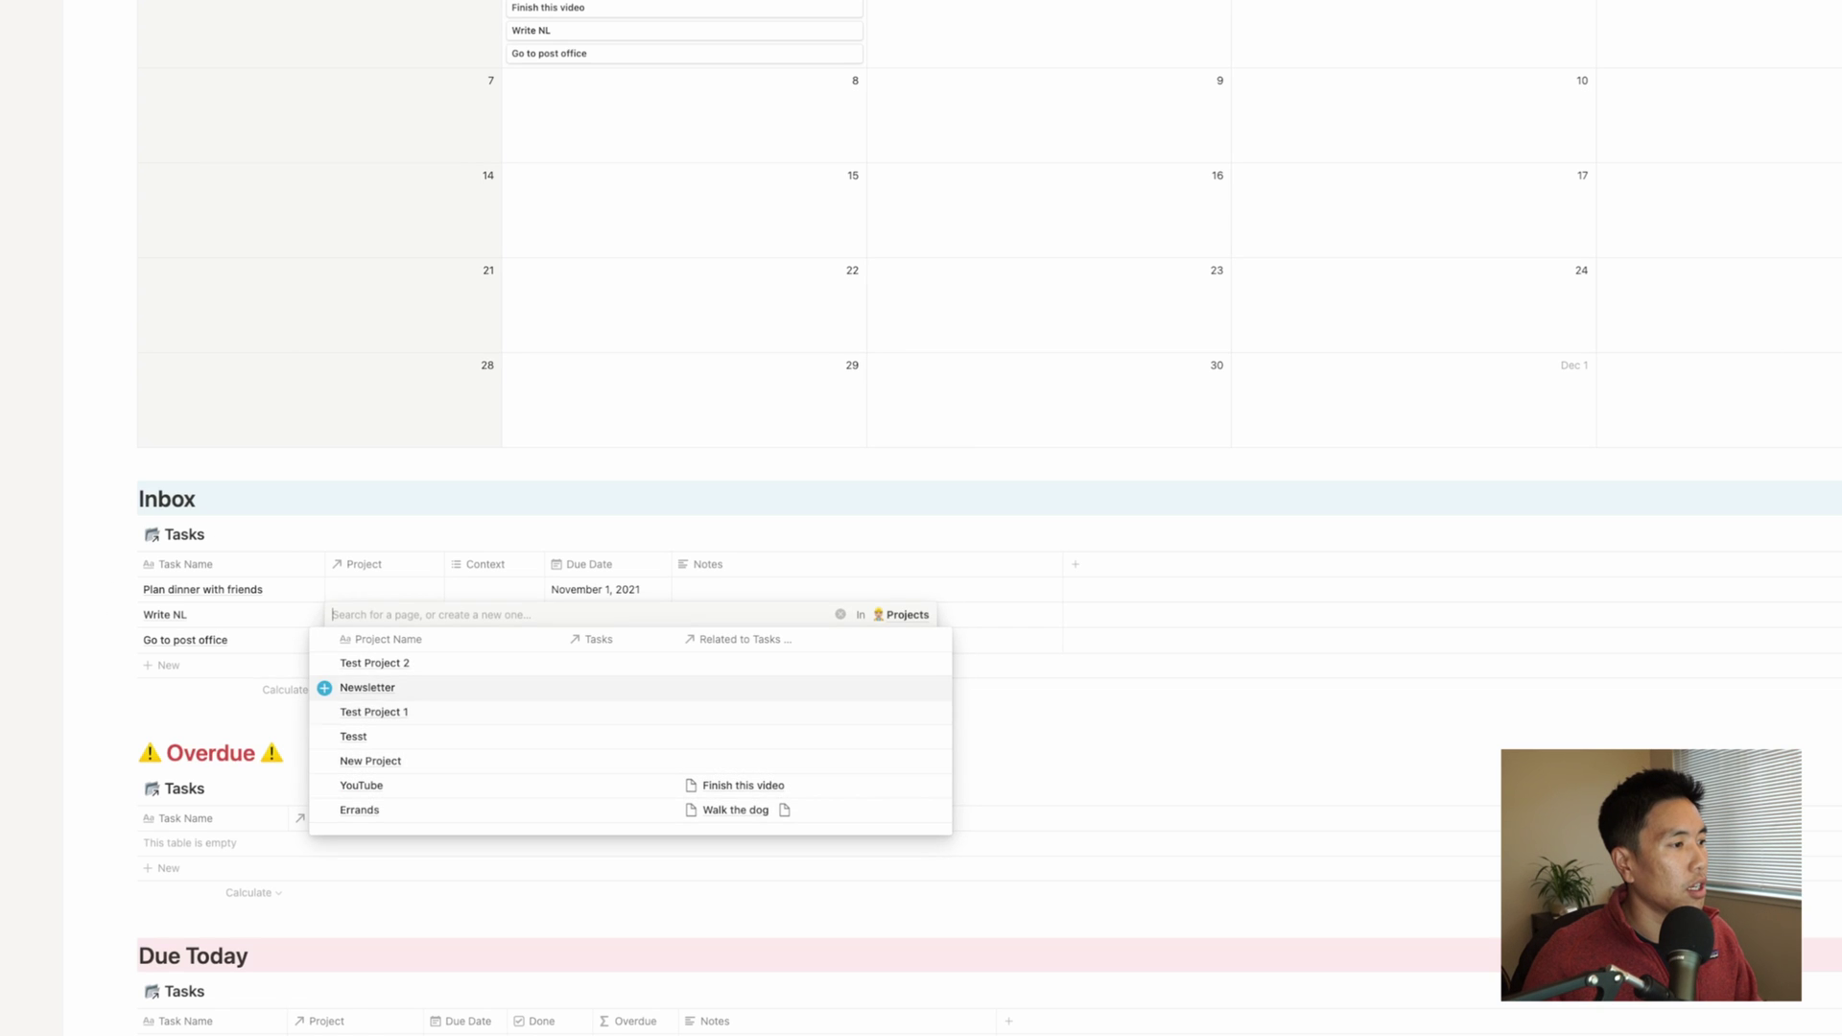
left_click(368, 688)
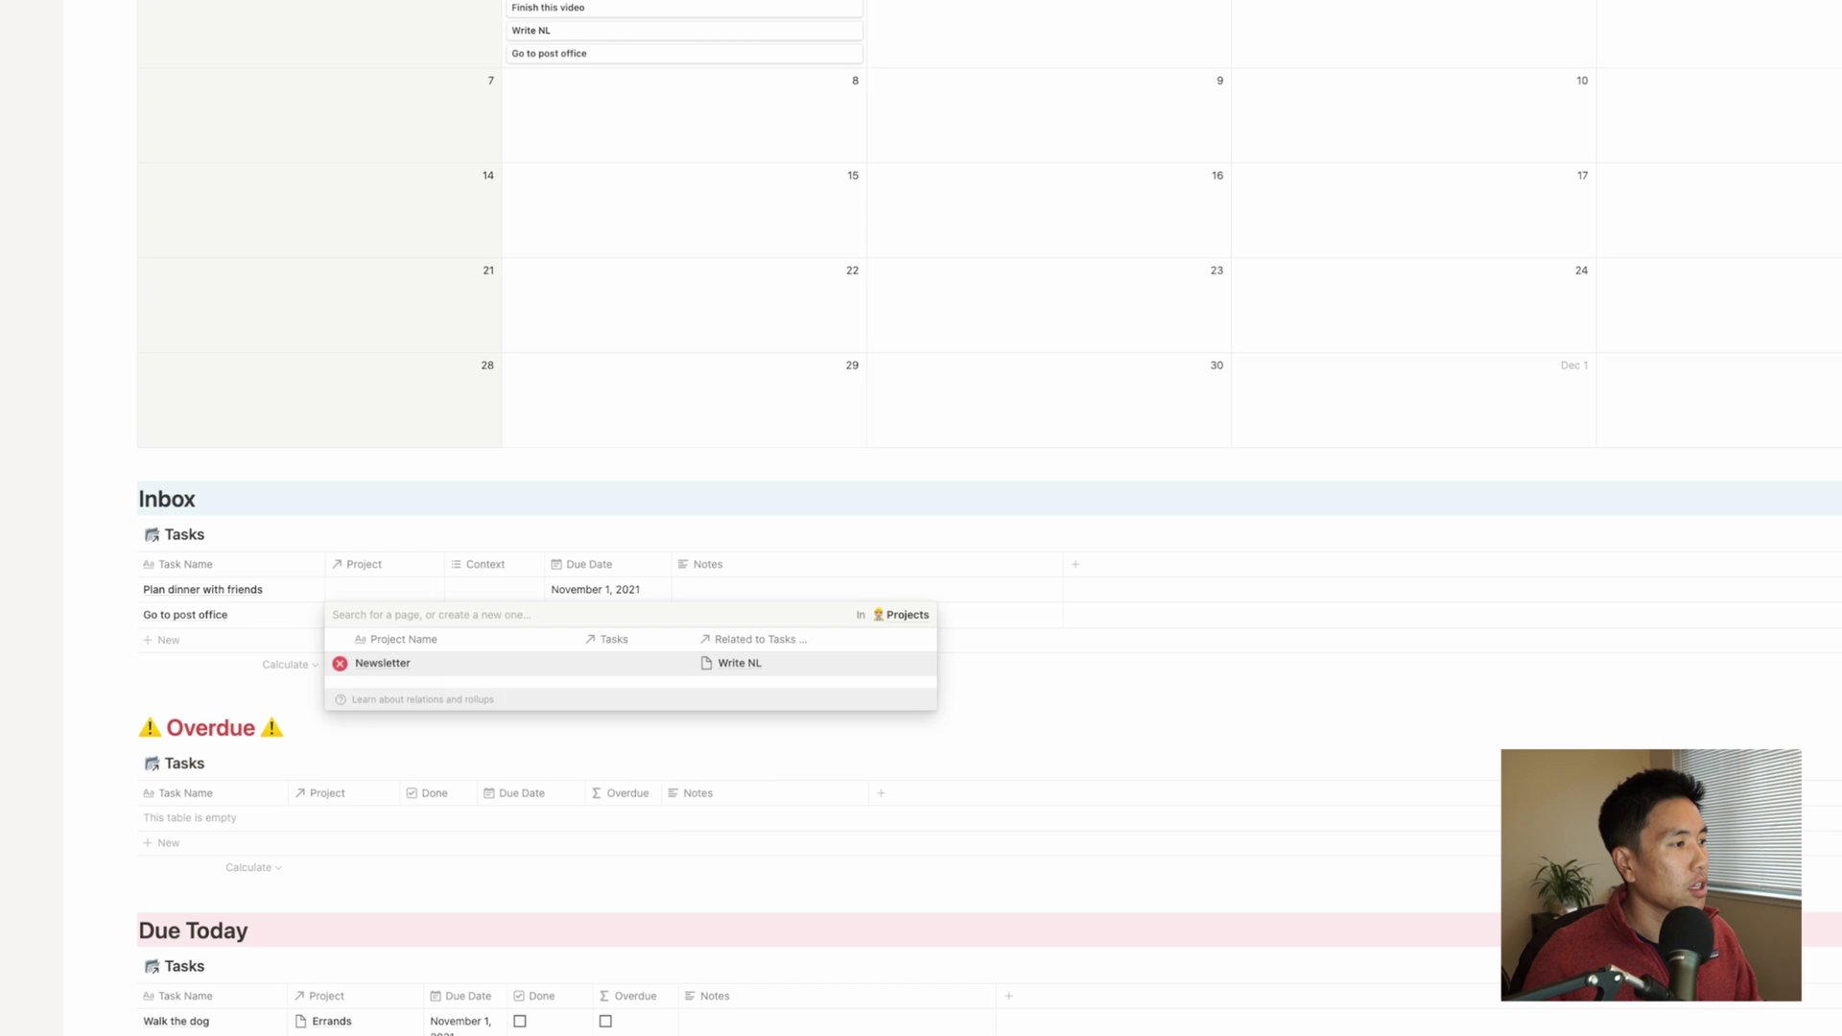
key("Escape")
left_click(384, 614)
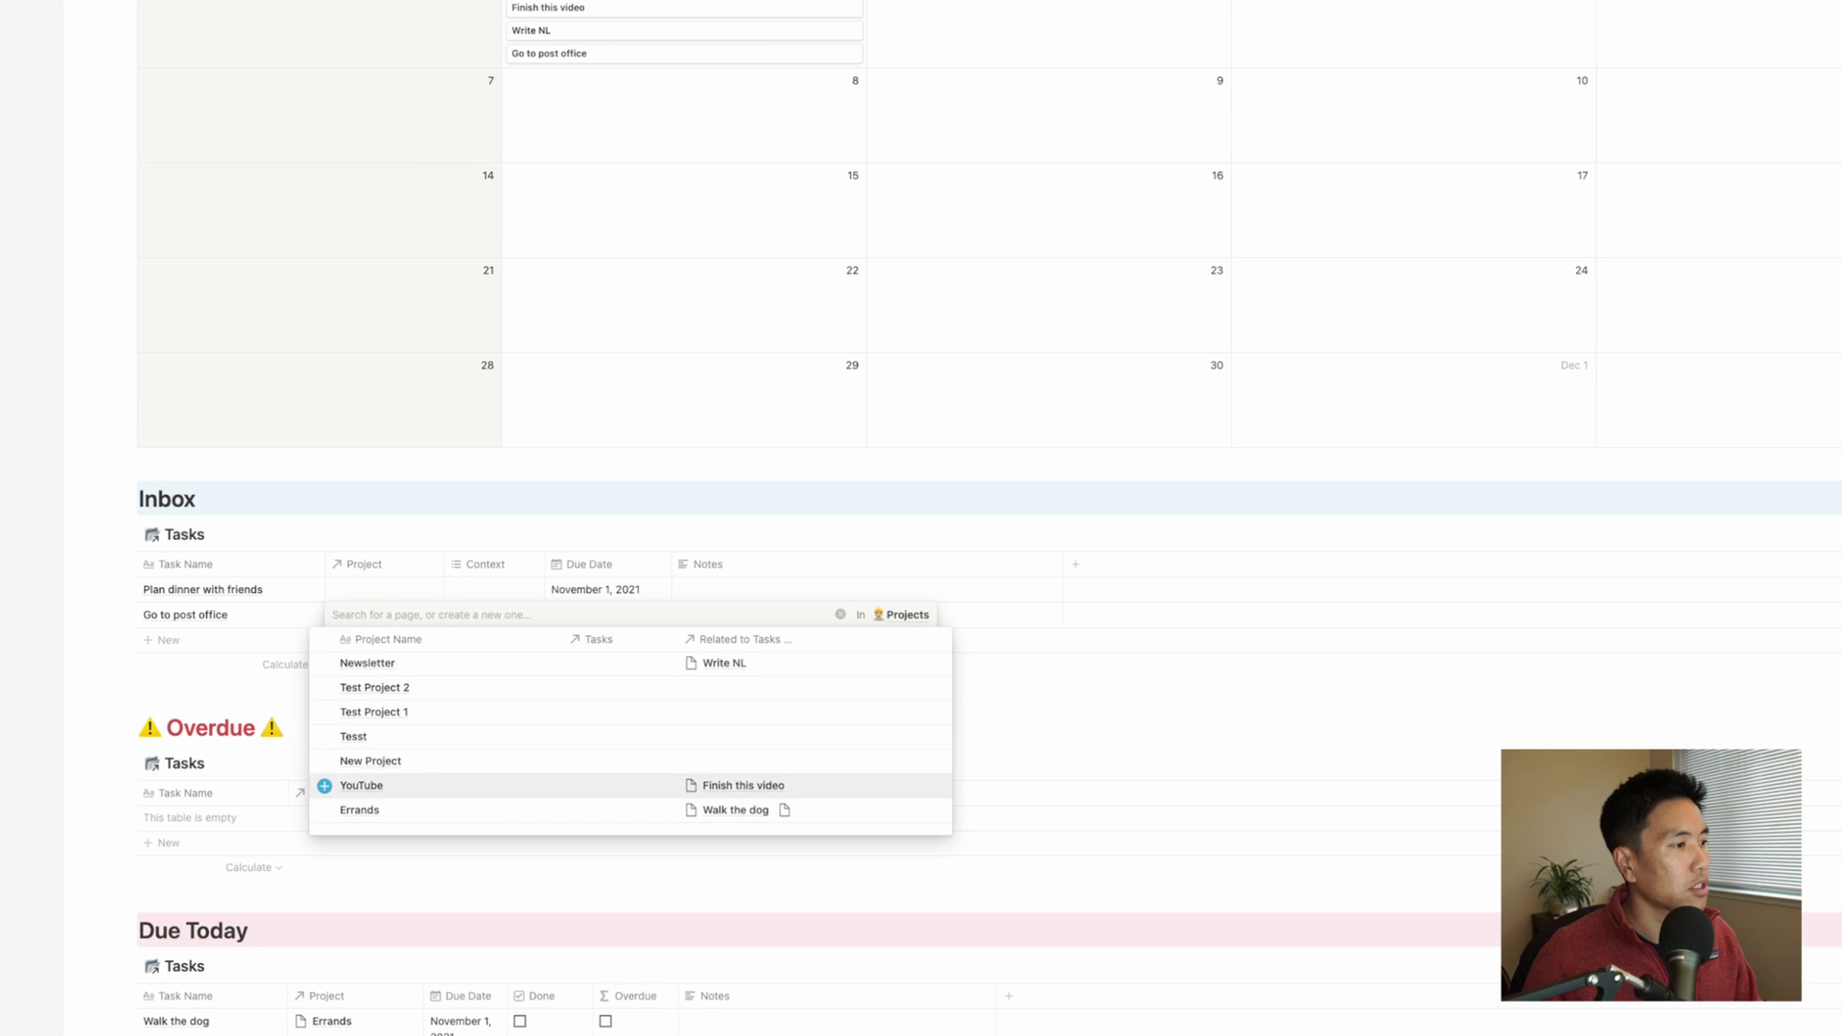
left_click(360, 810)
left_click(384, 589)
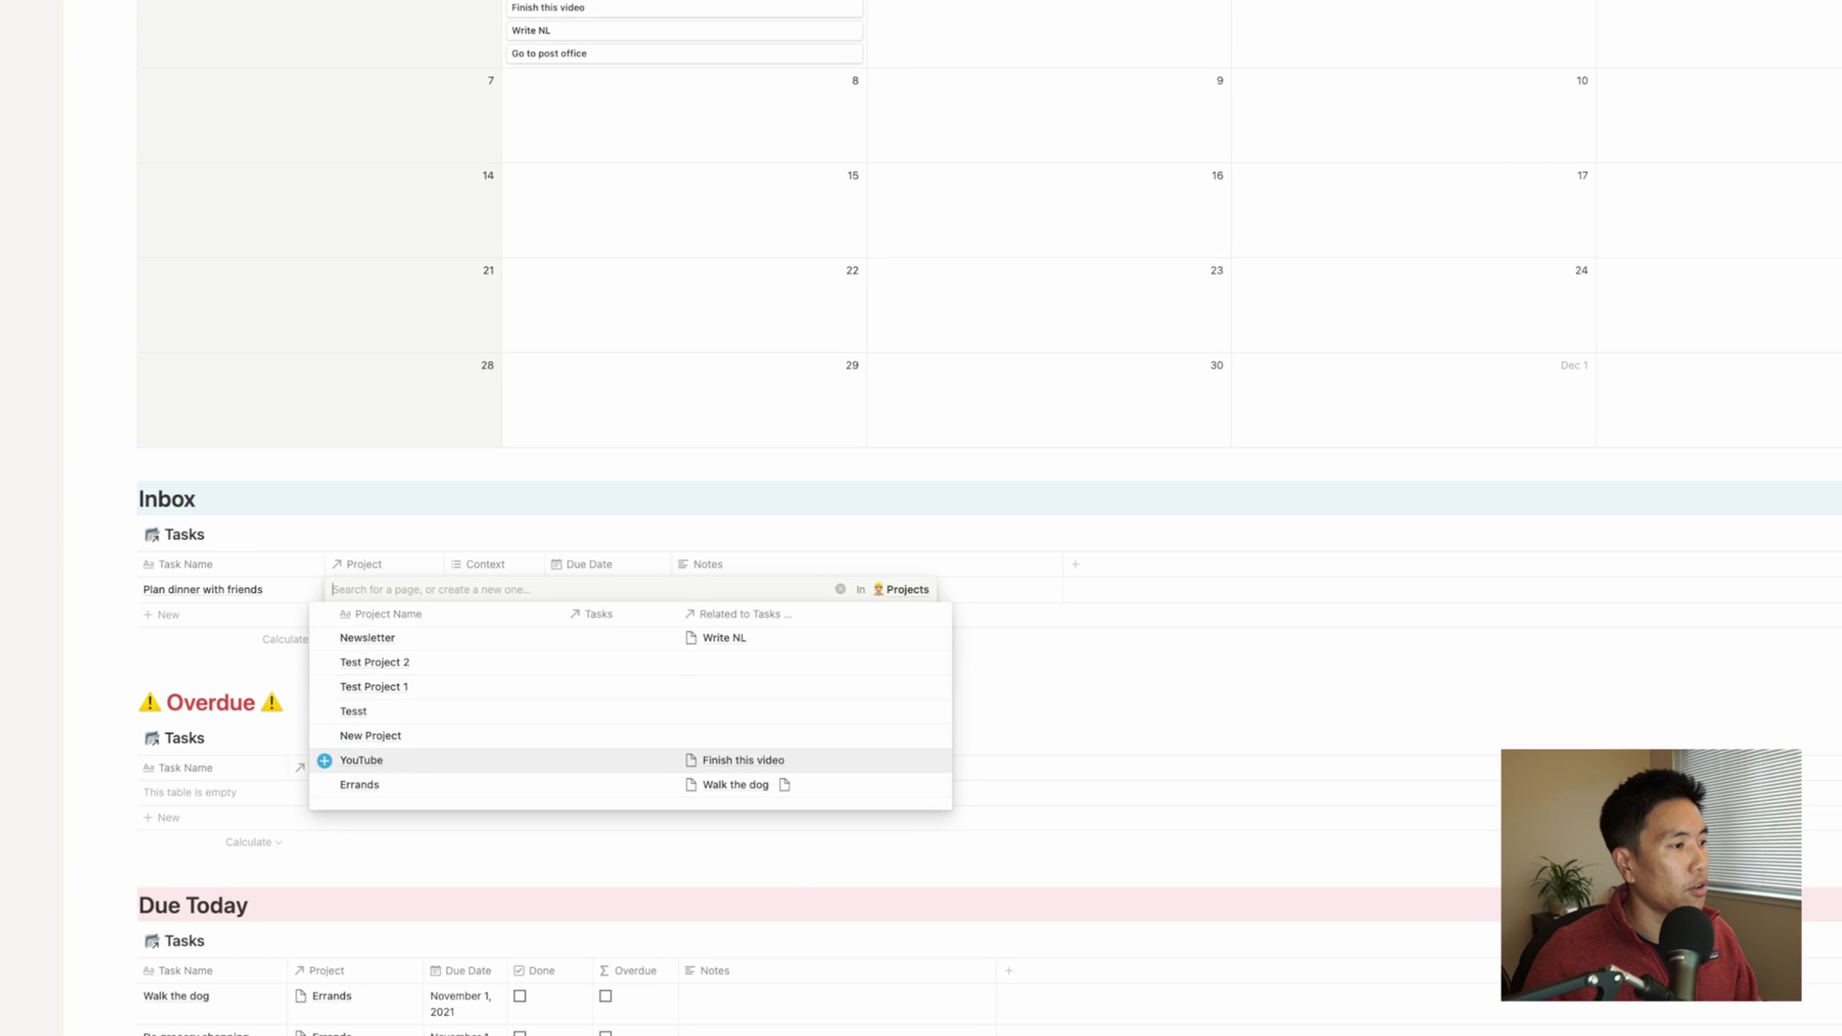
left_click(360, 784)
- Open the Walk the dog card on the November 1 calendar cell
scroll(576, 542, "down", 3)
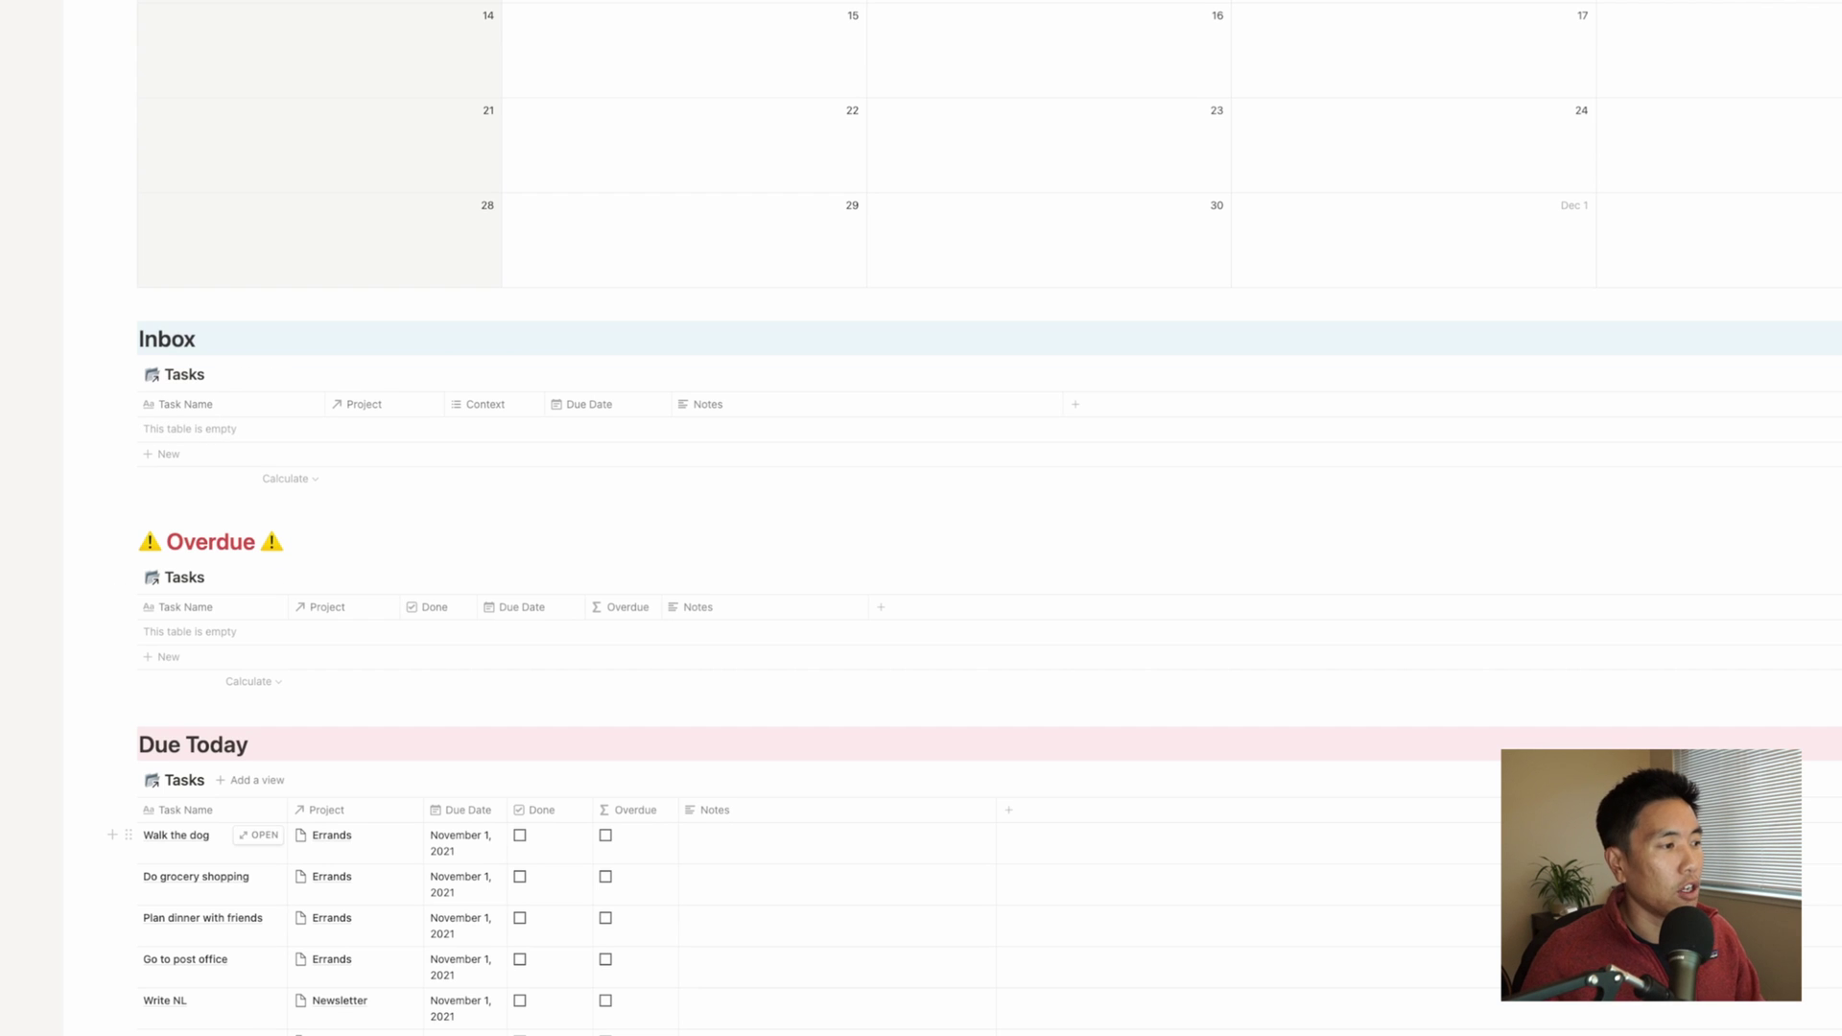
scroll(461, 811, "up", 3)
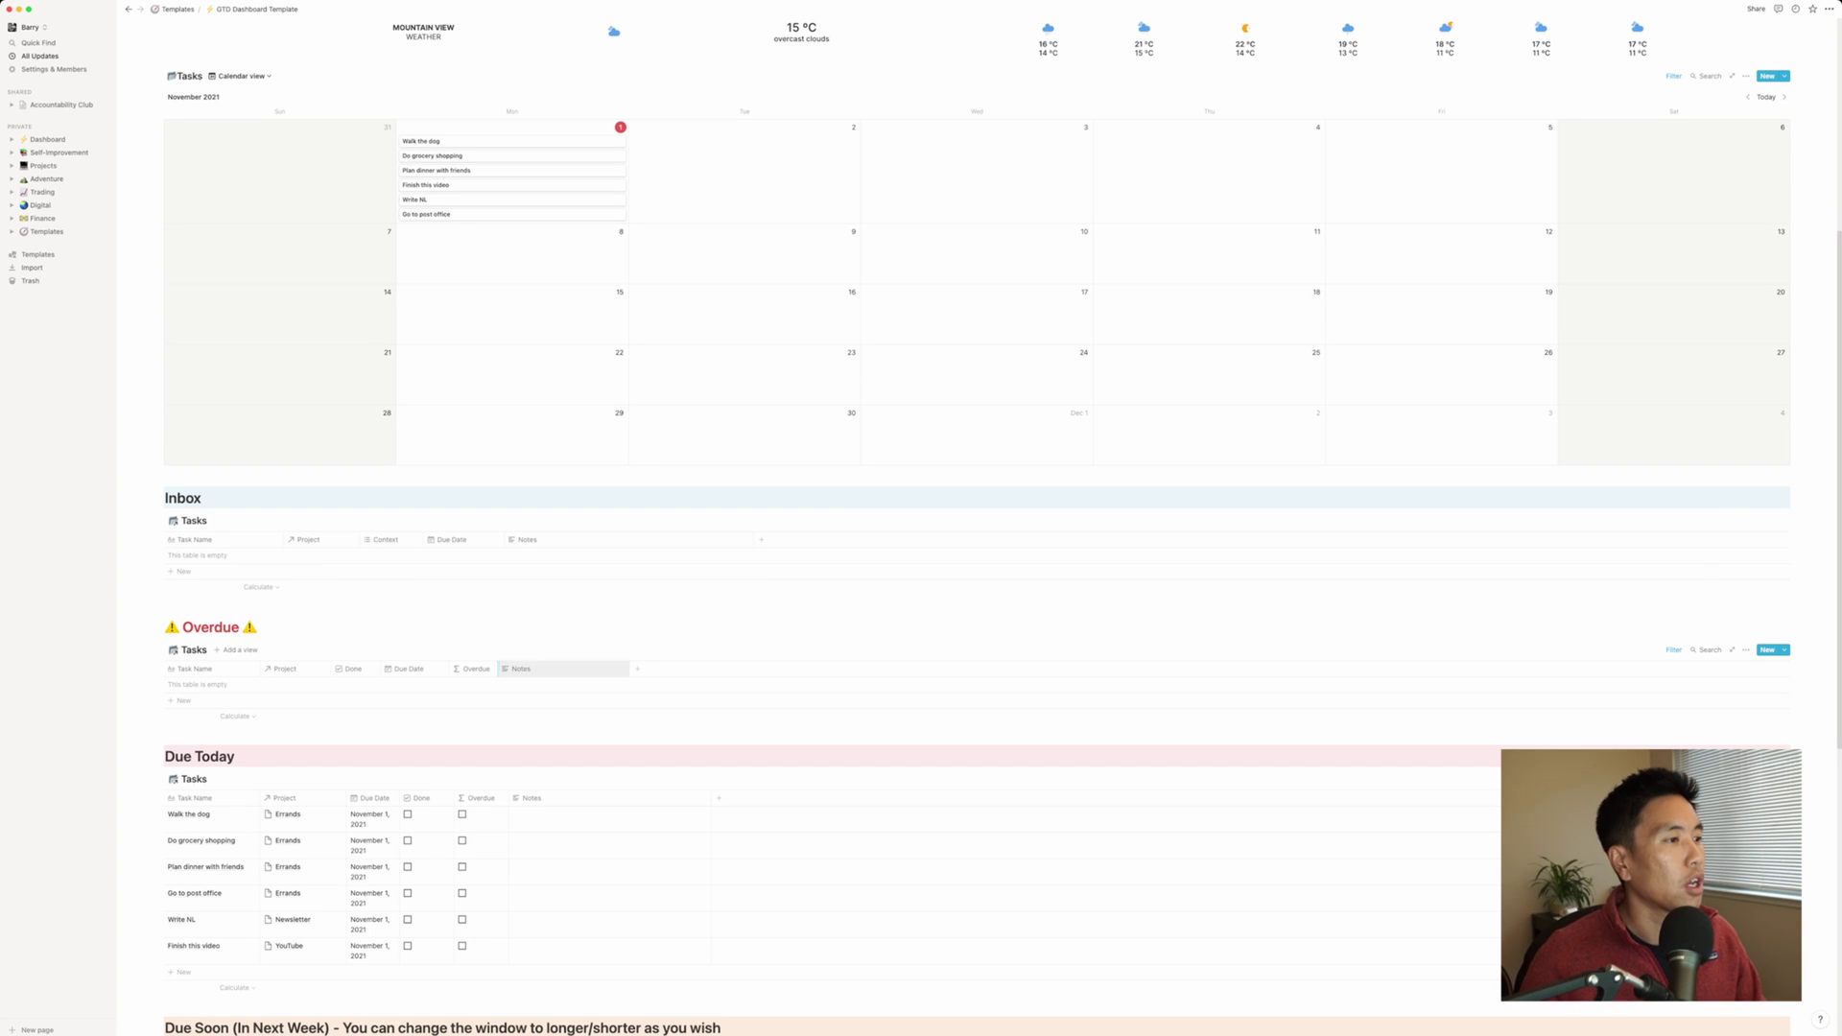
scroll(768, 623, "down", 1)
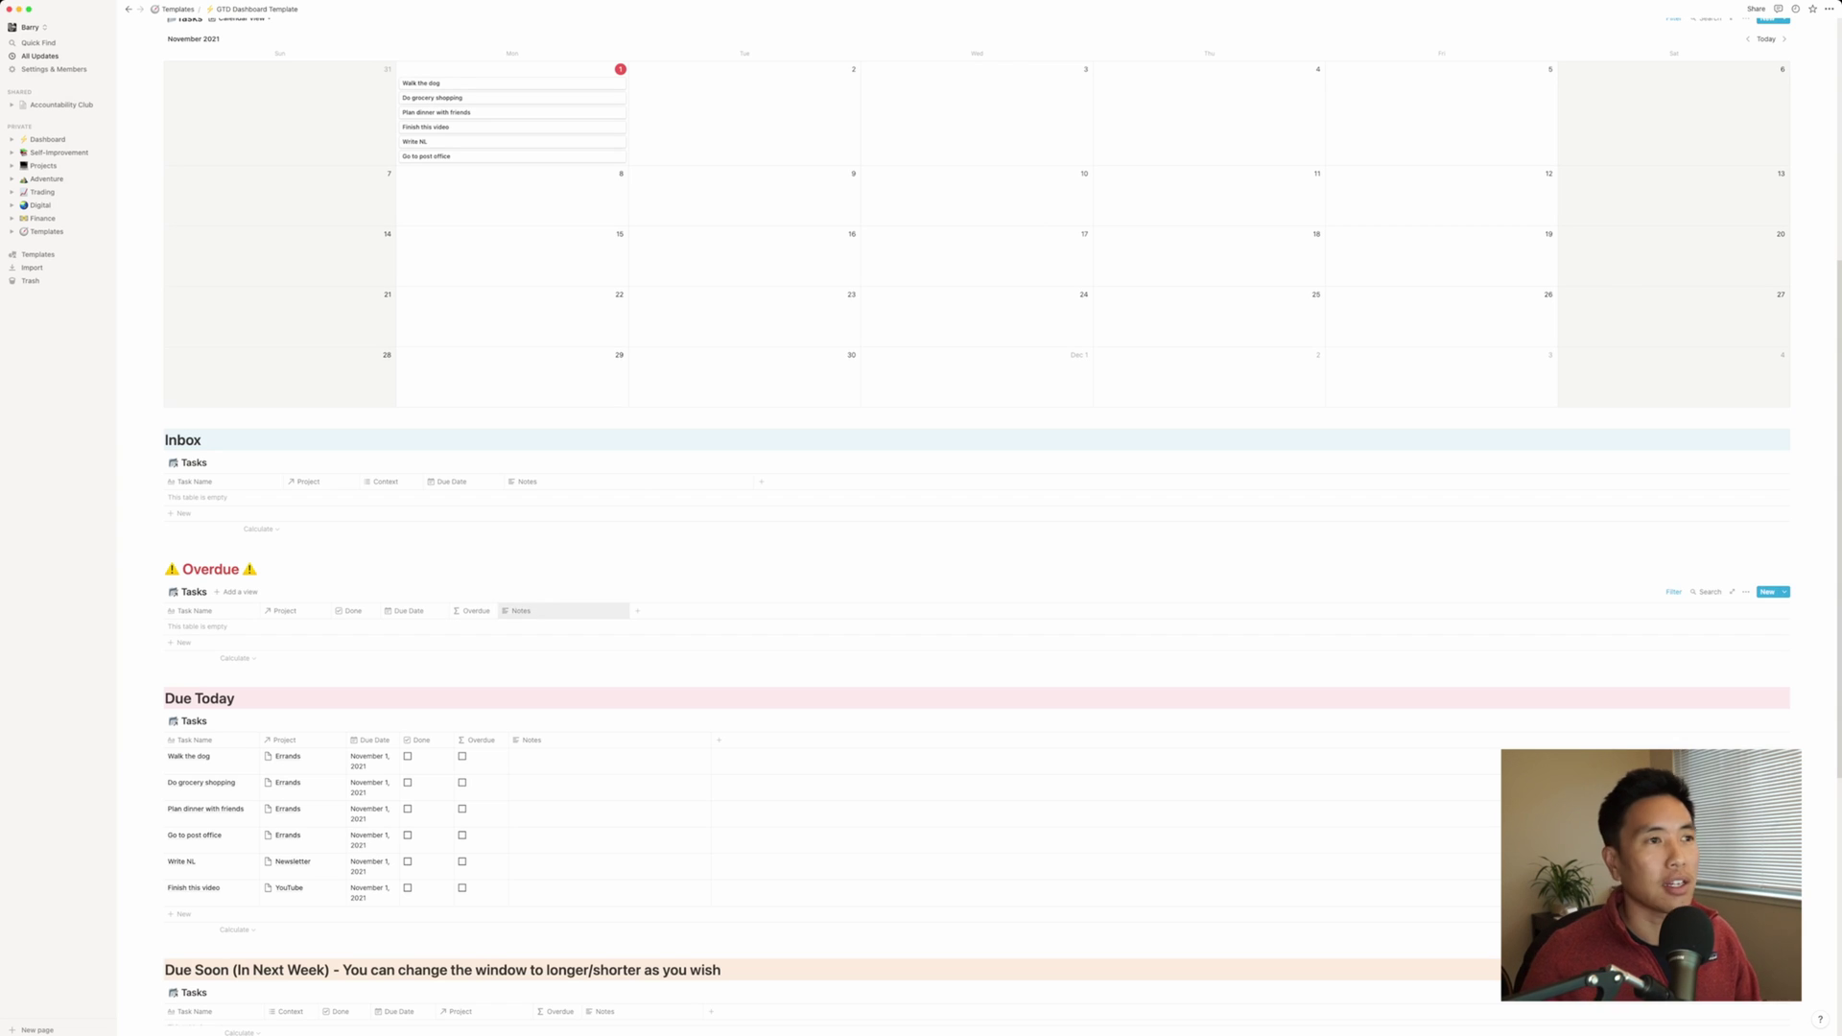
scroll(977, 527, "up", 1)
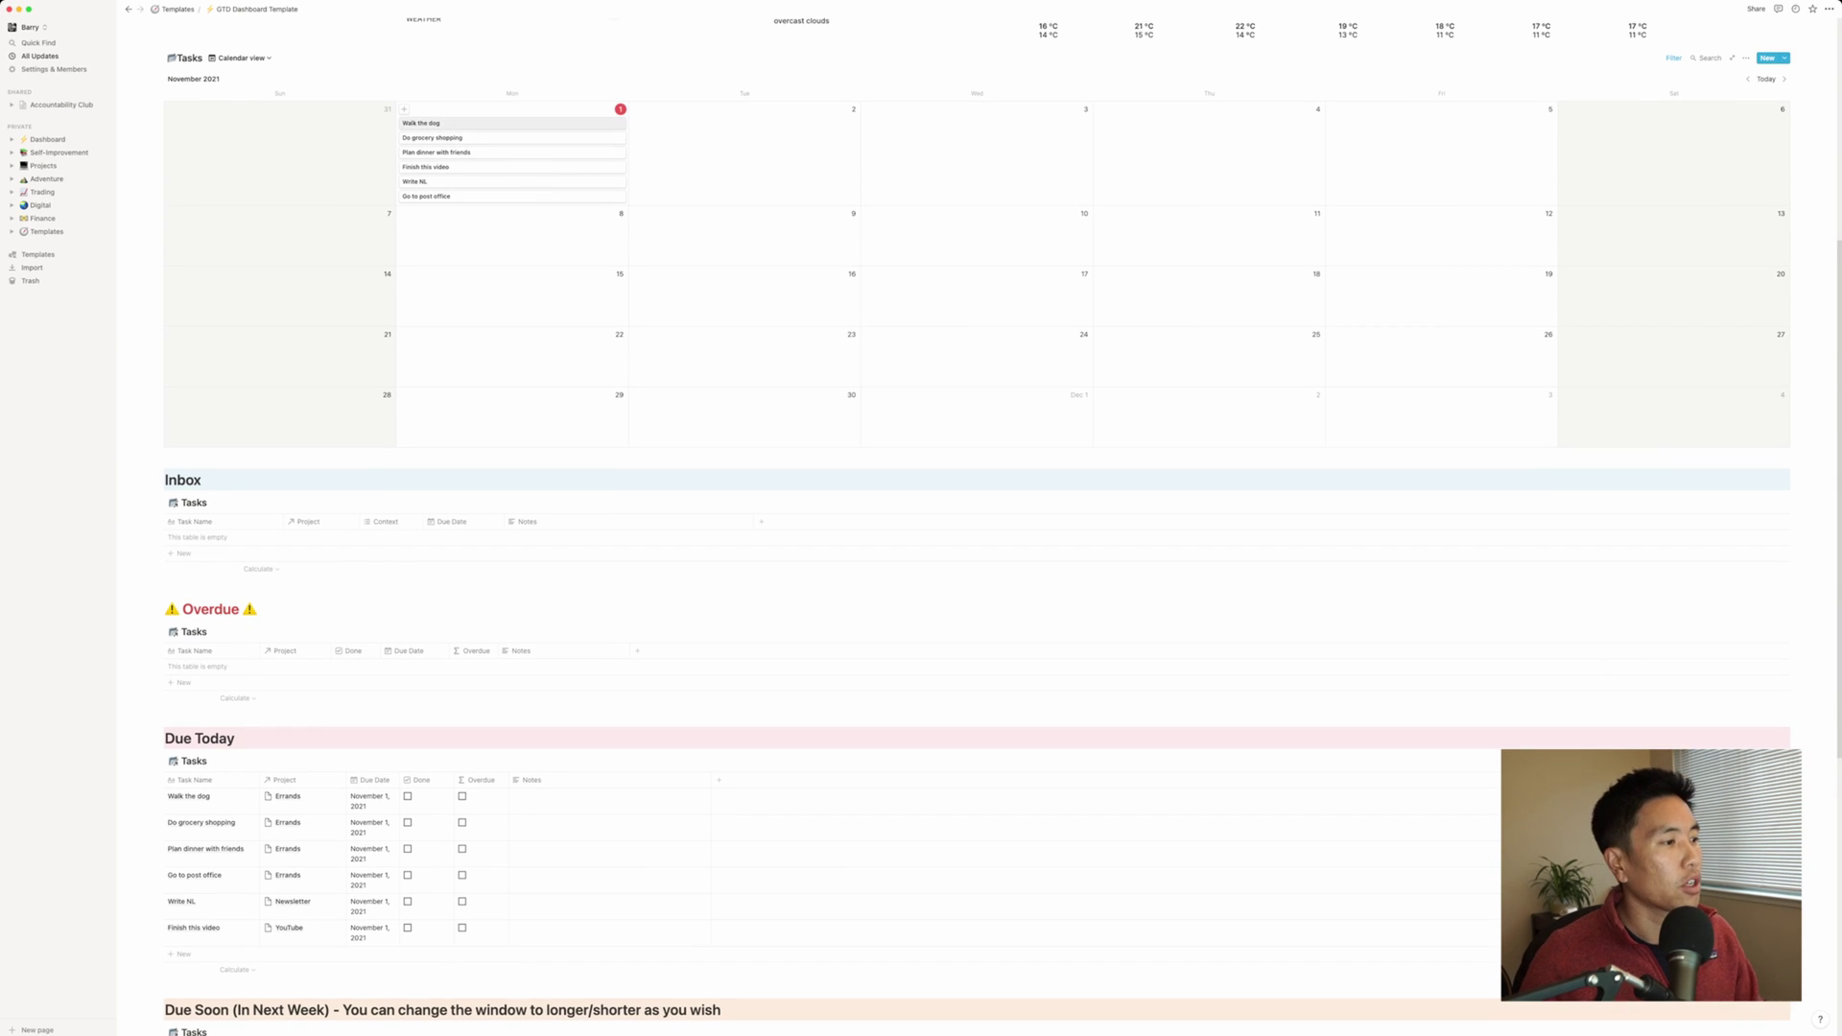
left_click(432, 123)
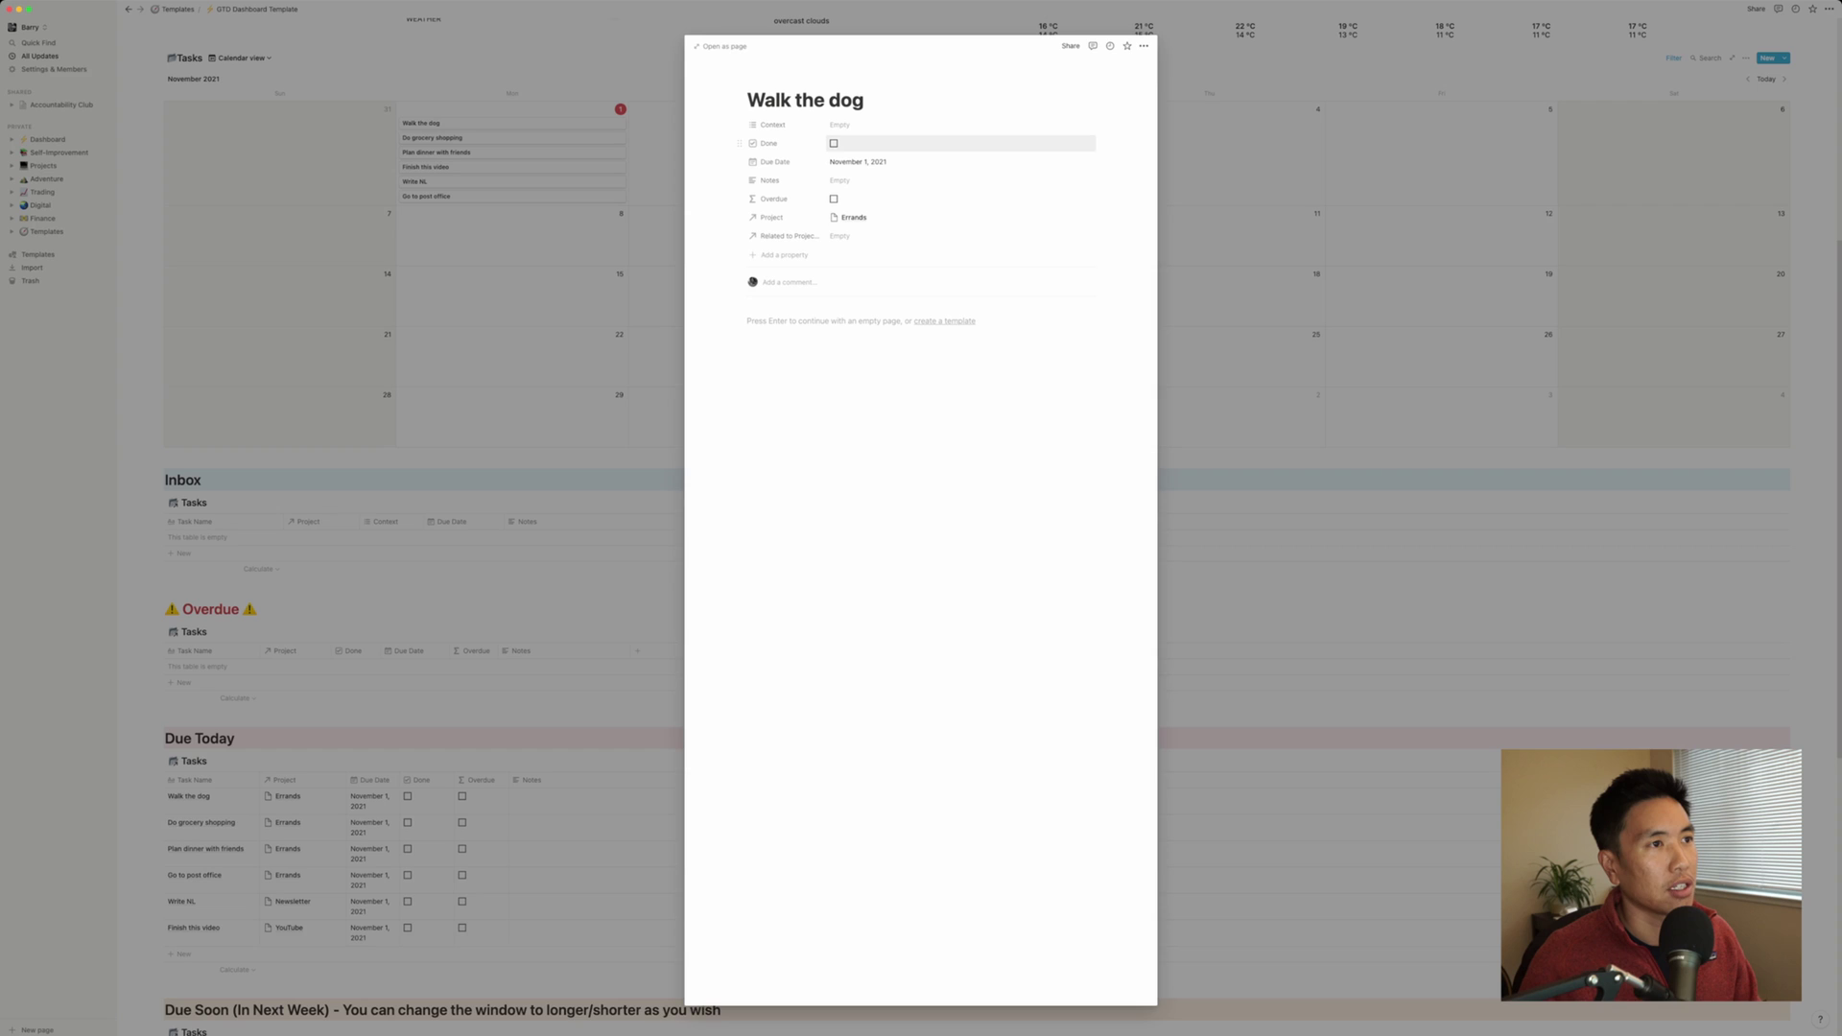
- Tick Walk the dog as Done, then open the Do grocery shopping task
left_click(833, 143)
key("Escape")
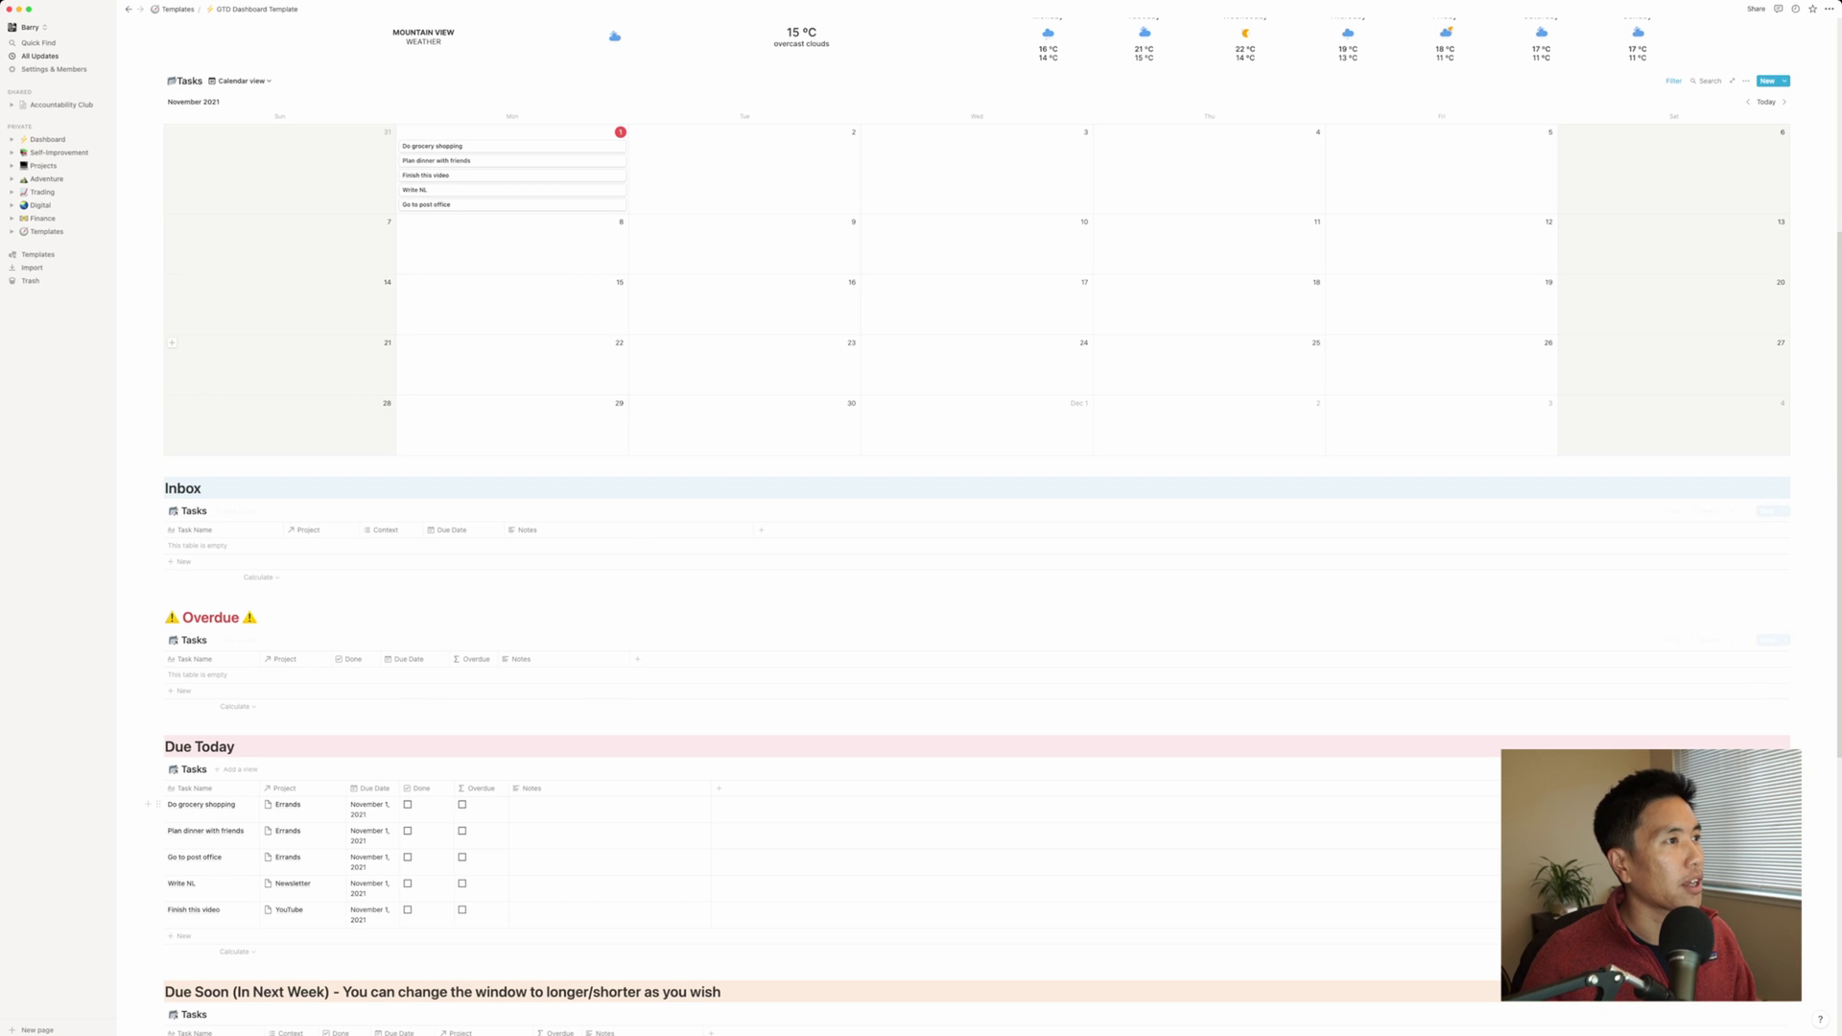
left_click(480, 146)
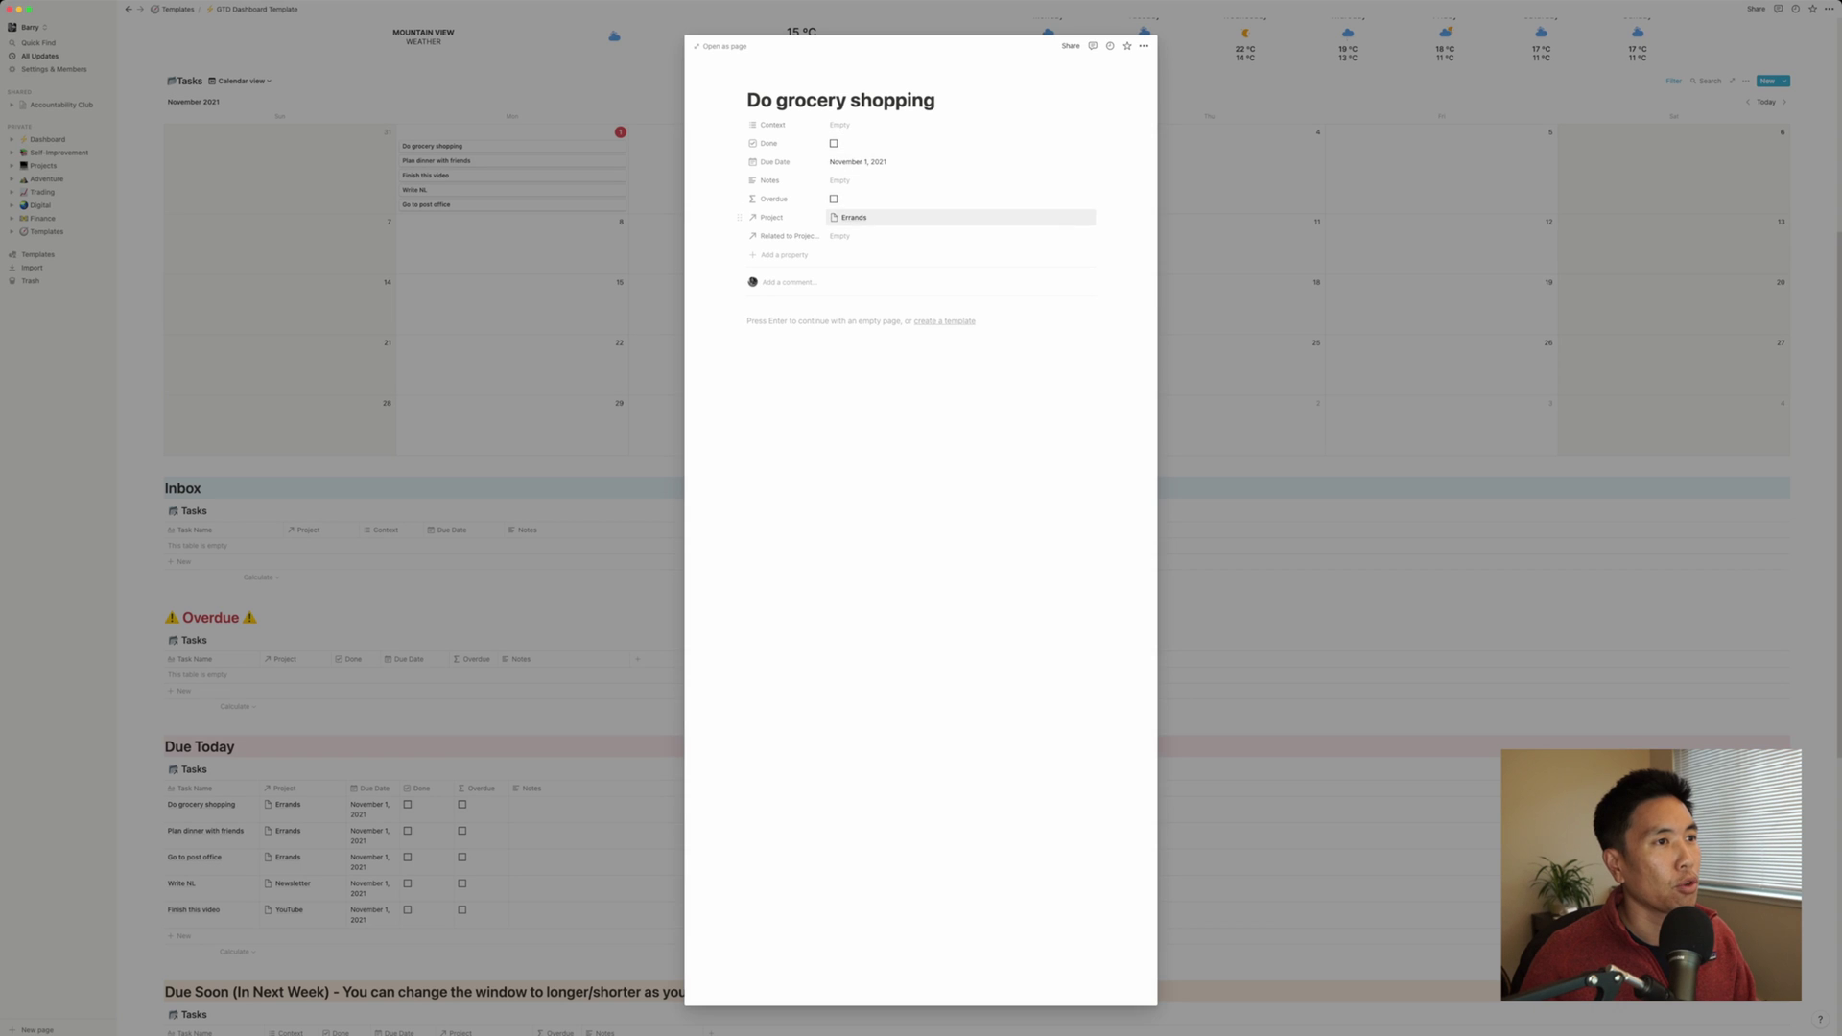
- Clear the Errands project from Do grocery shopping and close its page
left_click(864, 216)
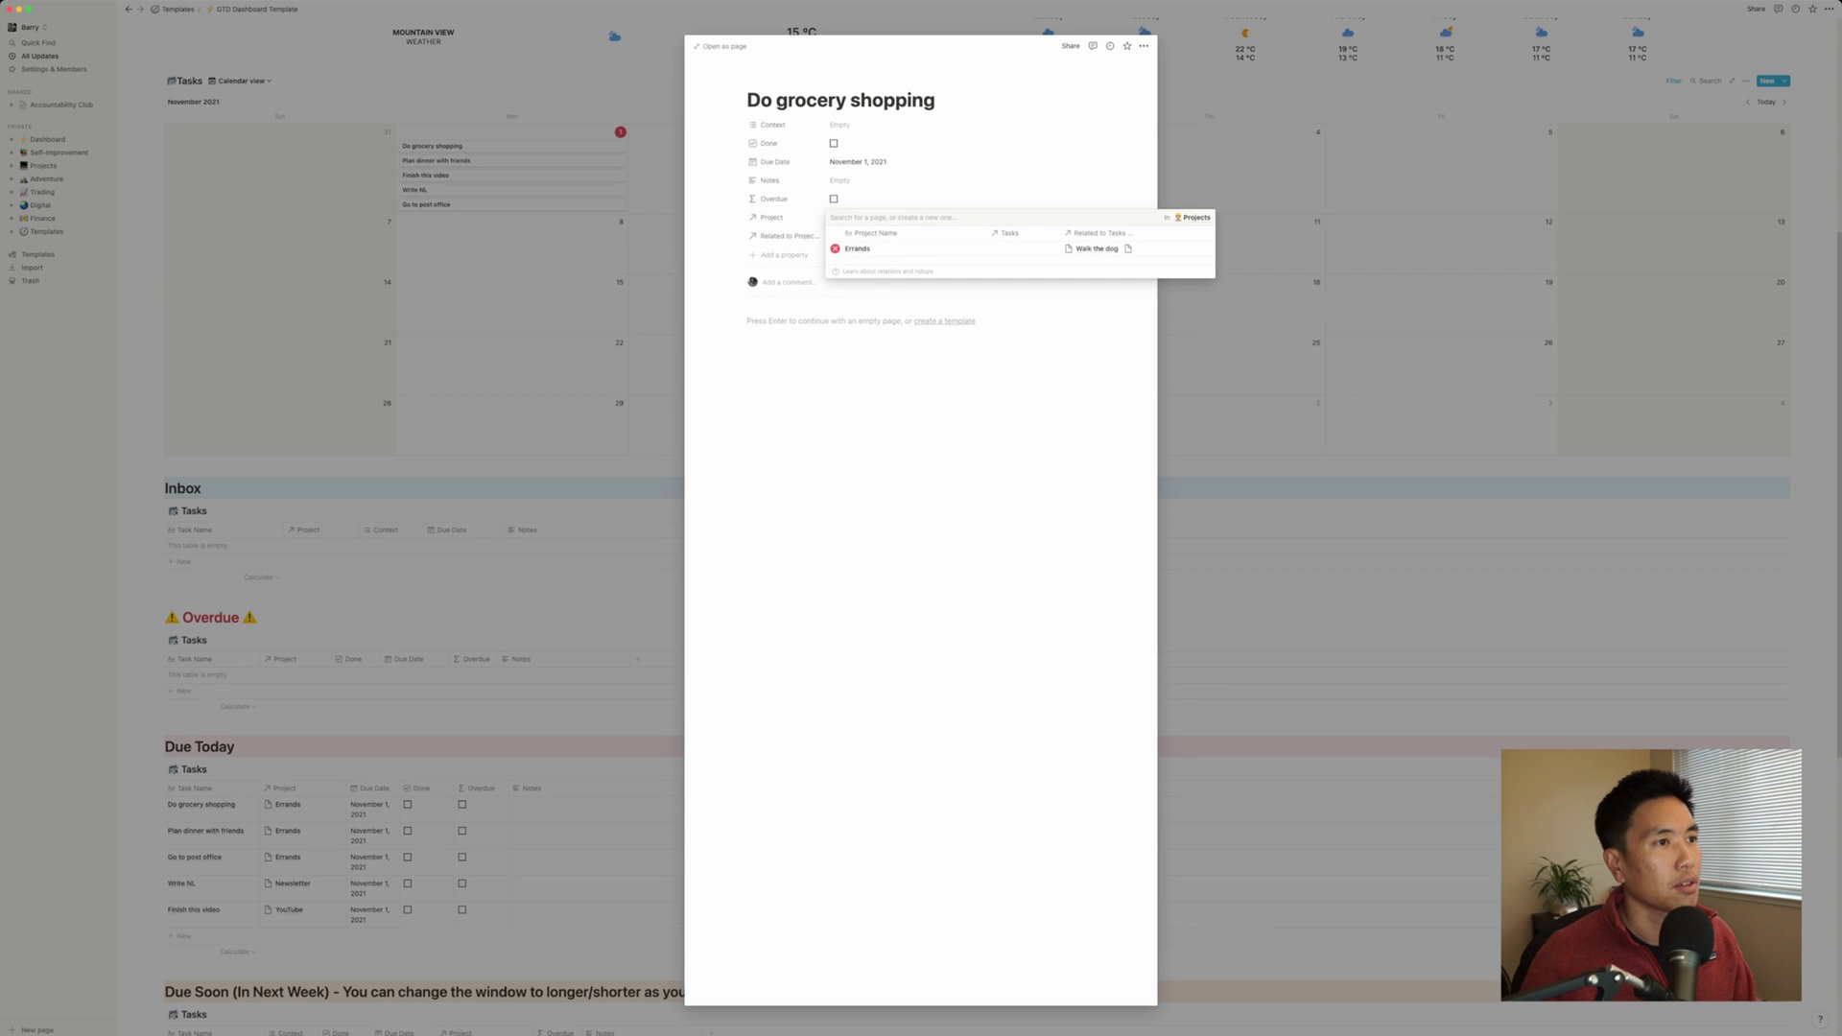
key("BackSpace")
key("Escape")
key("Escape")
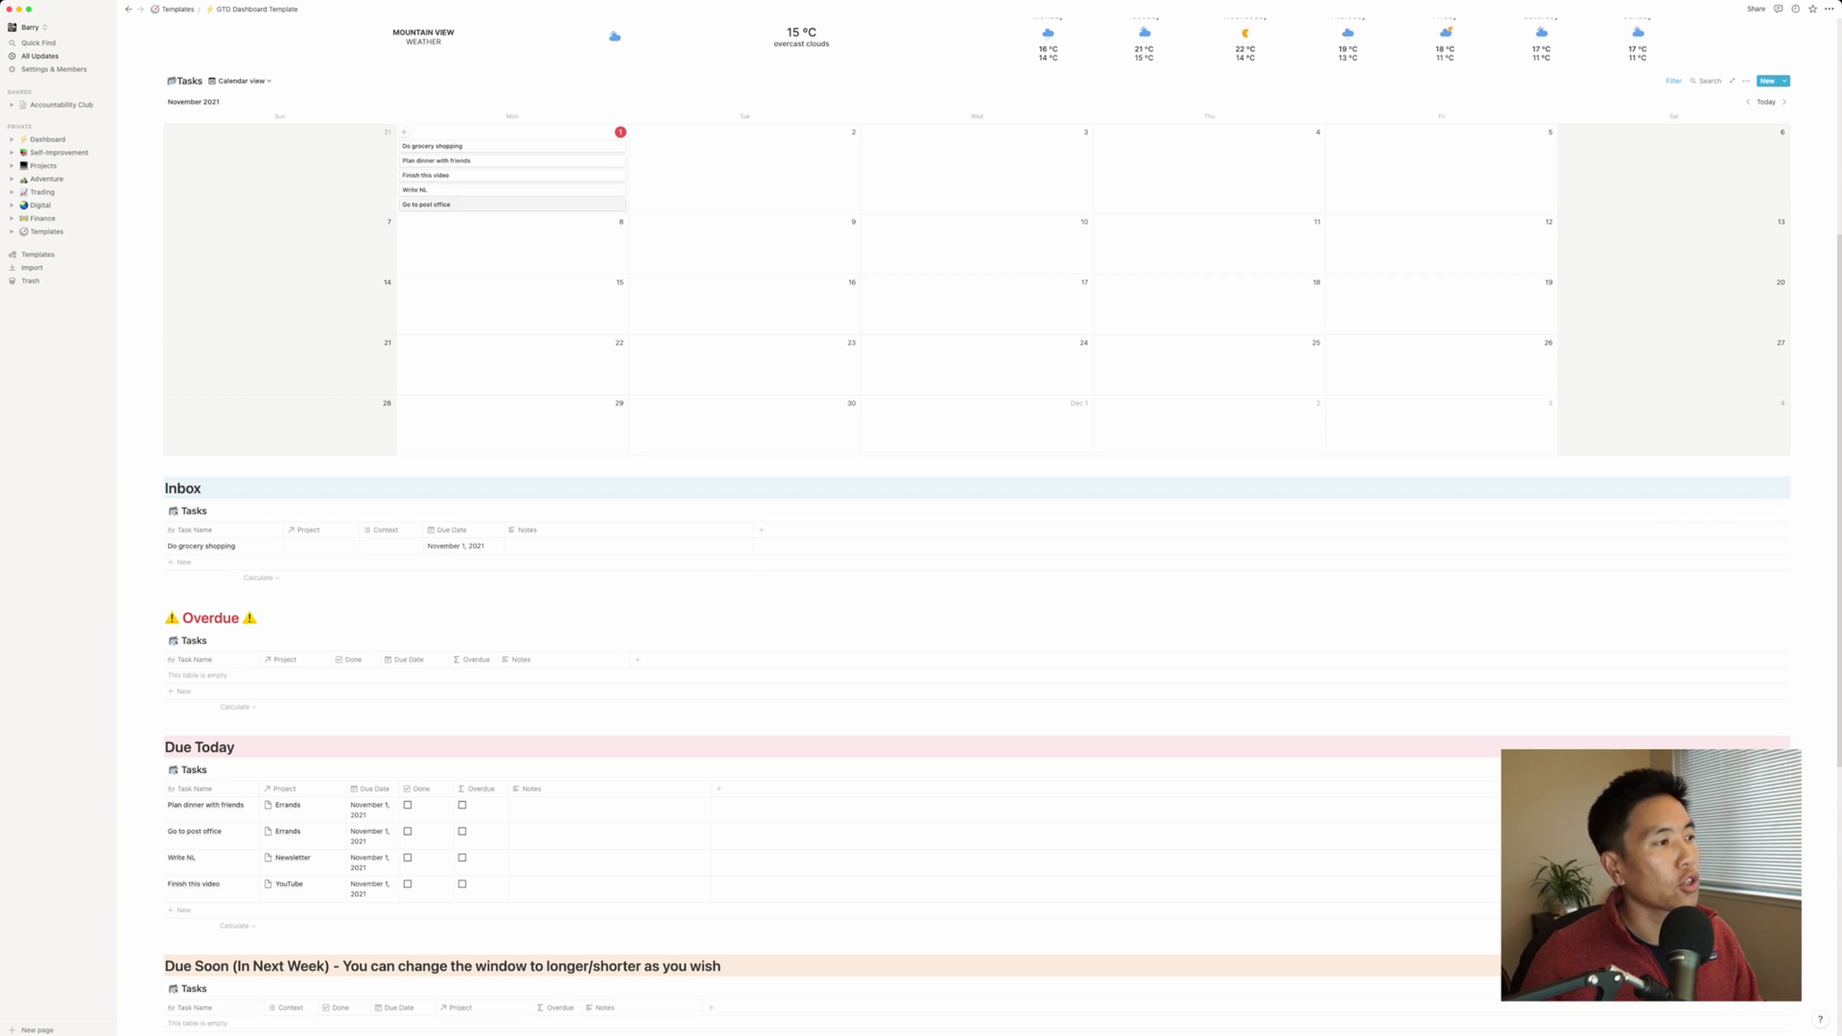
- Add sample 'Notes:' bullets to Do grocery shopping, then delete them so the body stays empty
left_click(460, 146)
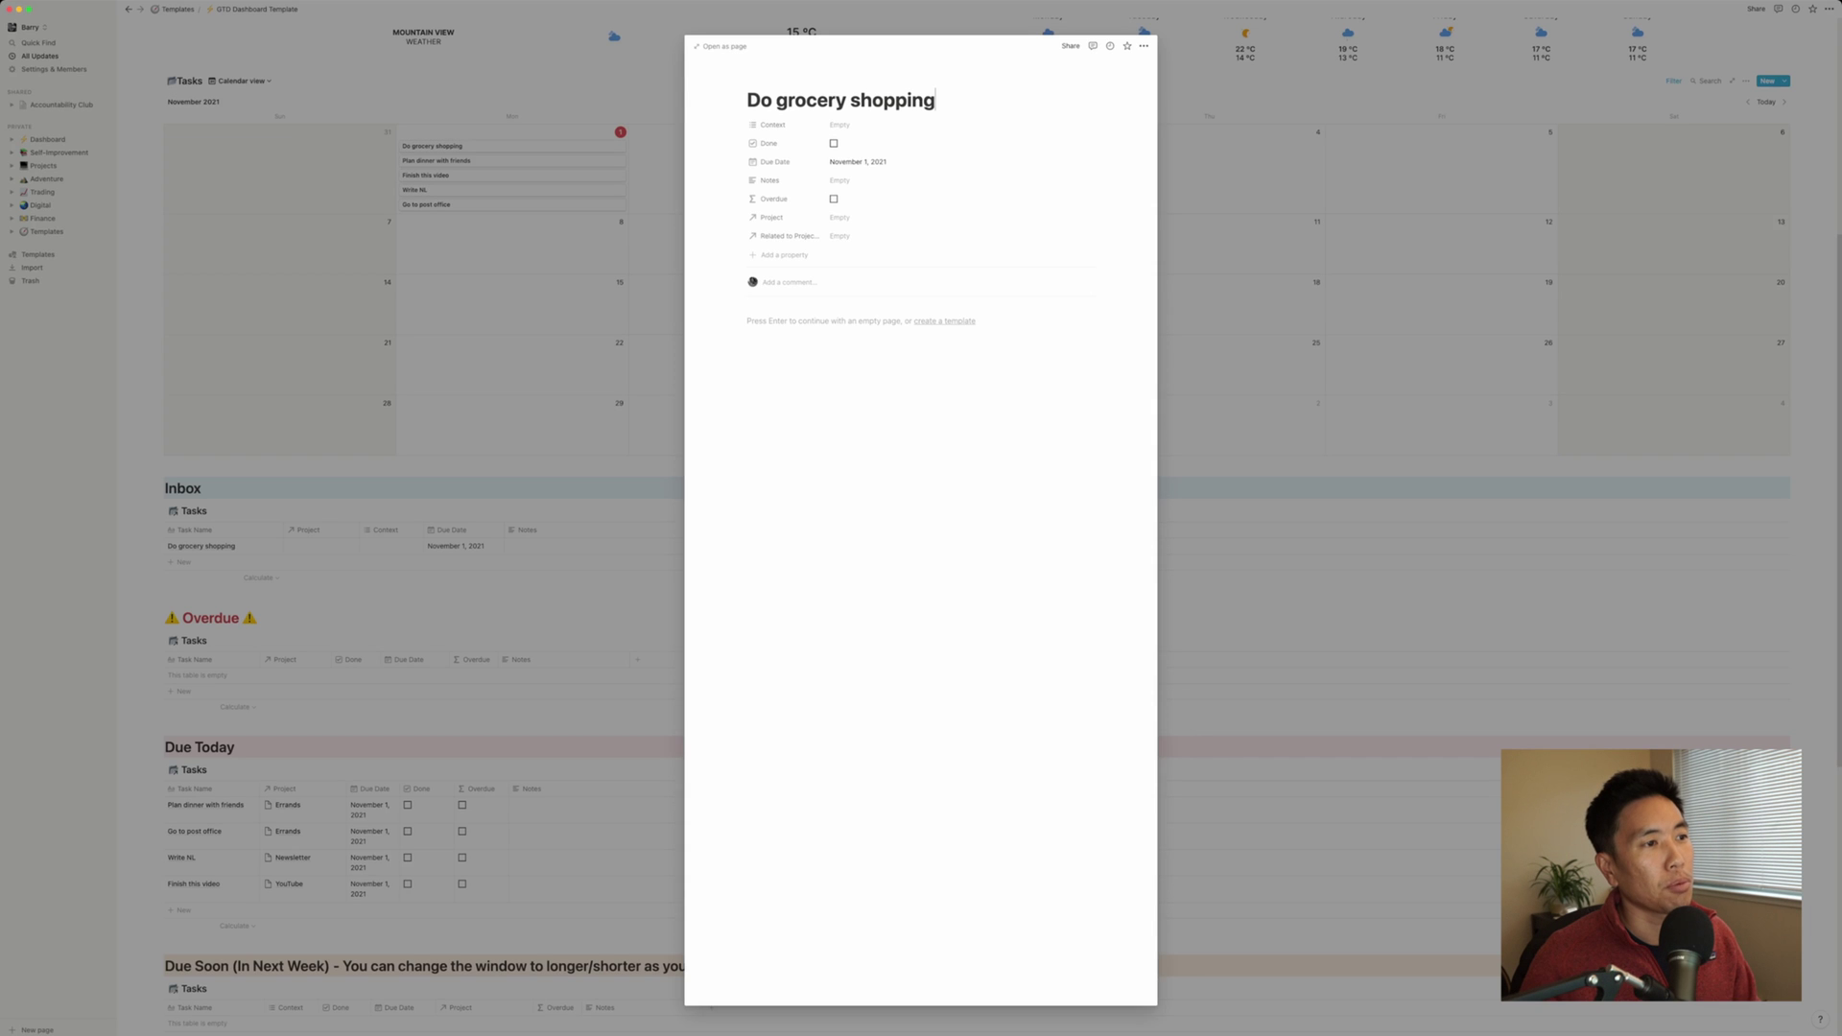
key("Return")
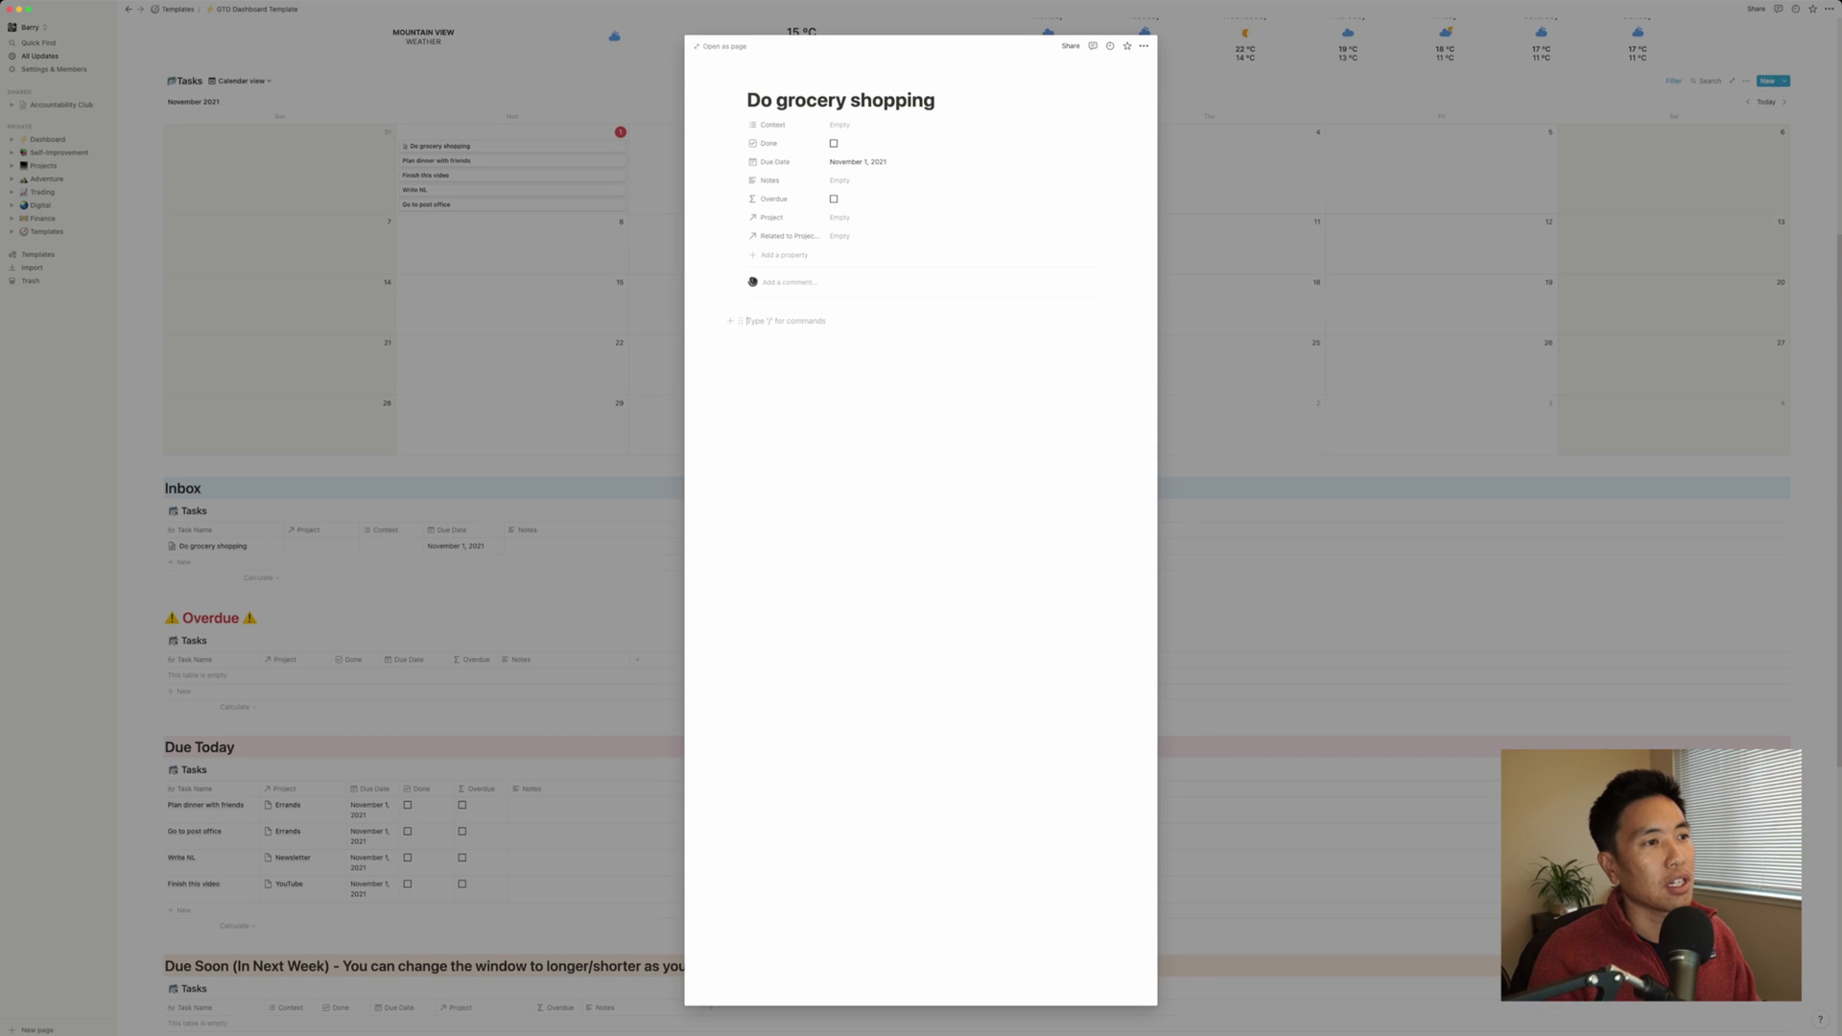
type("Notes:")
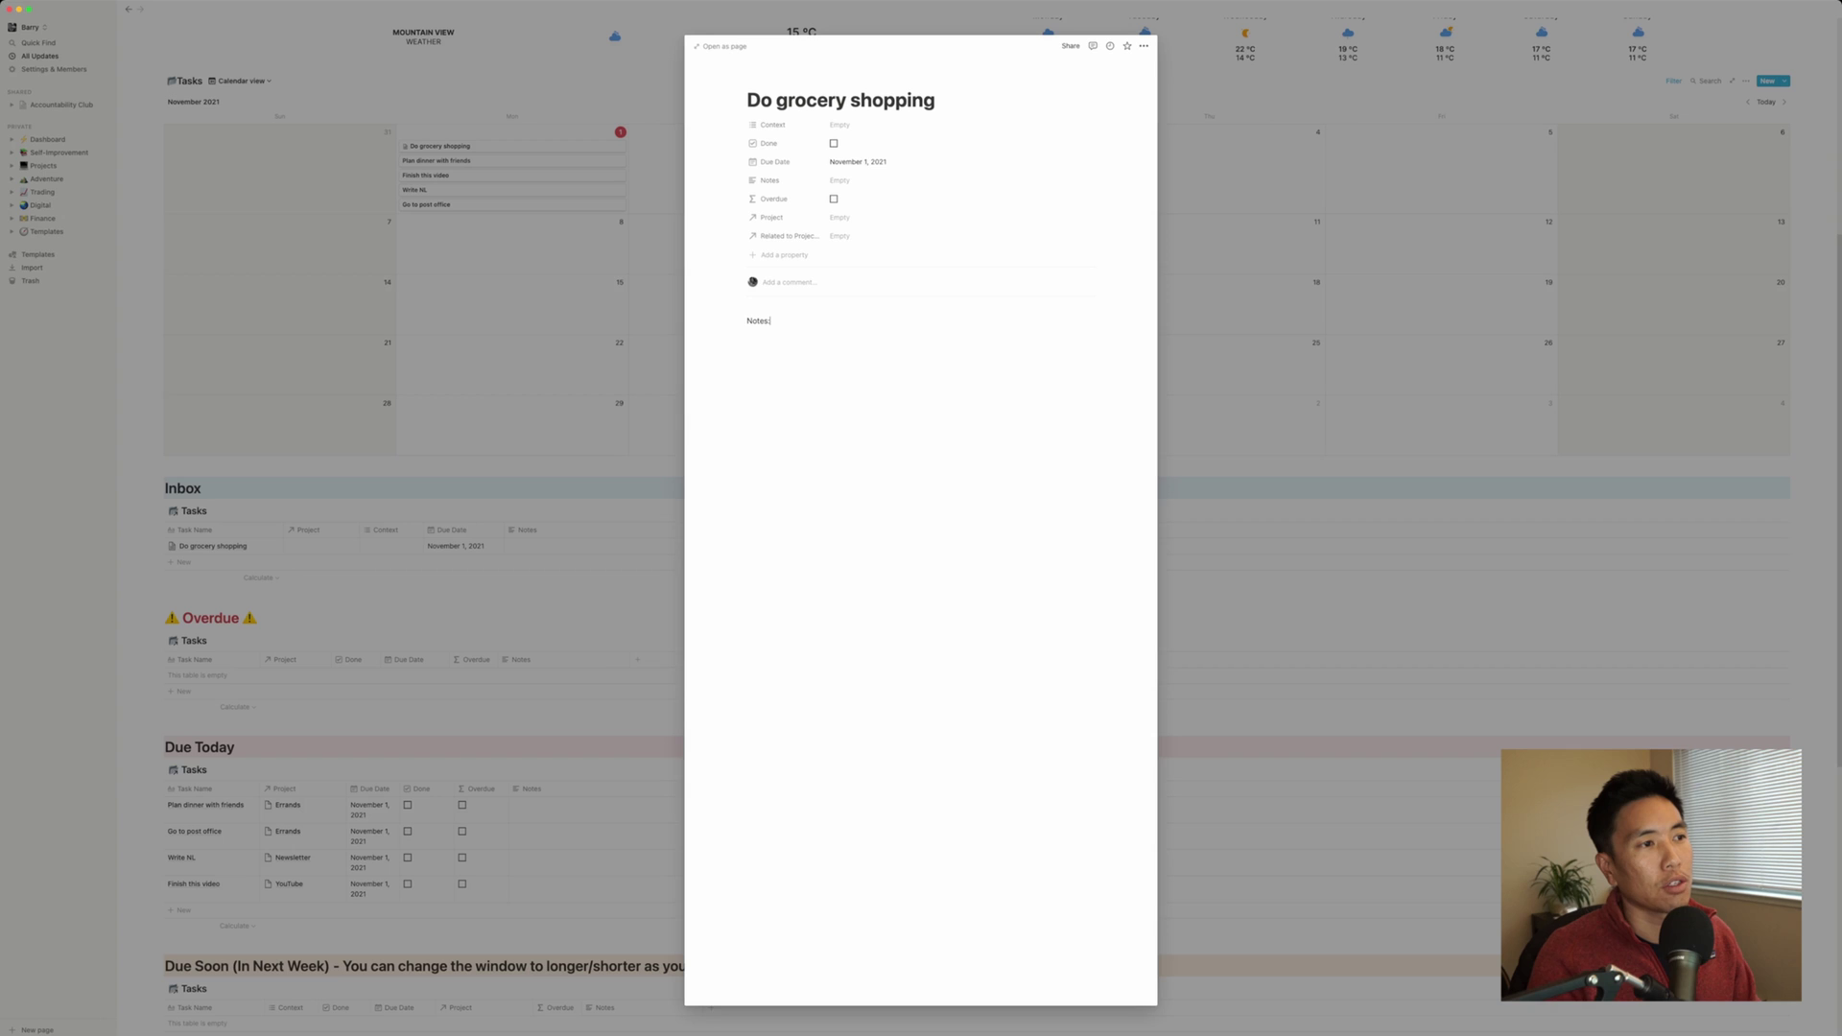
key("Return")
type("-")
key("Return")
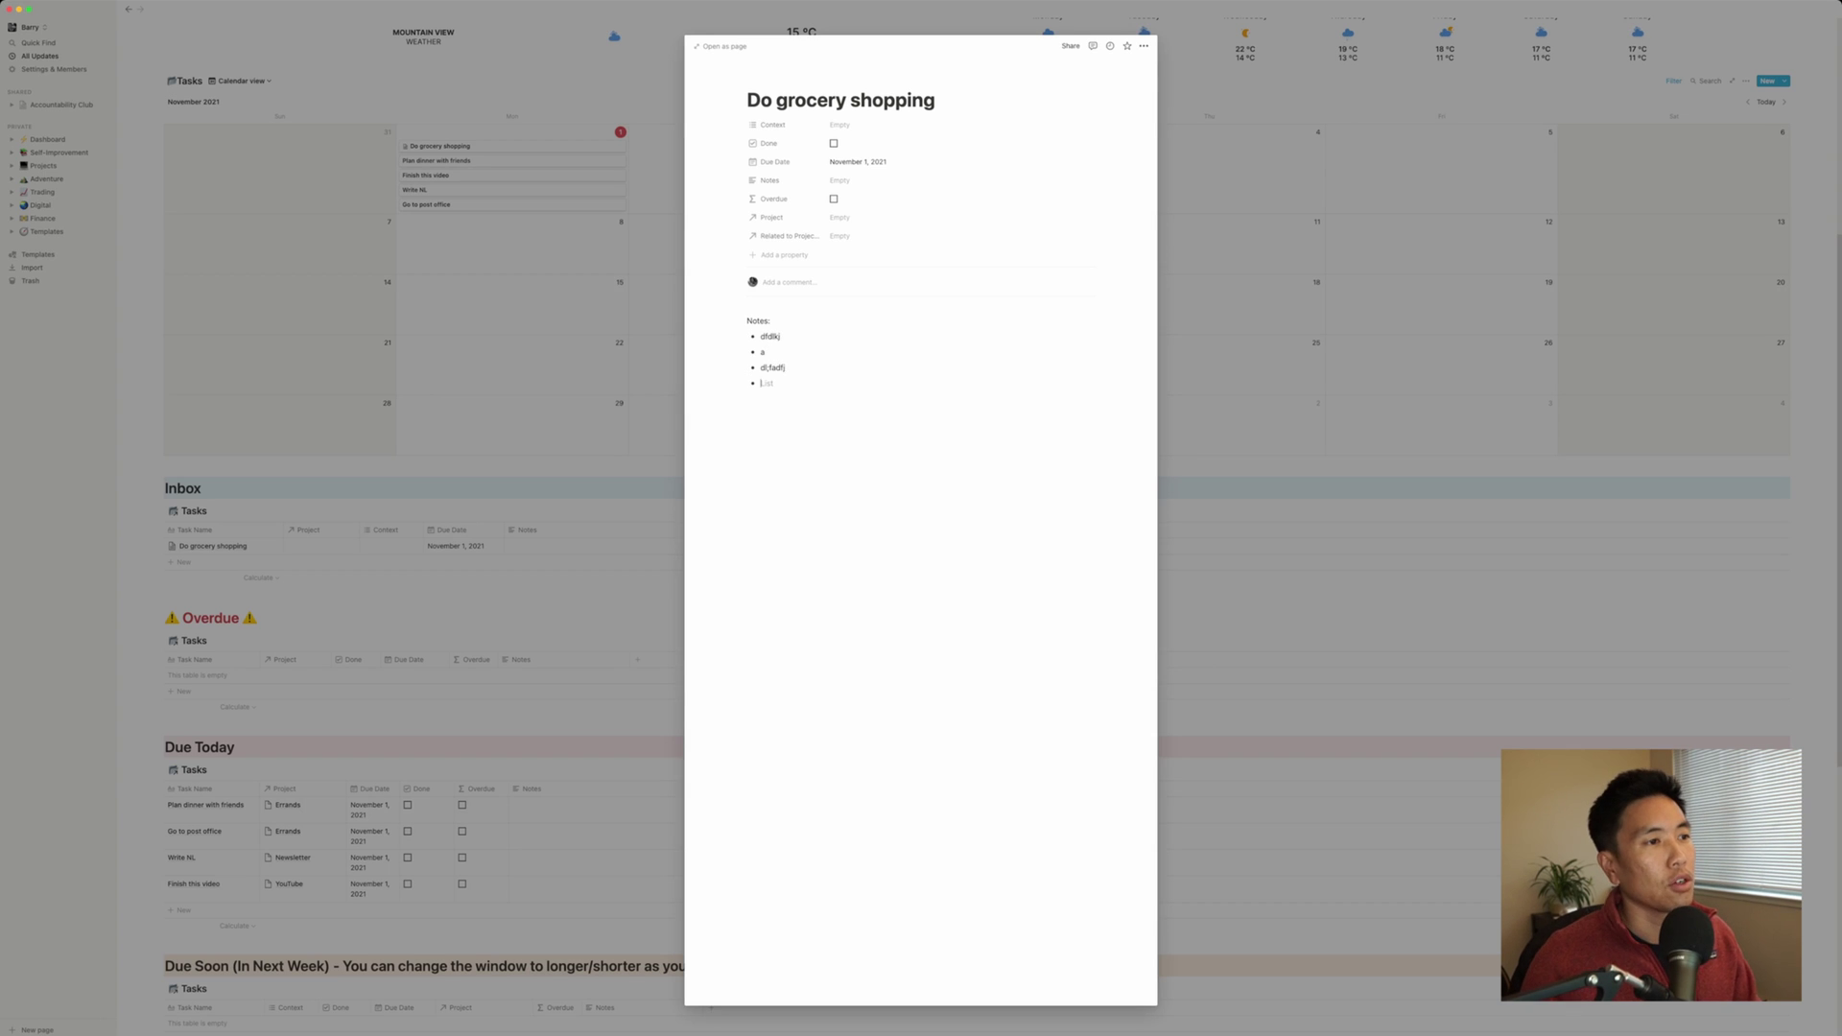
key("super+a")
key("BackSpace")
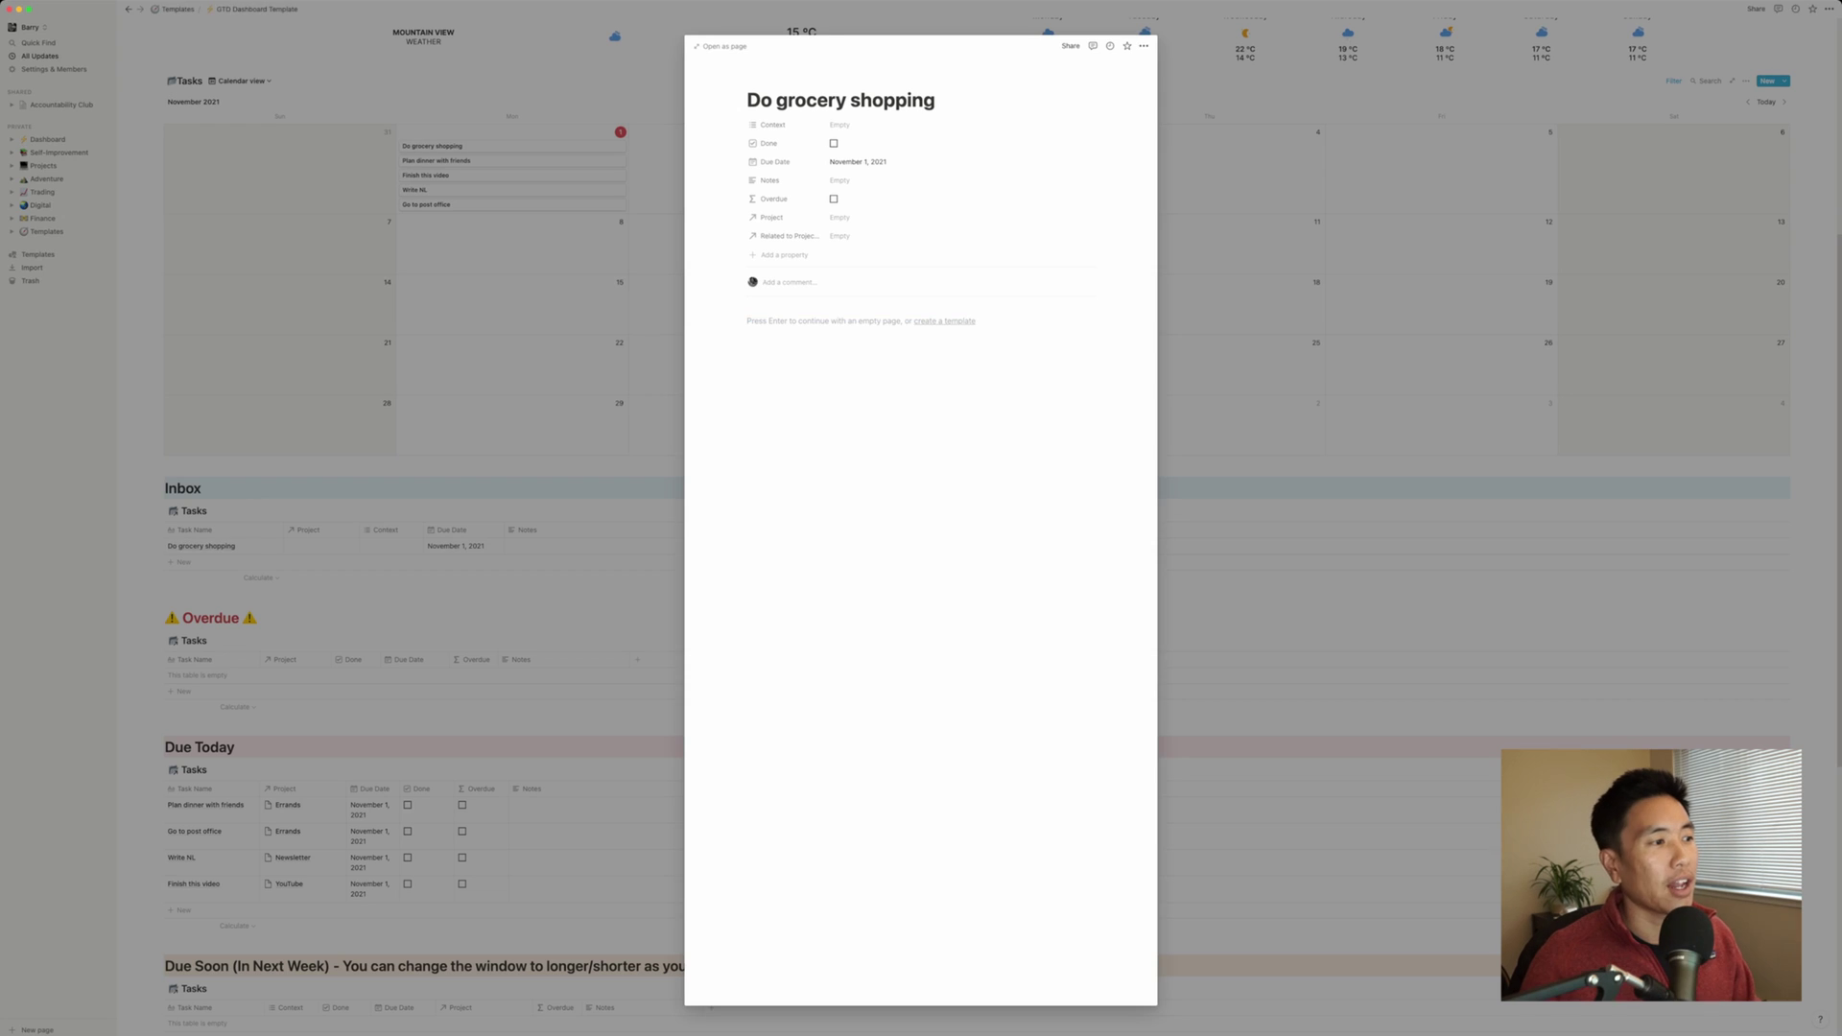
key("Escape")
left_click(393, 546)
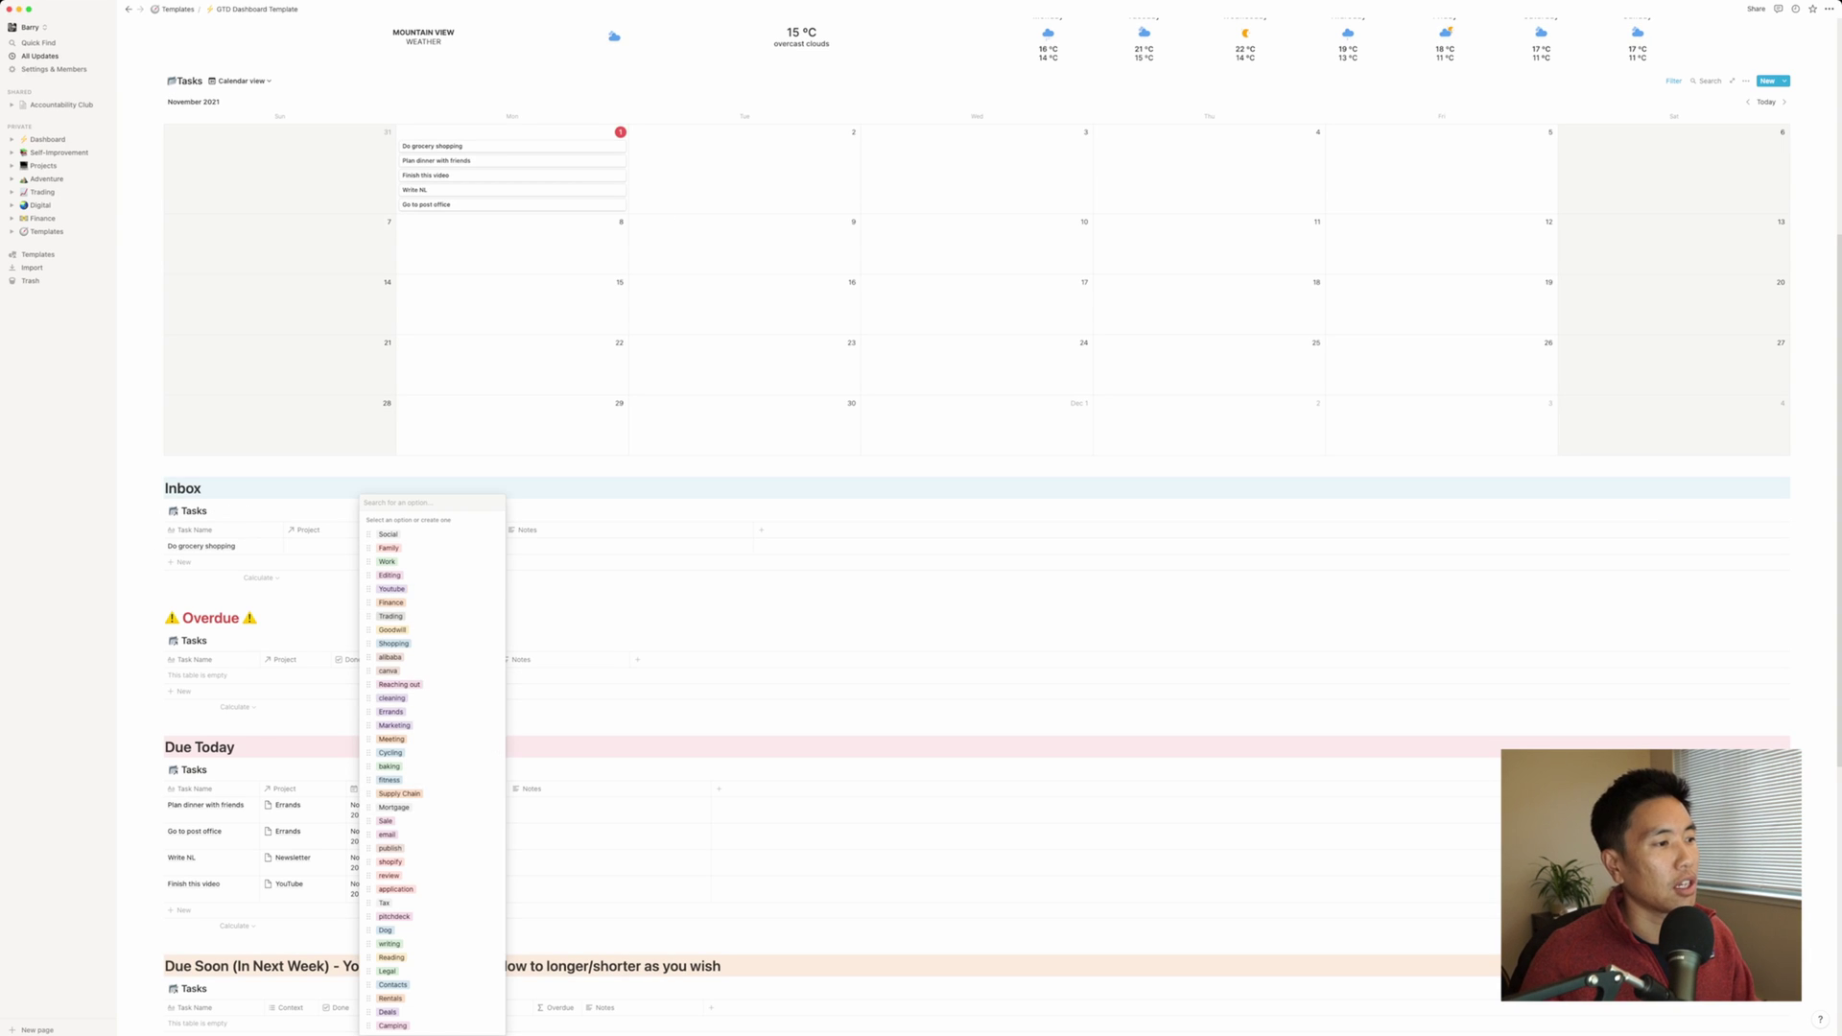
- Dismiss the Context options and set Do grocery shopping's project back to Errands
key("Escape")
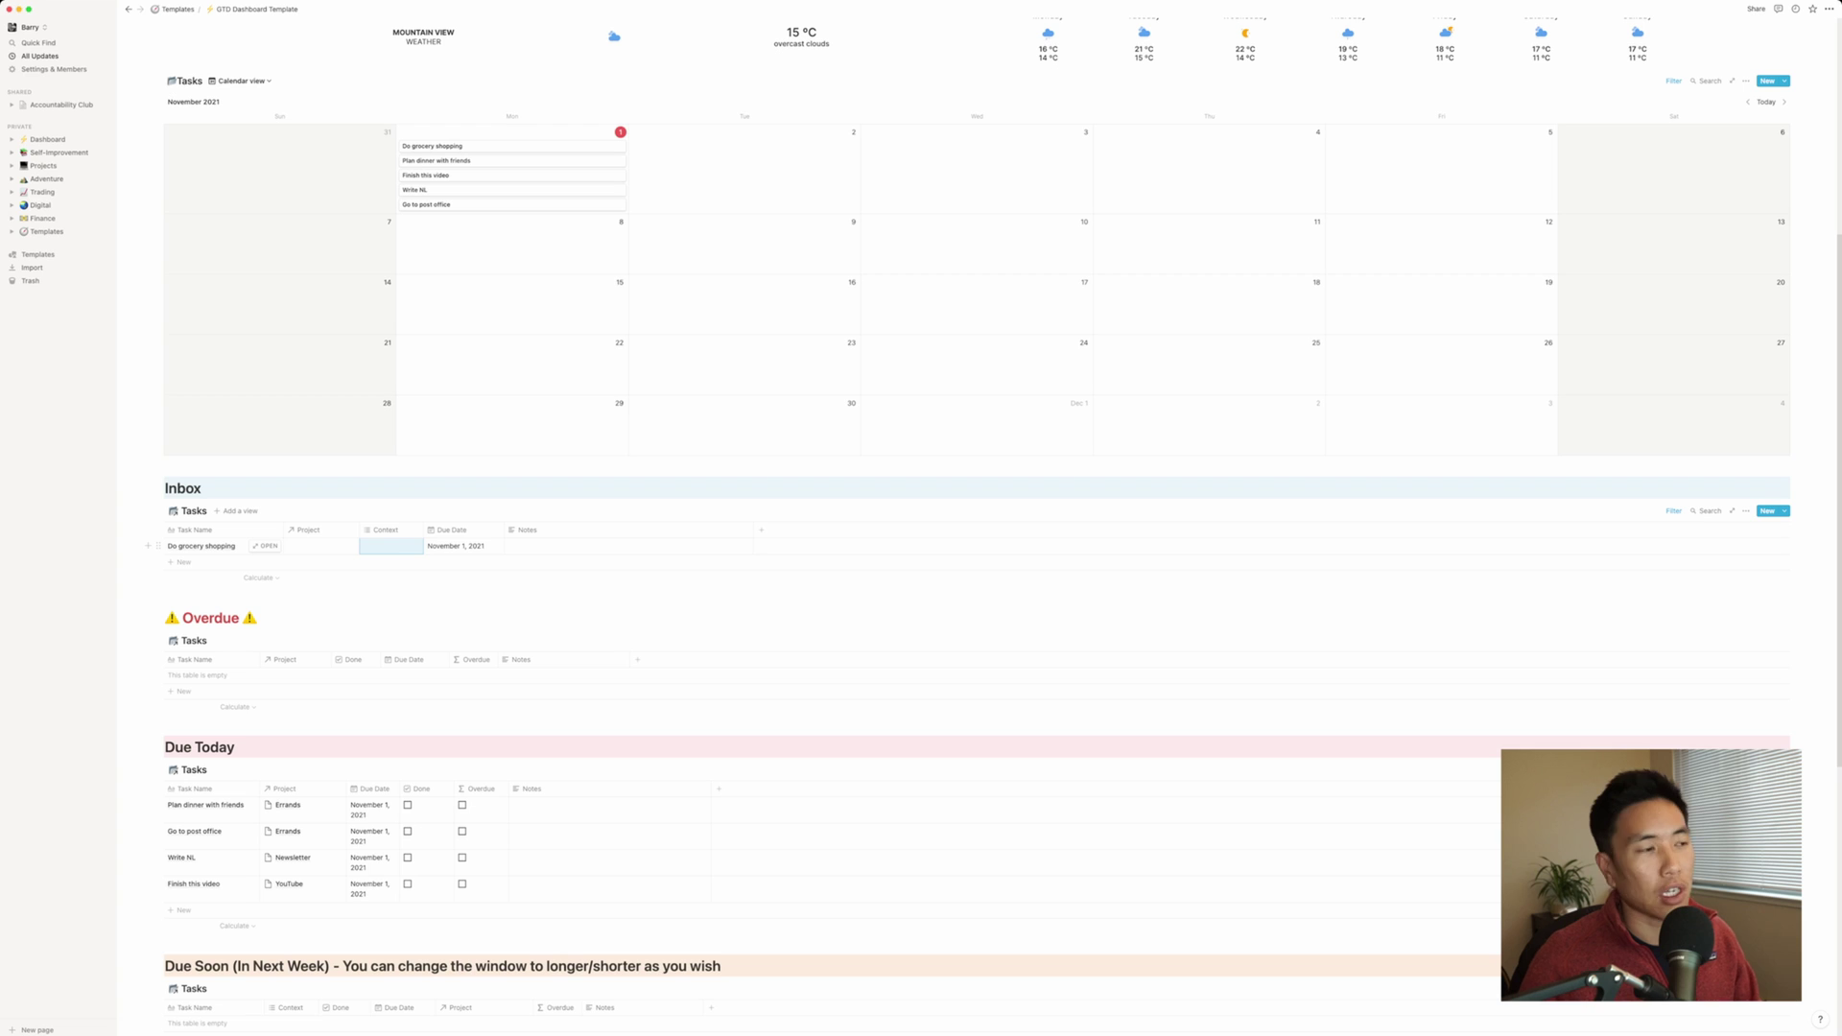
left_click(317, 546)
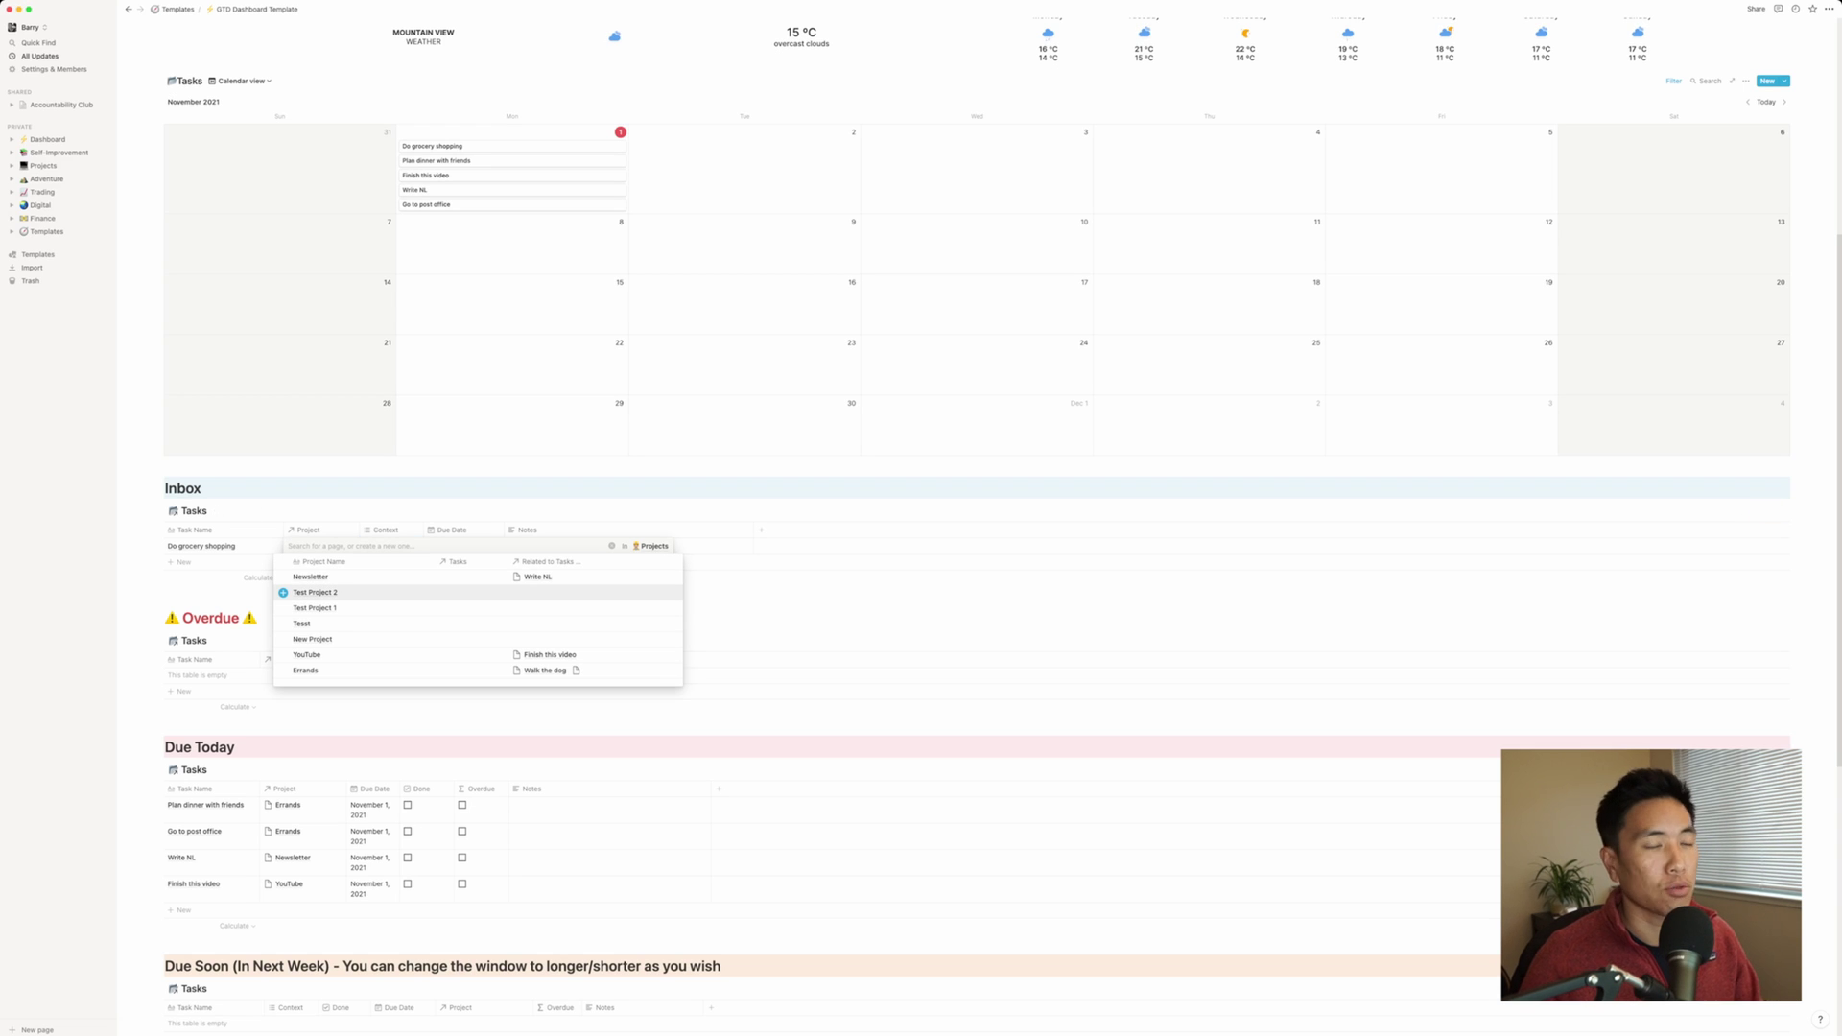
key("Up")
key("Down")
key("Down")
key("Down")
key("Down")
key("Down")
key("Down")
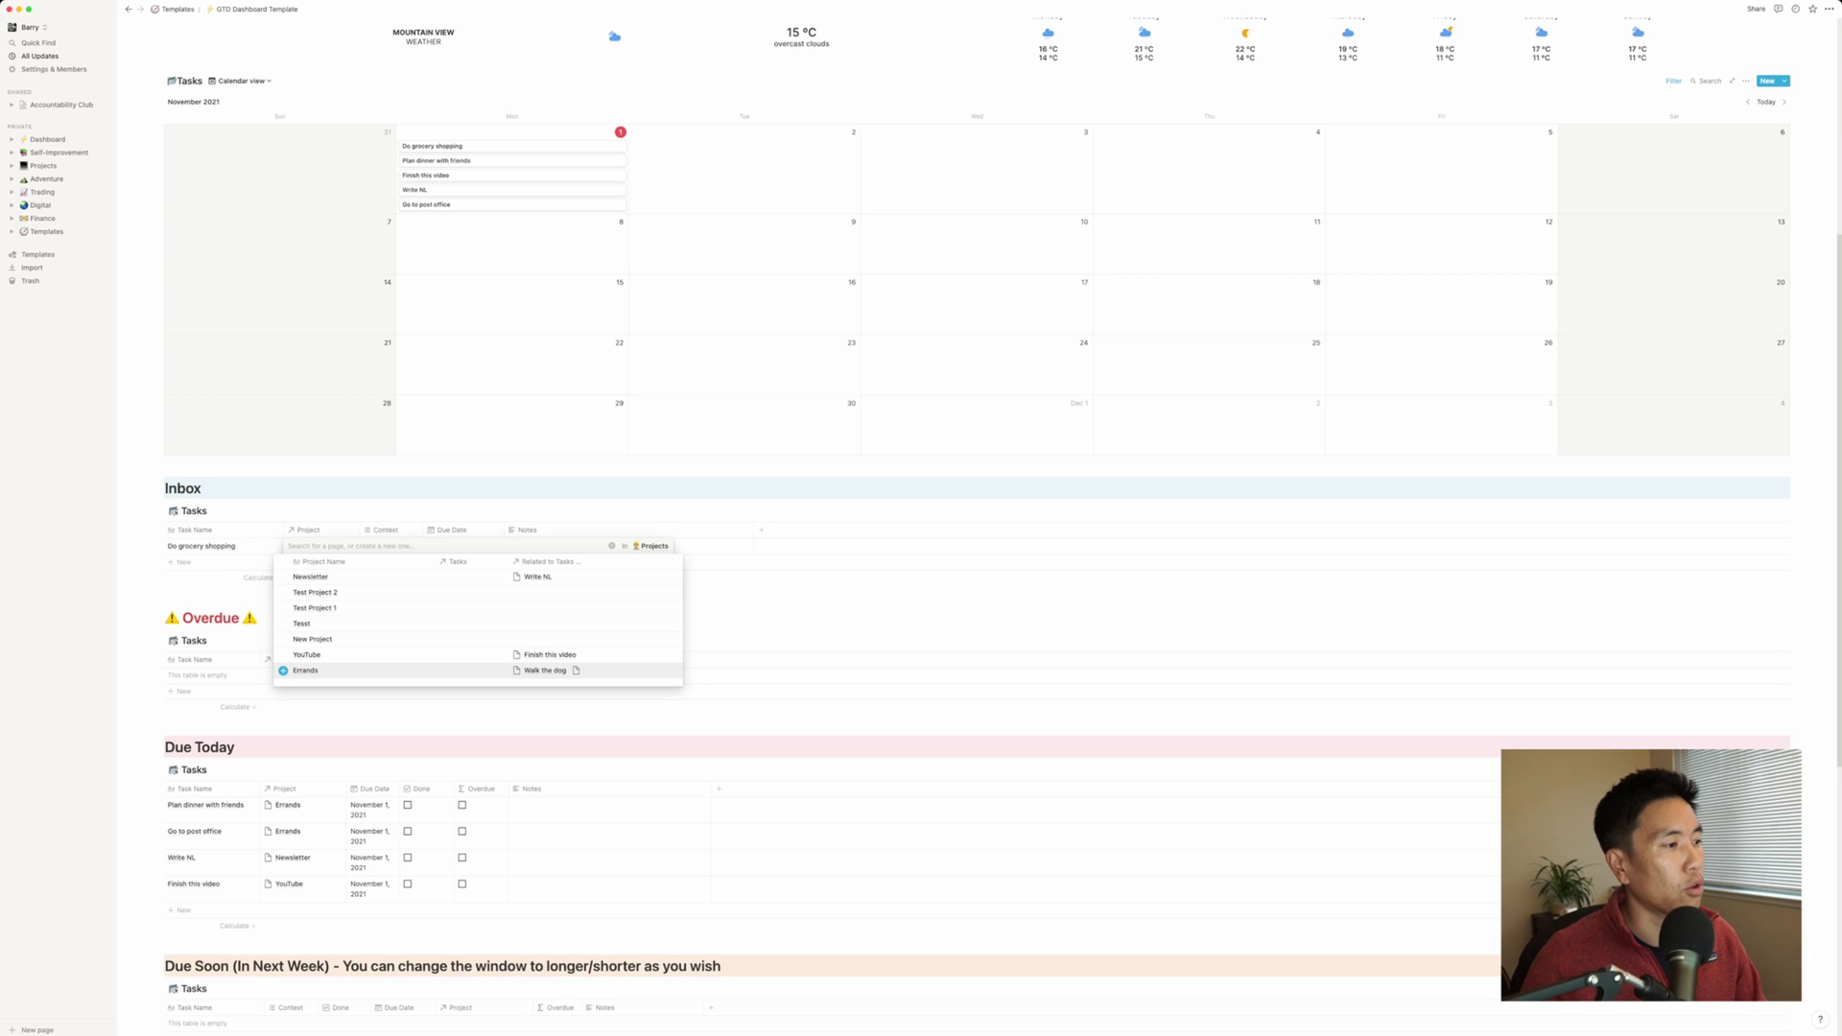
key("Up")
key("Up")
key("Down")
key("Down")
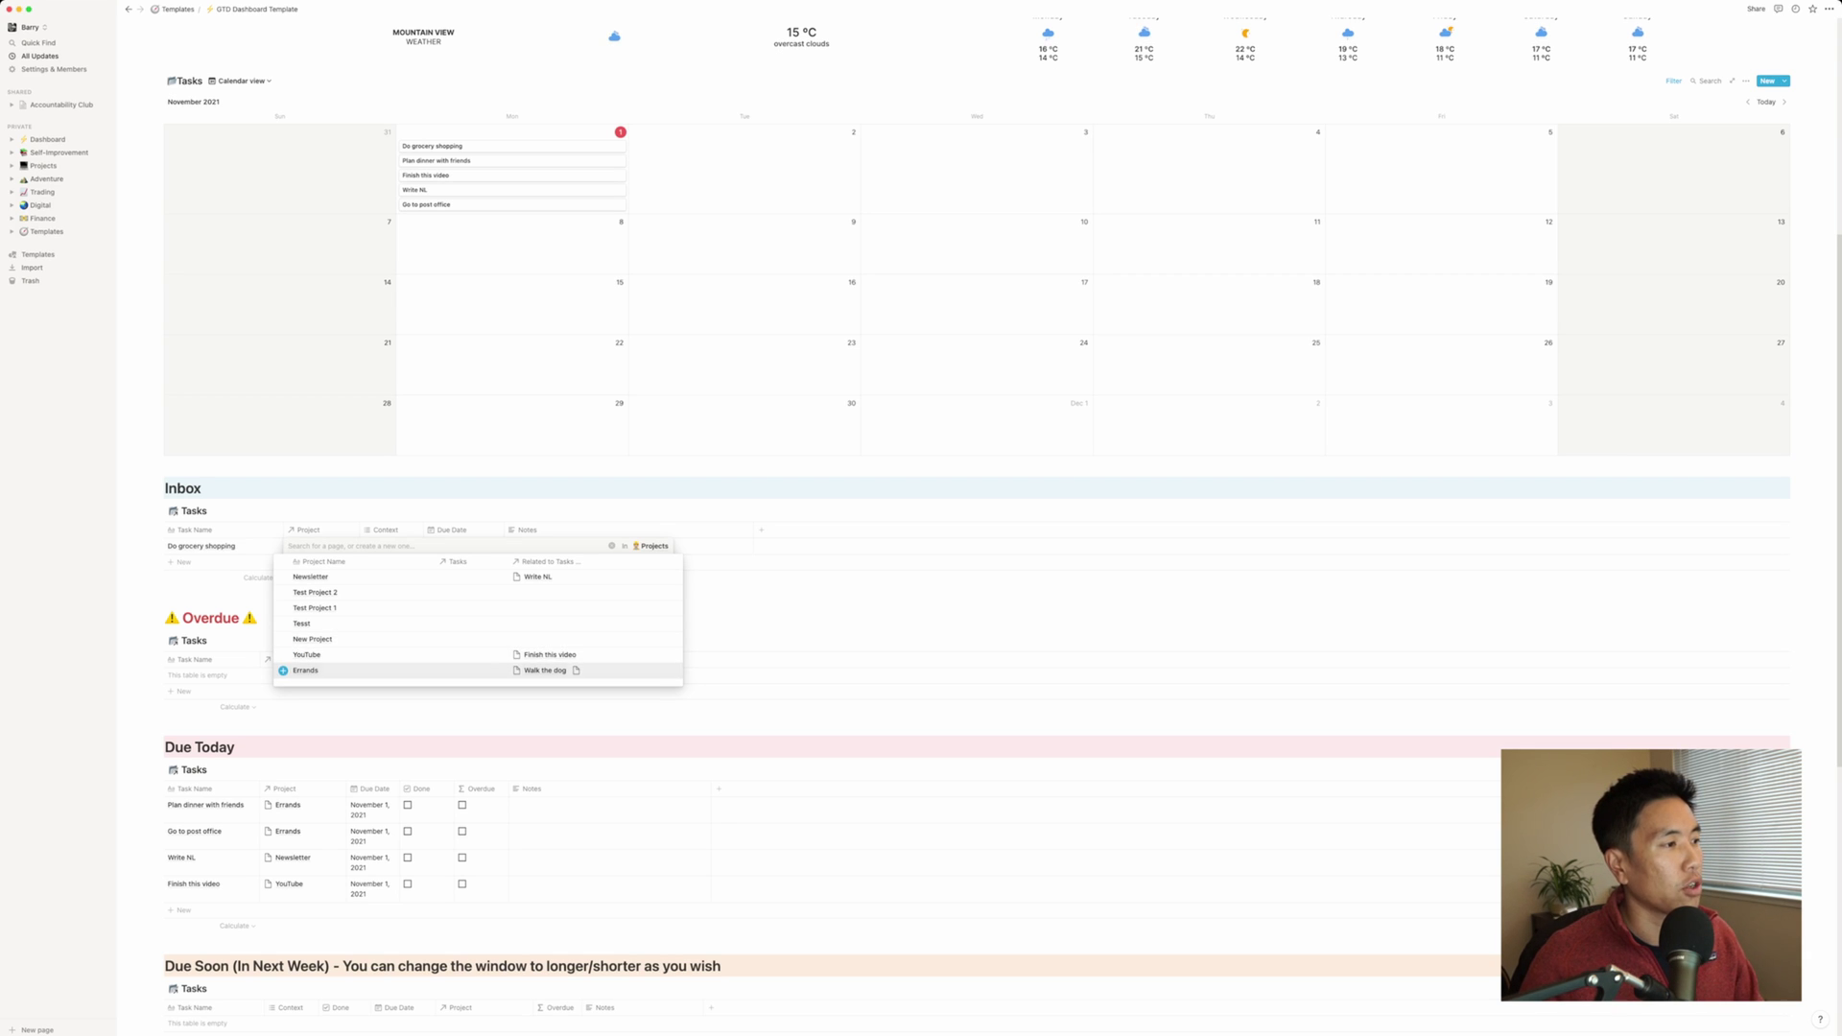
key("Return")
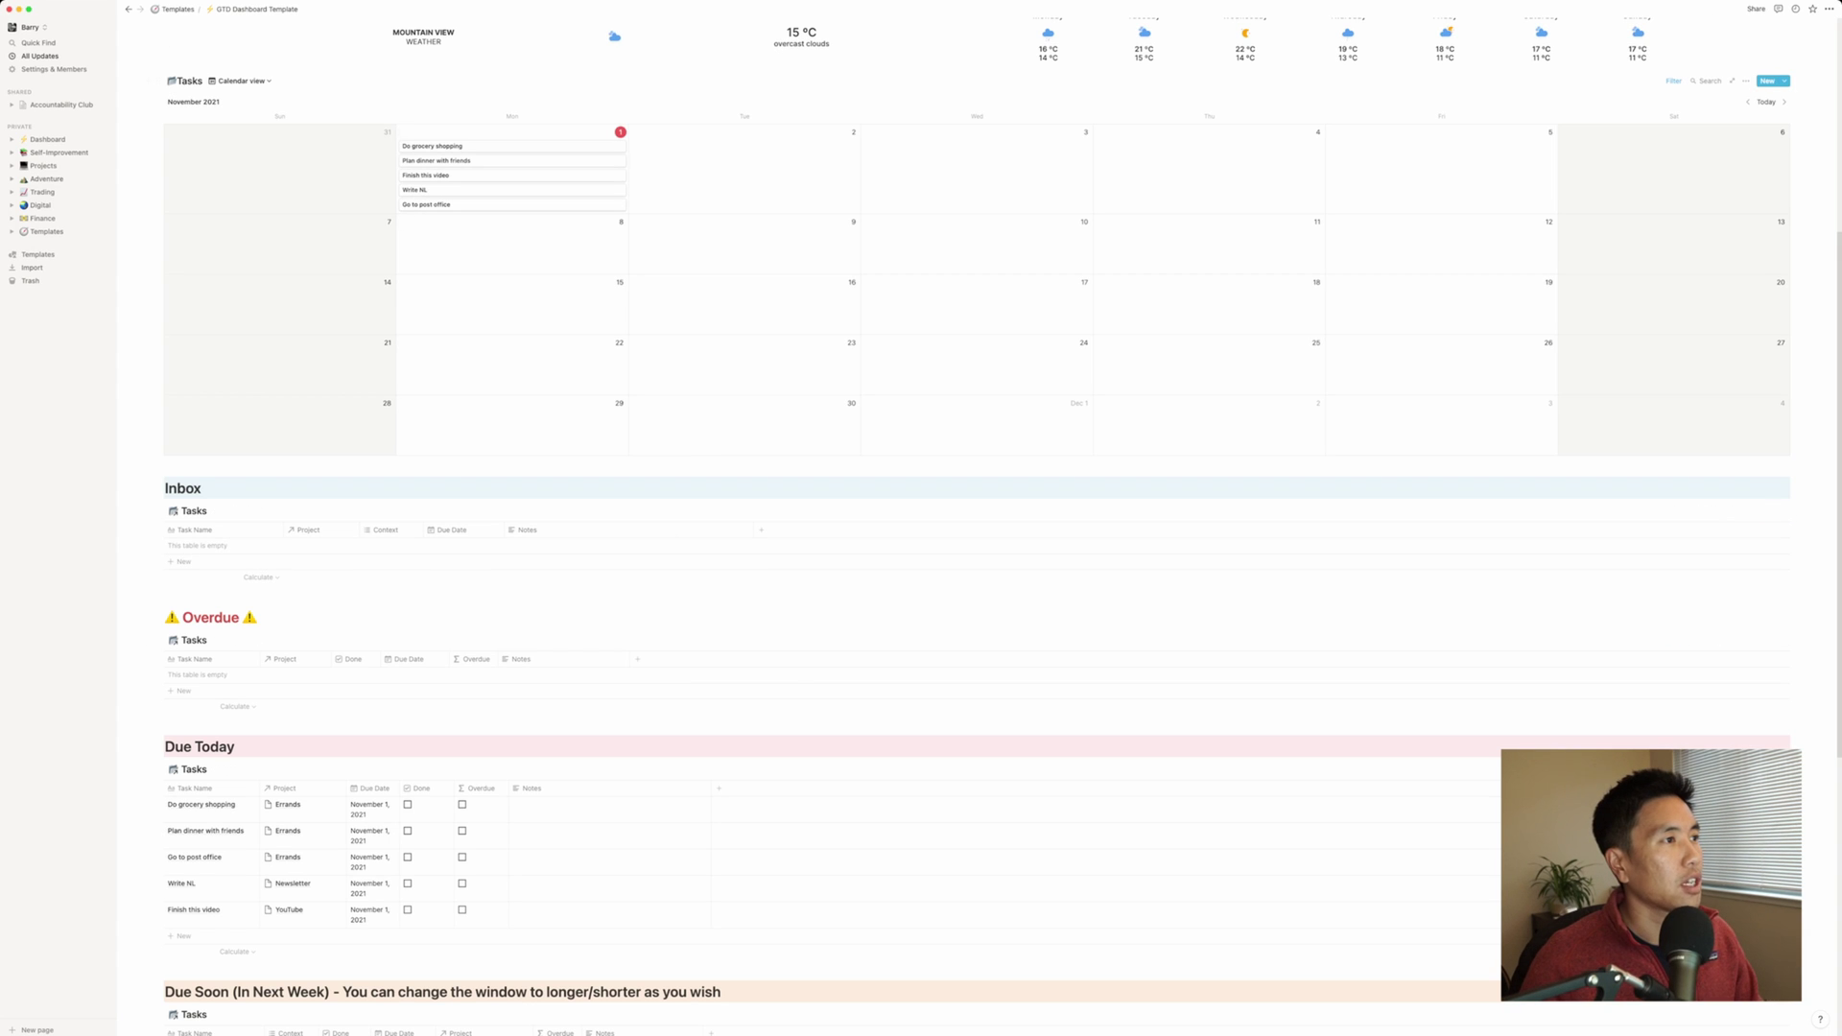
- Mark Do grocery shopping as Done from its task page
left_click(451, 146)
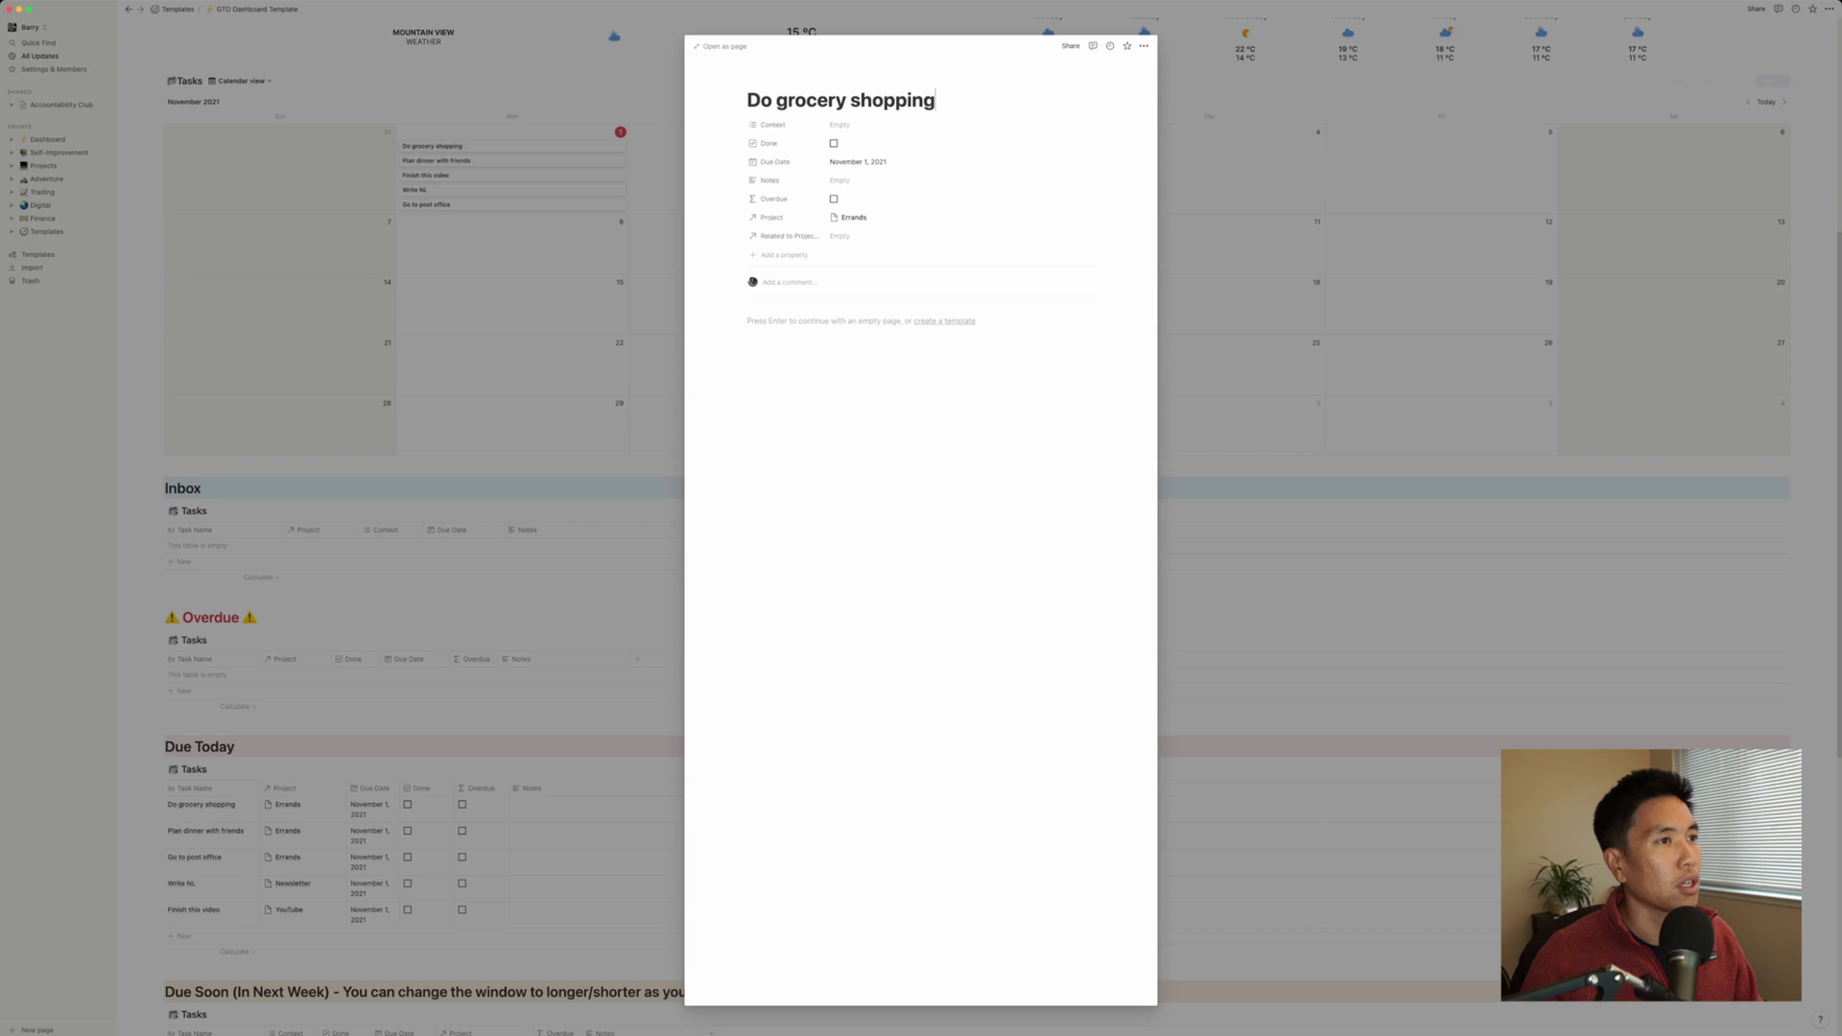
left_click(834, 143)
left_click(508, 175)
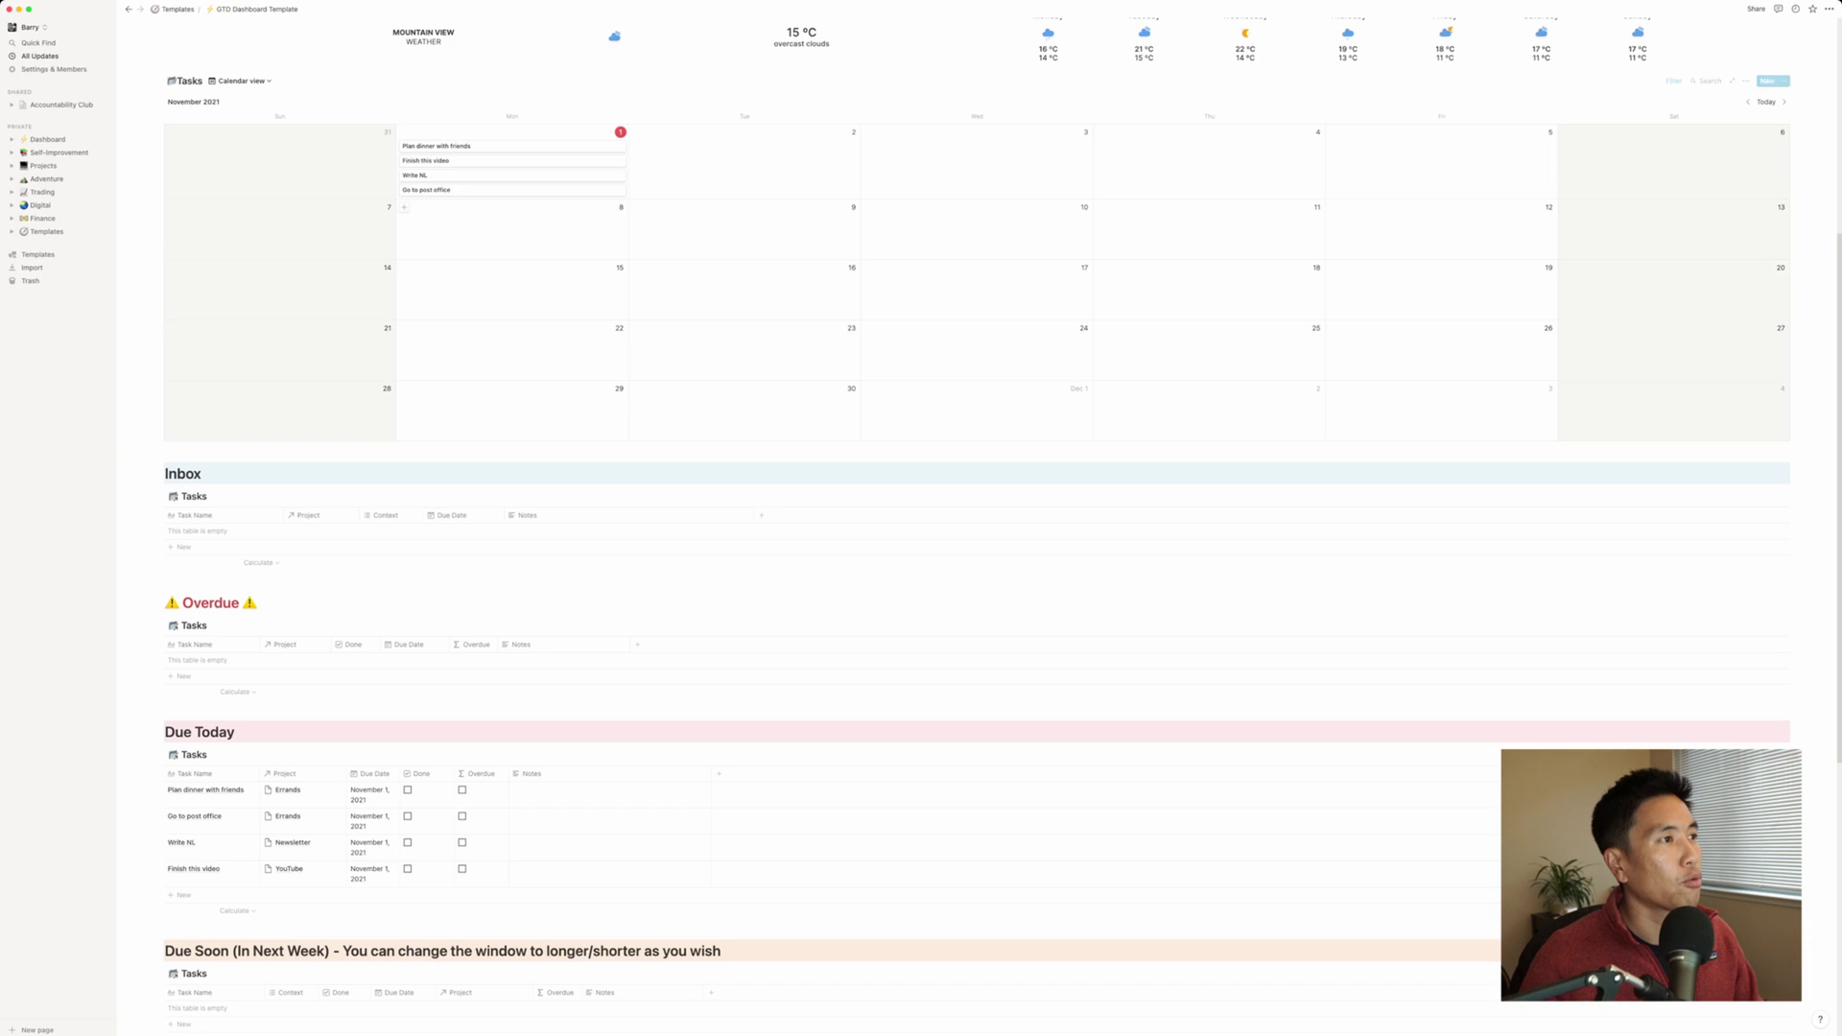
- Tick Write NL as Done in the Due Today table and check the Completed list
left_click(509, 176)
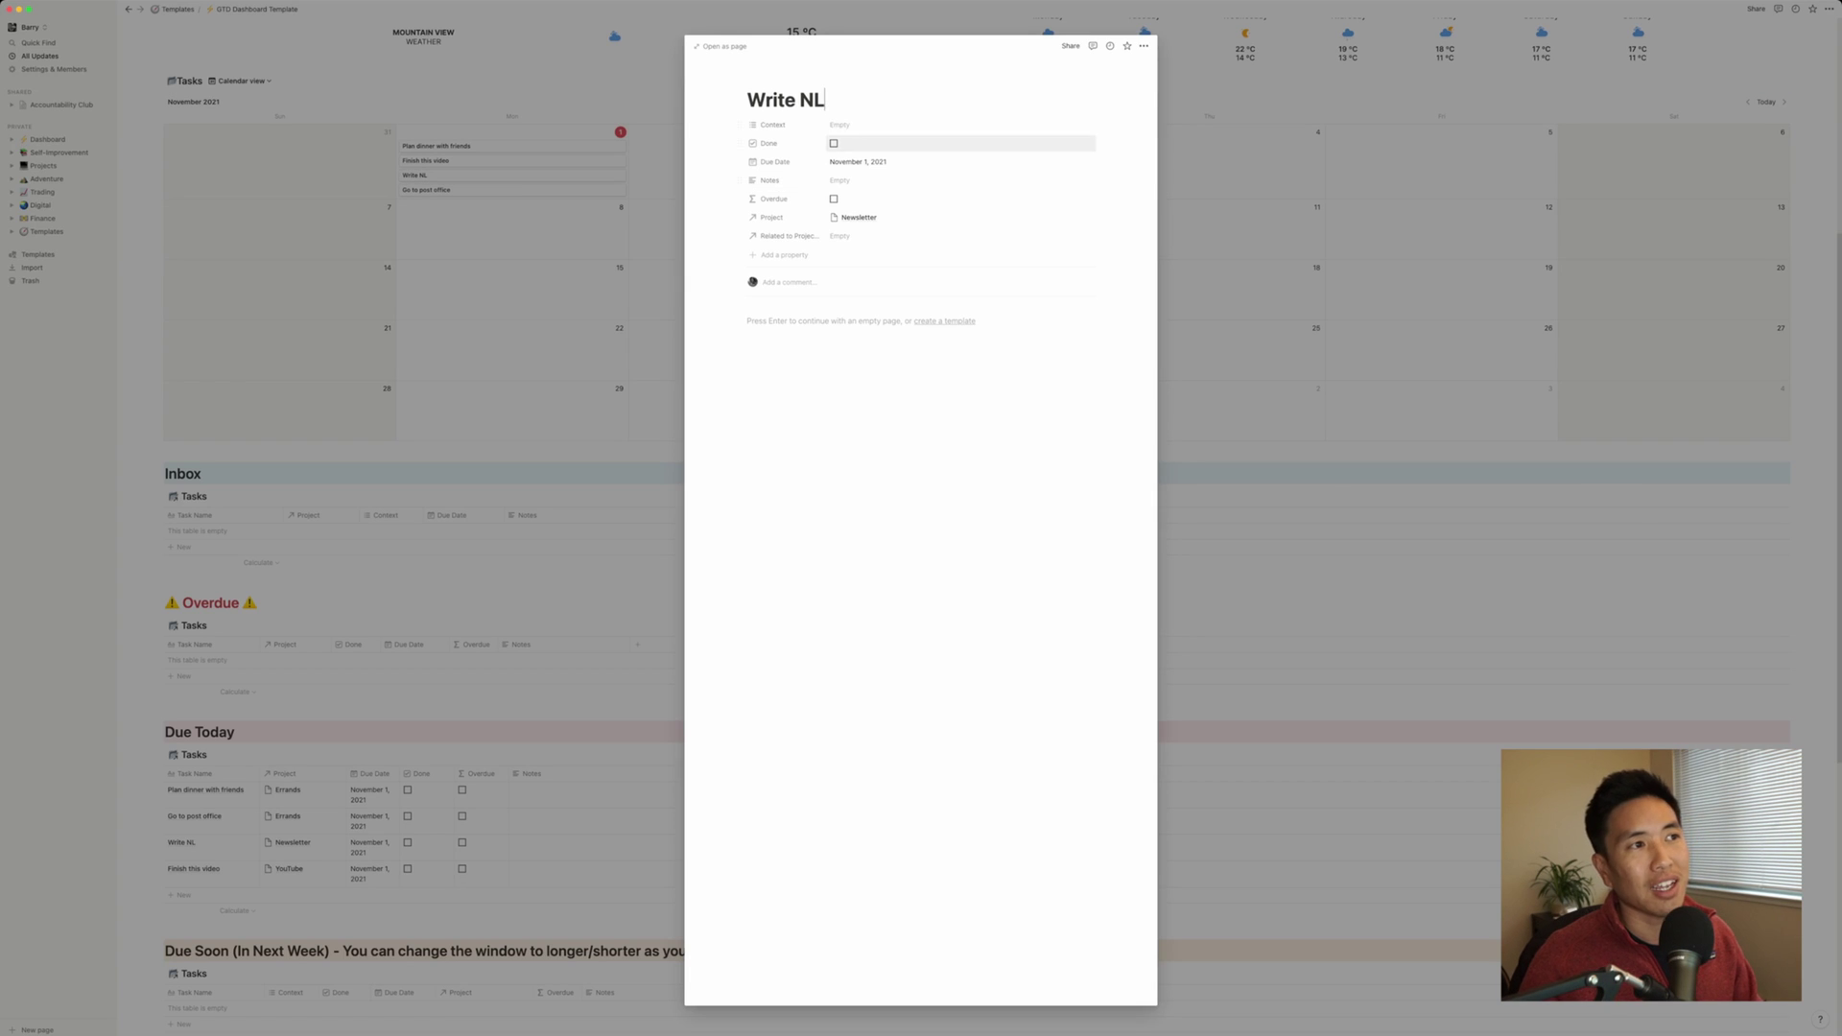
key("Escape")
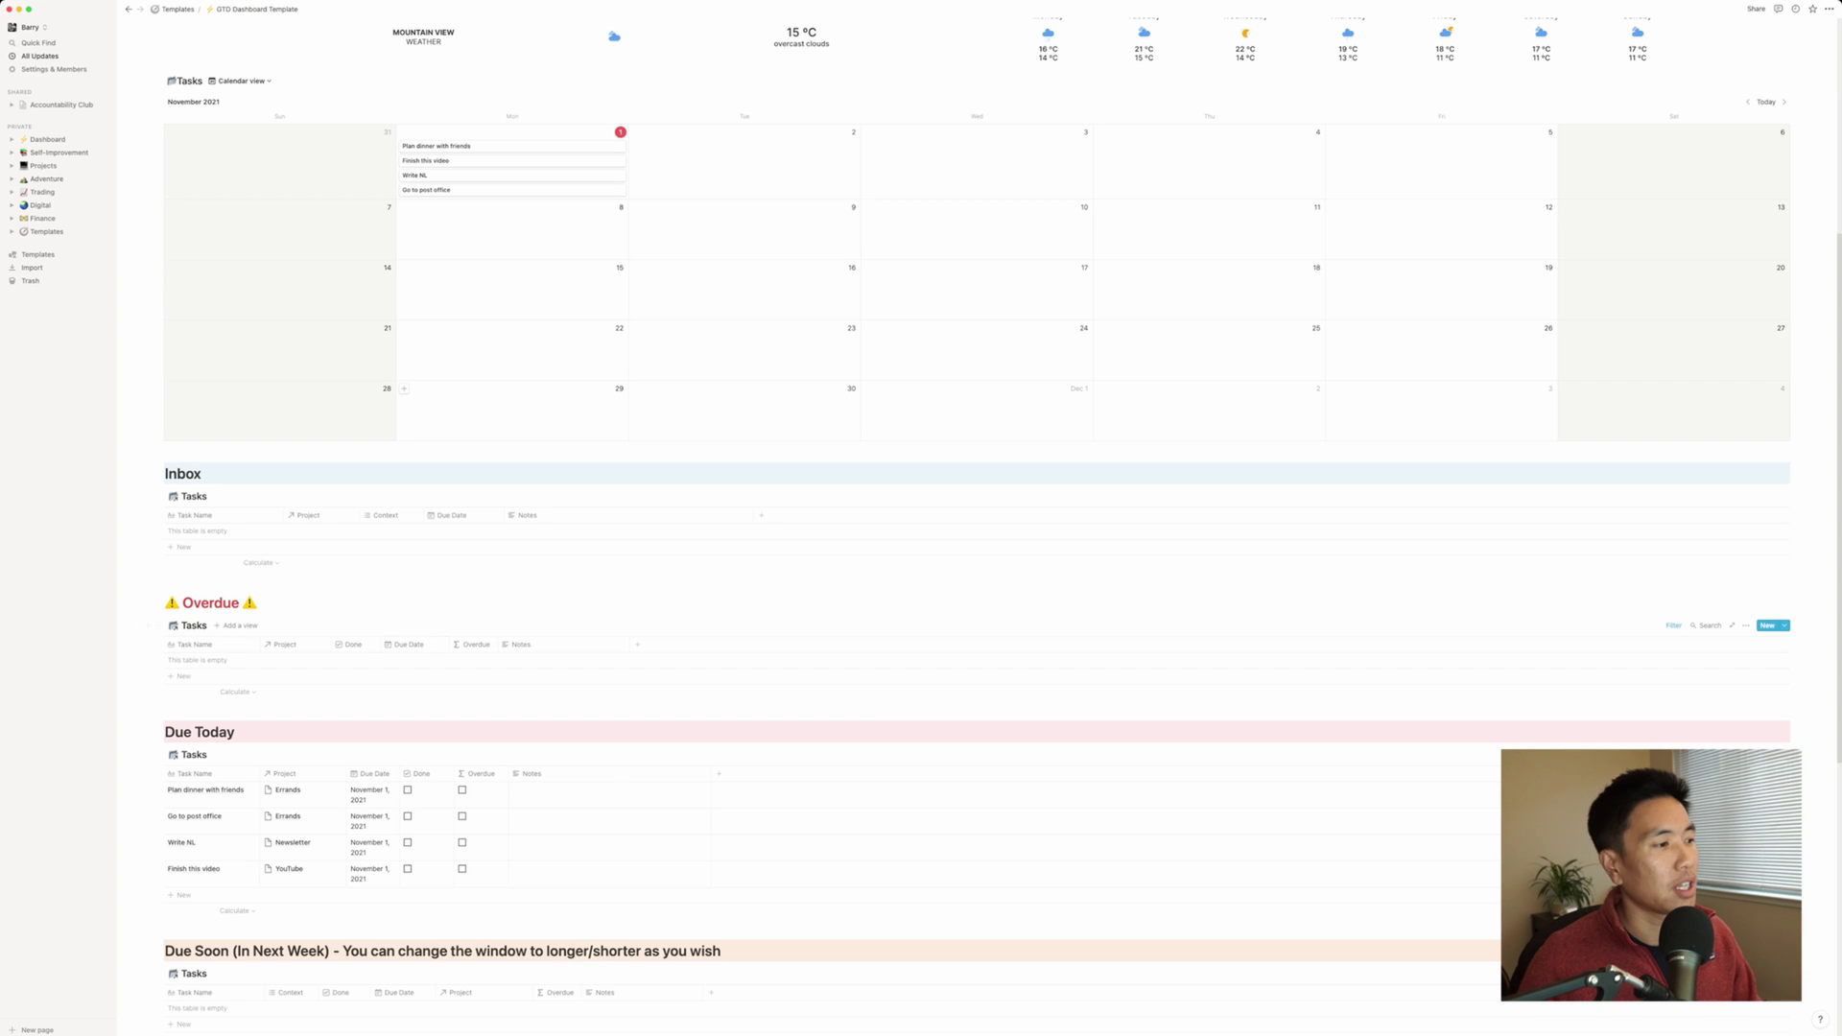
scroll(240, 633, "down", 3)
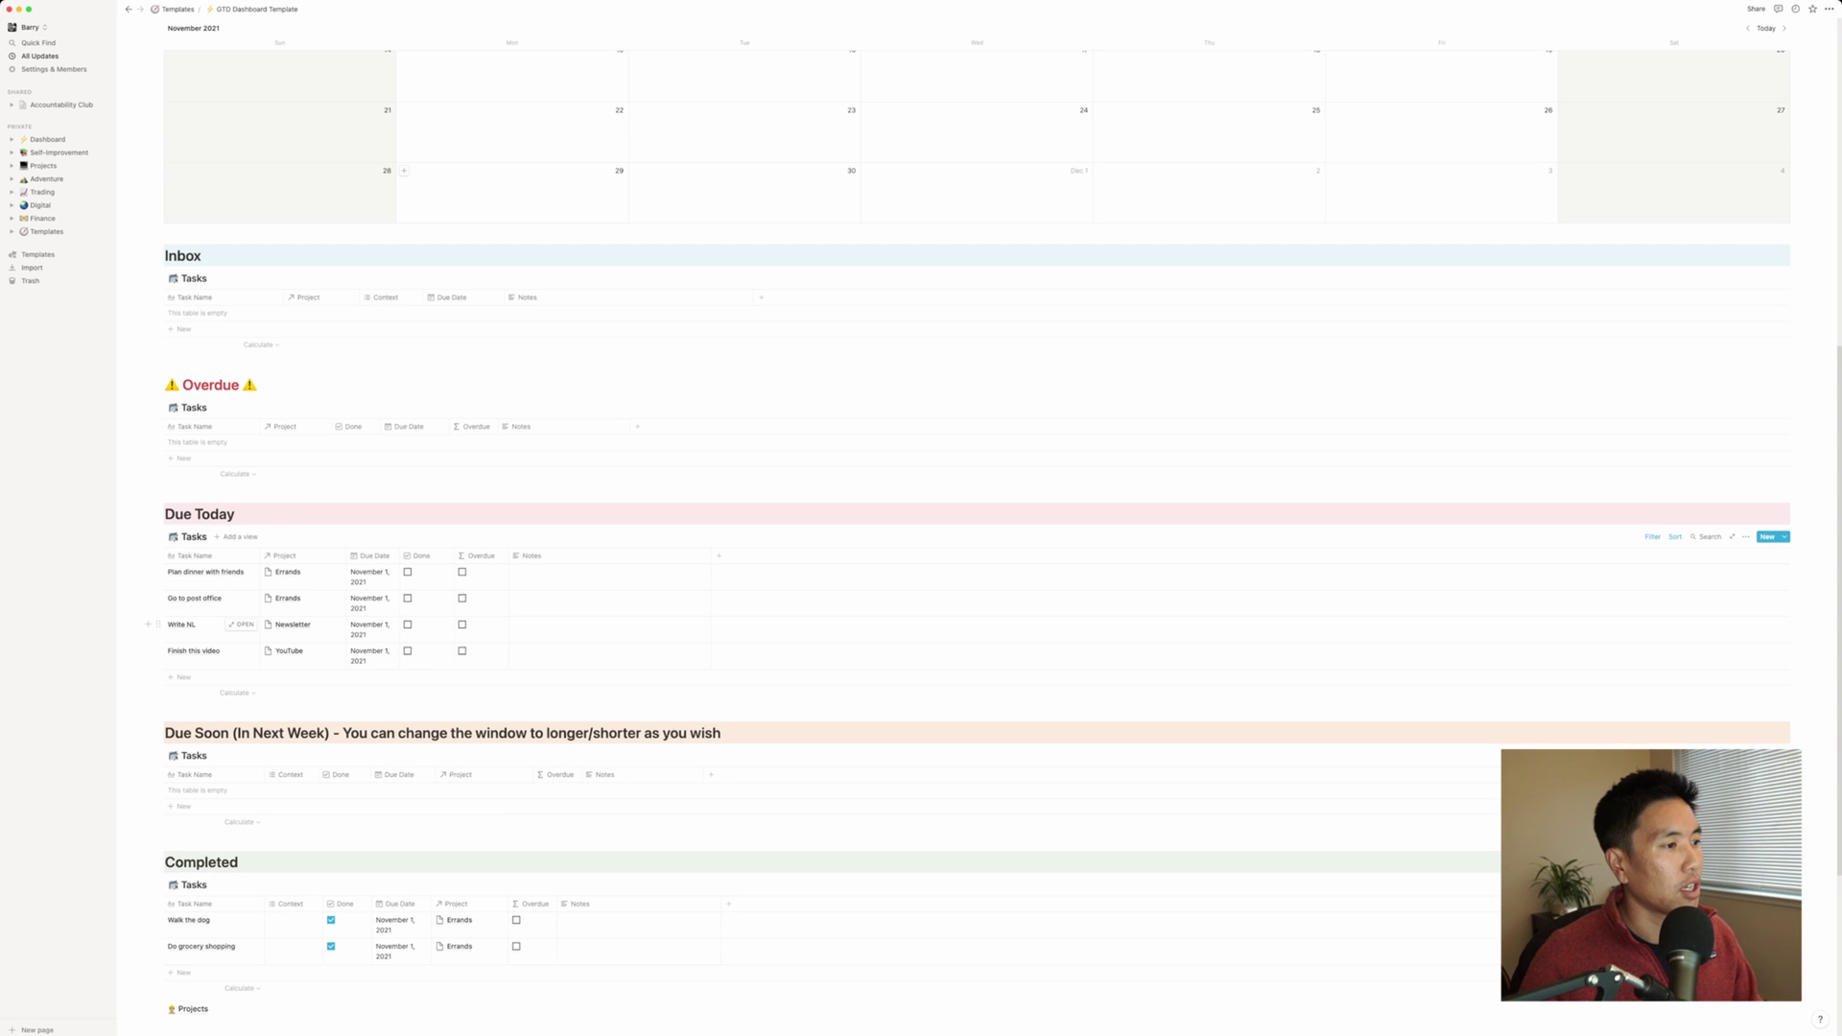
left_click(407, 625)
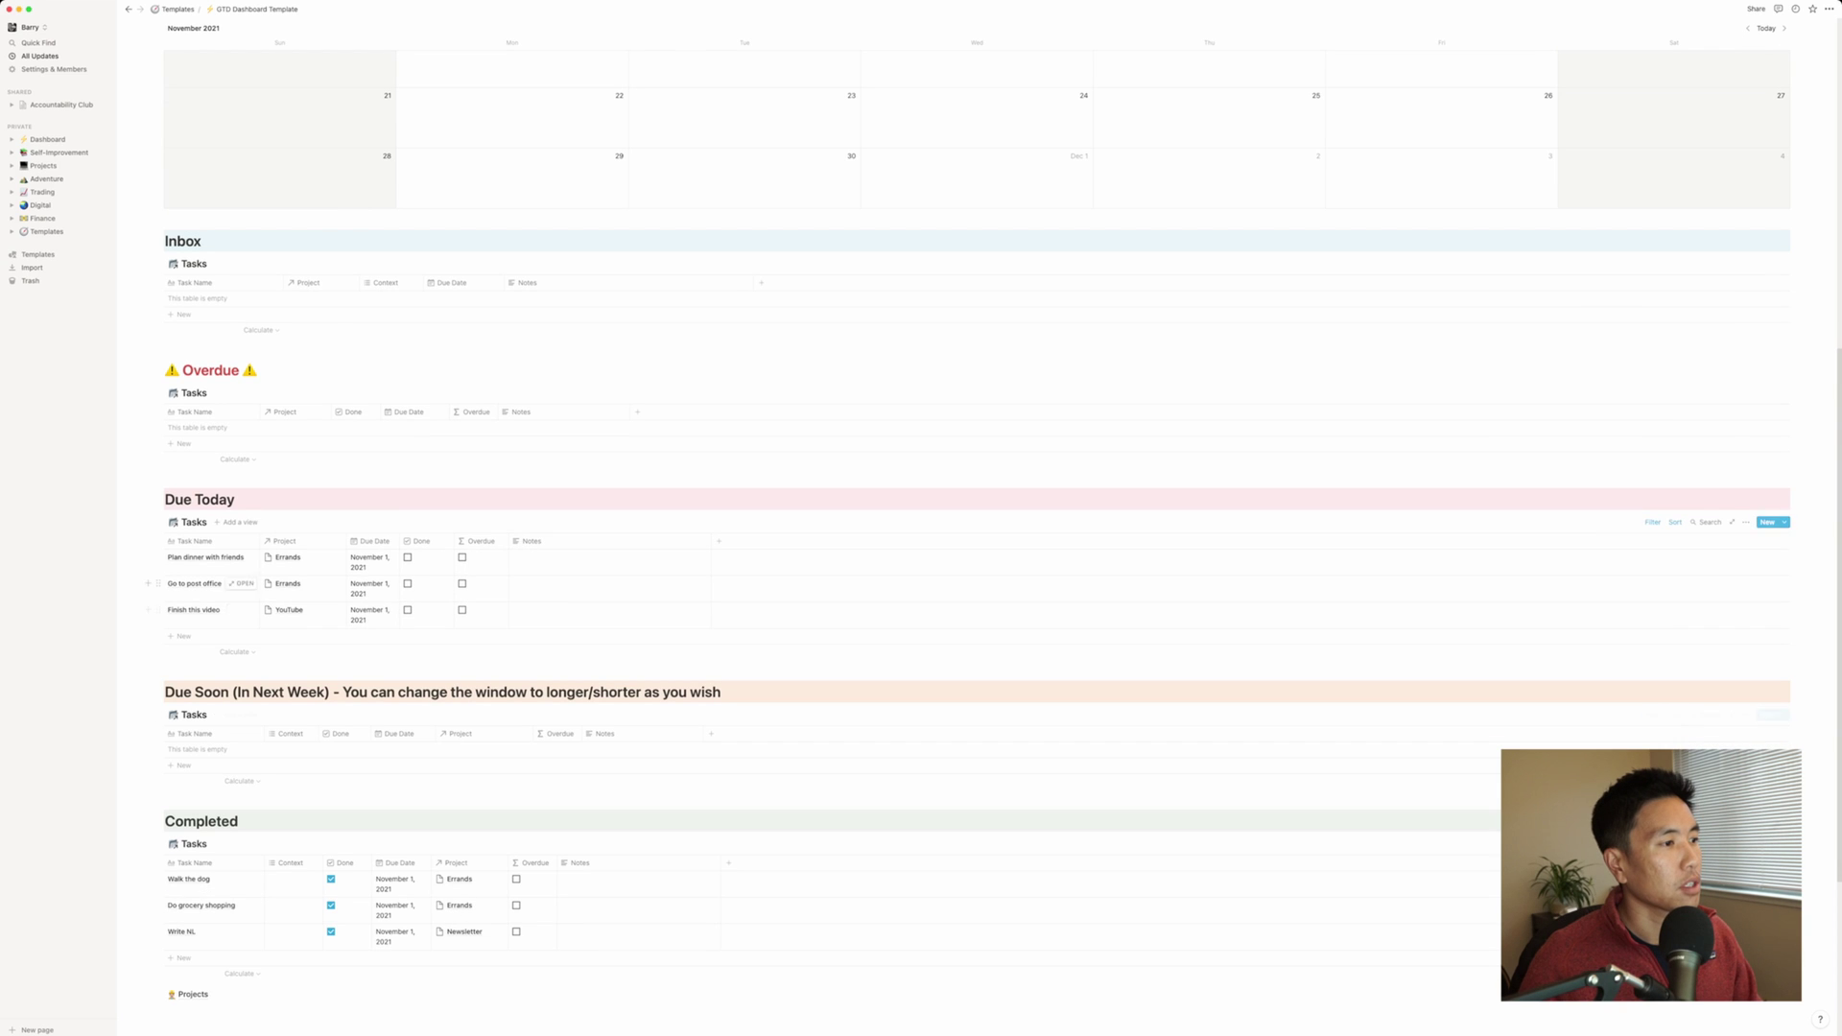
scroll(240, 614, "up", 6)
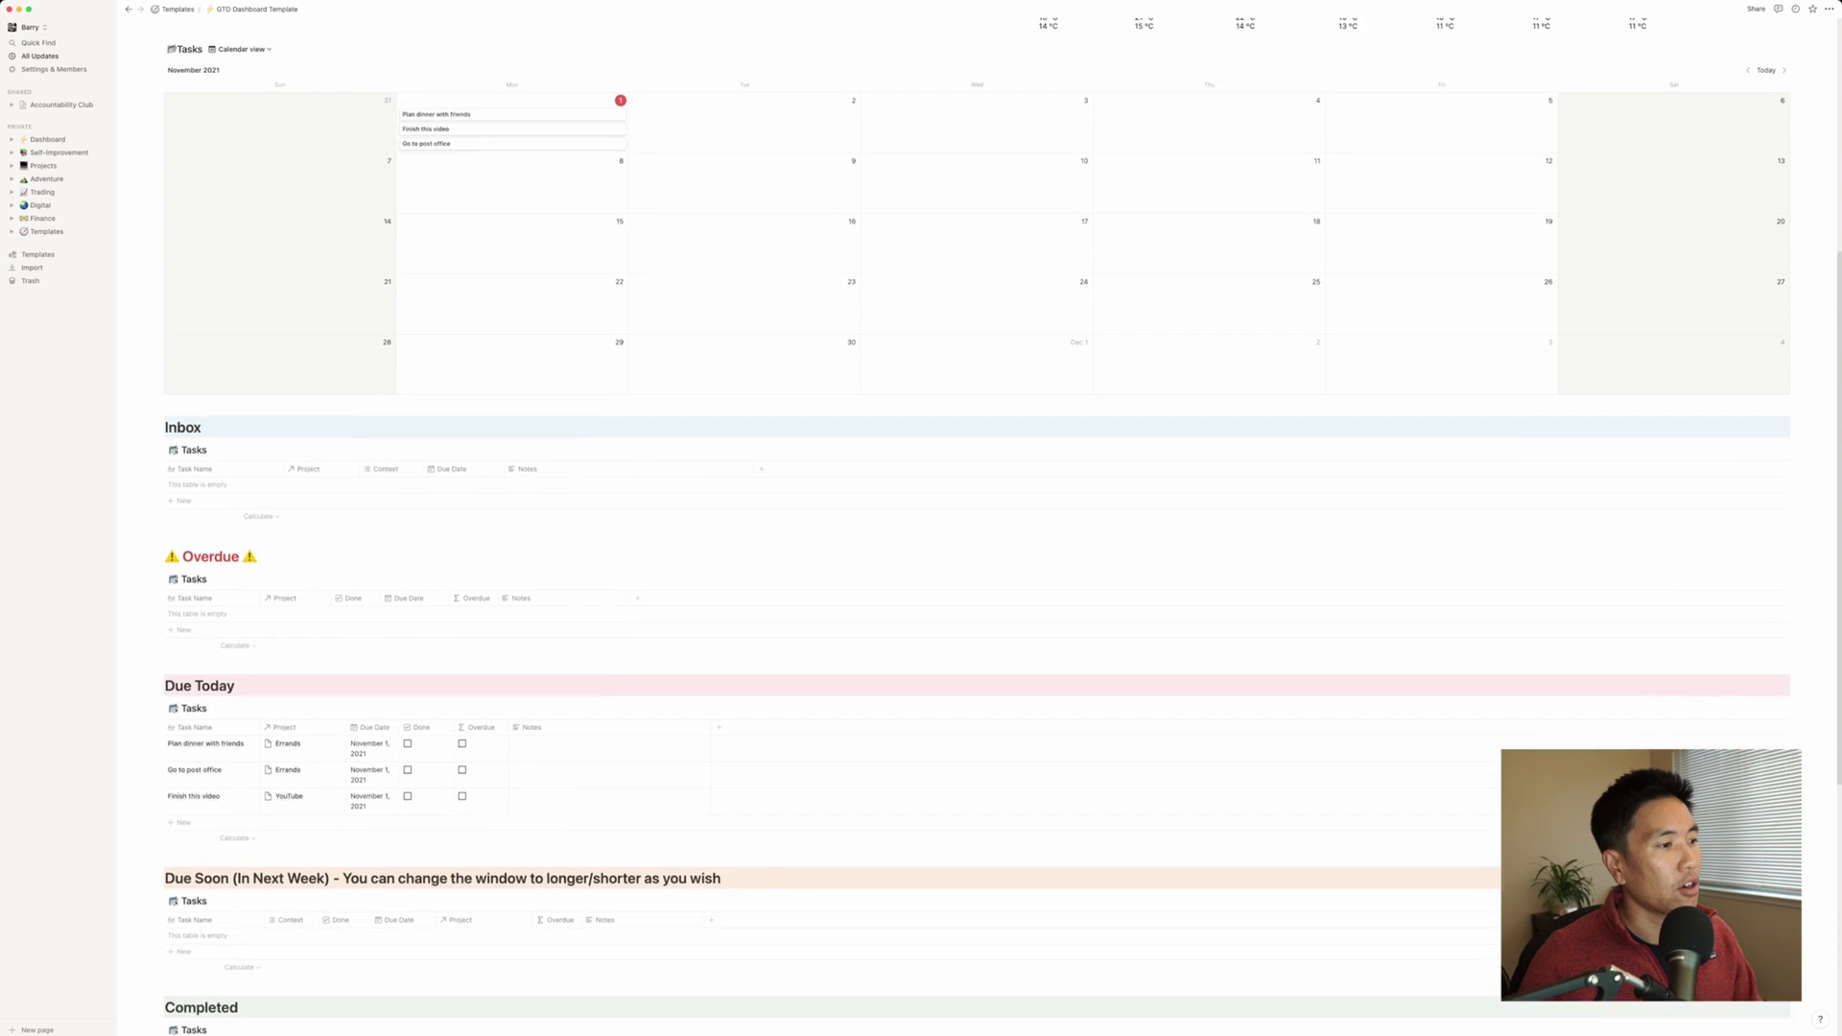
scroll(977, 527, "down", 3)
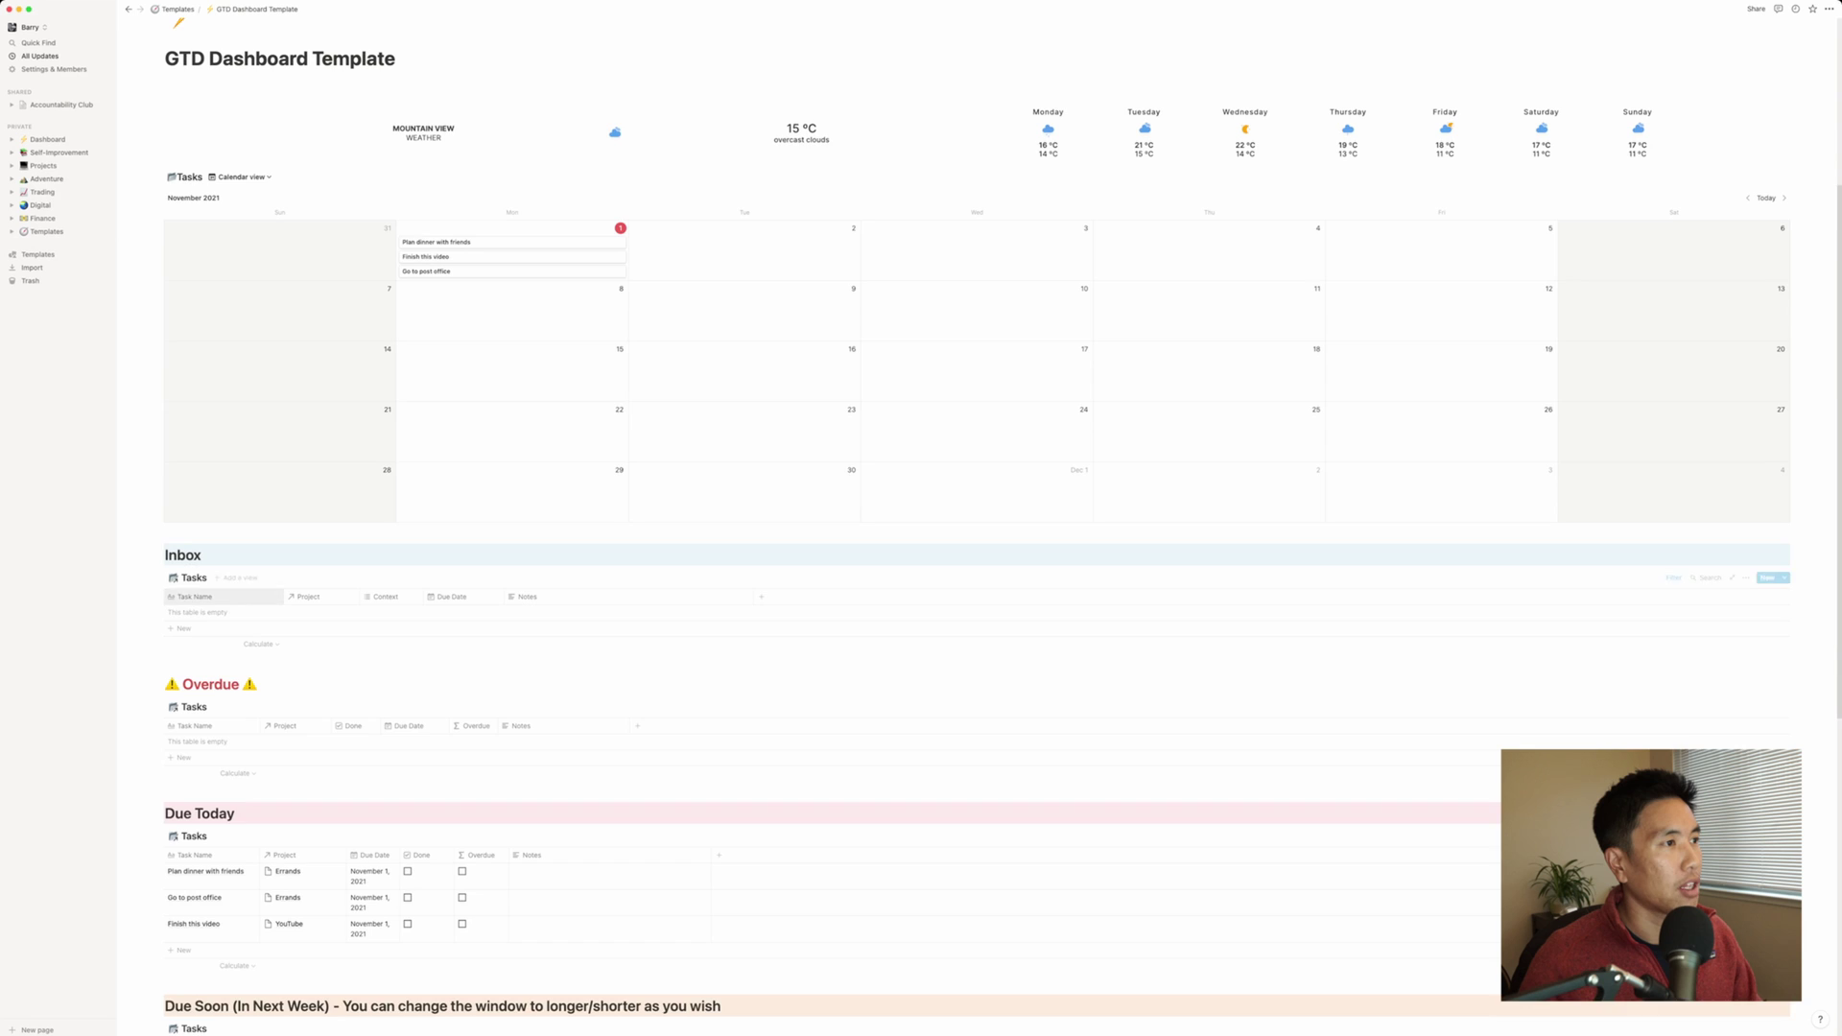
scroll(977, 527, "down", 8)
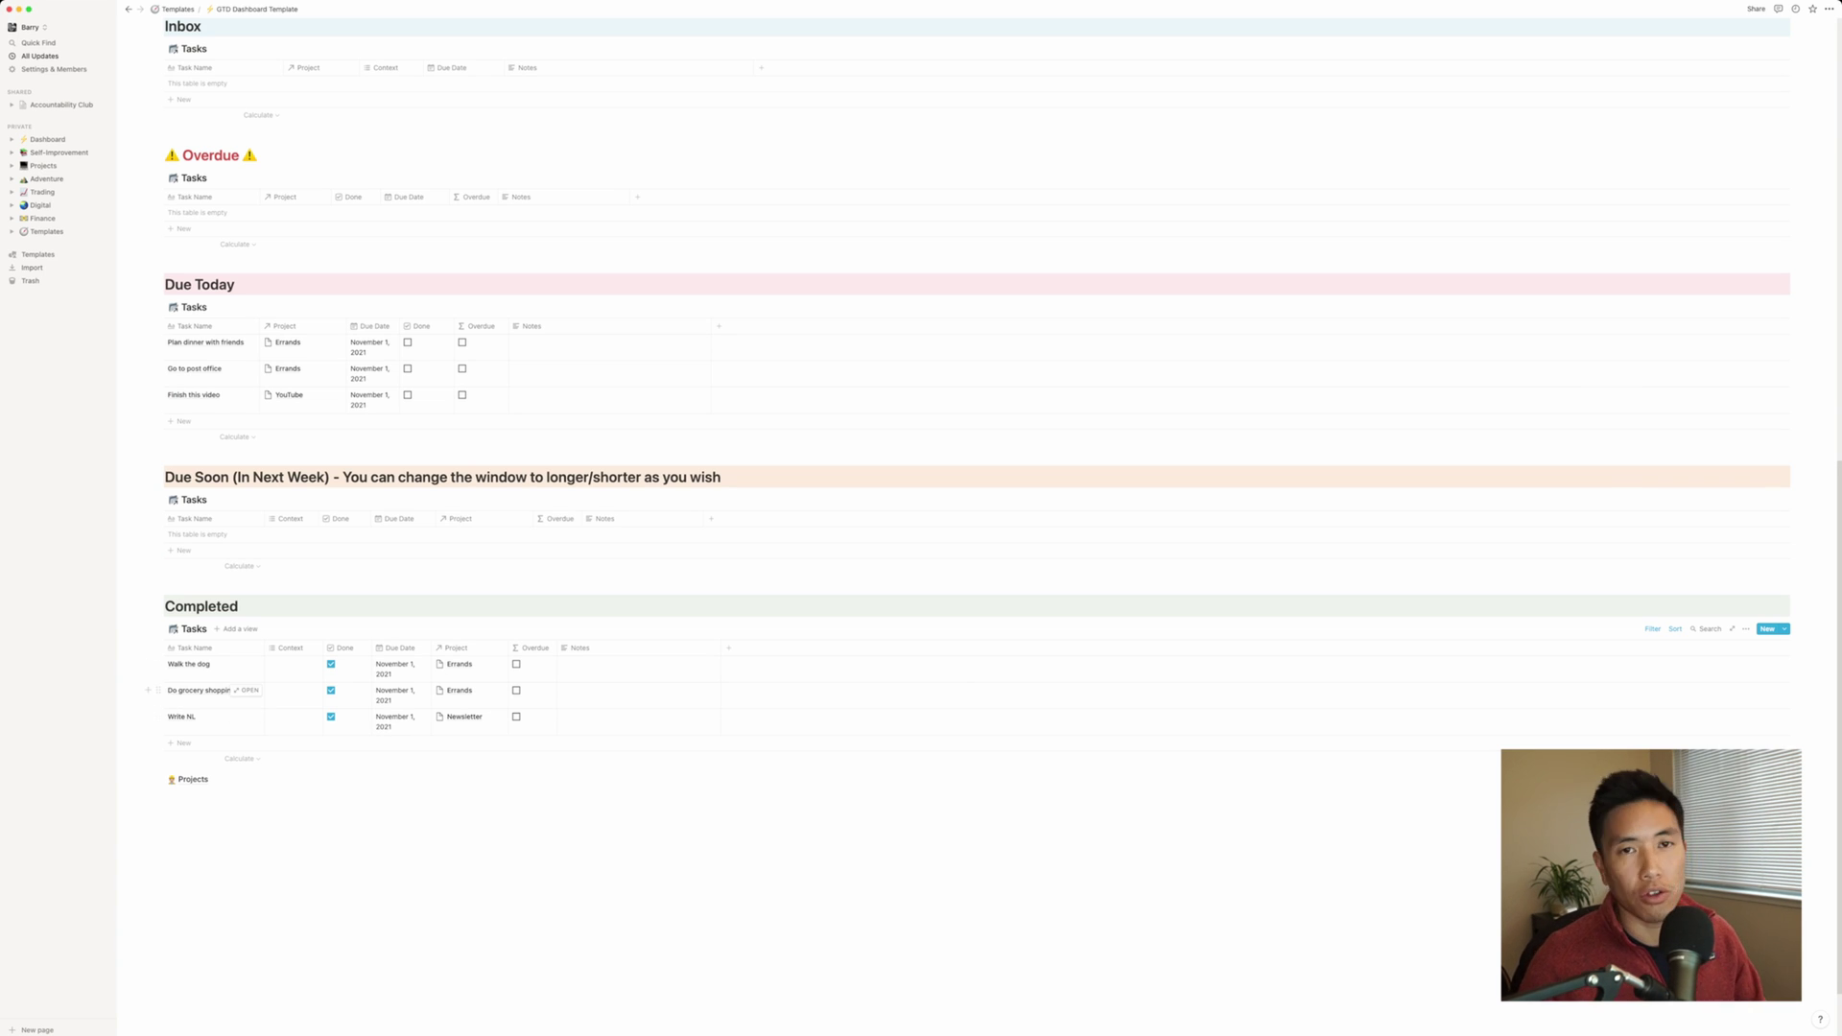
scroll(346, 624, "up", 8)
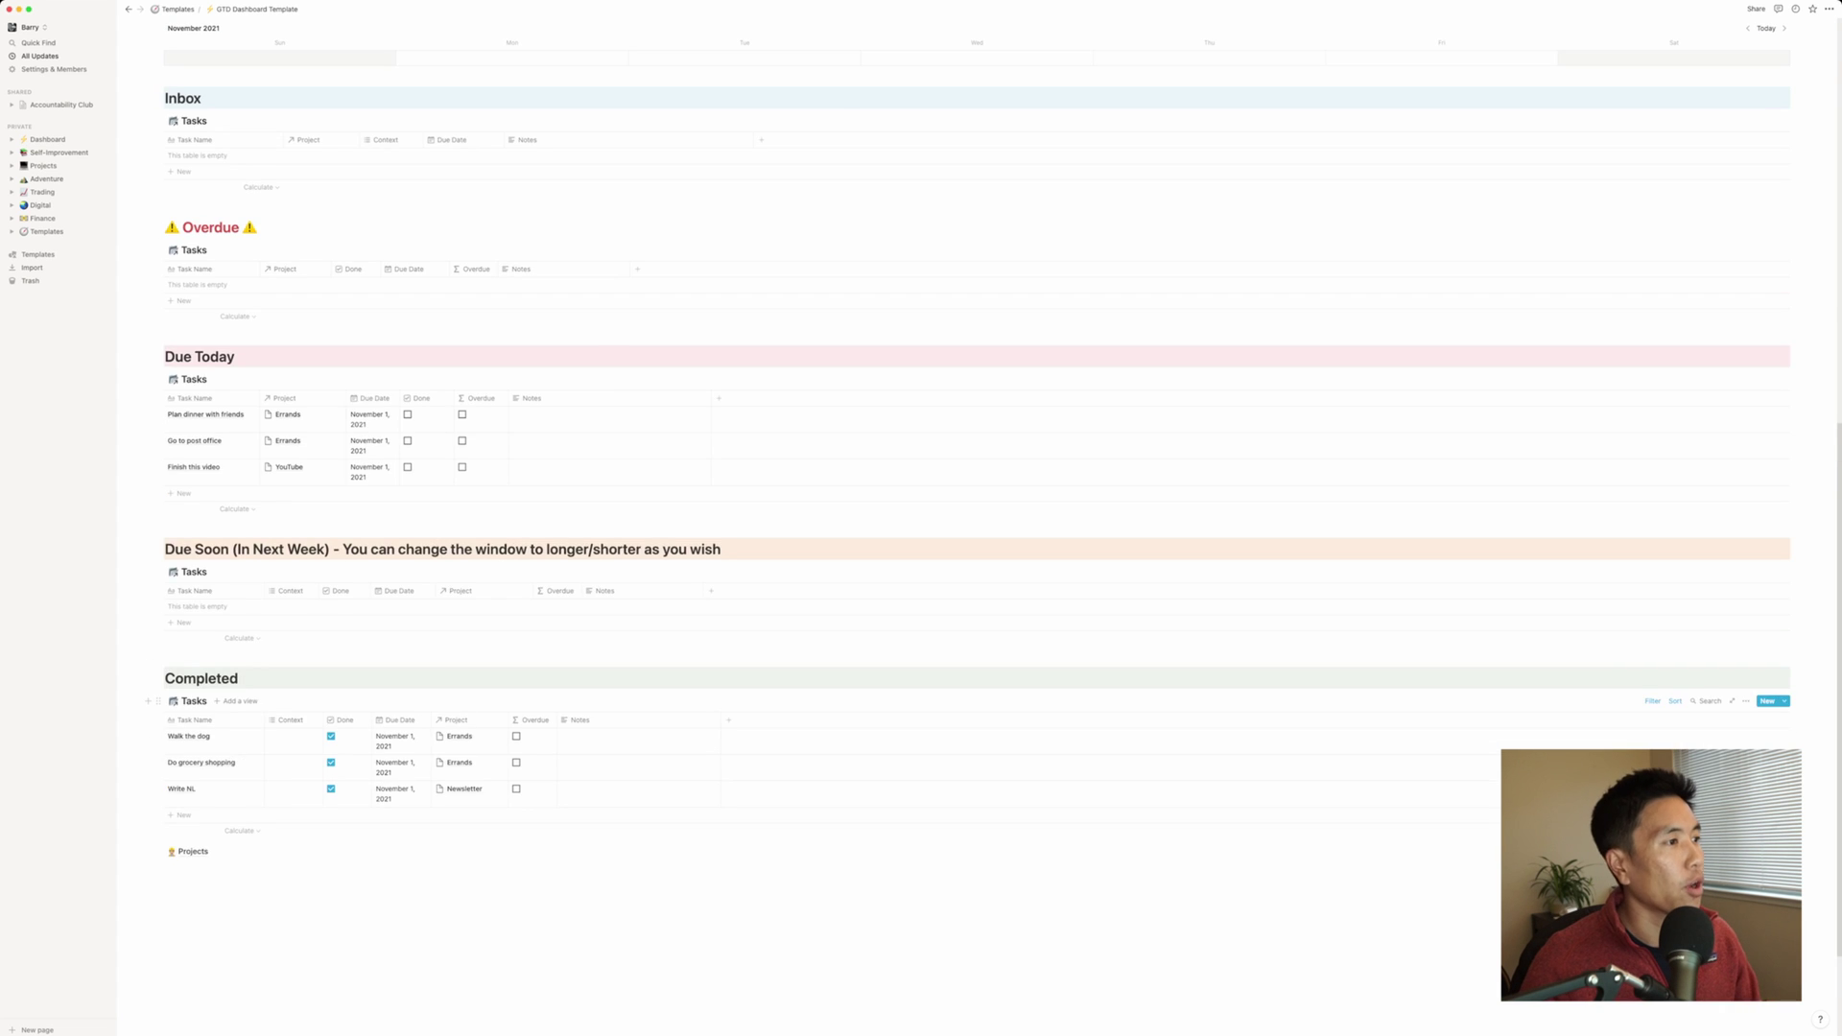
scroll(345, 591, "up", 3)
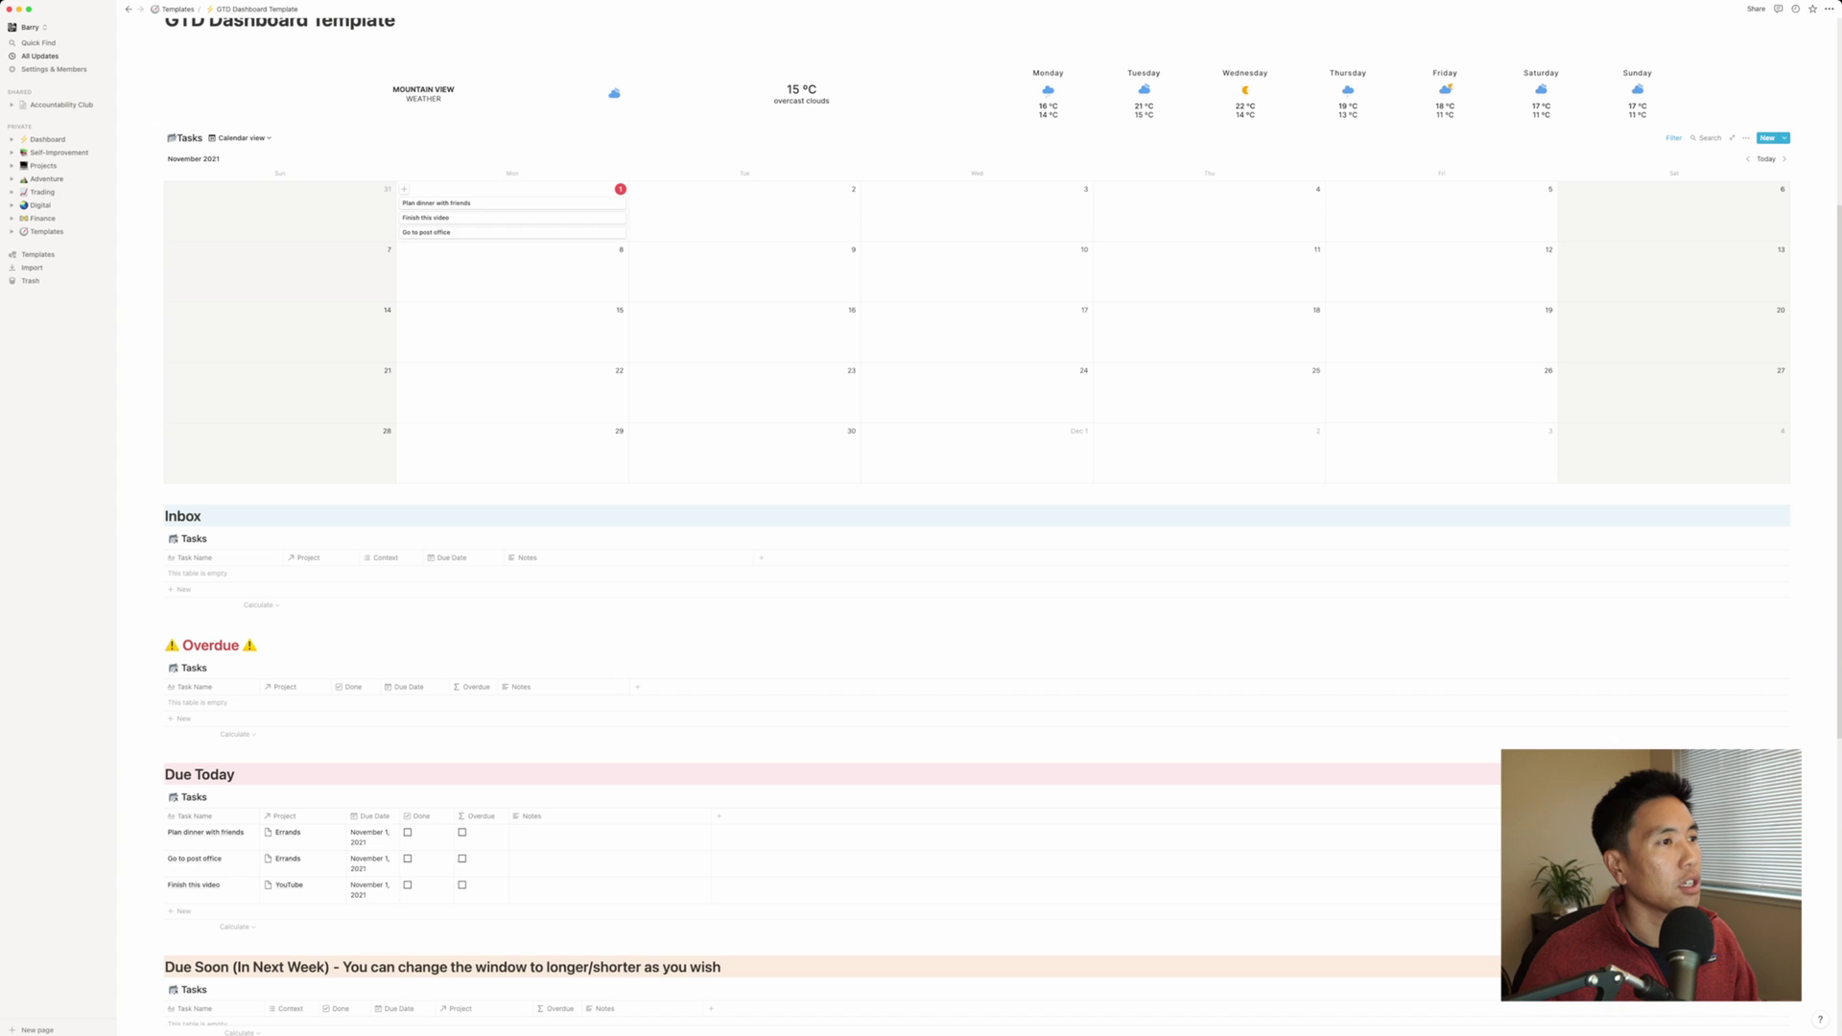
- Move the Go to post office card to Tuesday November 2, back to November 1, and open its page
left_click_drag(480, 232, 748, 206)
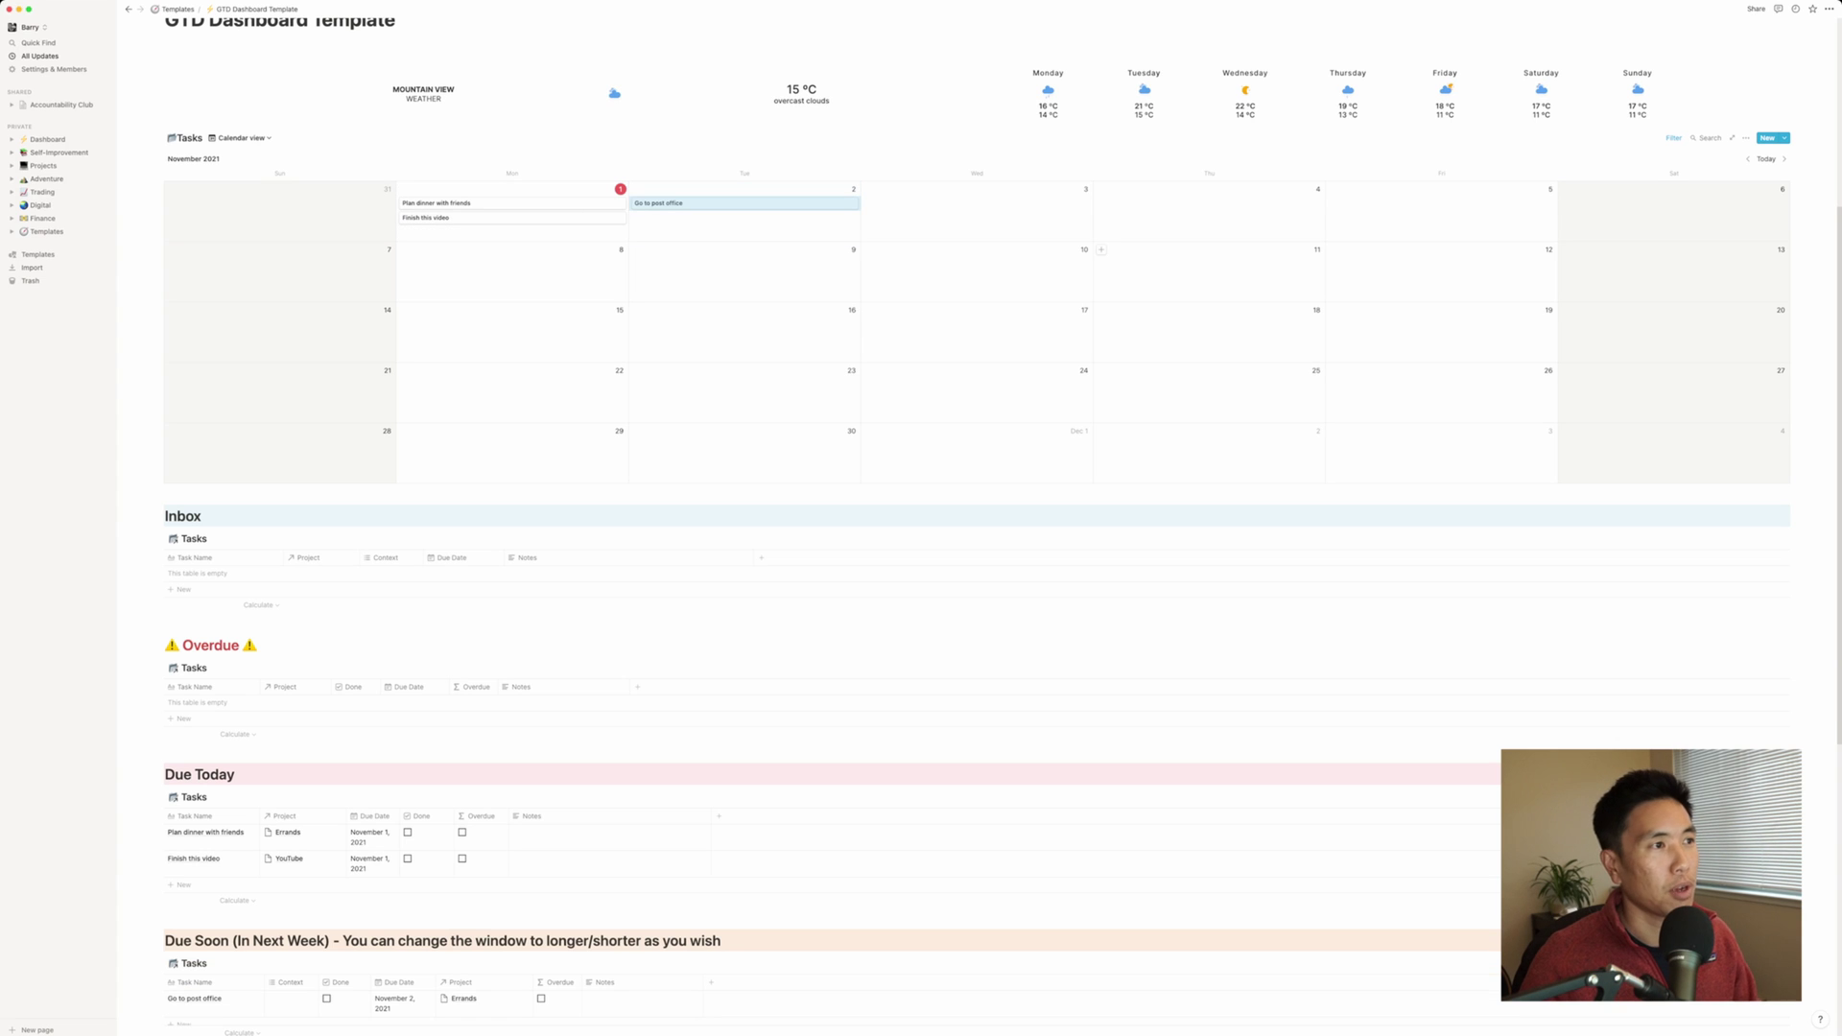
left_click_drag(744, 202, 513, 230)
left_click(427, 232)
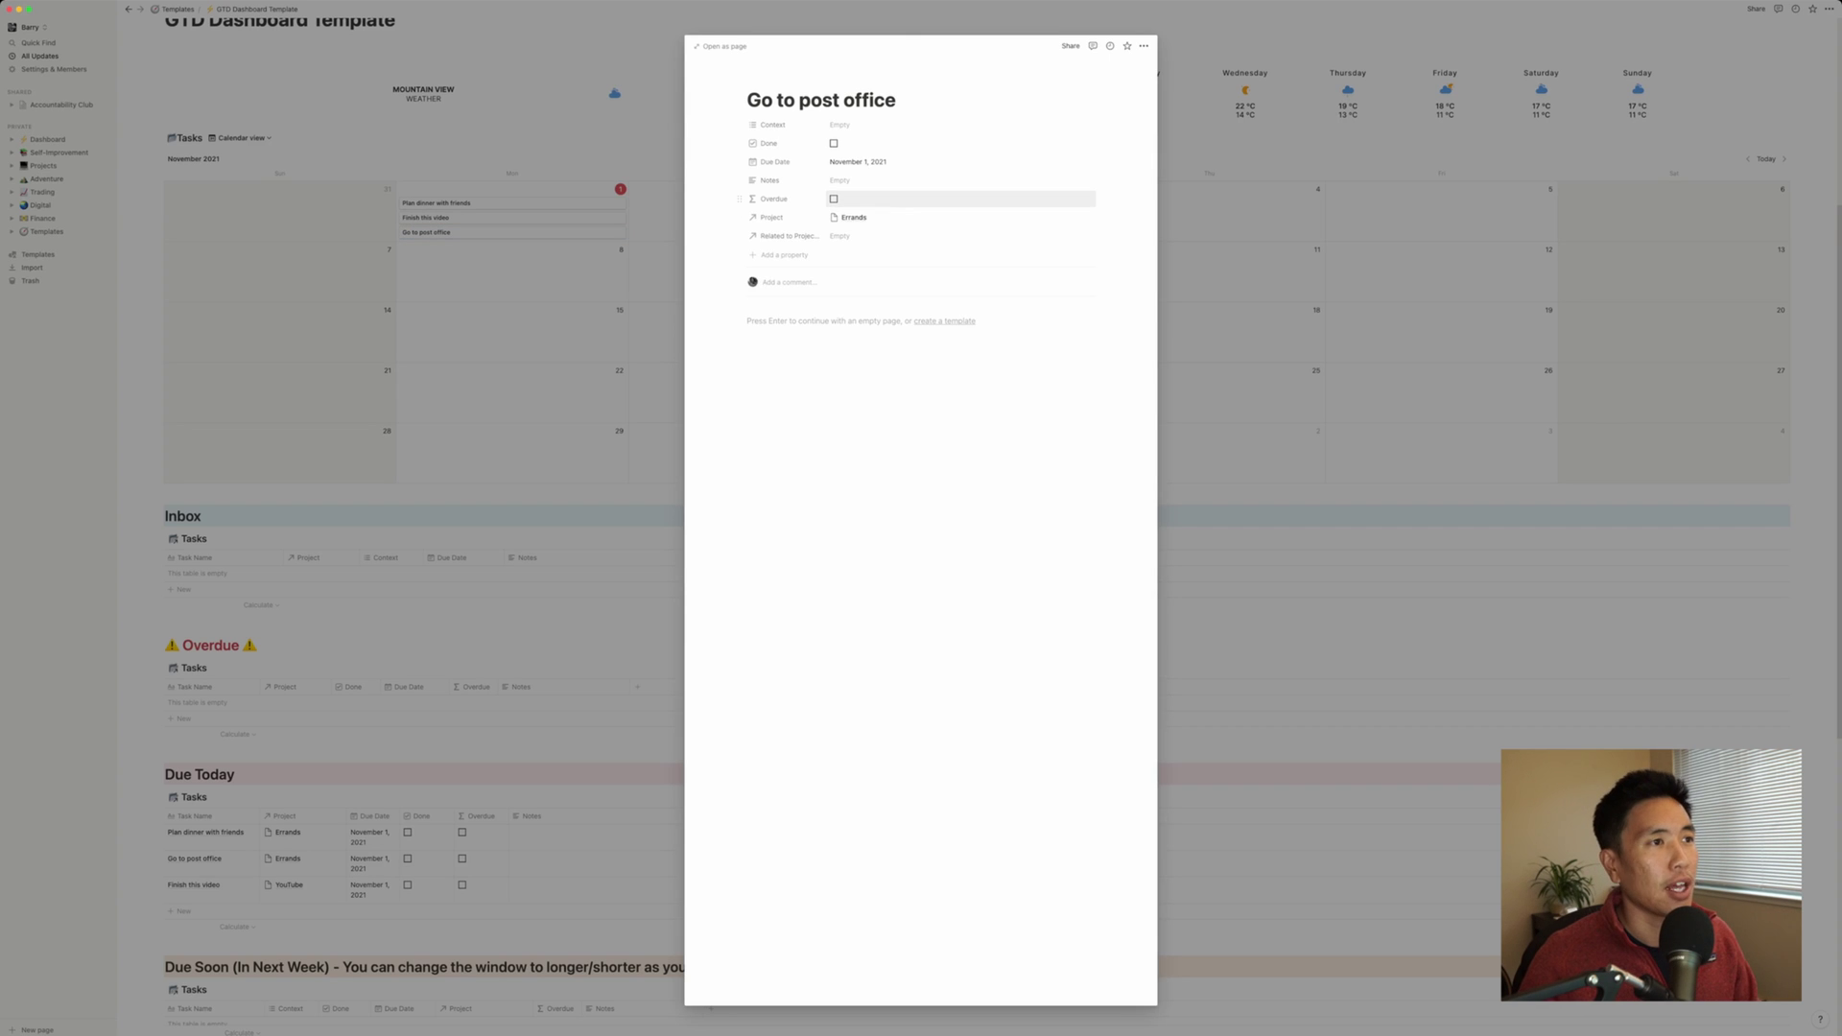
left_click(863, 161)
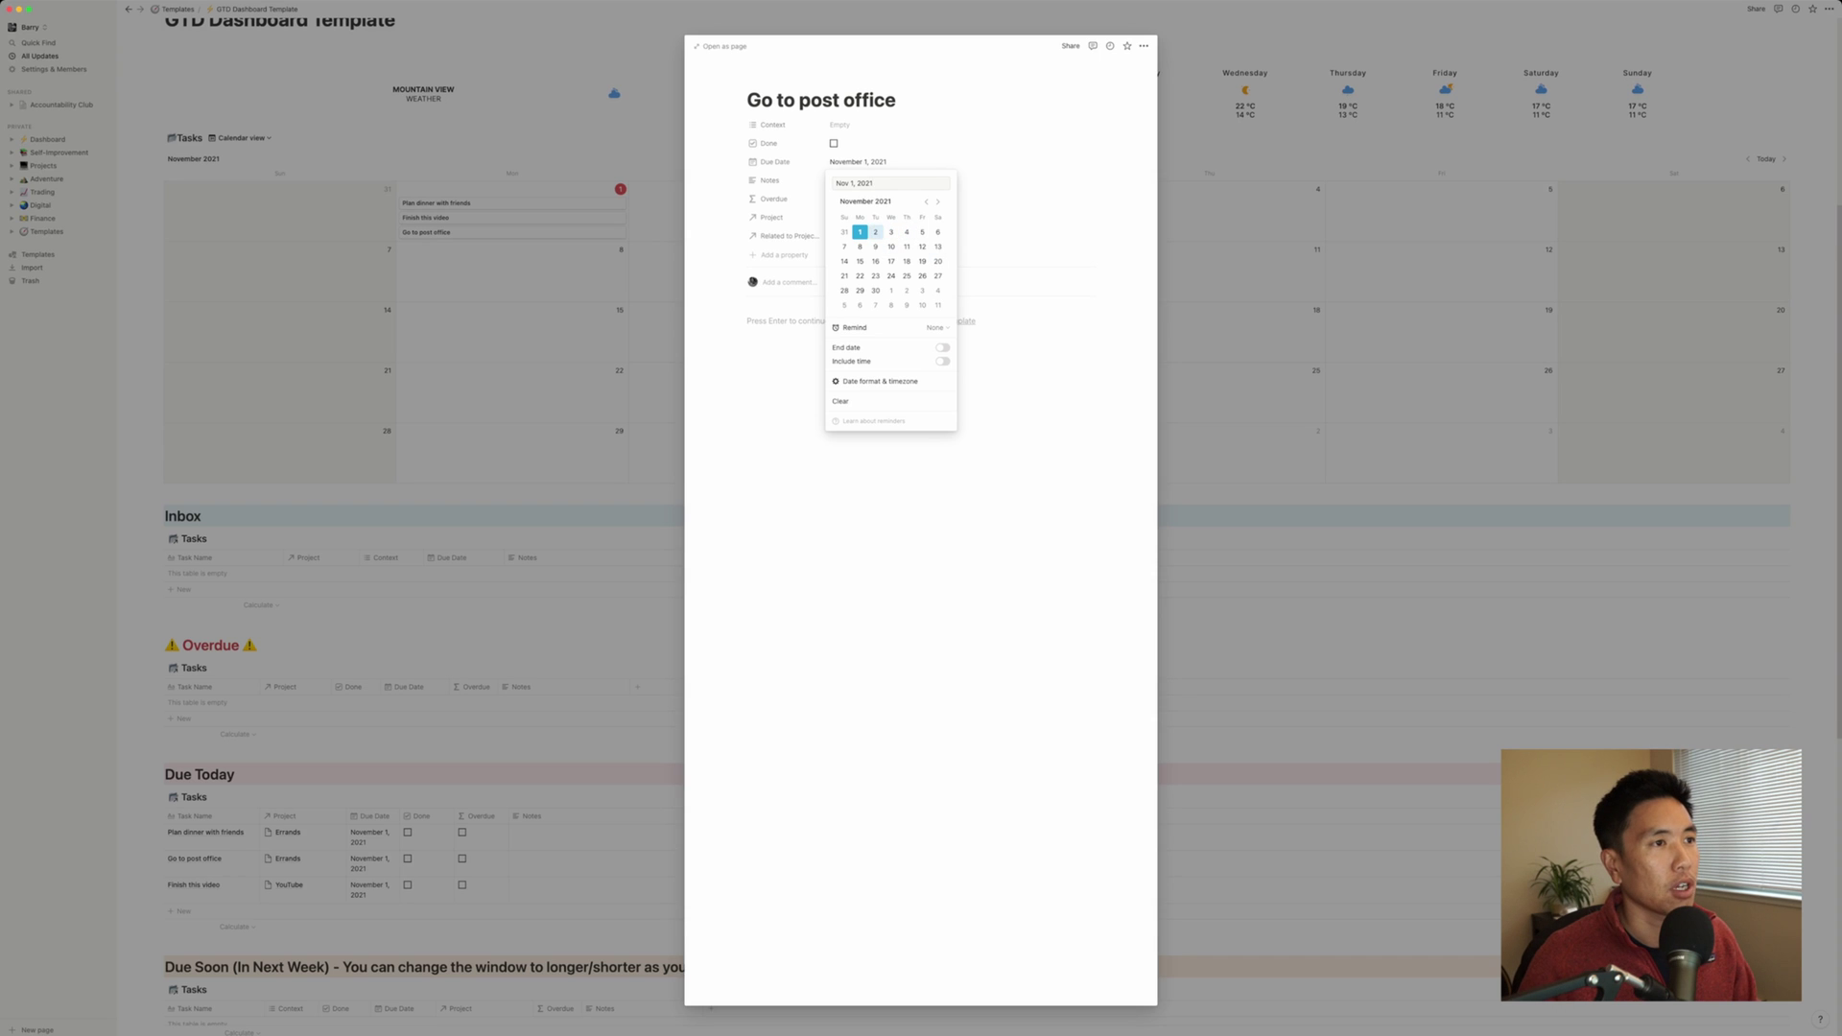
left_click(875, 231)
key("Escape")
key("Escape")
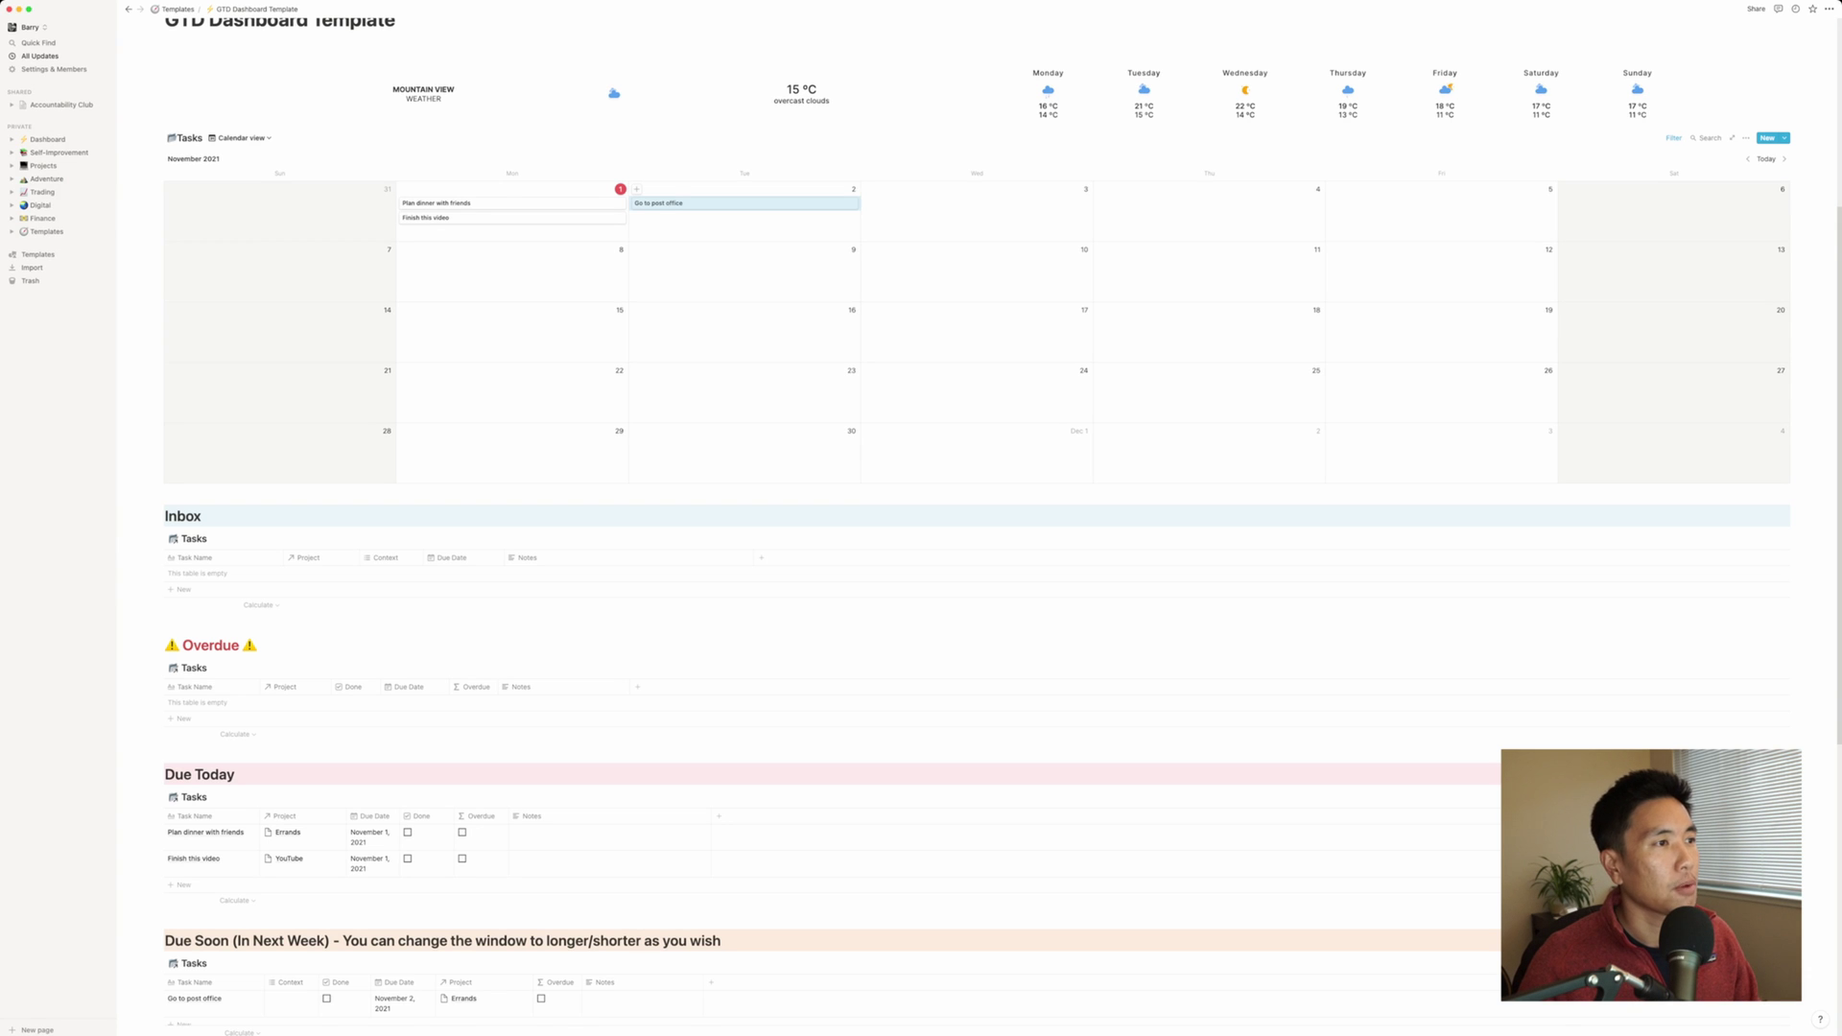
scroll(638, 216, "down", 1)
scroll(638, 217, "down", 5)
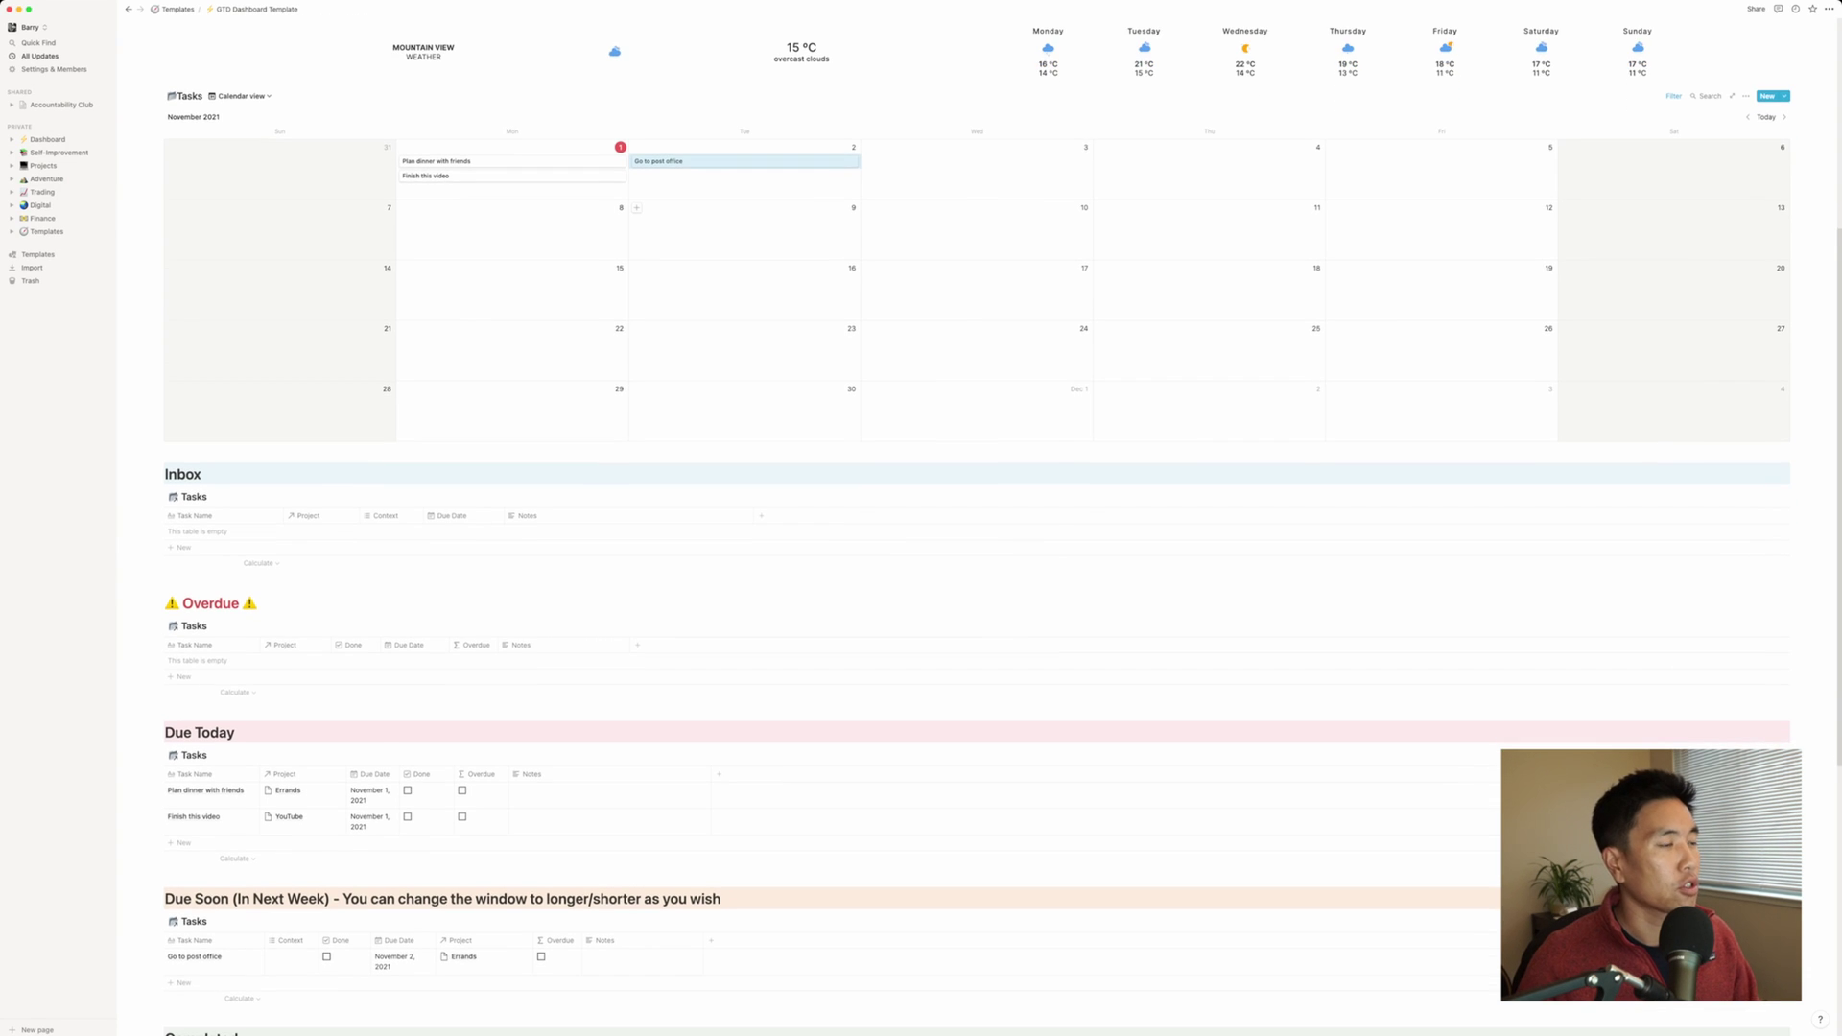
scroll(638, 219, "down", 1)
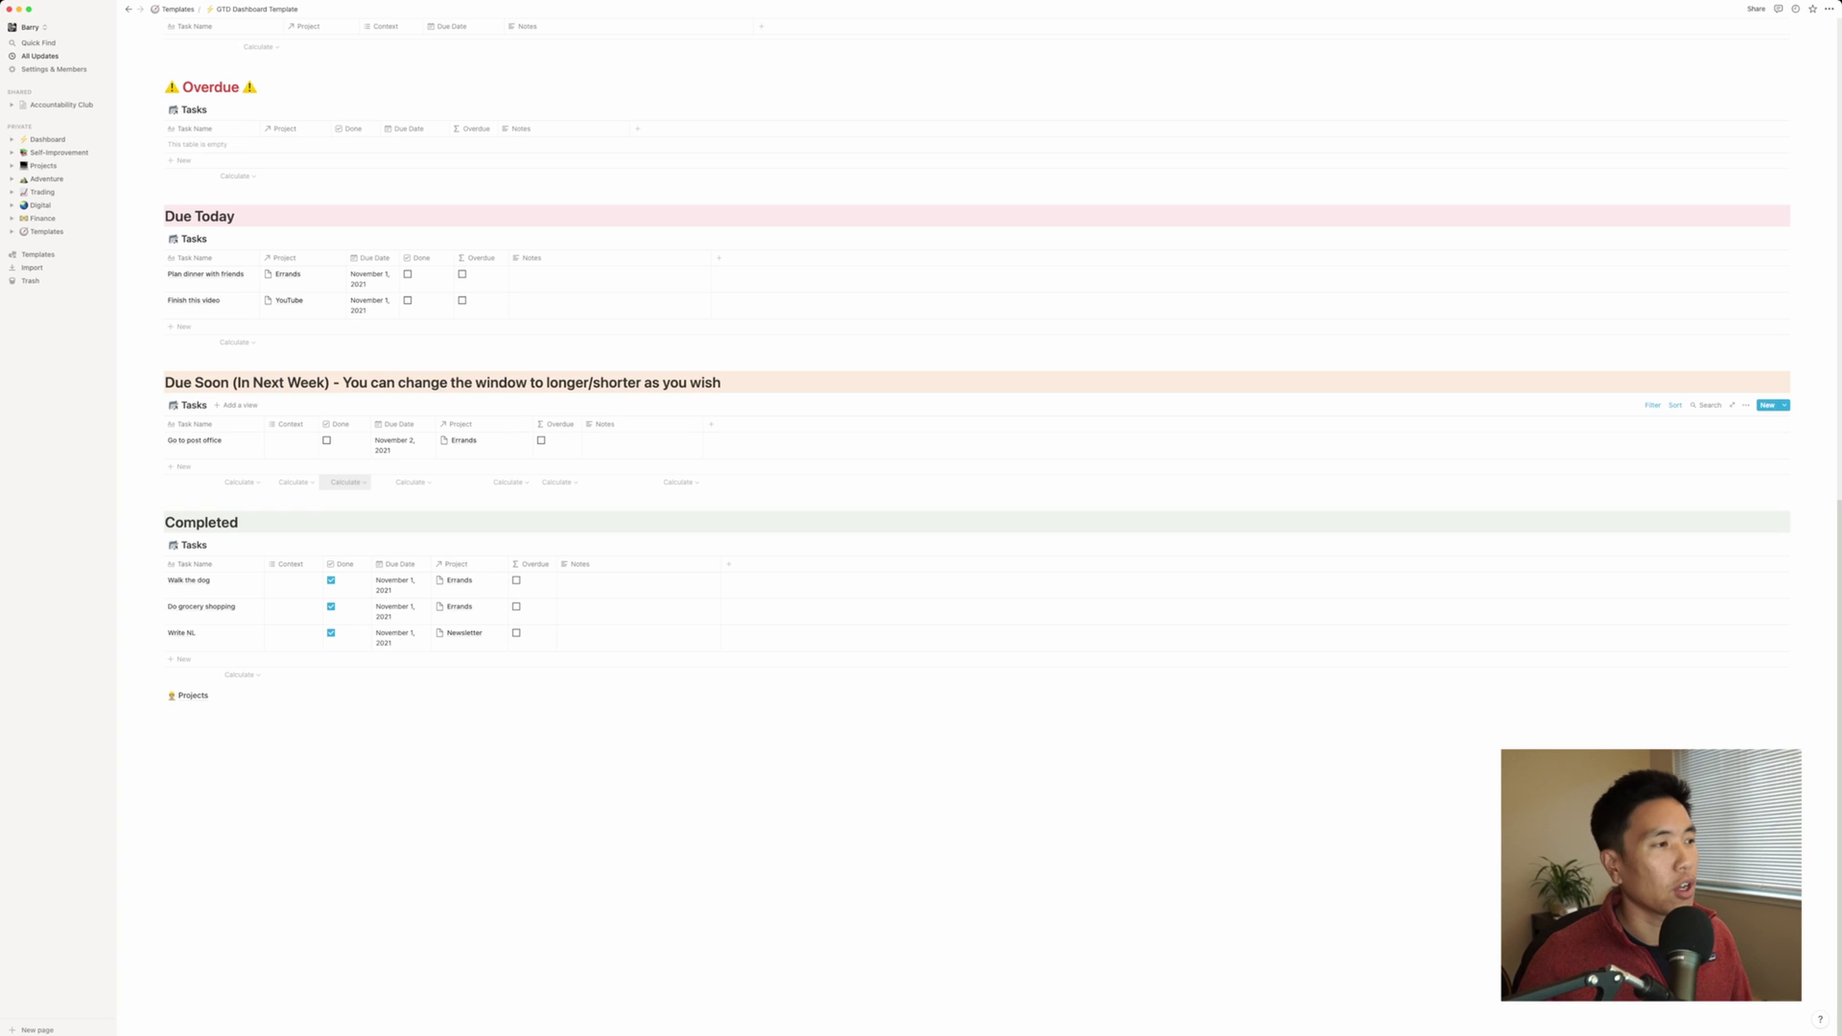
scroll(960, 576, "up", 1)
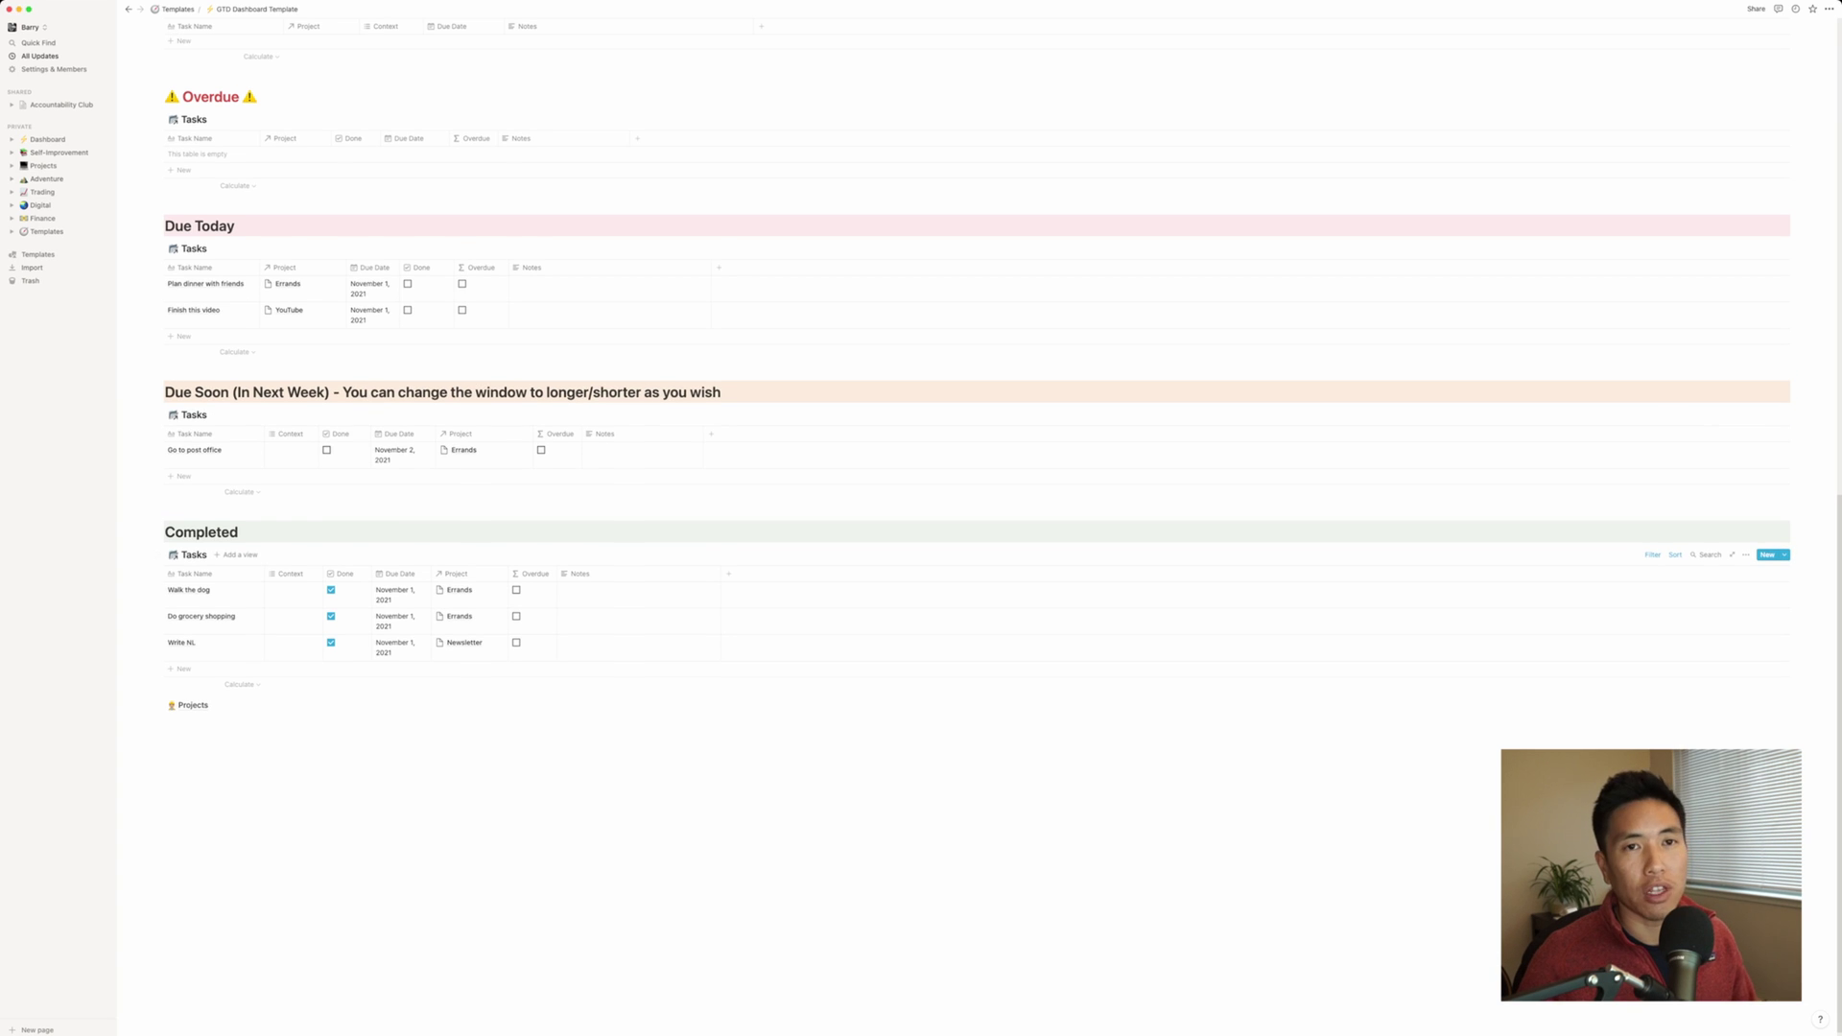
scroll(977, 384, "up", 3)
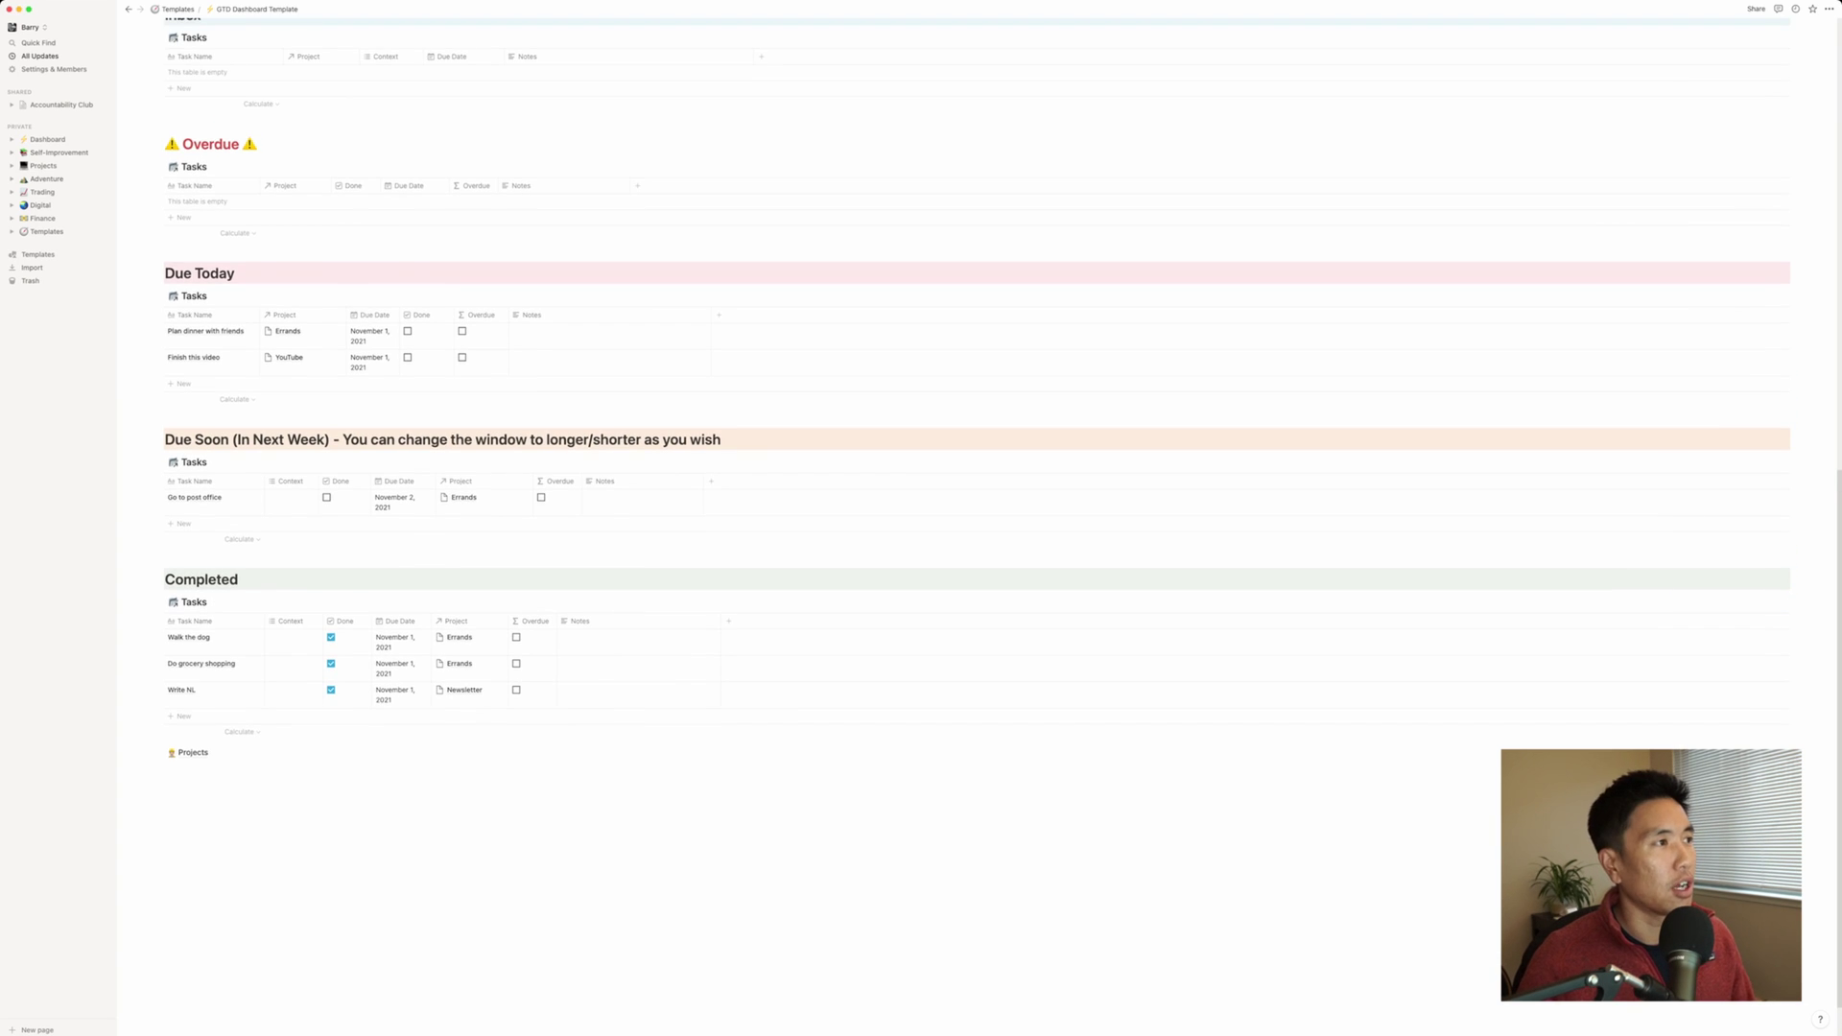
scroll(977, 518, "up", 5)
scroll(240, 585, "down", 1)
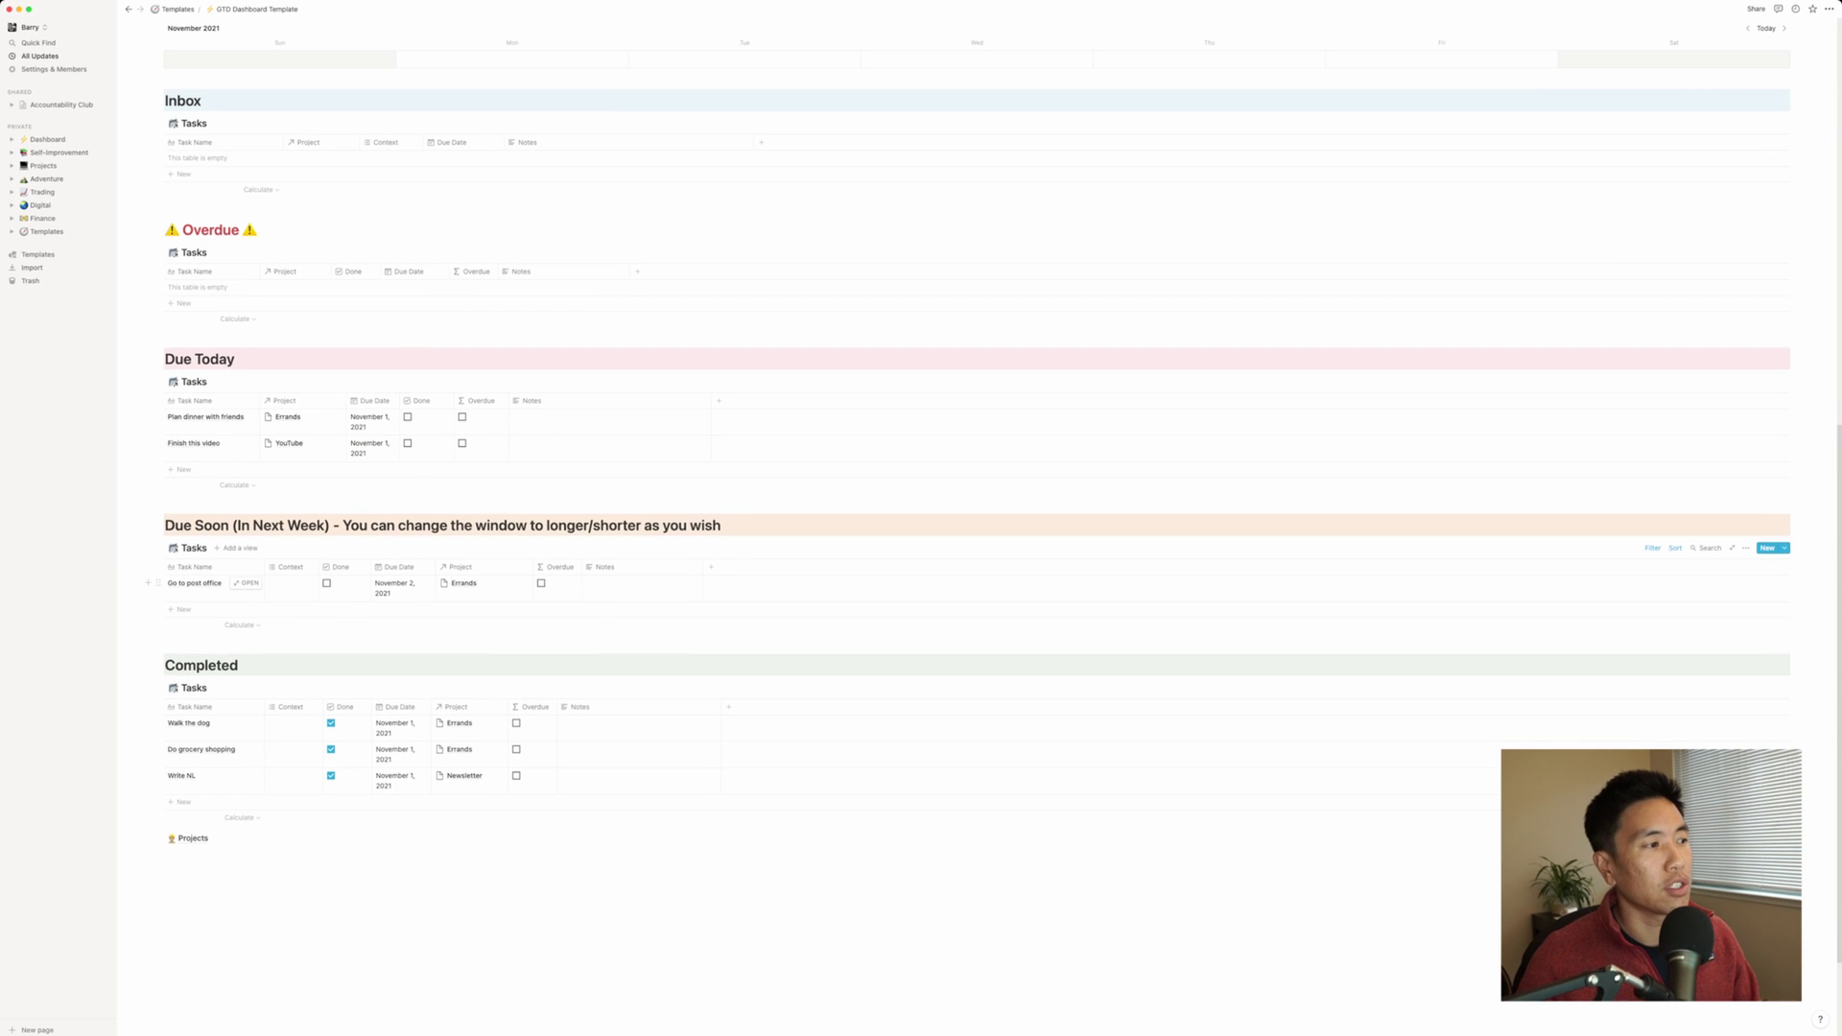
scroll(403, 567, "up", 1)
scroll(375, 576, "up", 4)
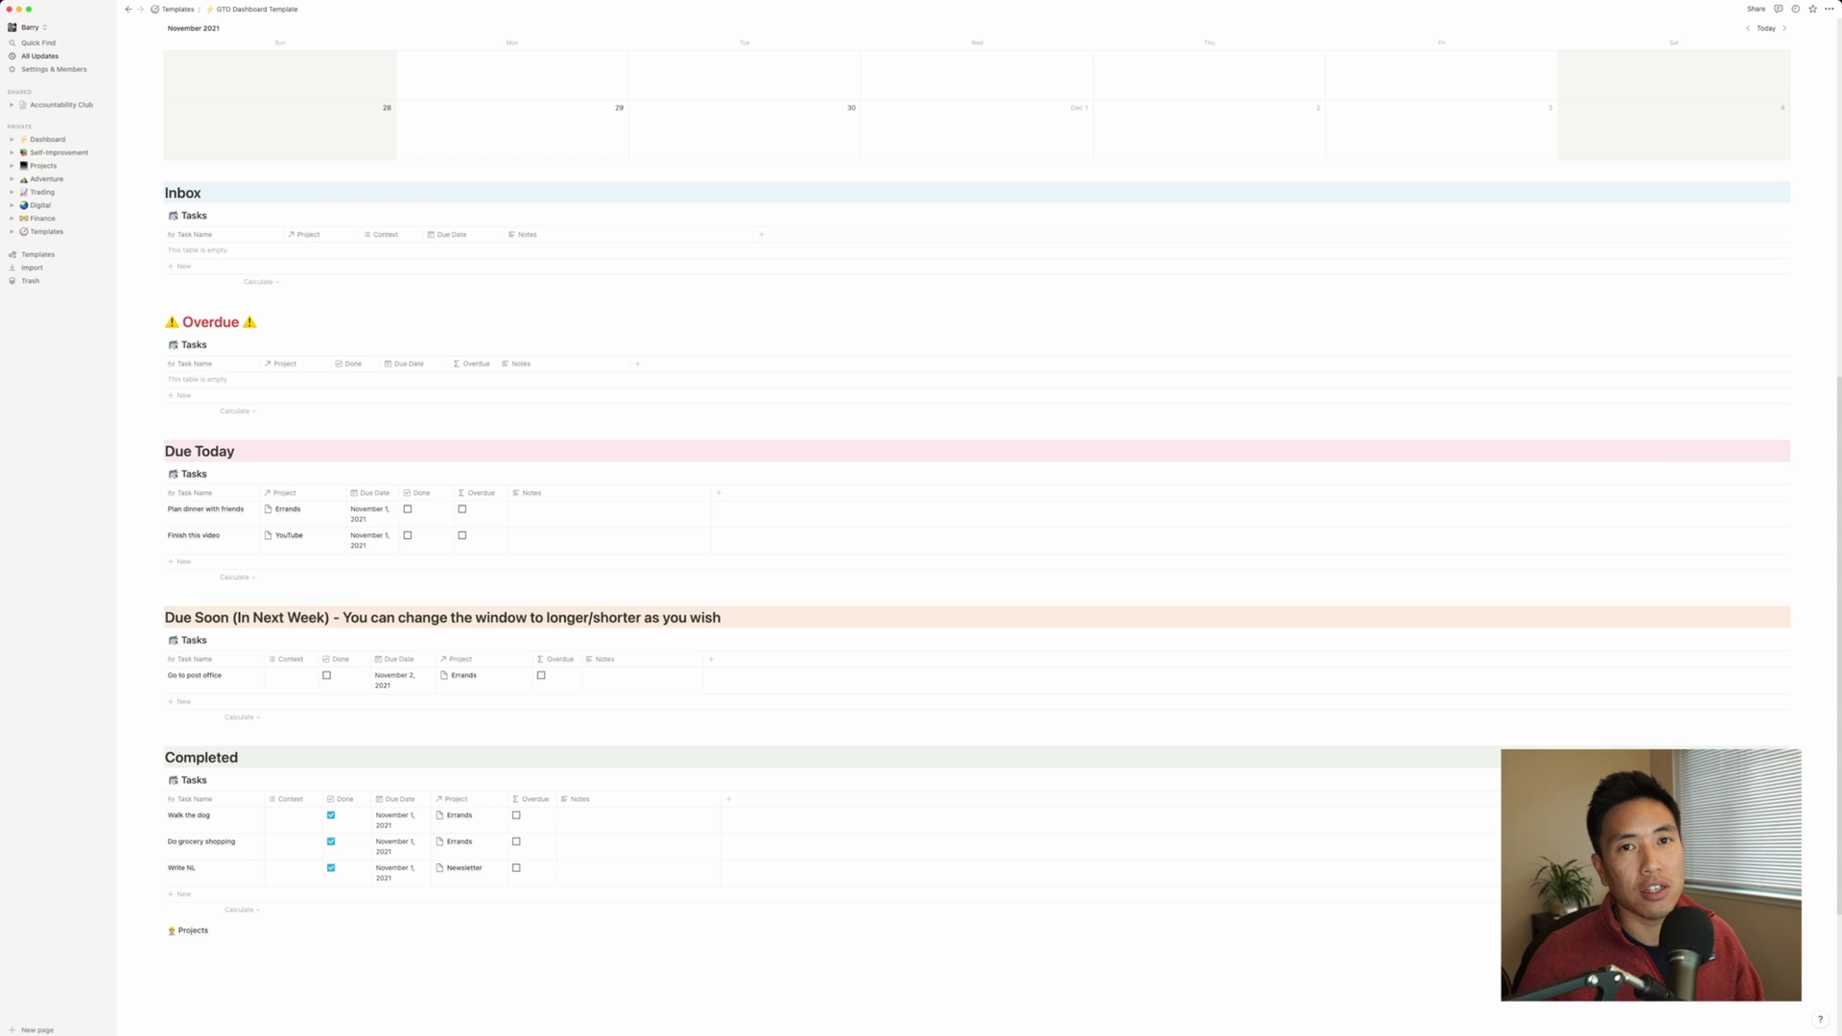
scroll(374, 576, "up", 10)
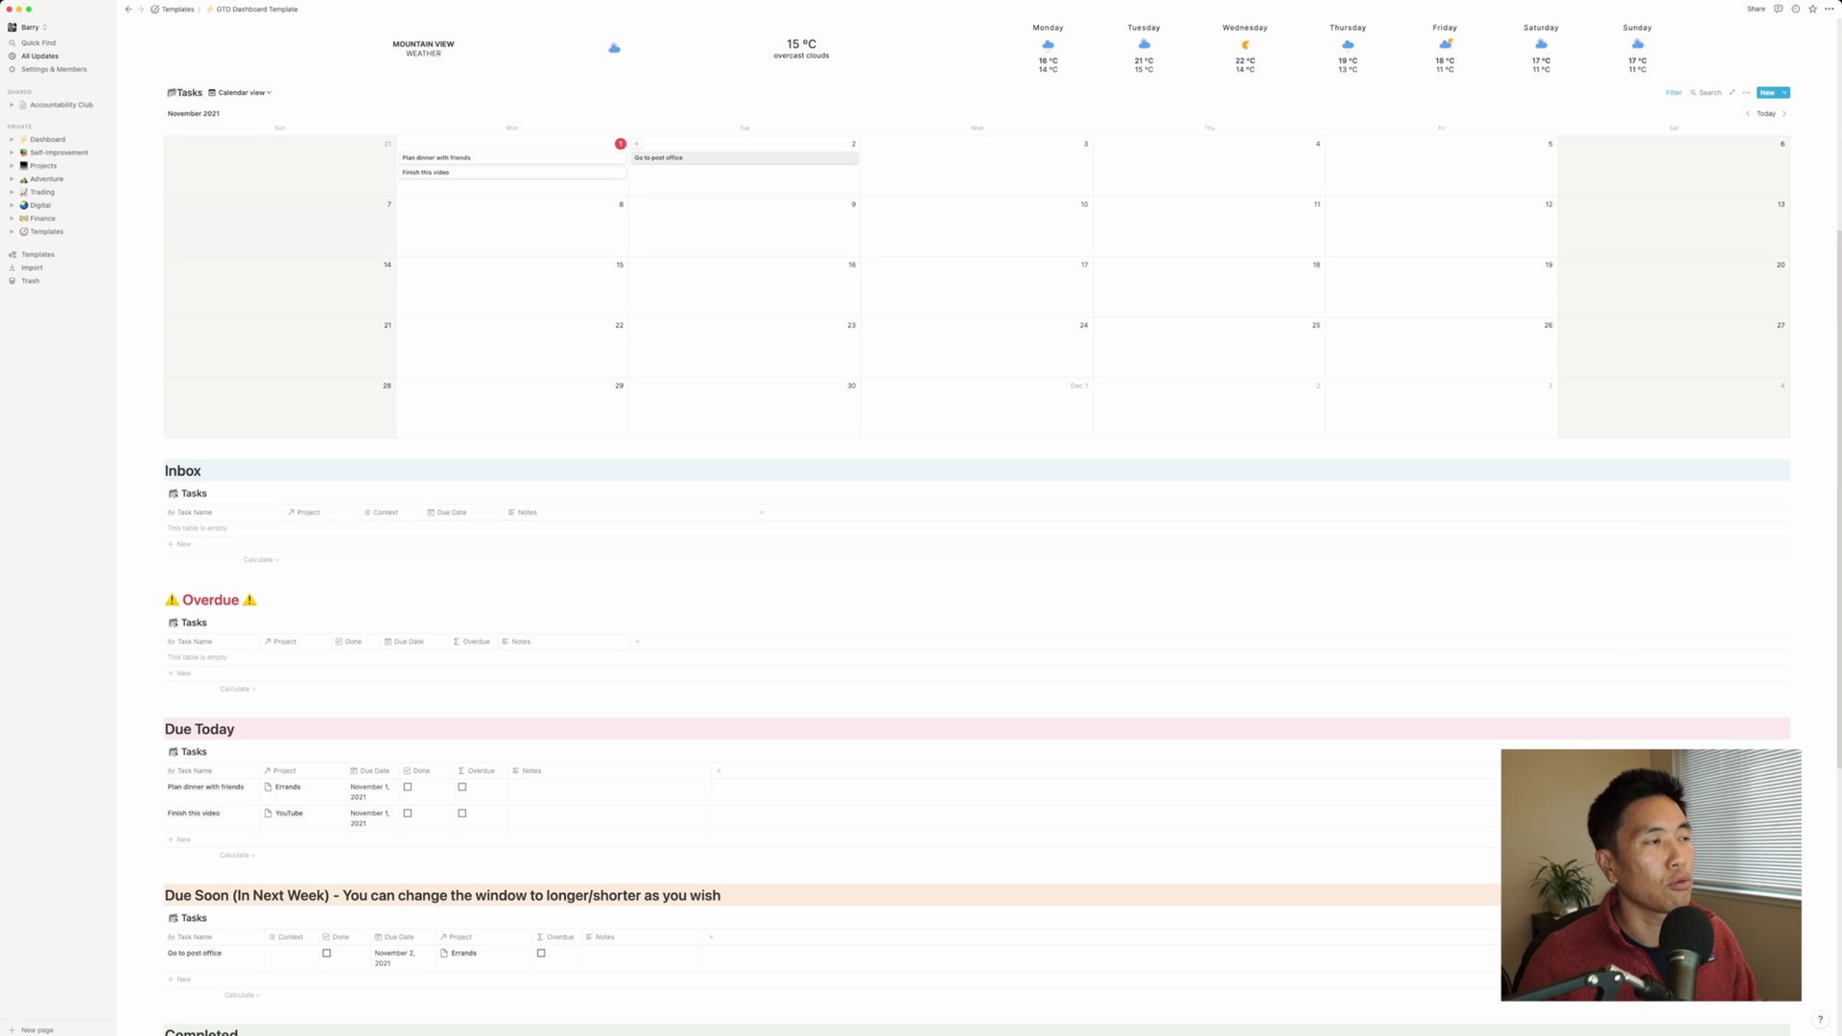
- Reschedule Go to post office, Finish this video and Plan dinner with friends to October 31 in the calendar
left_click_drag(672, 159, 220, 161)
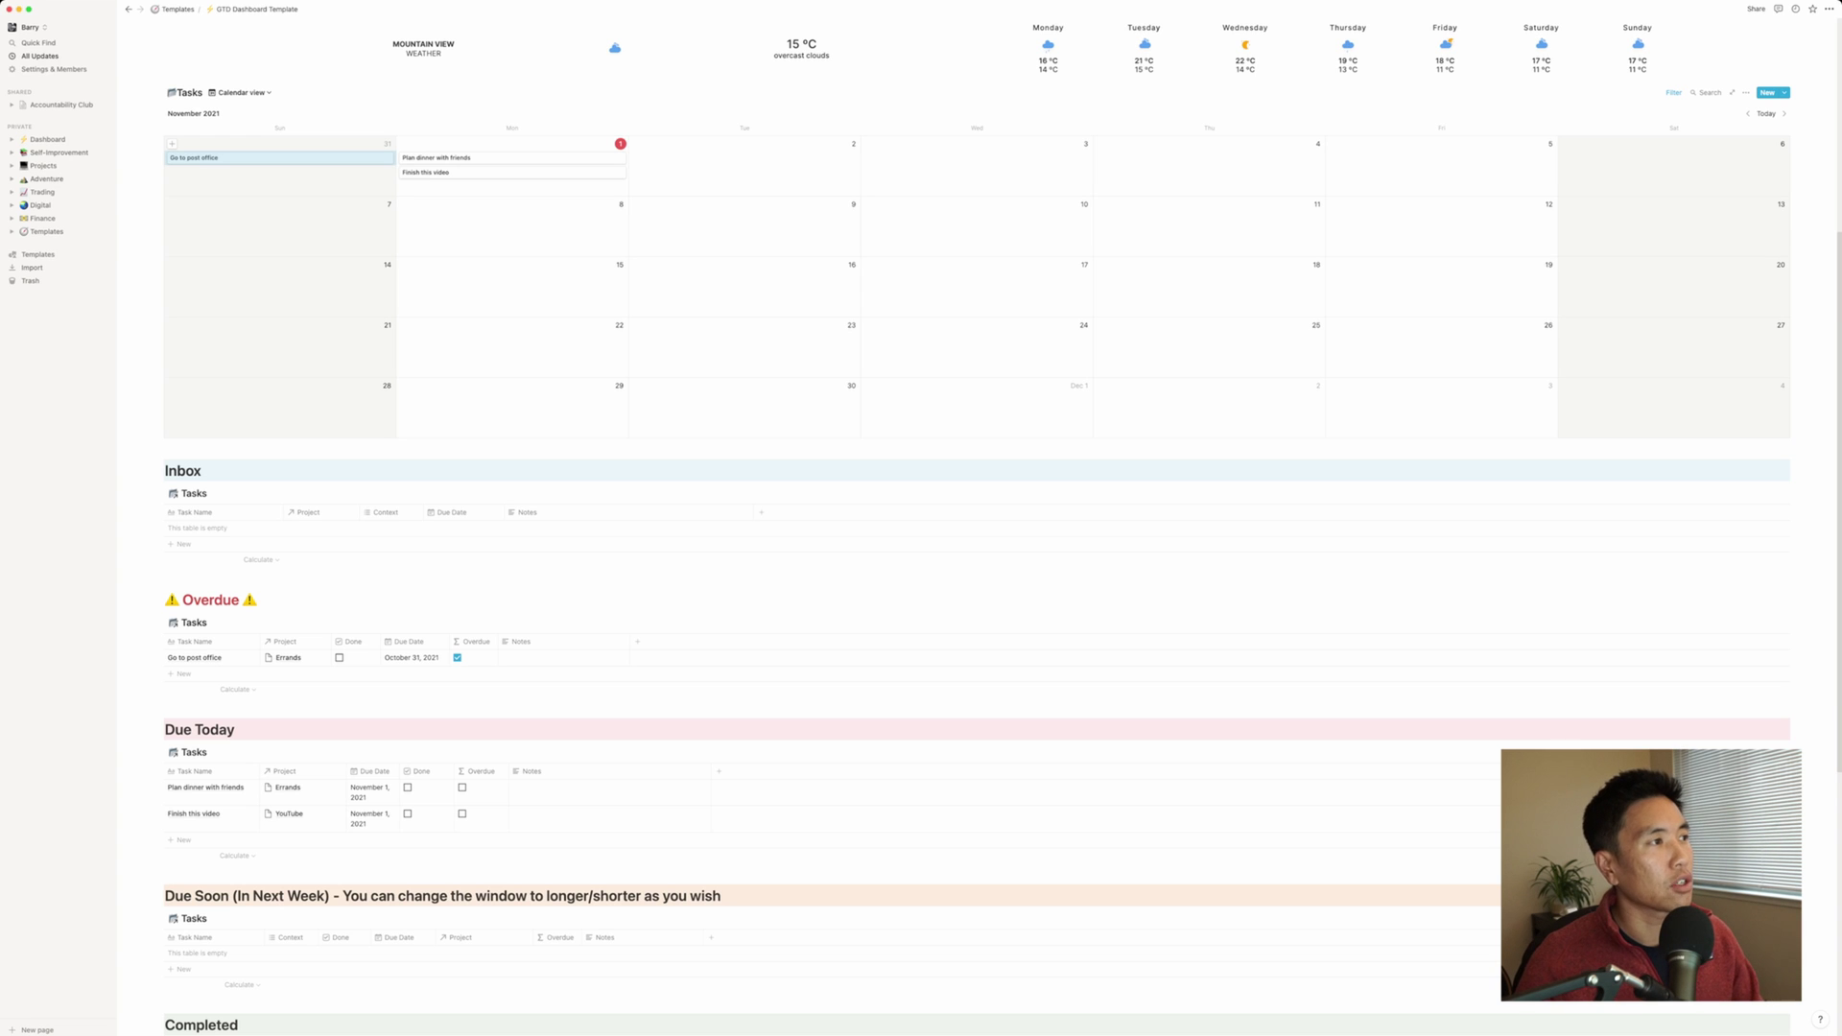
scroll(278, 230, "down", 3)
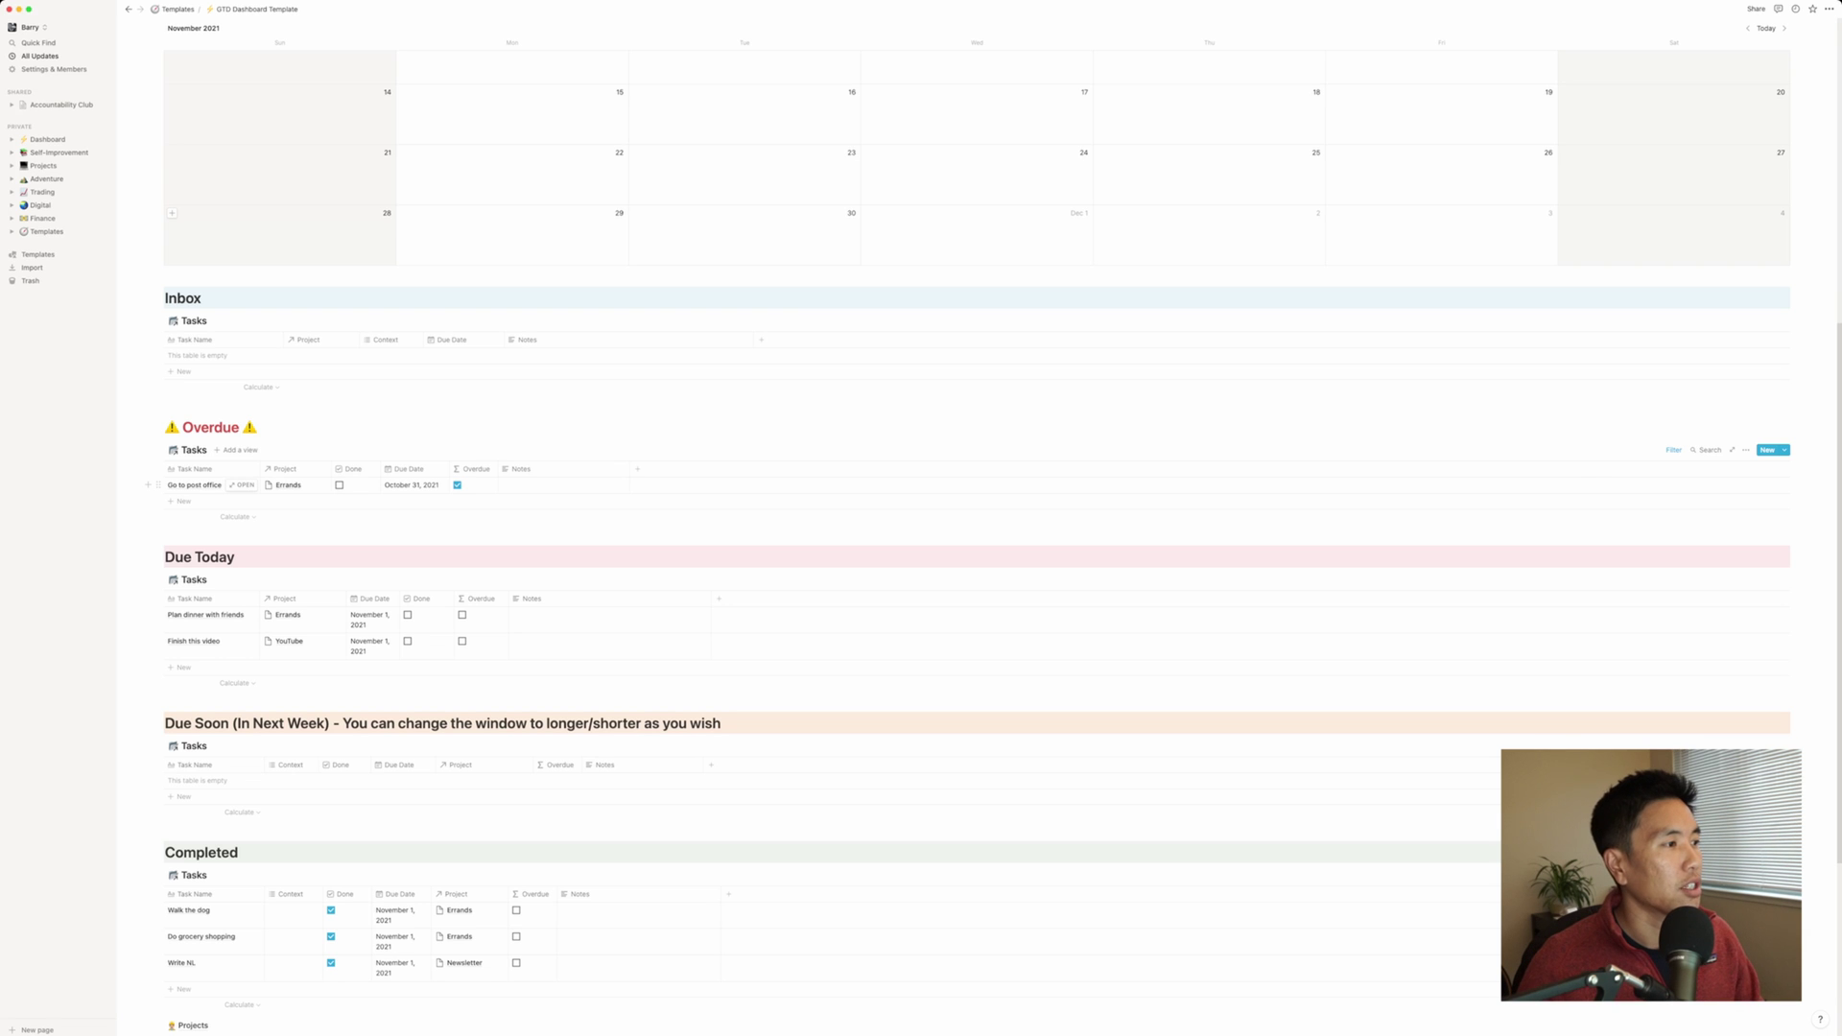
scroll(154, 508, "up", 5)
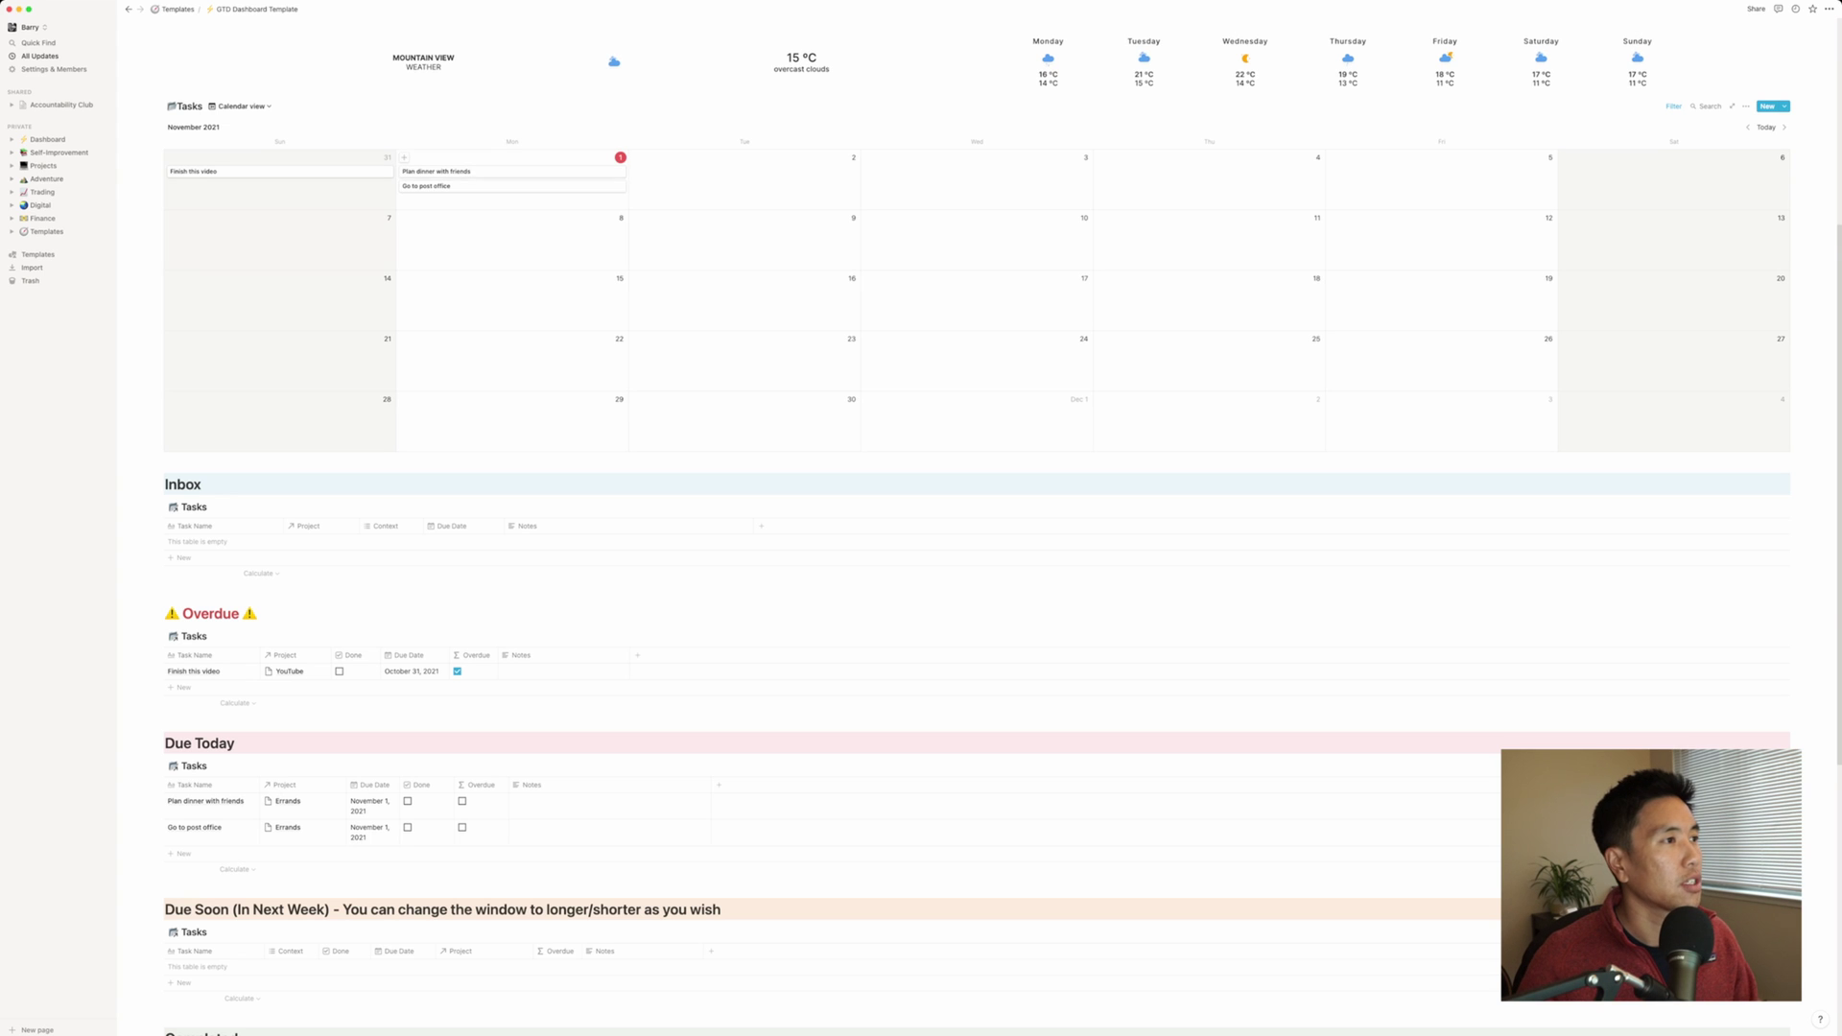
left_click_drag(427, 185, 278, 185)
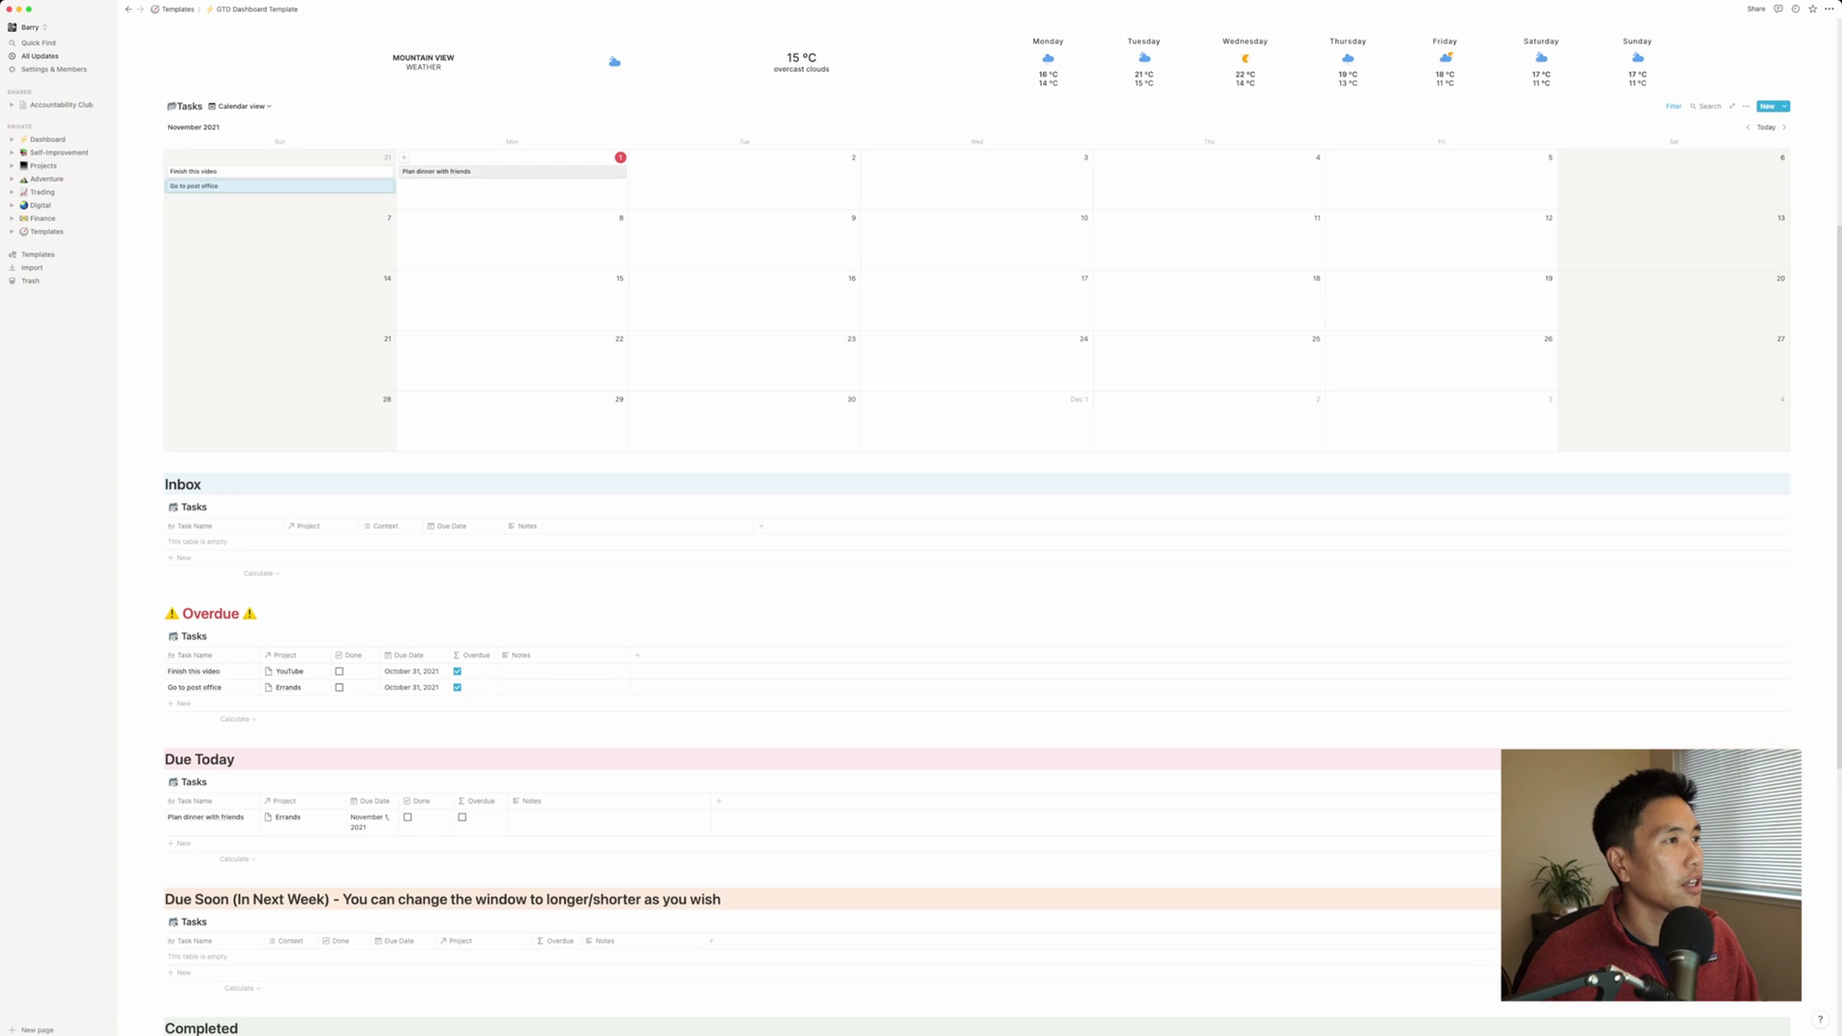
left_click_drag(436, 171, 278, 173)
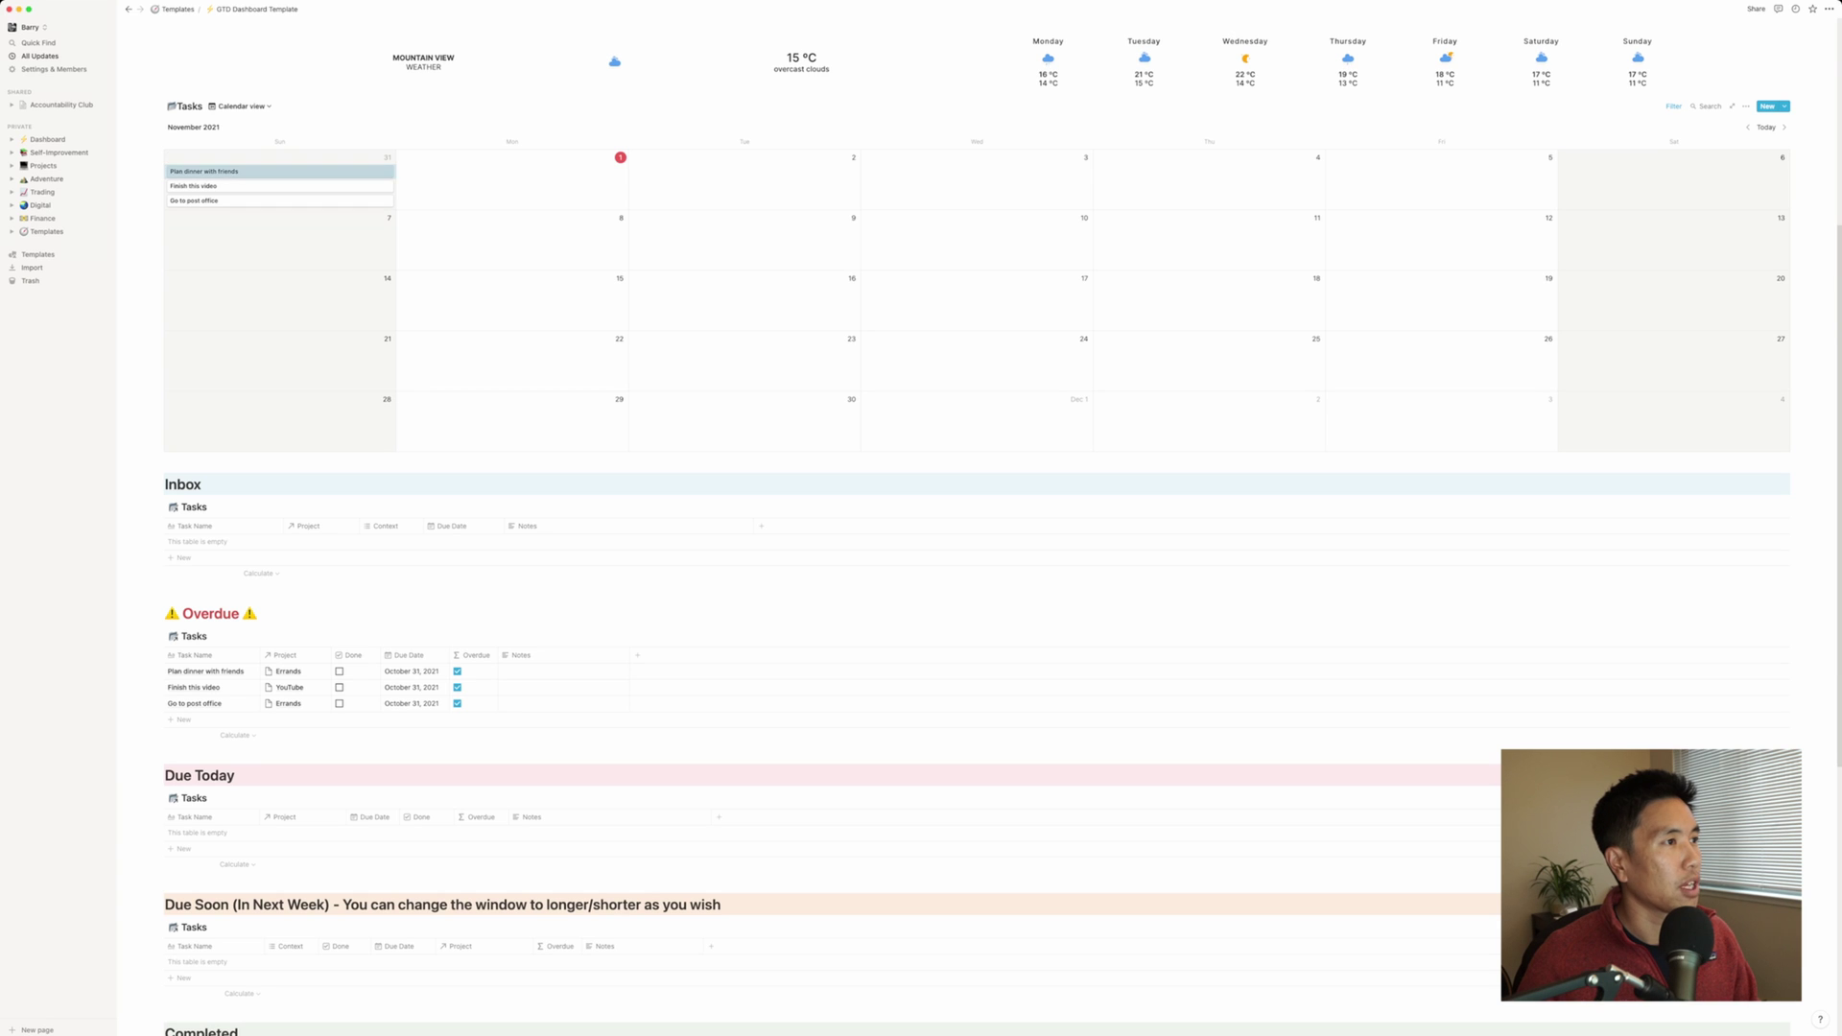
- Move Plan dinner with friends and Go to post office from October 31 back to November 1
left_click_drag(280, 170, 513, 185)
left_click_drag(280, 170, 512, 198)
scroll(576, 304, "down", 5)
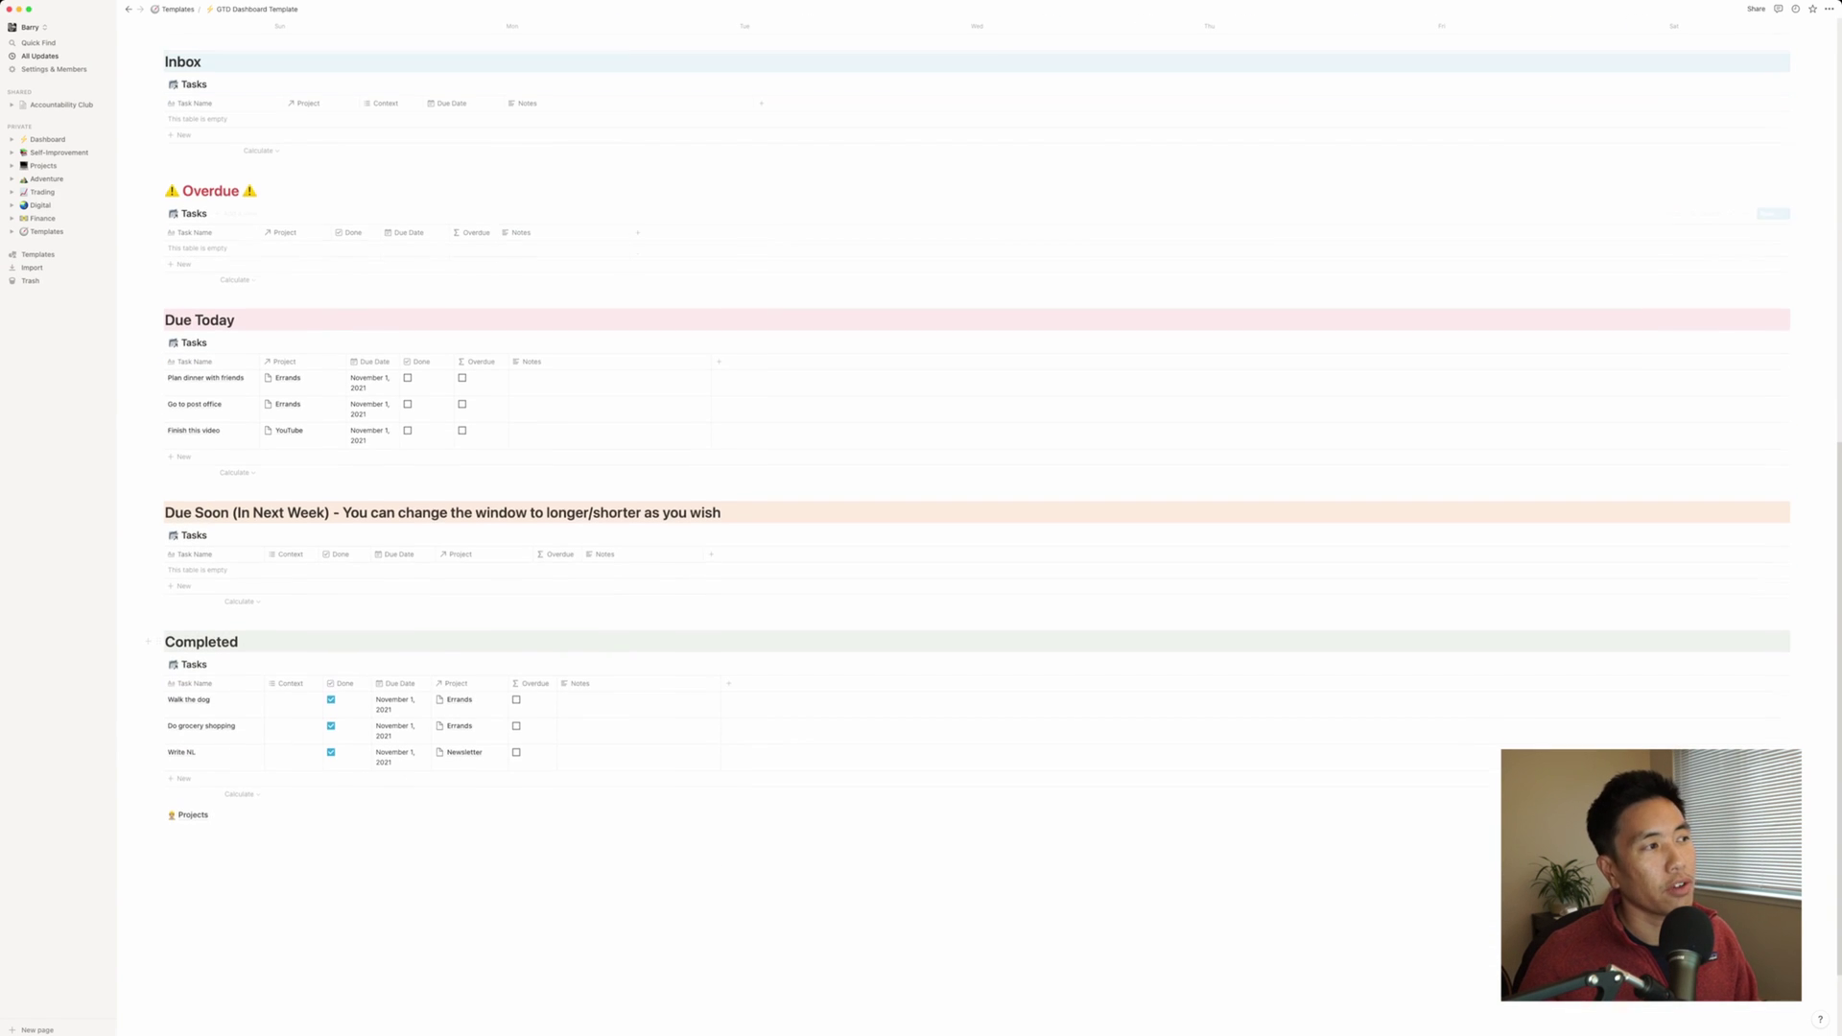
scroll(977, 470, "up", 3)
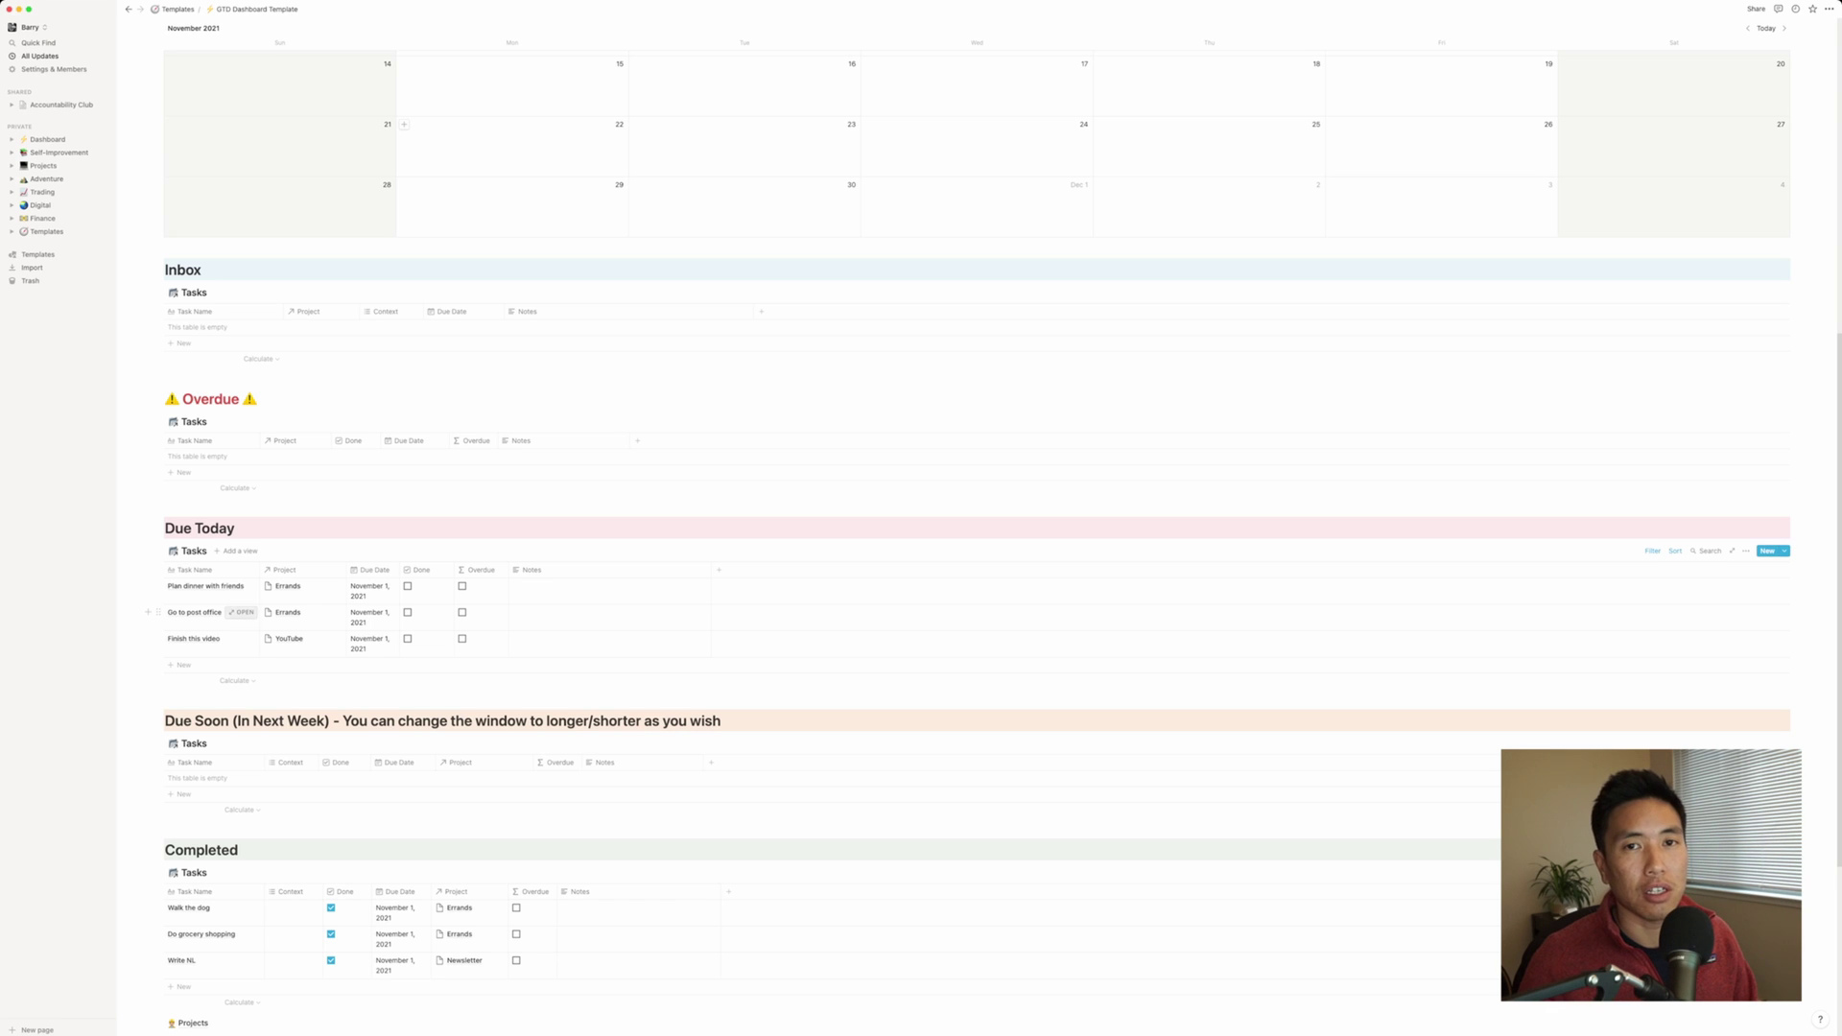
scroll(302, 637, "down", 1)
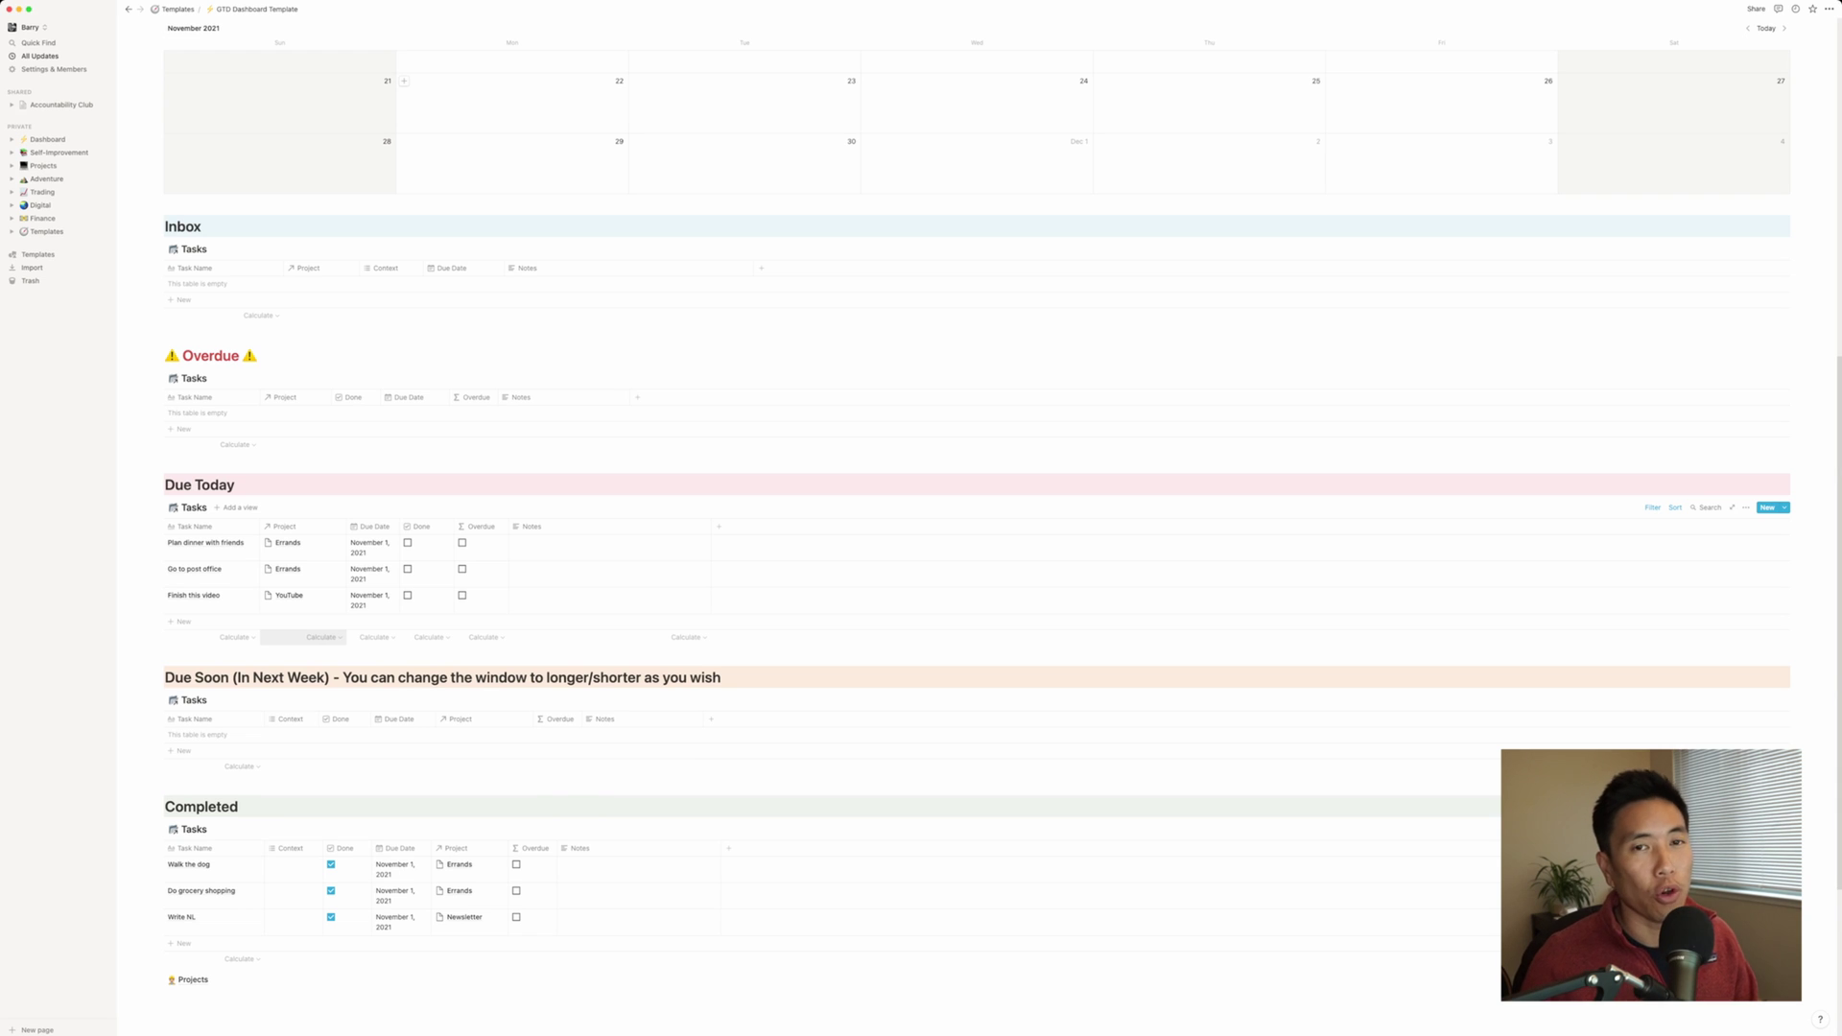
scroll(303, 637, "up", 1)
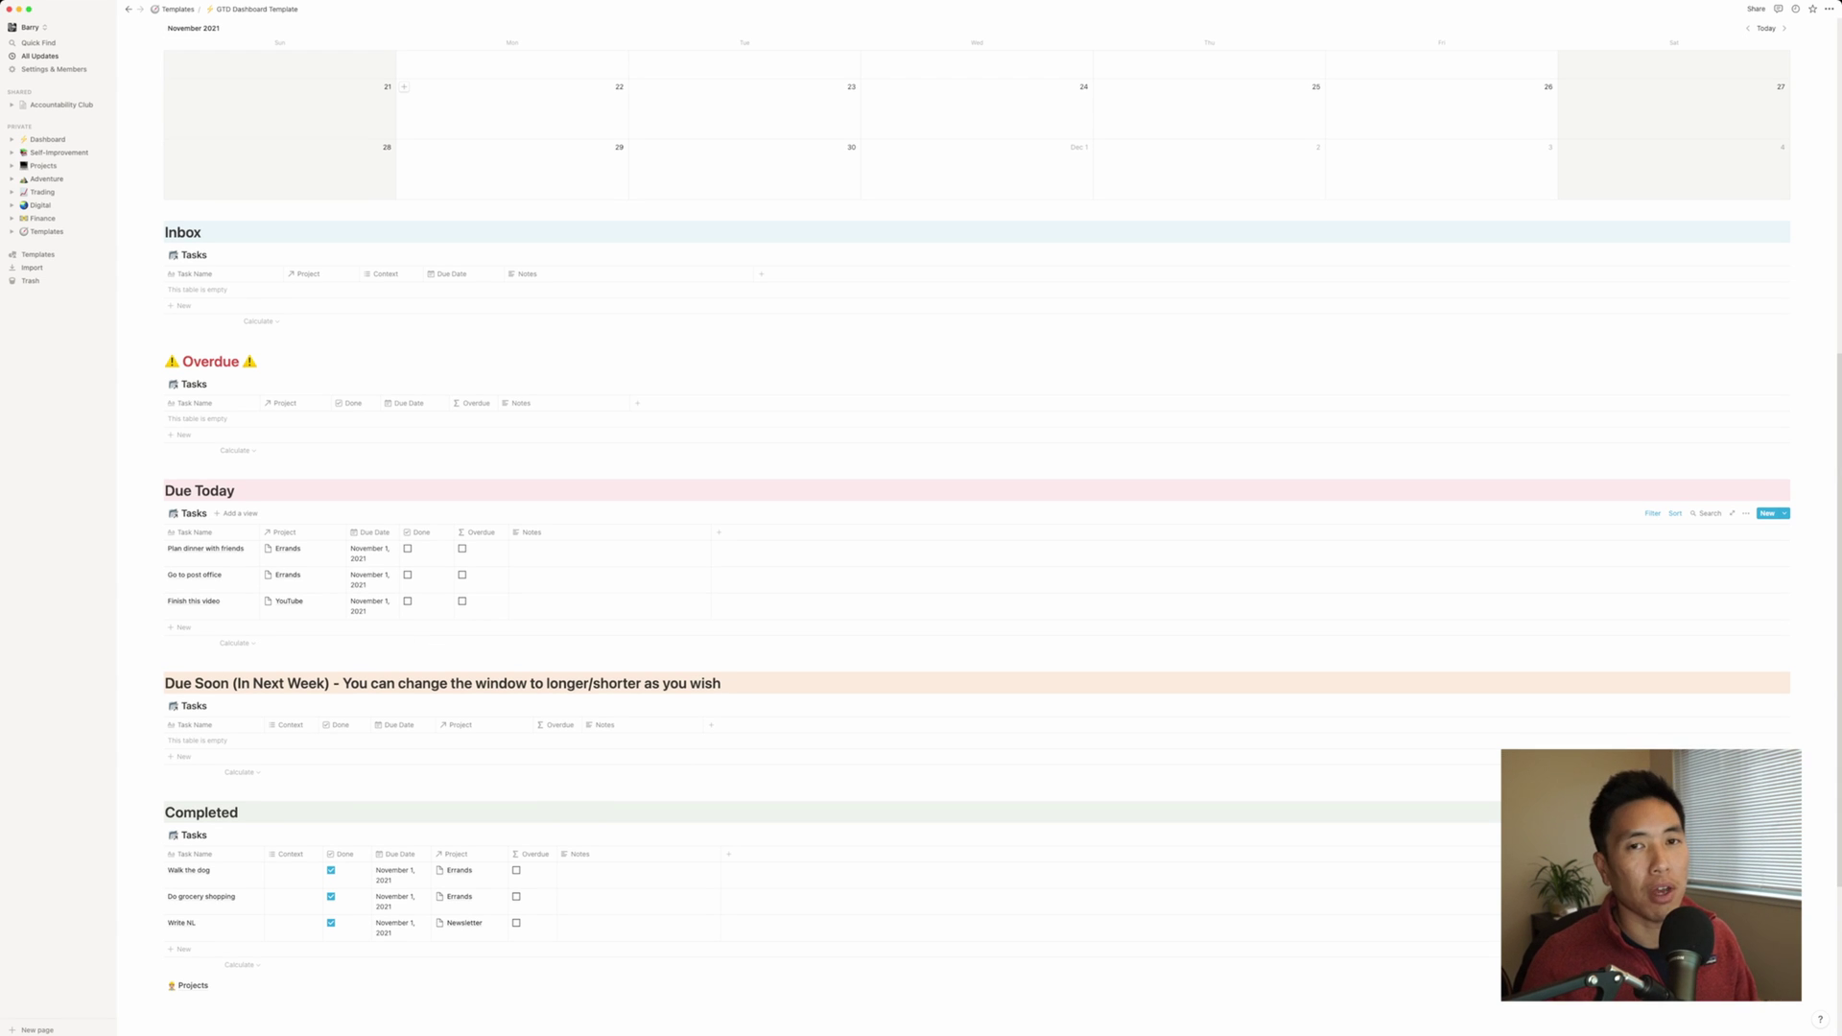
scroll(979, 616, "up", 5)
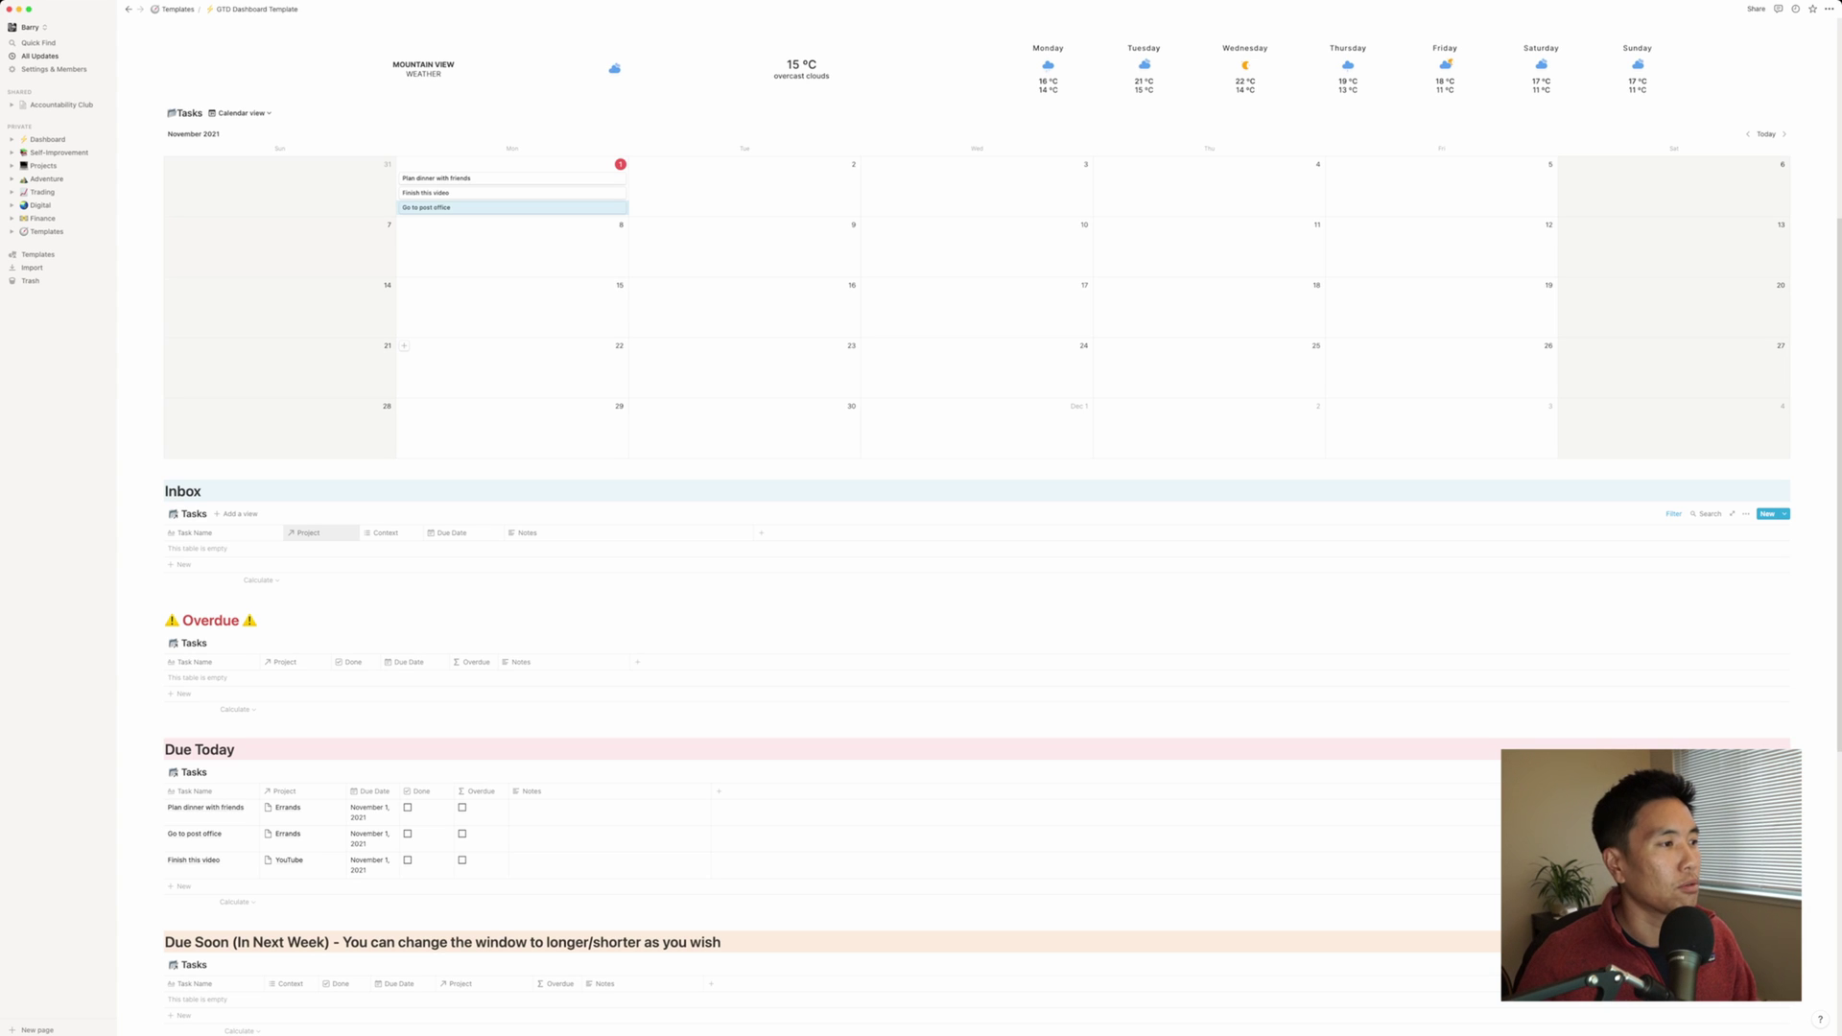
left_click(309, 533)
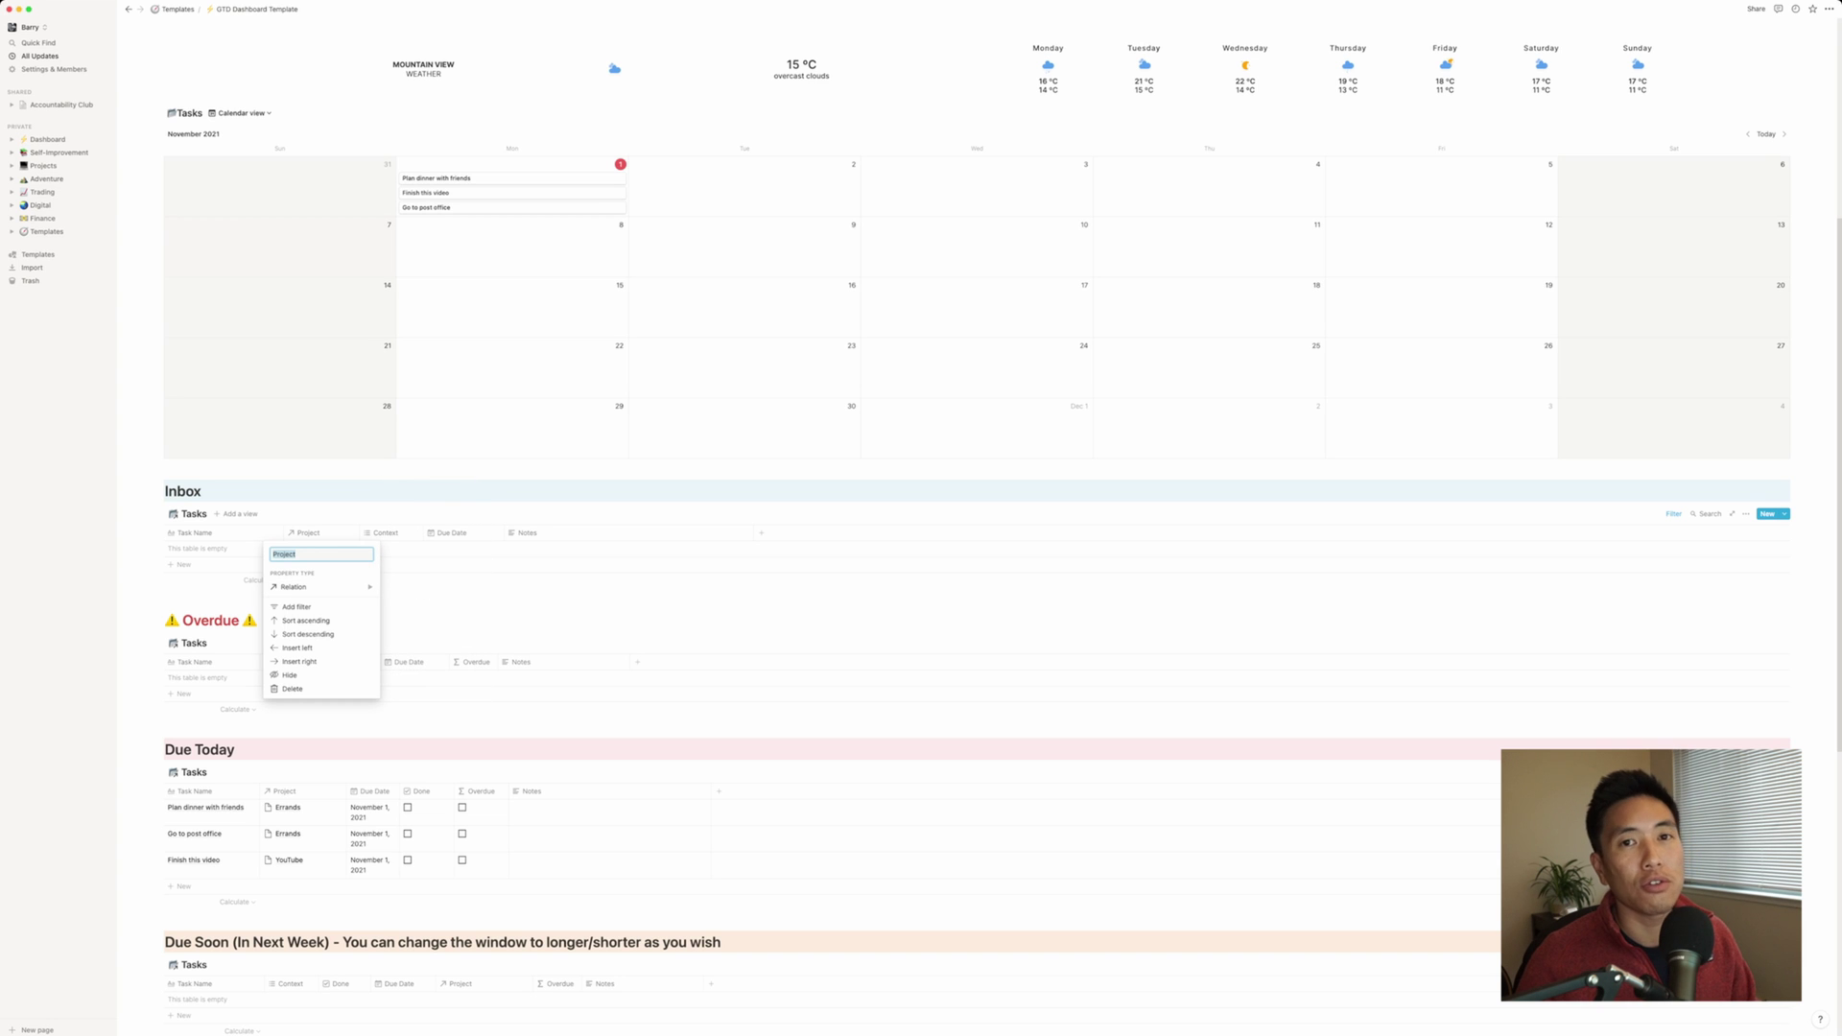
key("Escape")
scroll(922, 518, "down", 3)
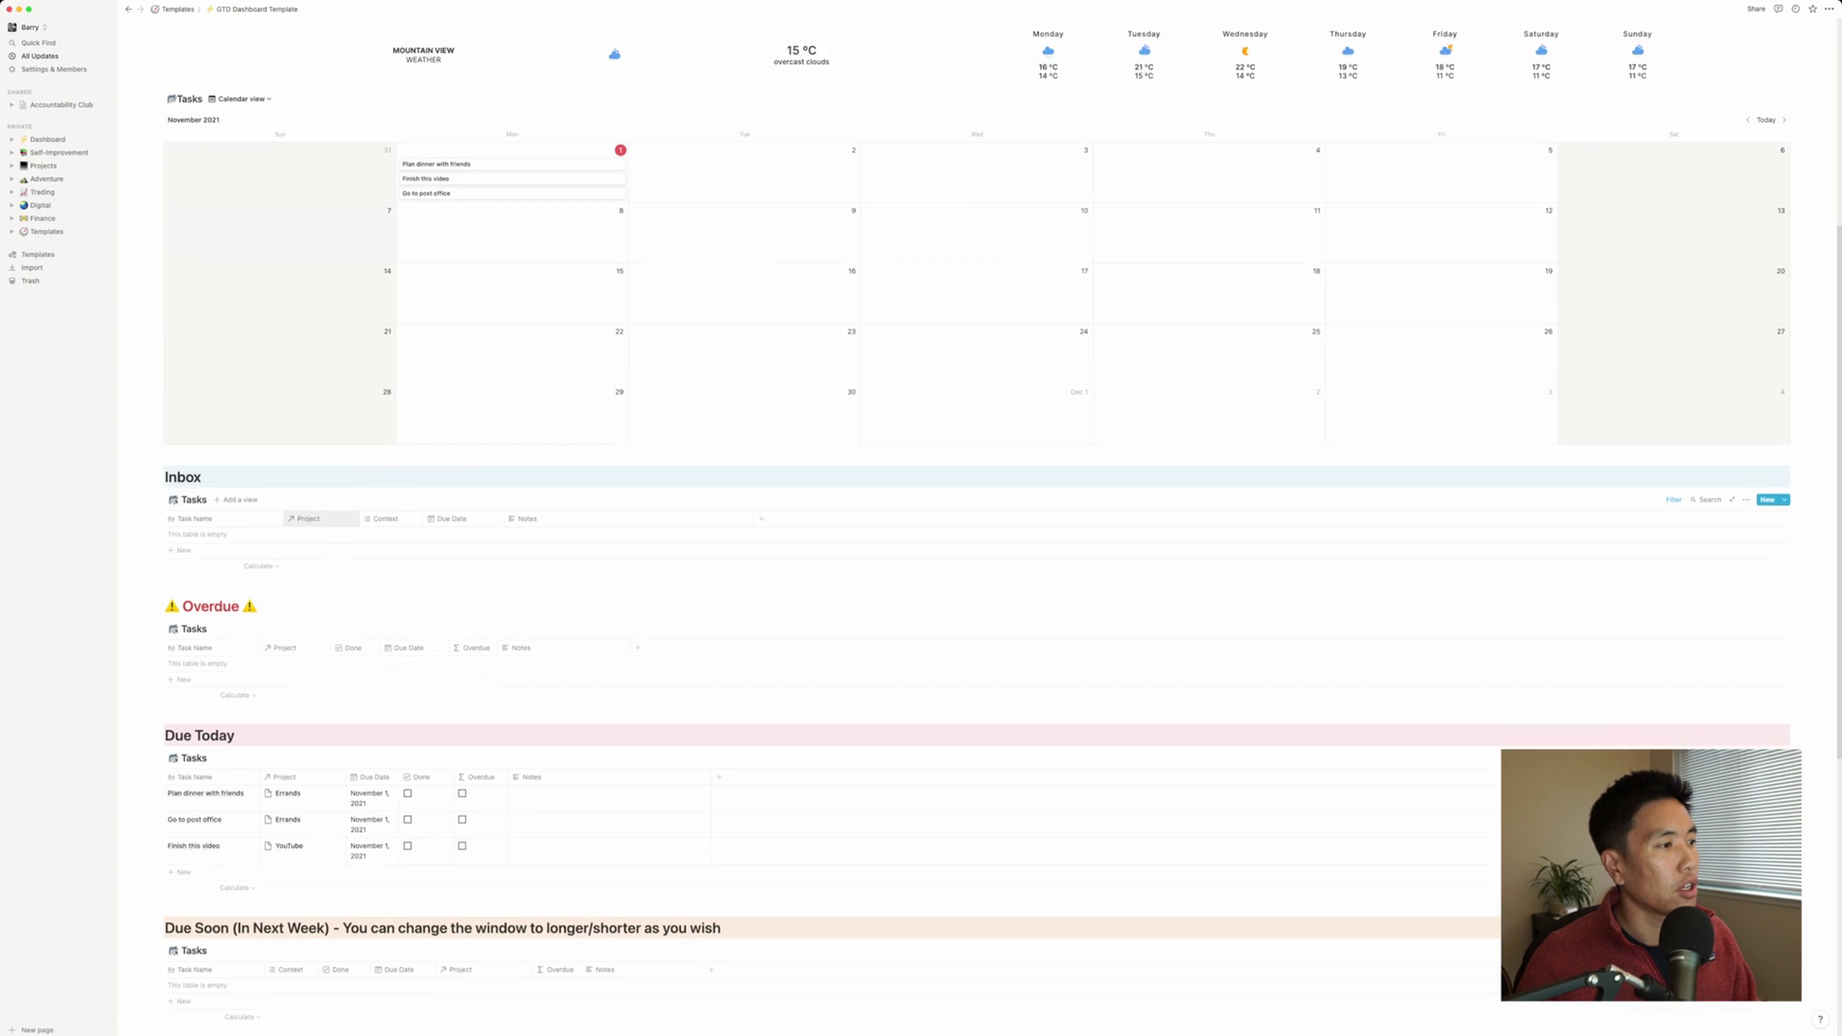
scroll(977, 588, "down", 2)
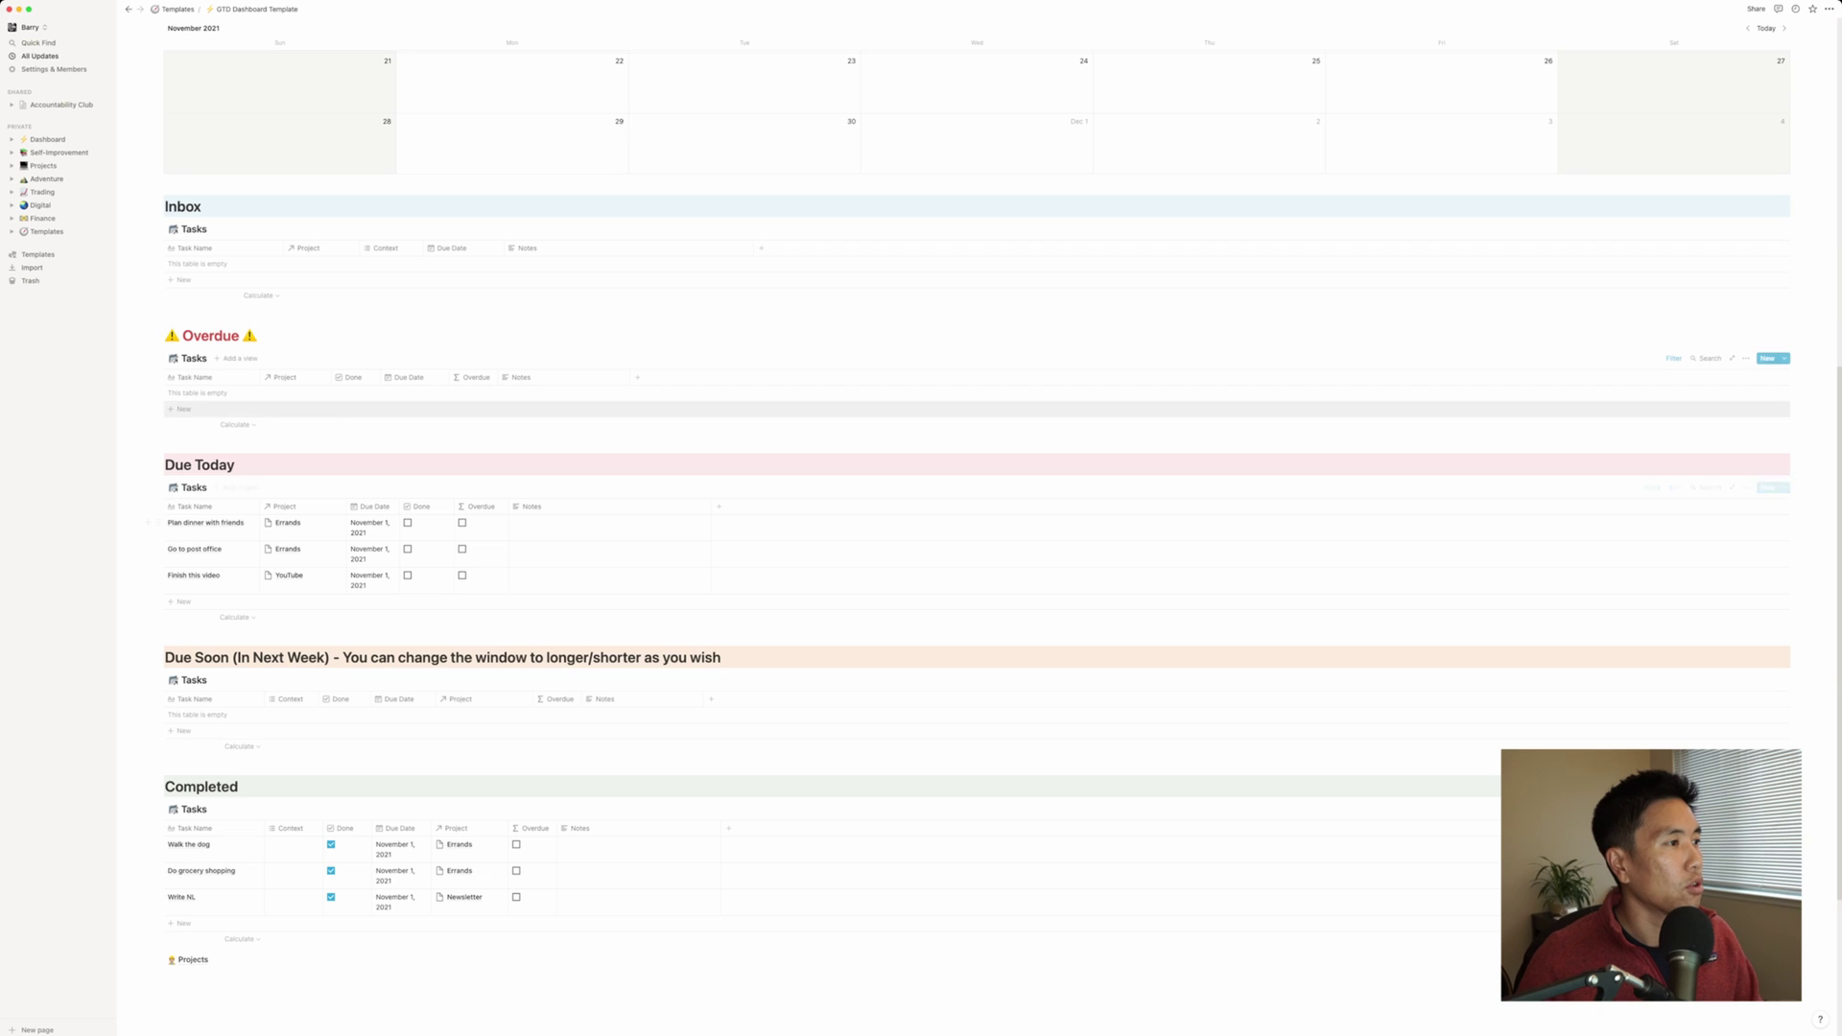
left_click(285, 377)
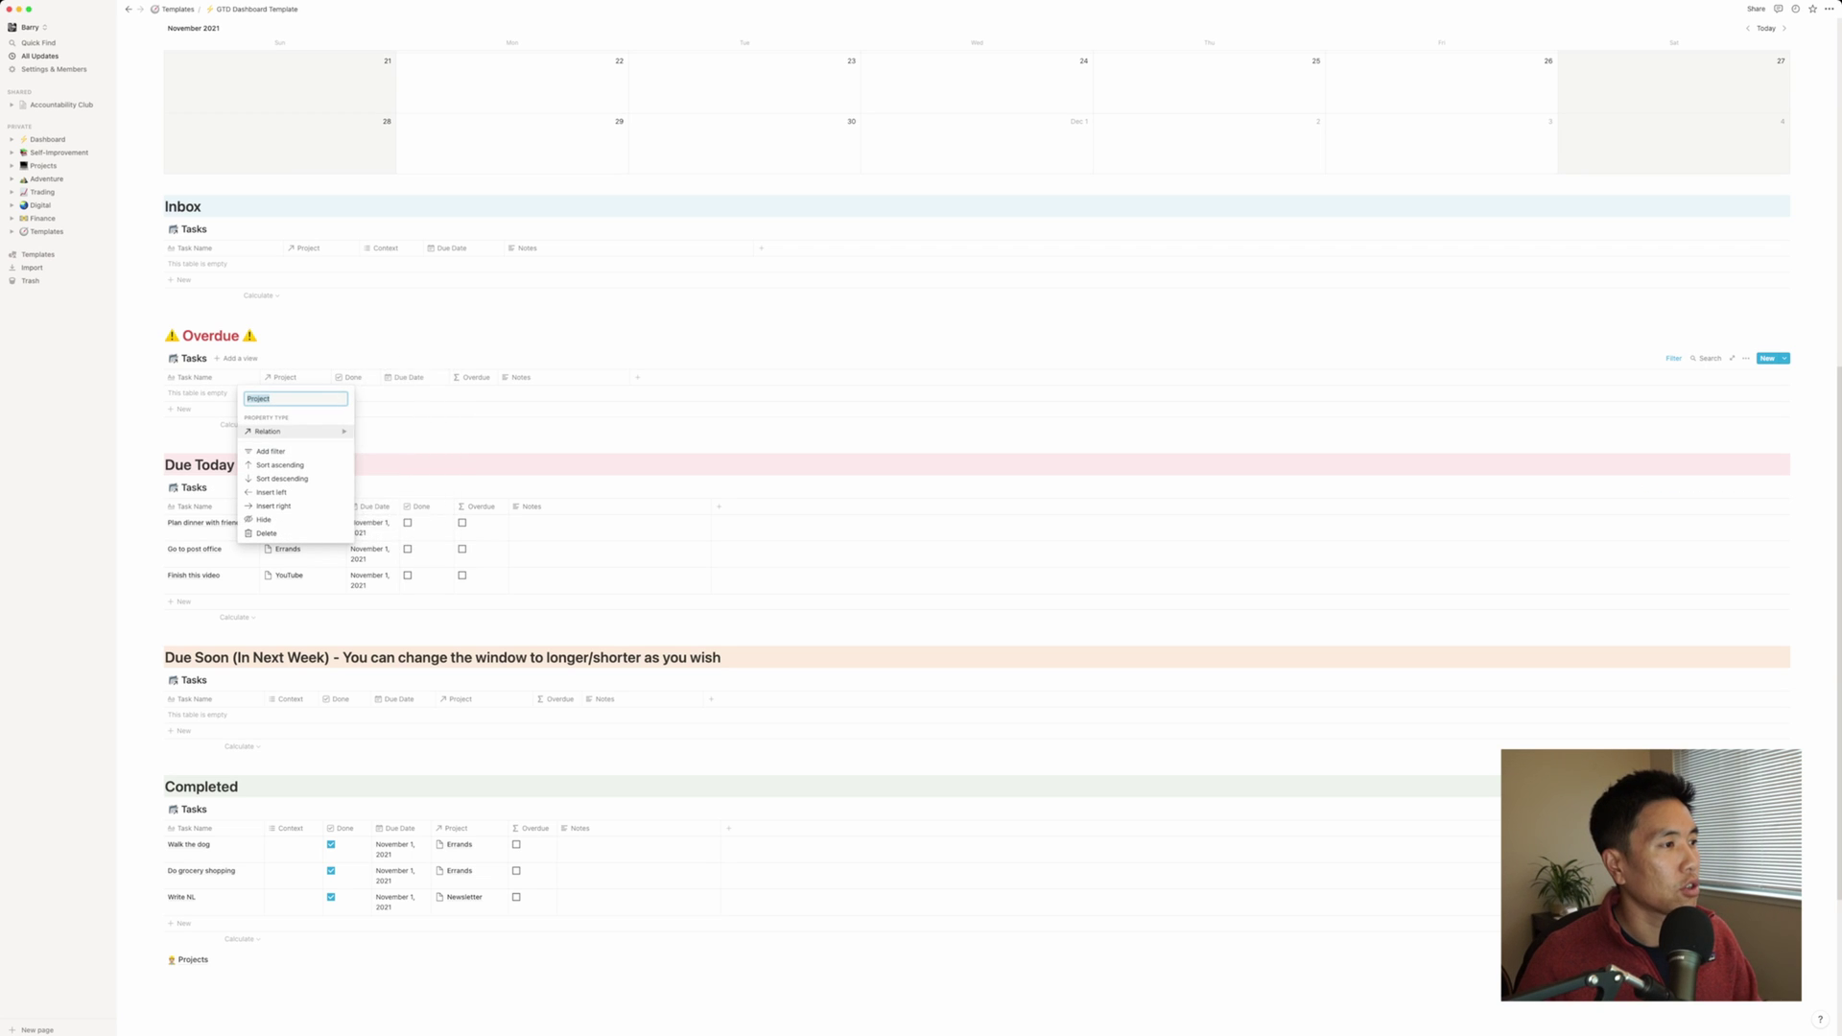
mouse_move(288, 431)
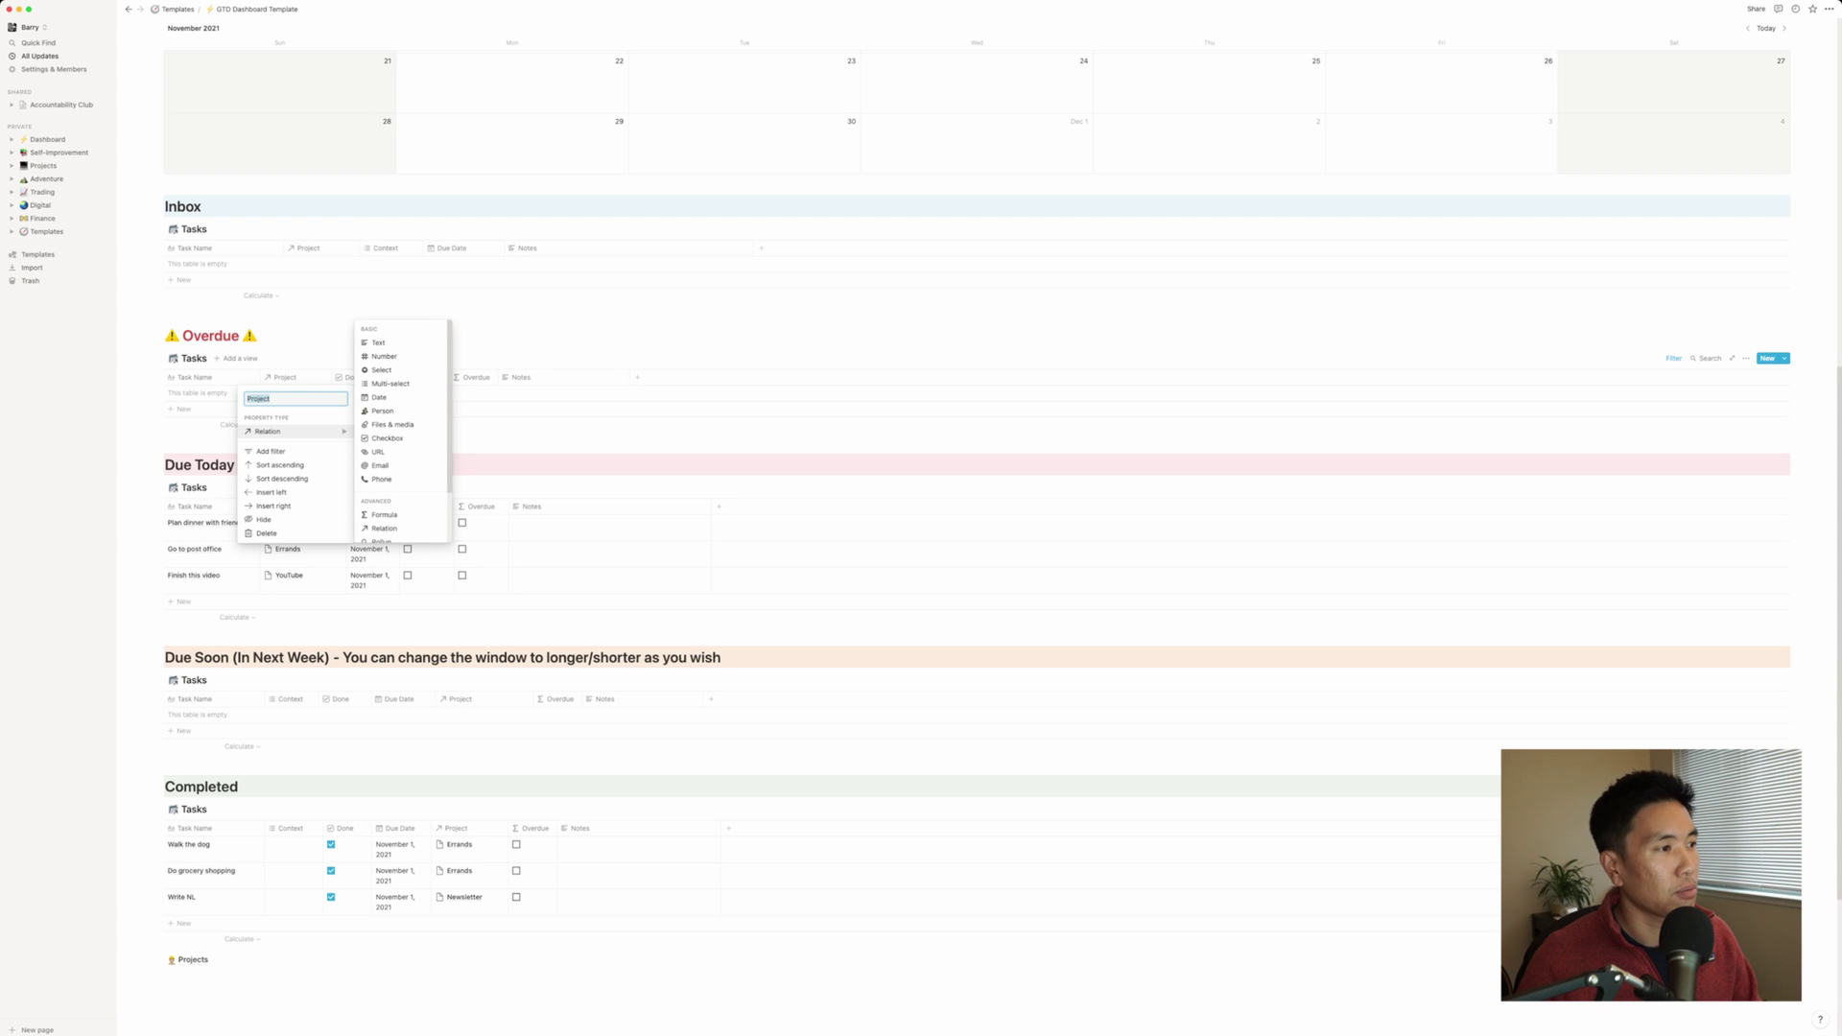
scroll(393, 439, "down", 1)
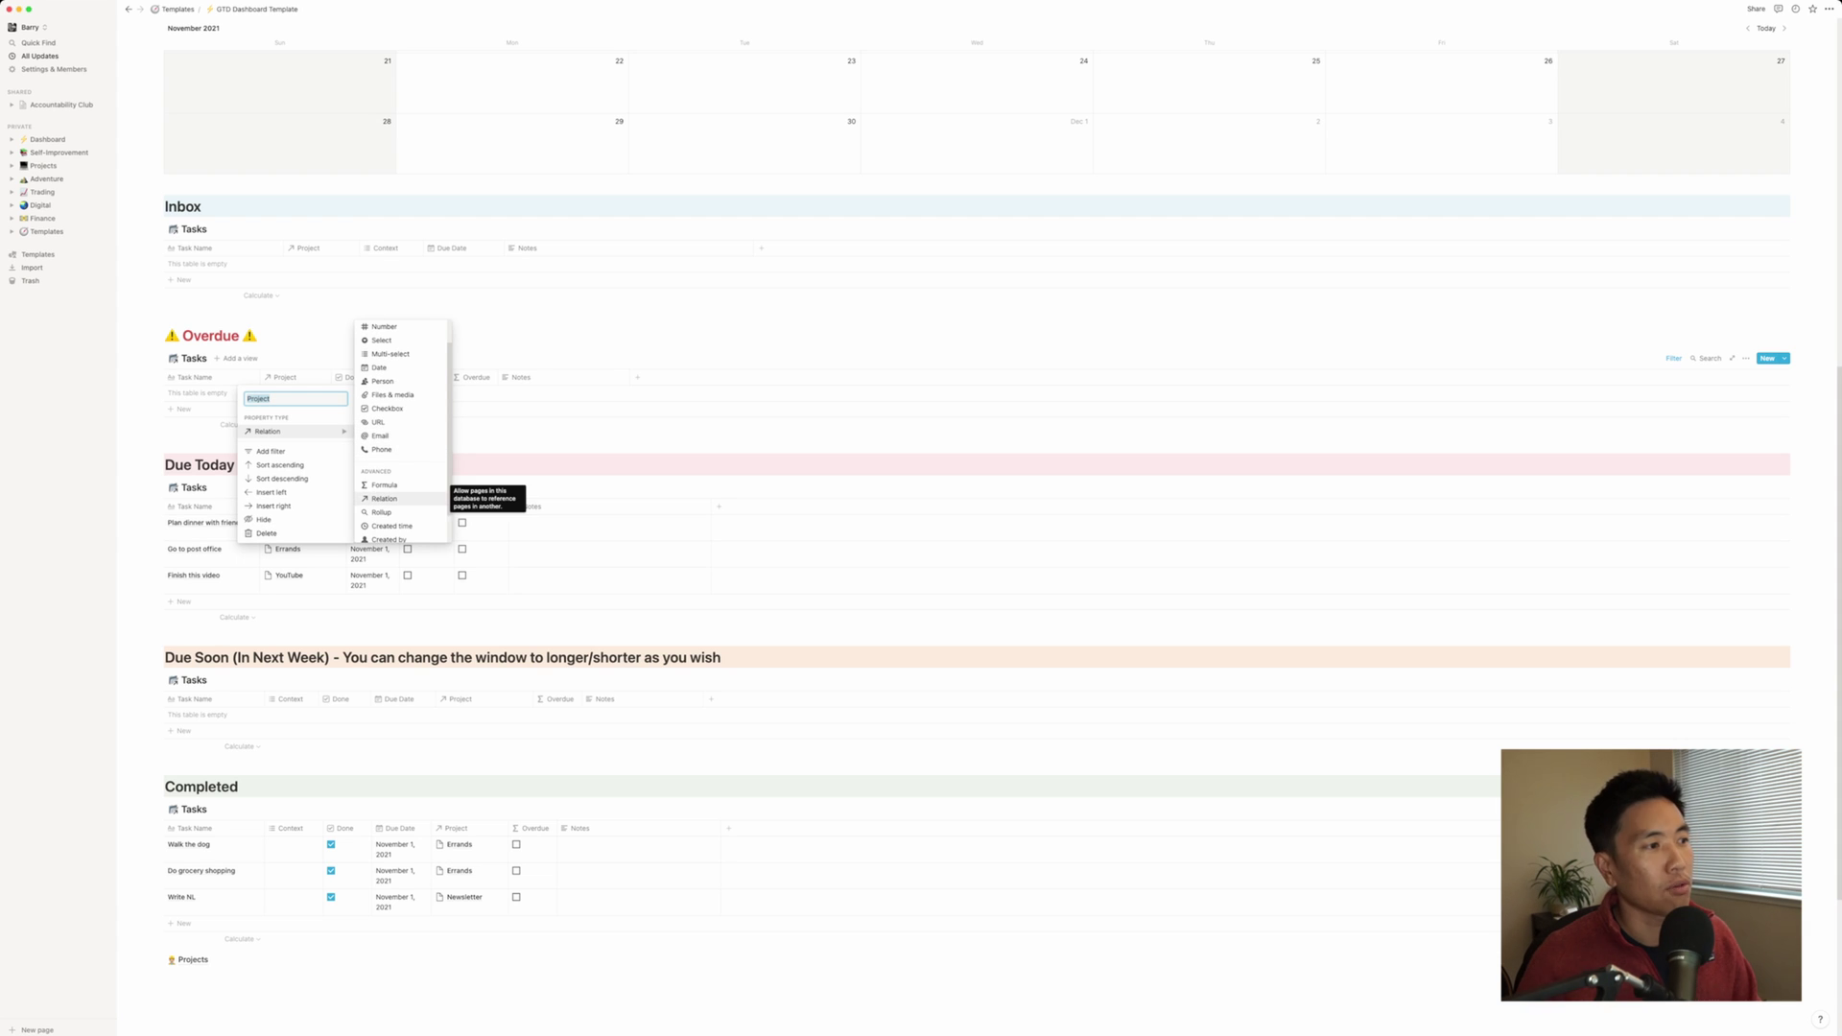
left_click(385, 499)
left_click(917, 523)
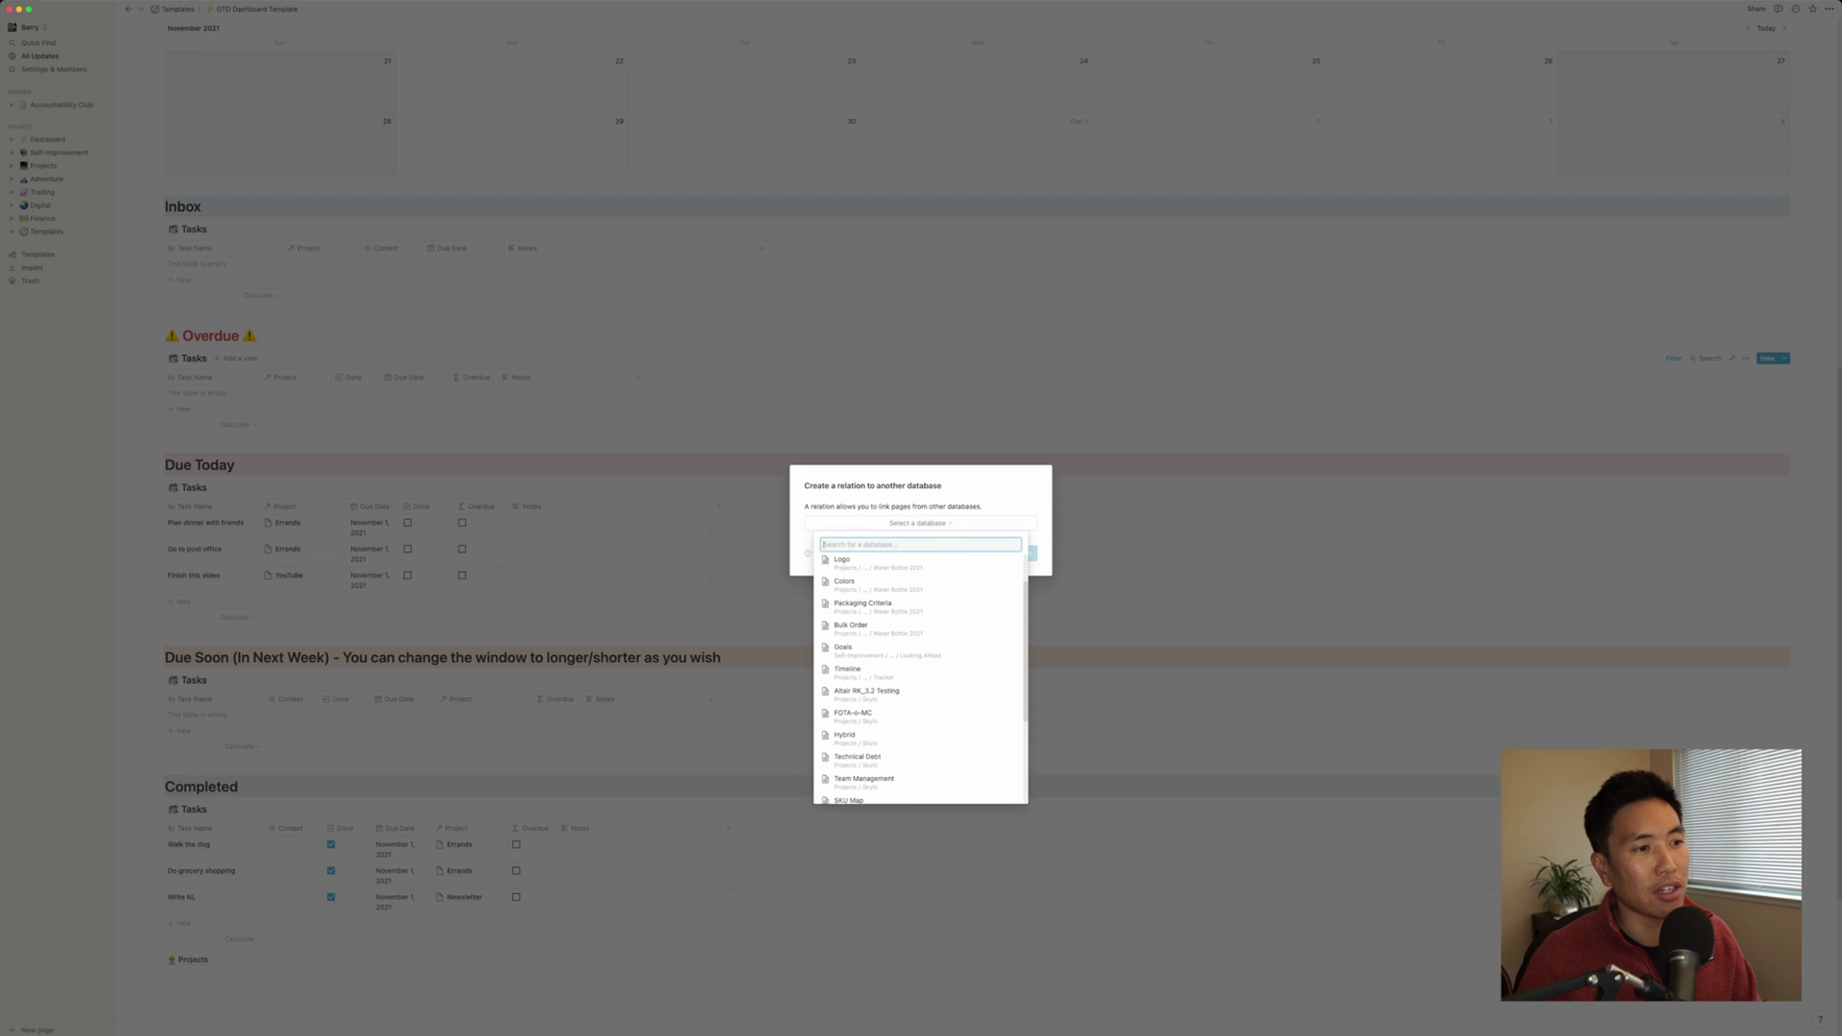
key("Escape")
left_click(955, 553)
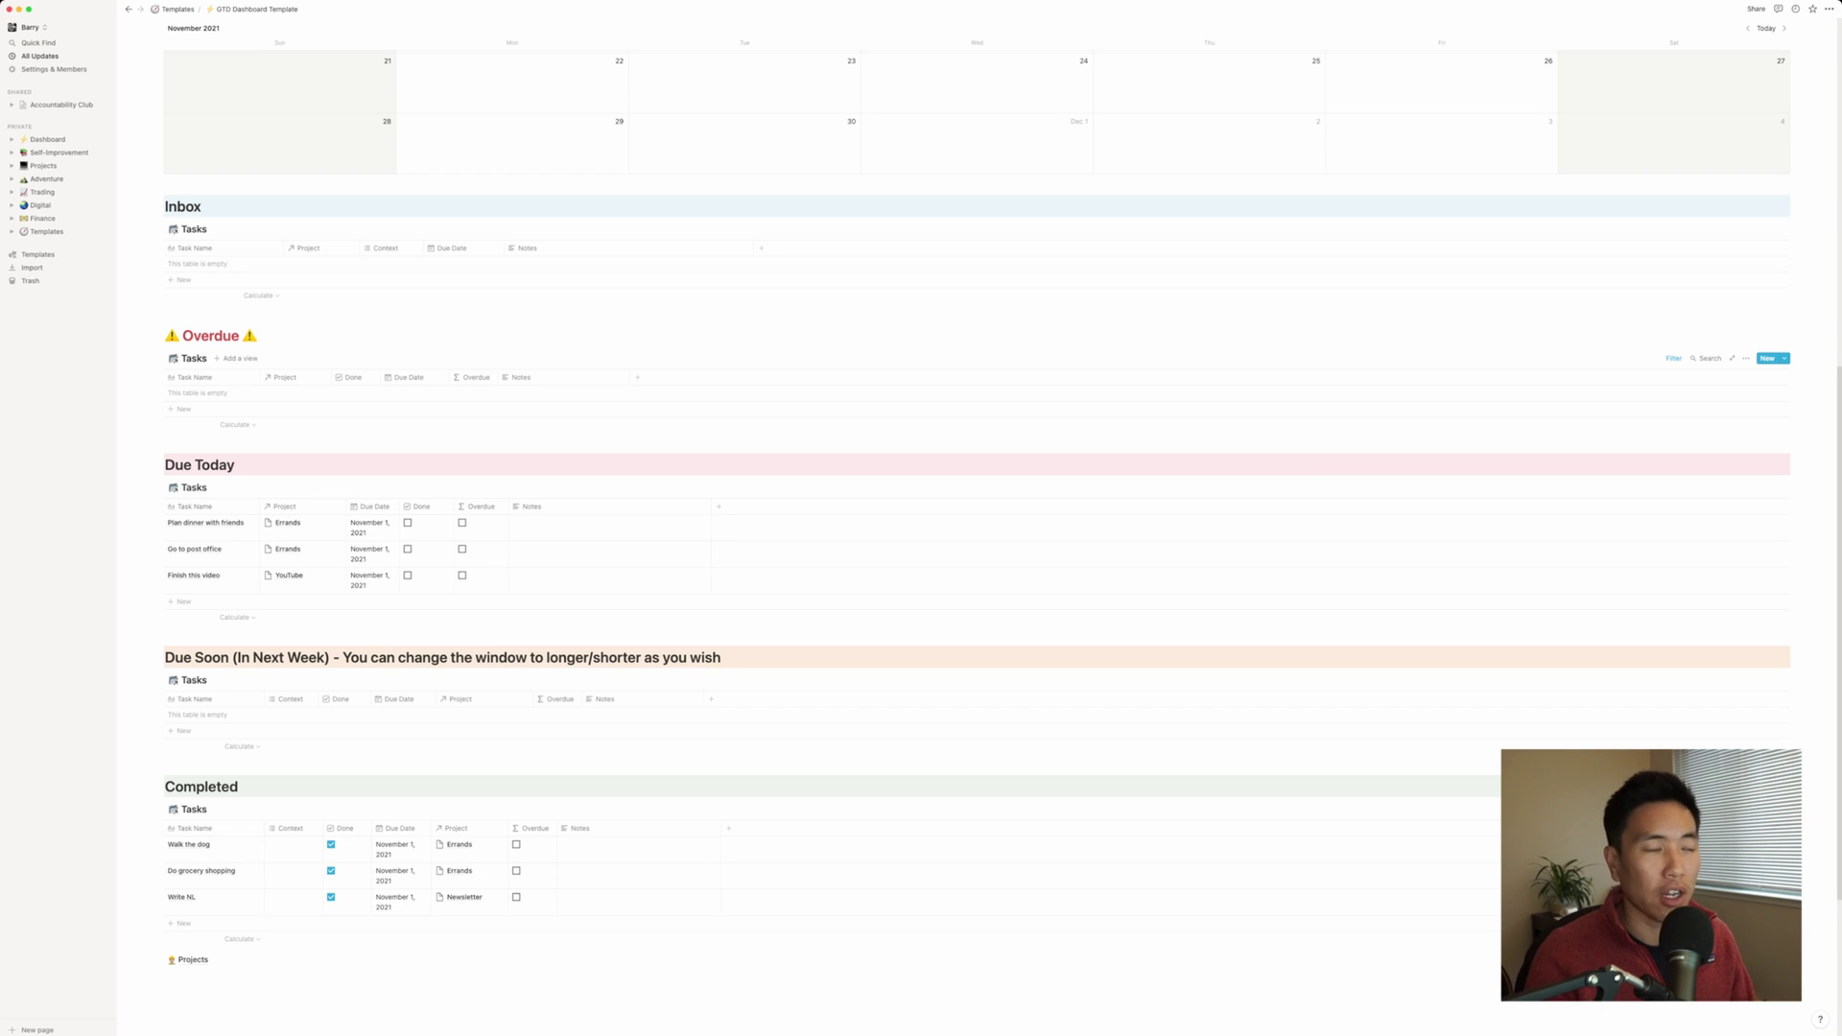
scroll(960, 480, "down", 2)
scroll(960, 480, "up", 3)
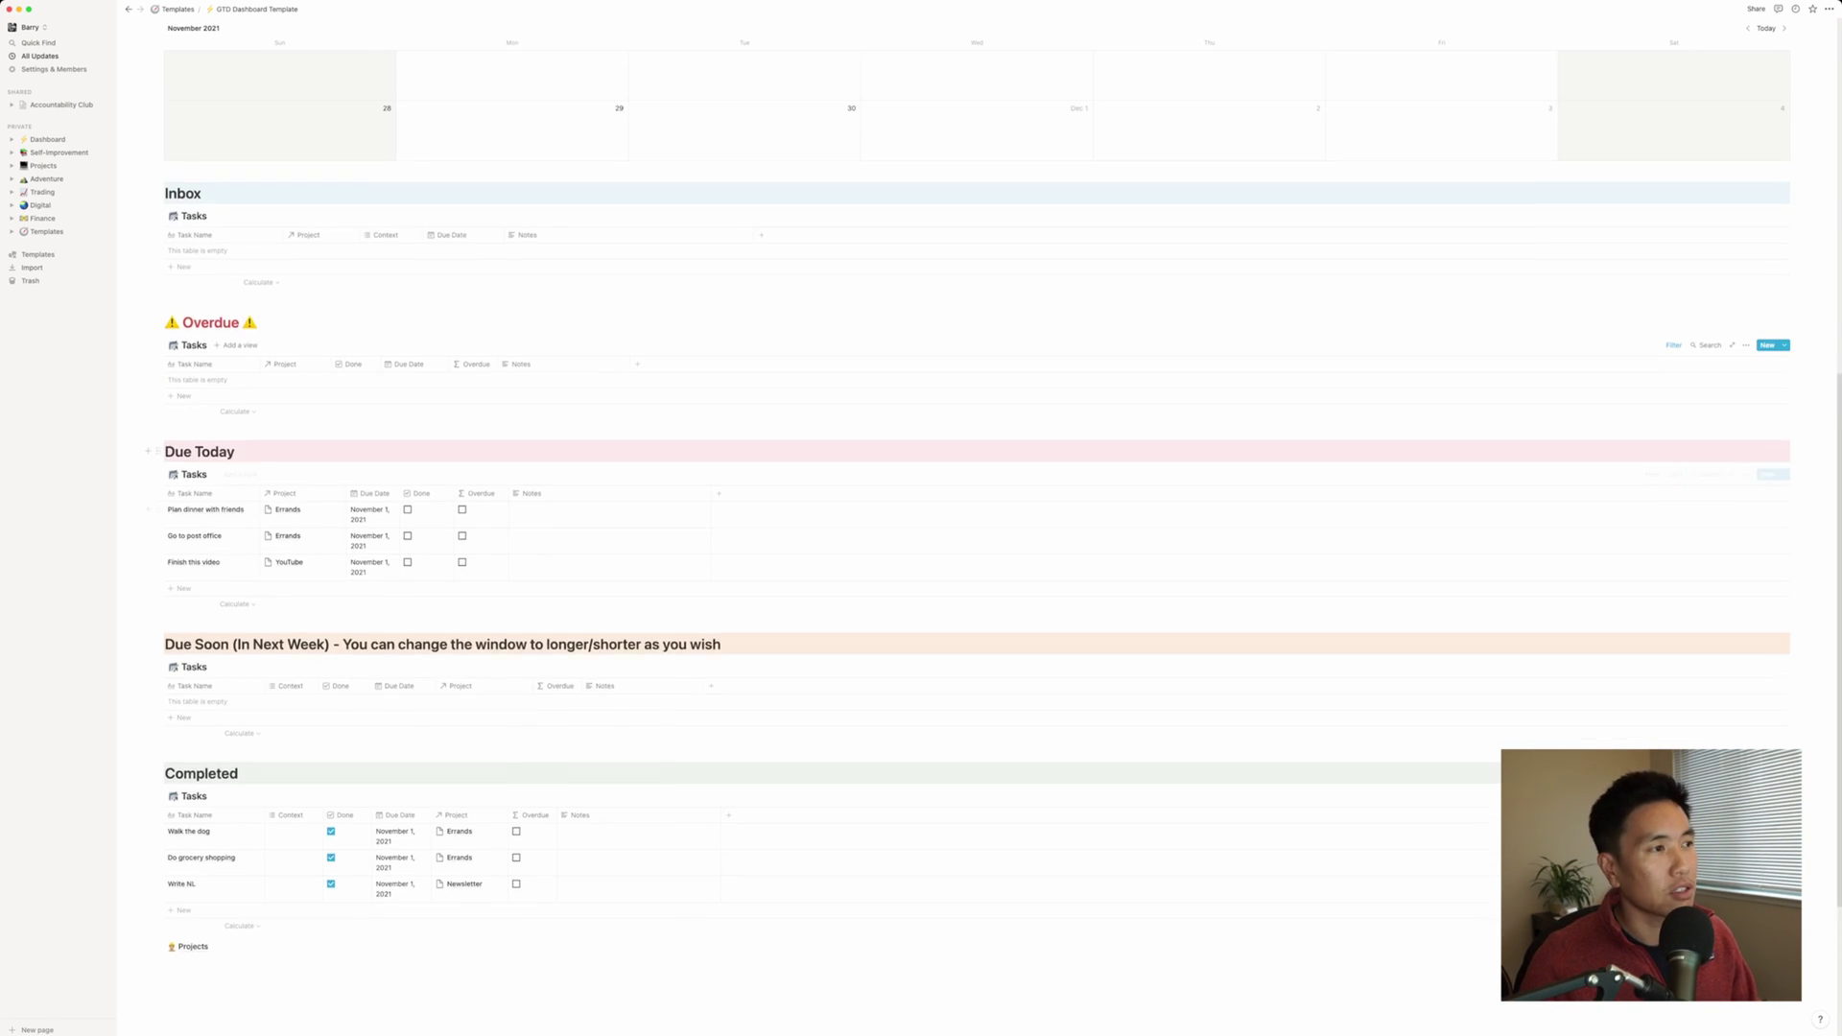
scroll(976, 576, "up", 5)
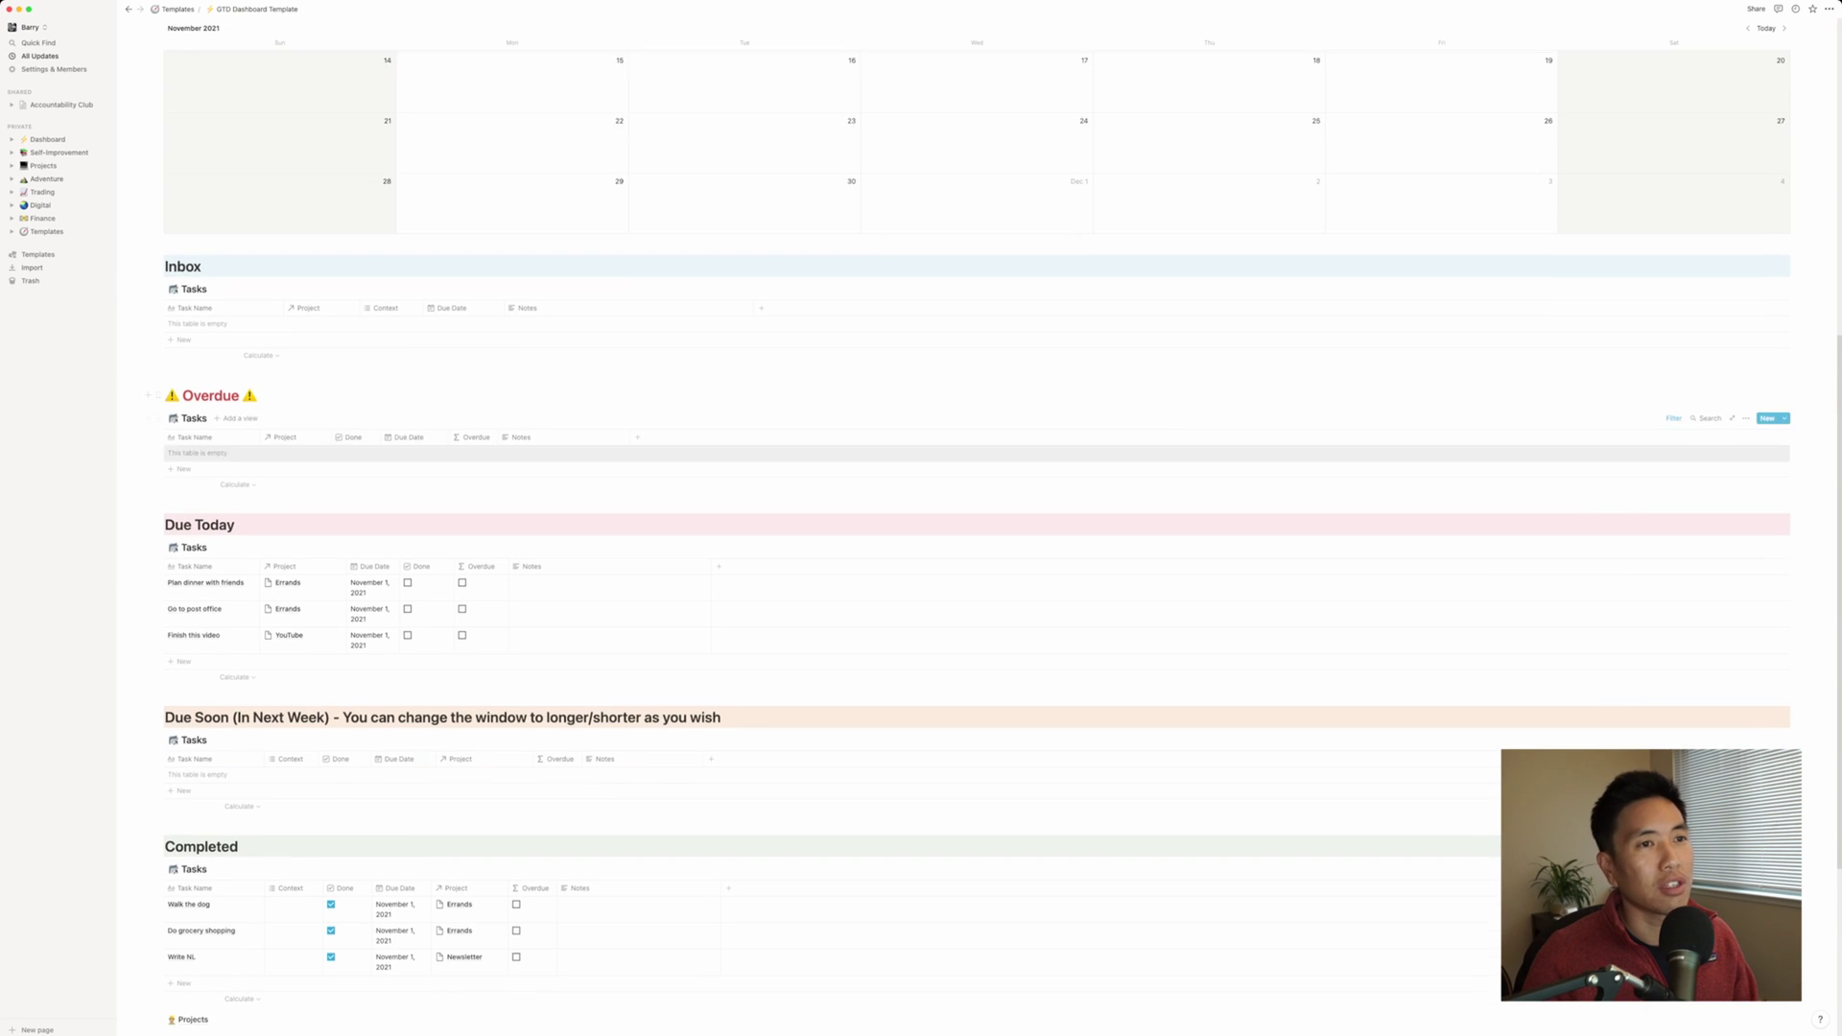
scroll(977, 576, "up", 3)
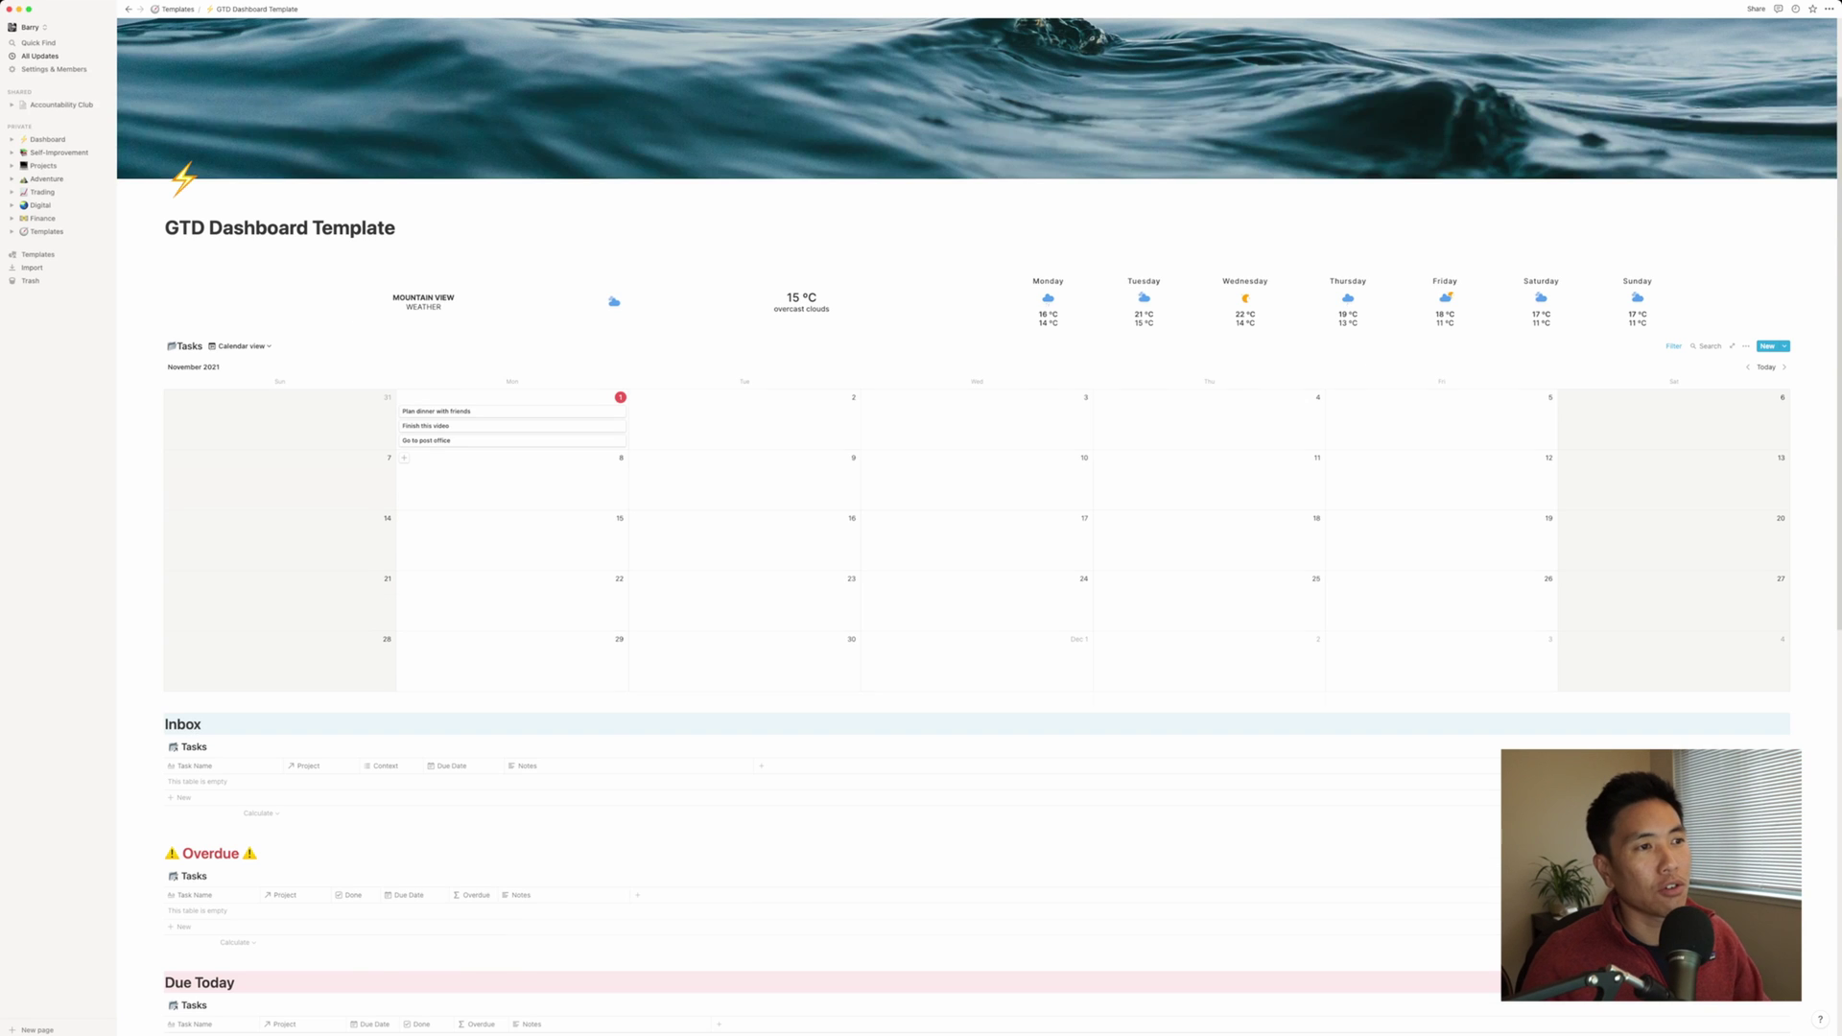
scroll(977, 518, "up", 2)
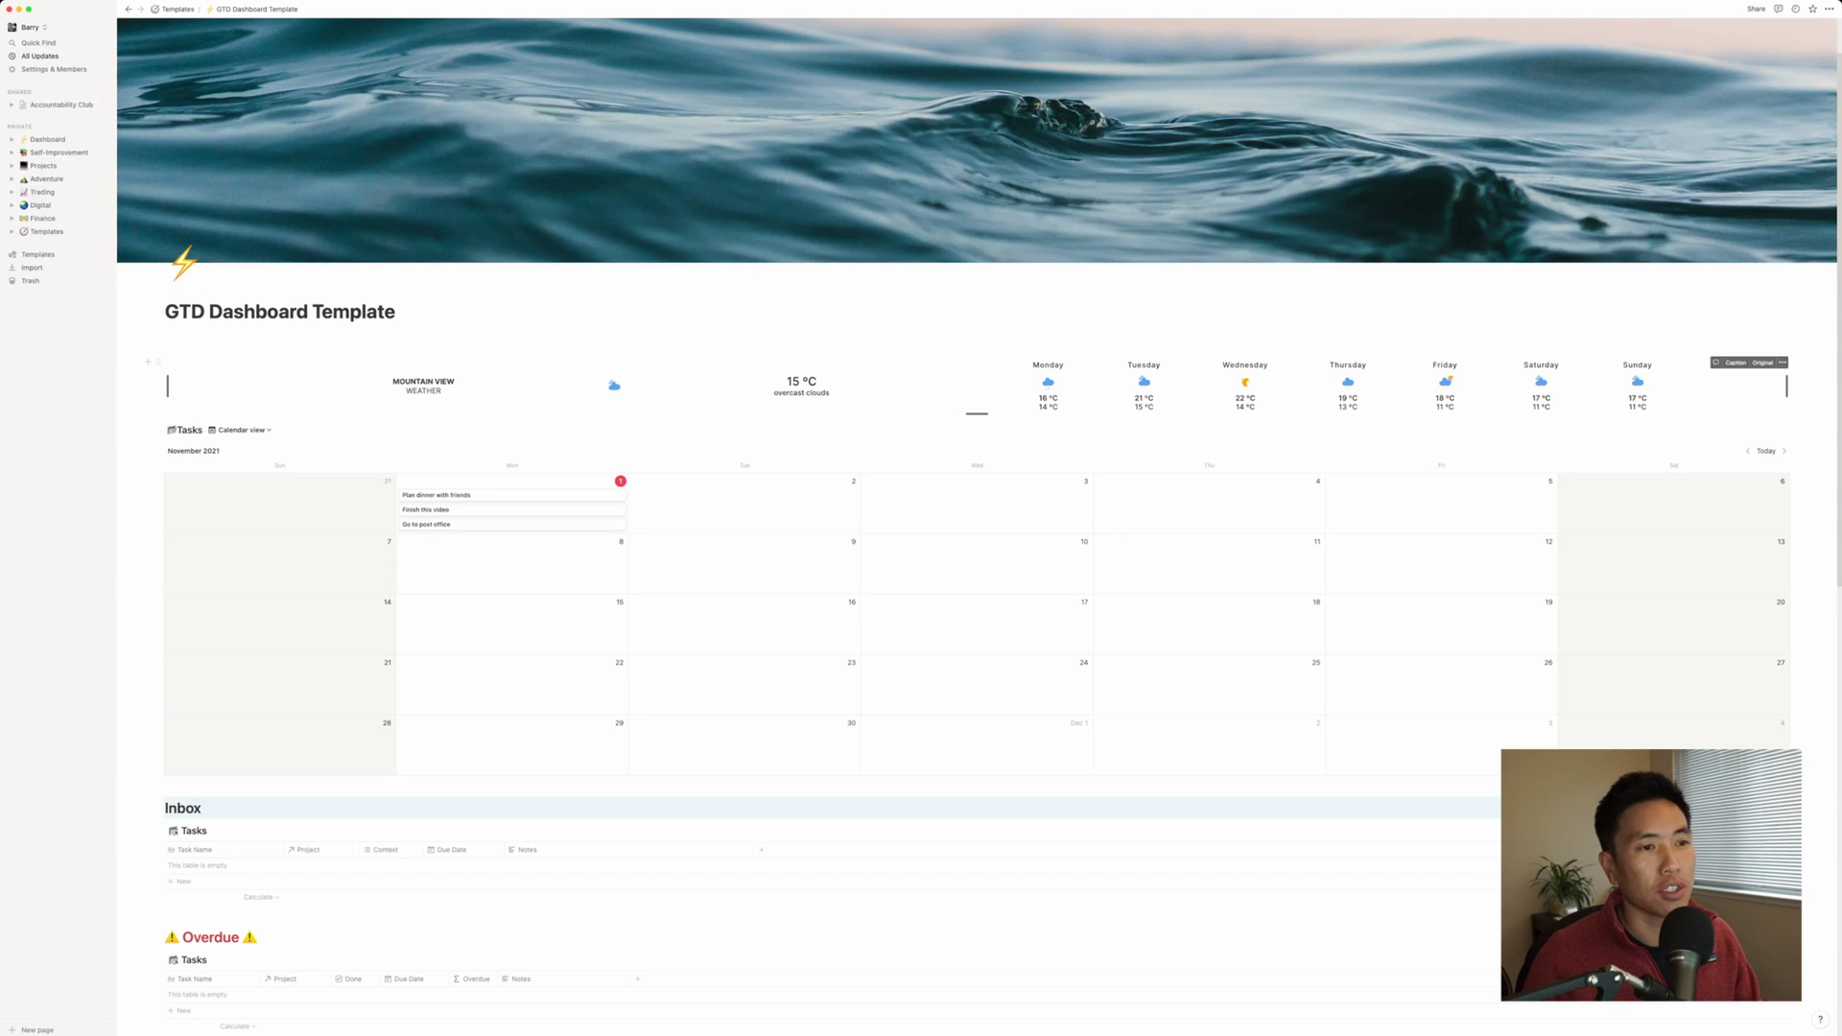
scroll(977, 413, "down", 3)
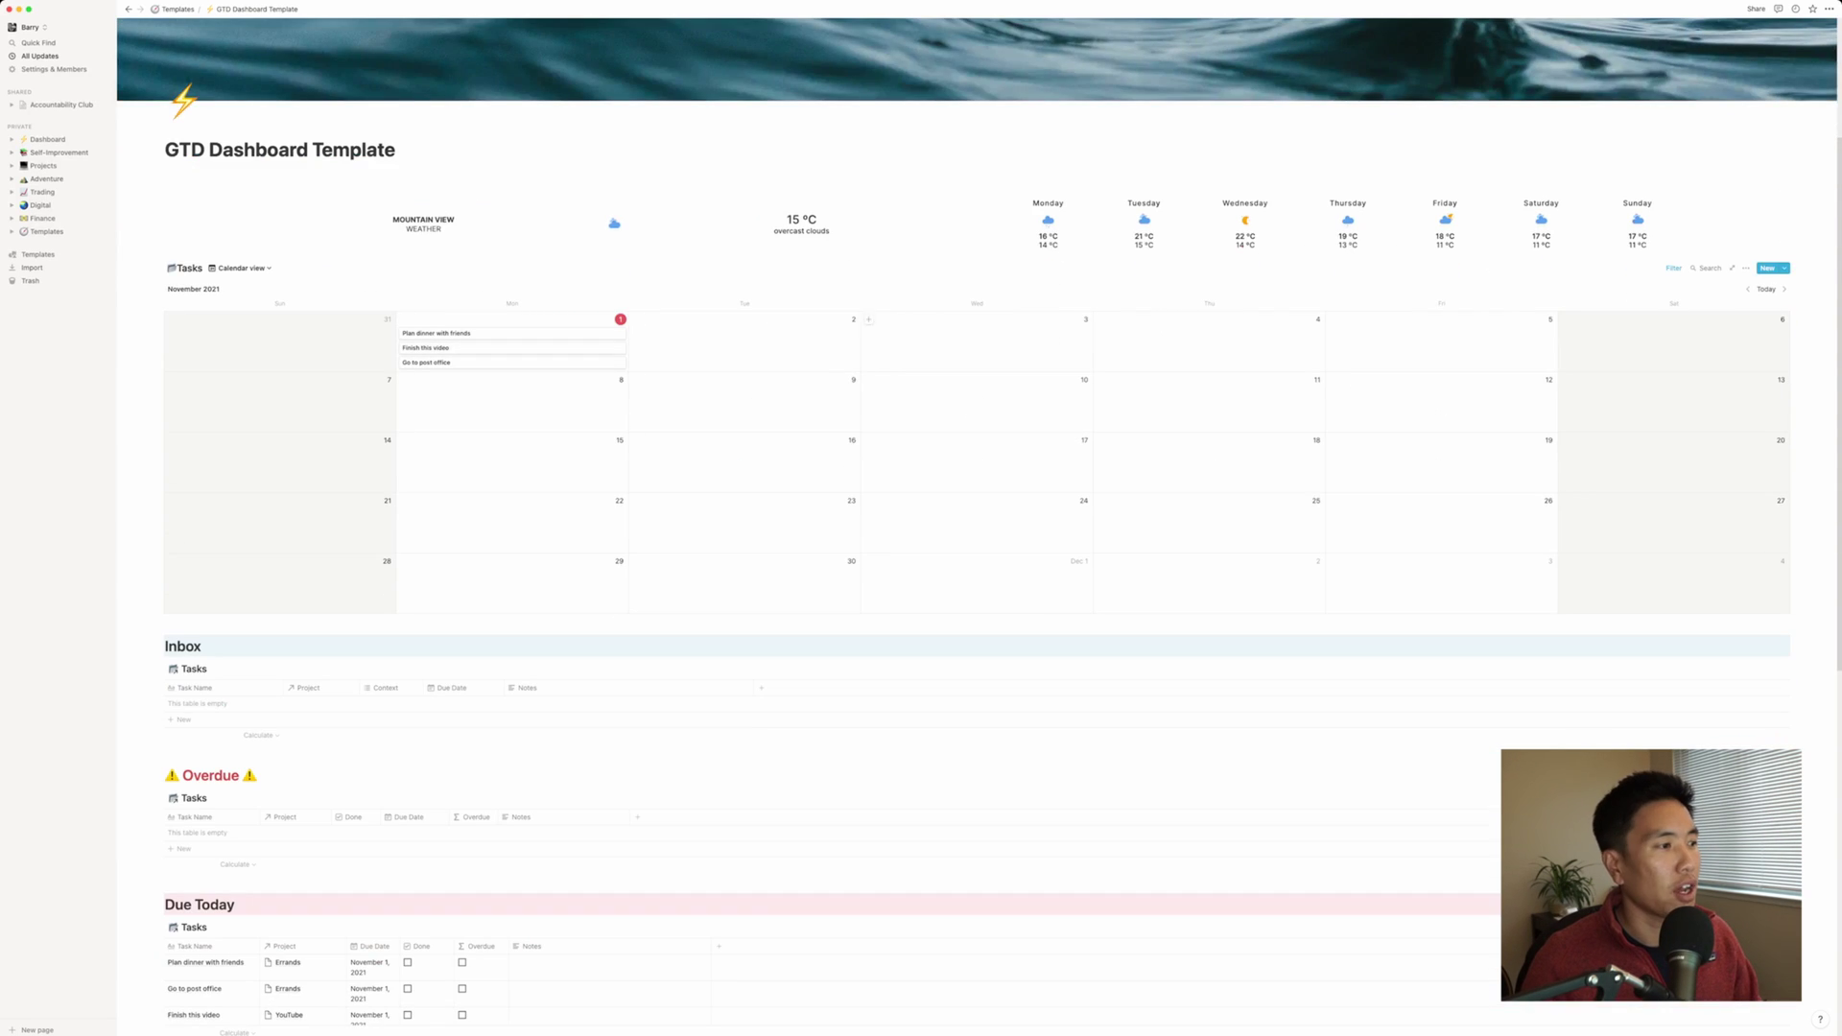
scroll(868, 327, "down", 3)
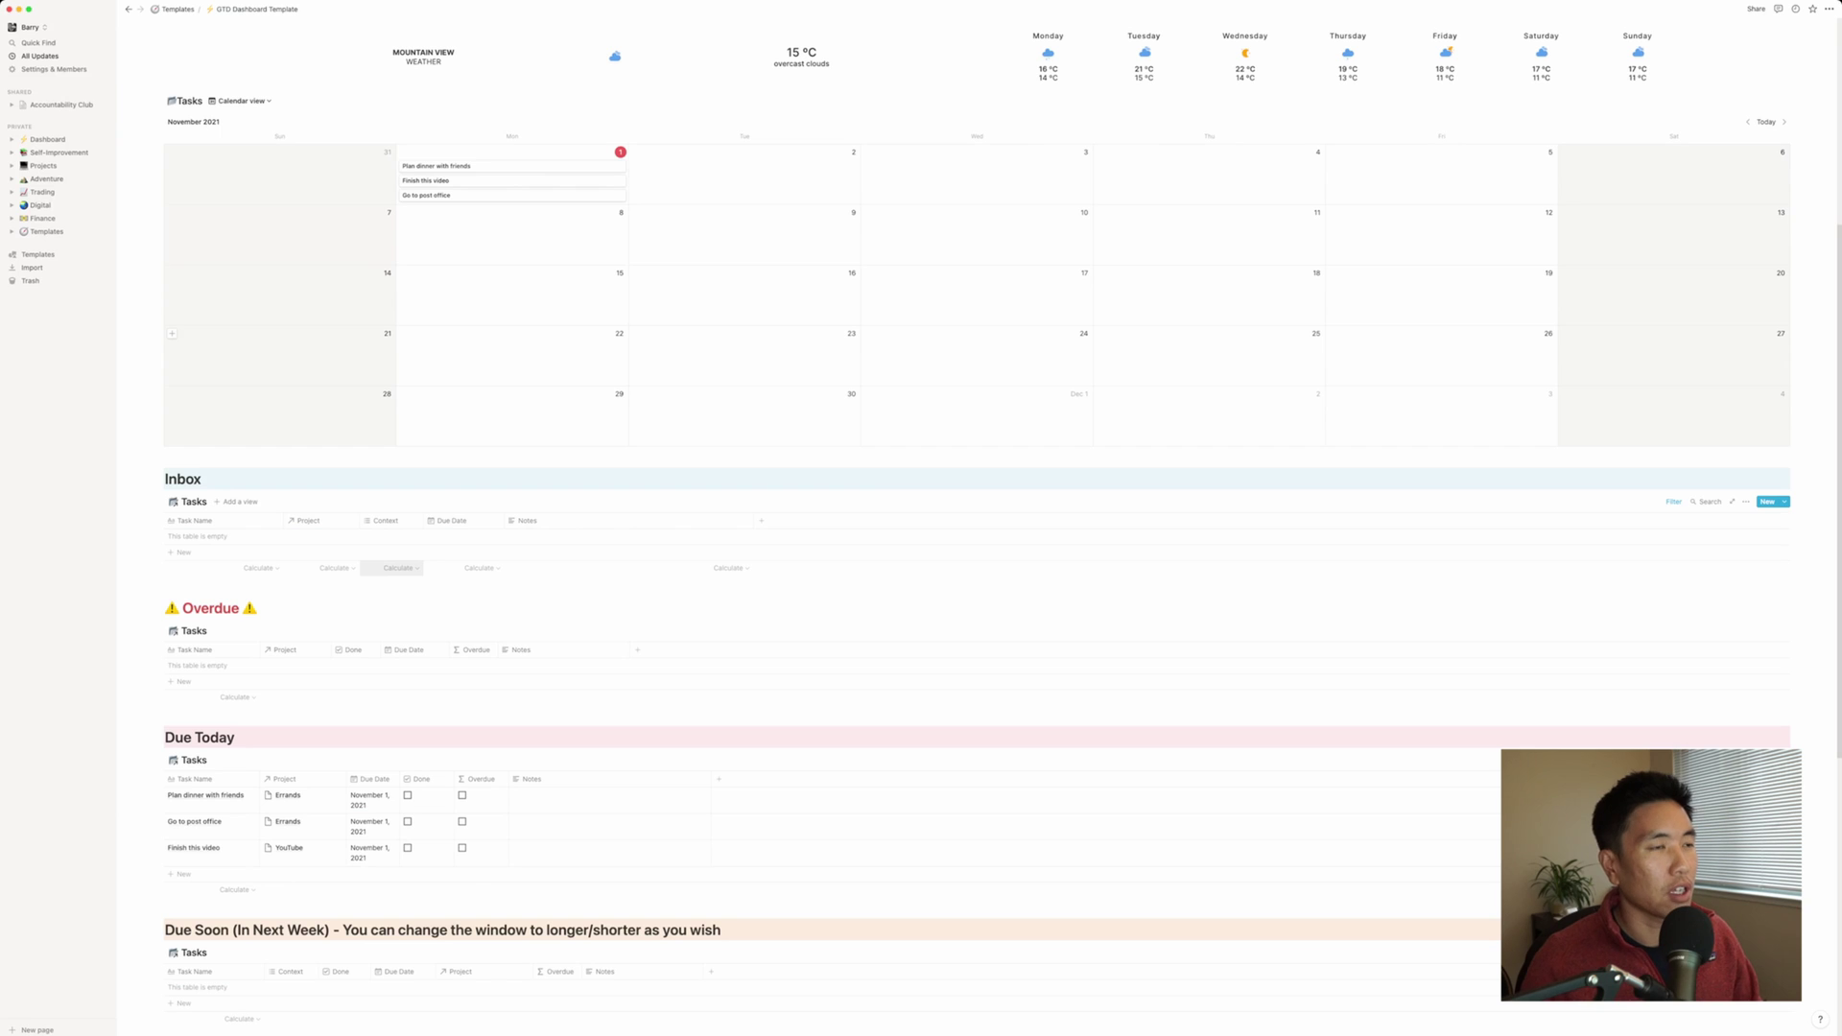